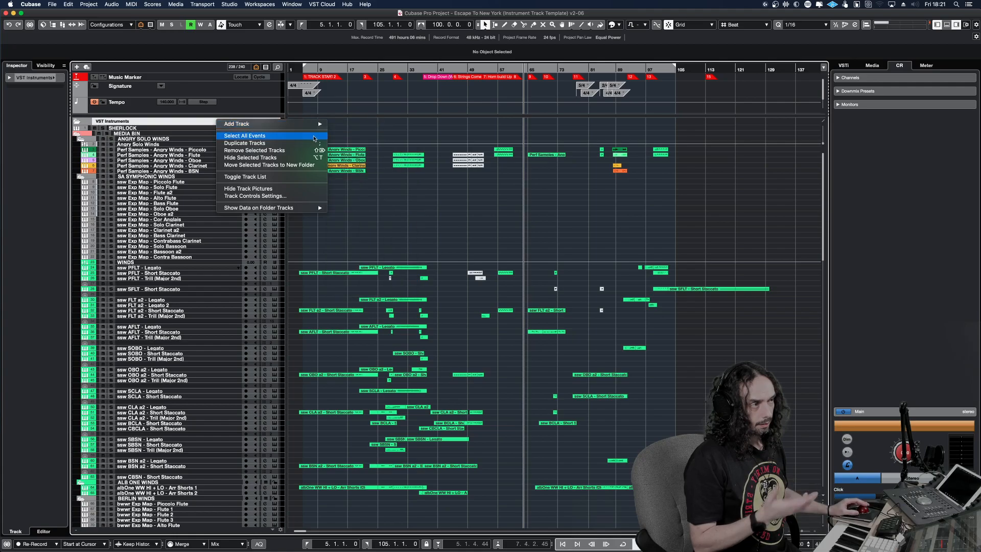
pyautogui.click(351, 135)
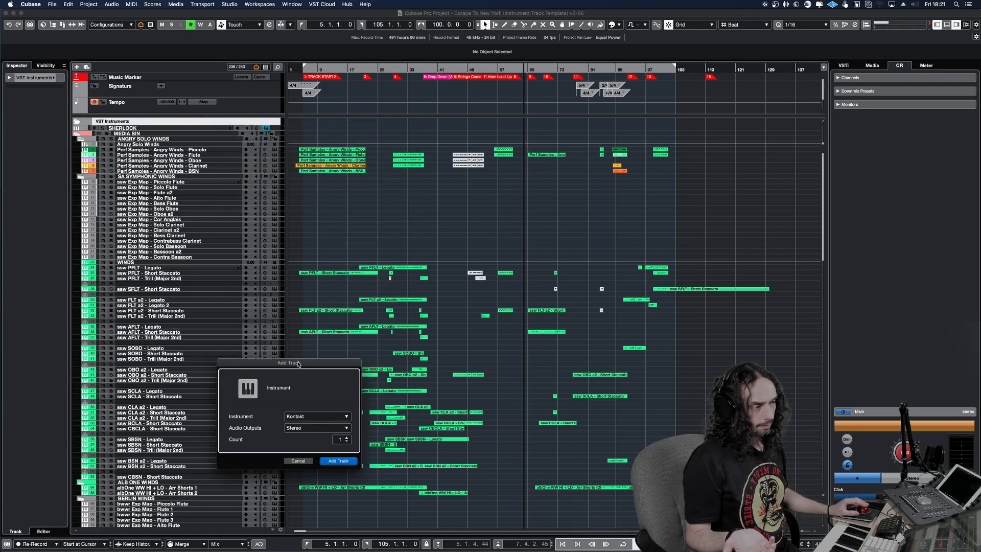
pyautogui.moveTo(299, 363); pyautogui.dragTo(345, 156)
pyautogui.click(357, 210)
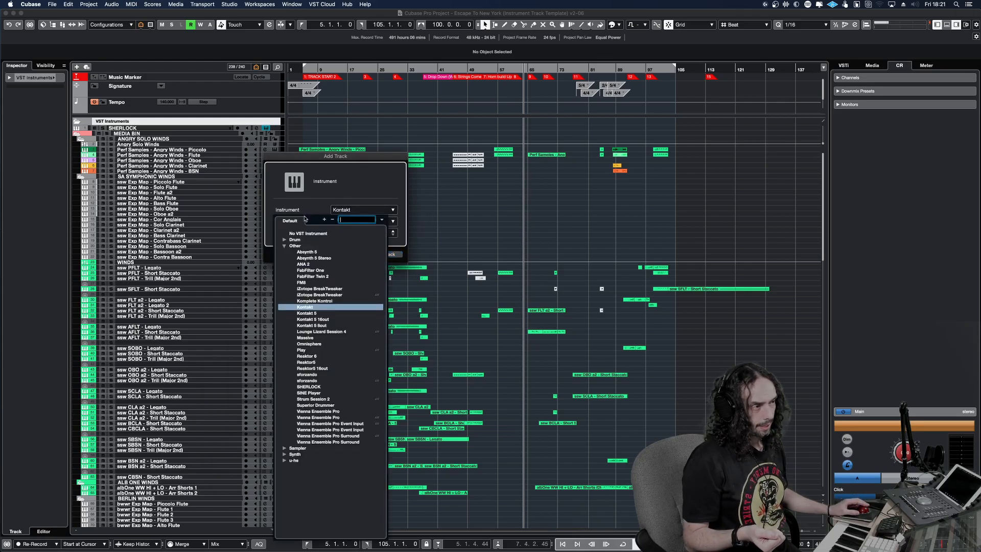
pyautogui.click(318, 185)
pyautogui.click(344, 254)
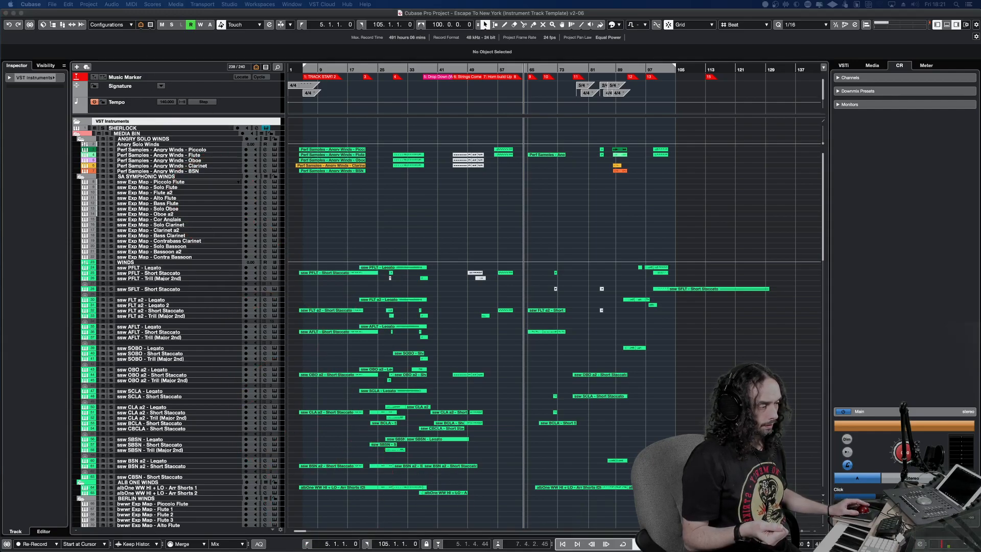
# Bring the SHERLOCK plug-in window onto the main screen and reset all of its buttons to empty.
pyautogui.moveTo(412, 549); pyautogui.dragTo(404, 62)
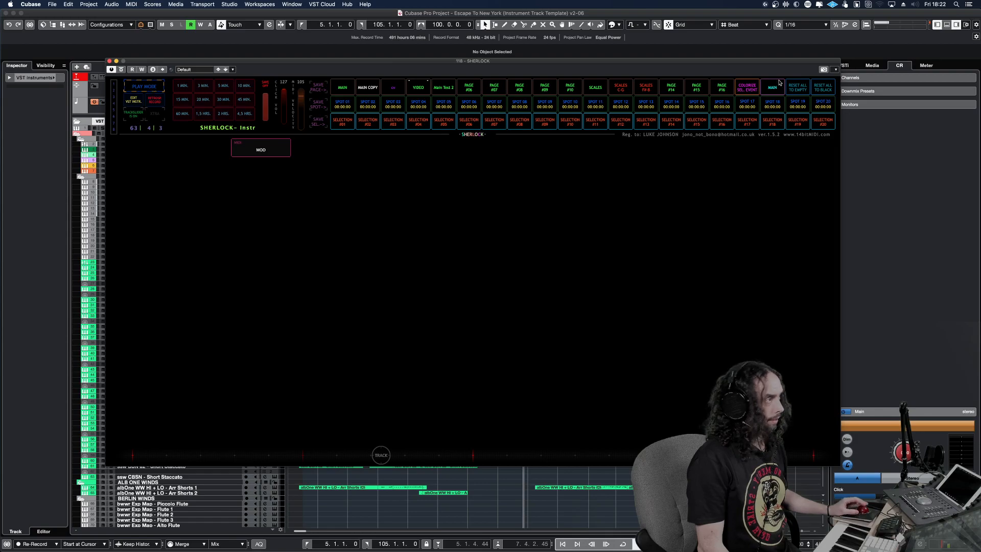
pyautogui.click(801, 87)
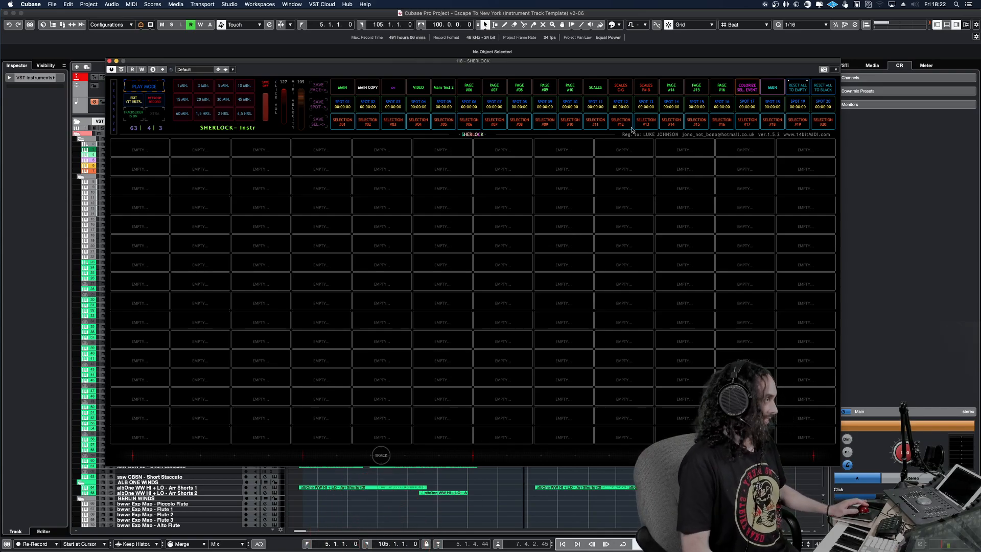
pyautogui.moveTo(620, 63); pyautogui.dragTo(673, 51)
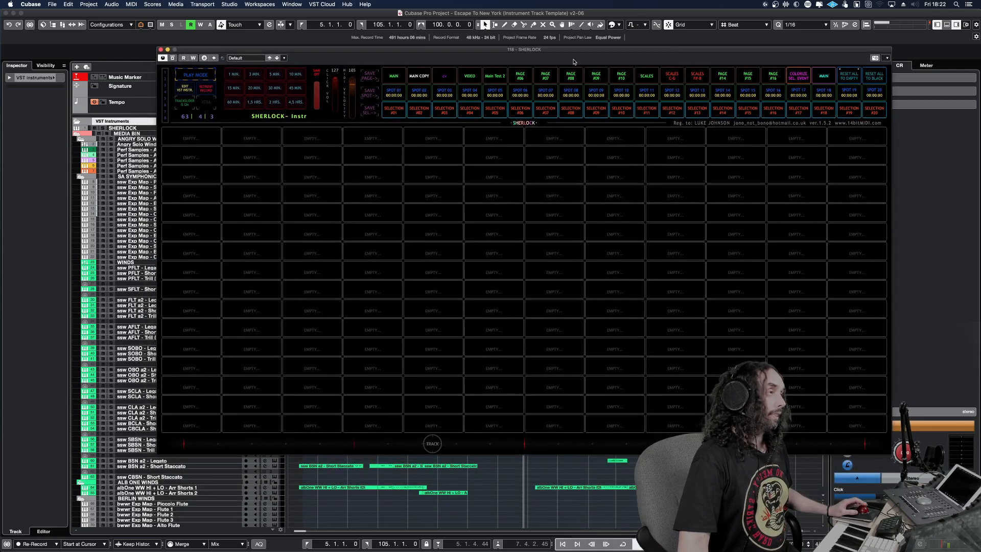
pyautogui.moveTo(562, 50); pyautogui.dragTo(537, 81)
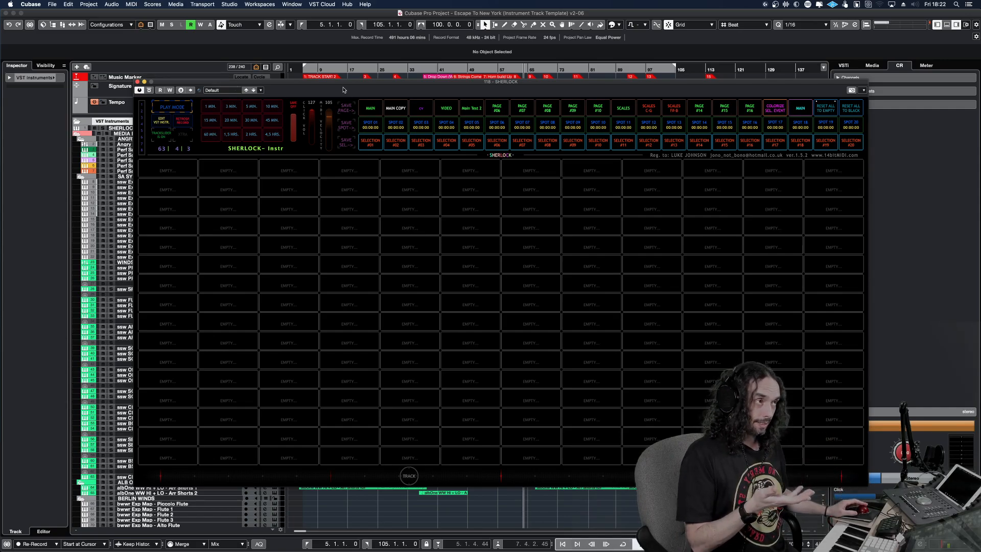
pyautogui.moveTo(346, 85)
pyautogui.mouseDown()
pyautogui.moveTo(347, 115)
pyautogui.moveTo(348, 104)
pyautogui.mouseUp()
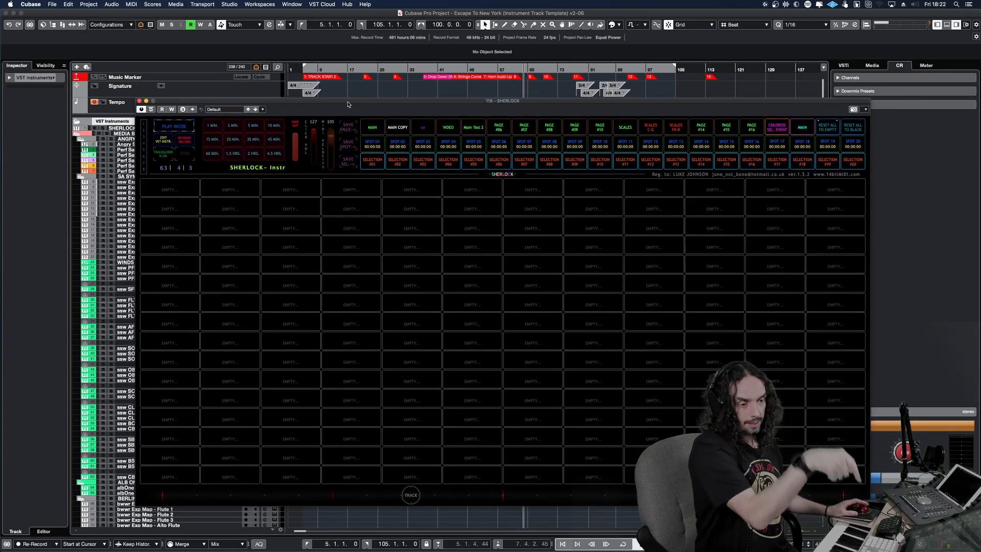
pyautogui.moveTo(348, 104); pyautogui.dragTo(289, 551)
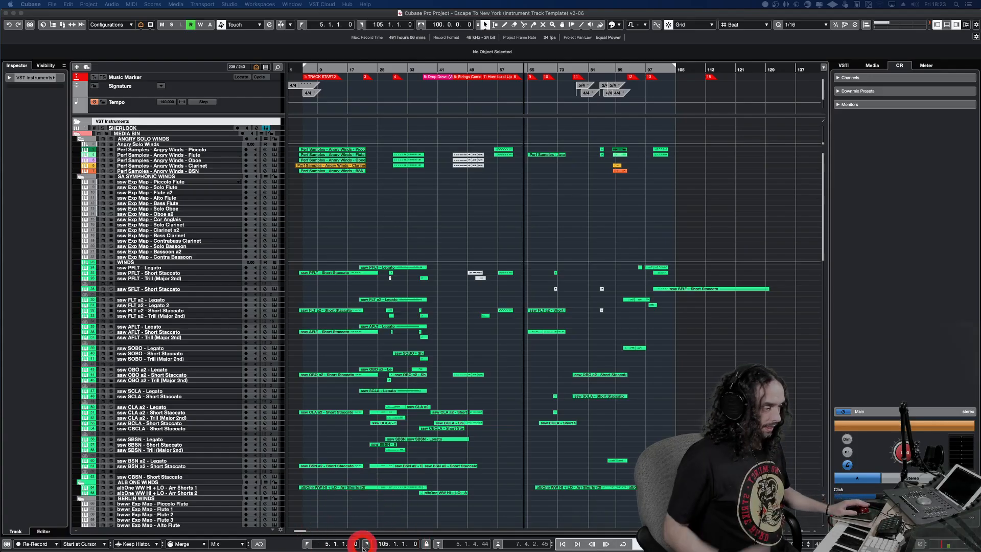
pyautogui.press('F11')
pyautogui.moveTo(432, 39); pyautogui.dragTo(454, 64)
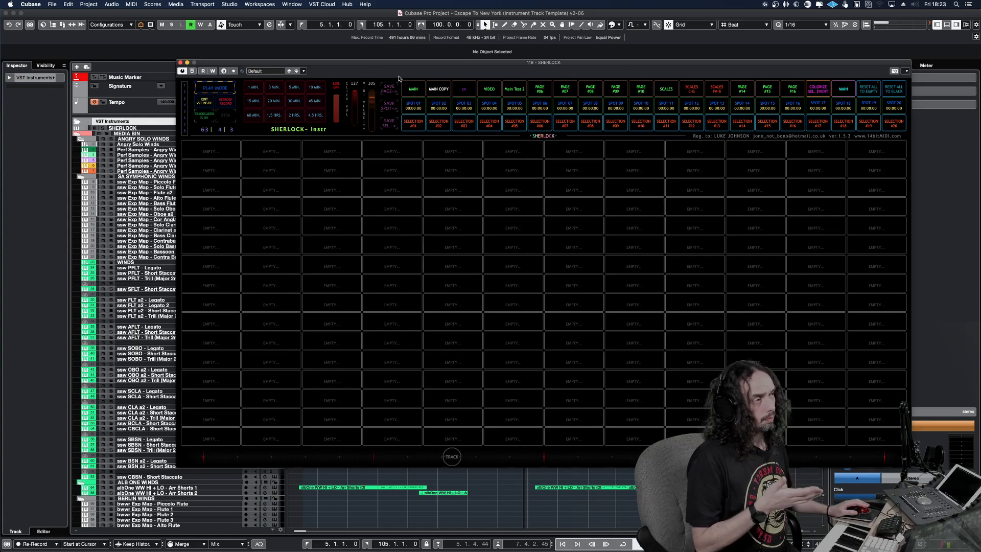
pyautogui.moveTo(428, 69); pyautogui.dragTo(379, 61)
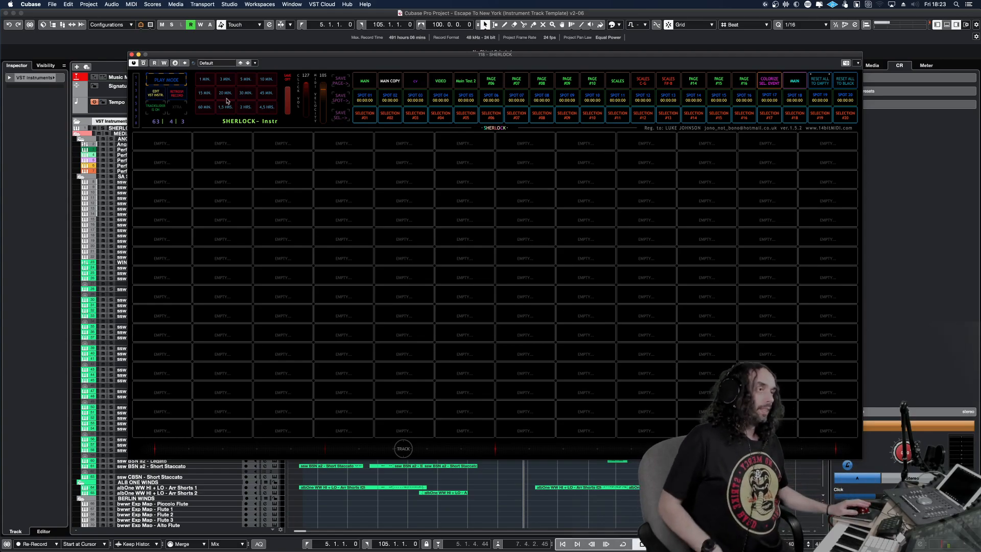
pyautogui.moveTo(257, 55)
pyautogui.mouseDown()
pyautogui.moveTo(239, 116)
pyautogui.moveTo(348, 204)
pyautogui.moveTo(323, 95)
pyautogui.mouseUp()
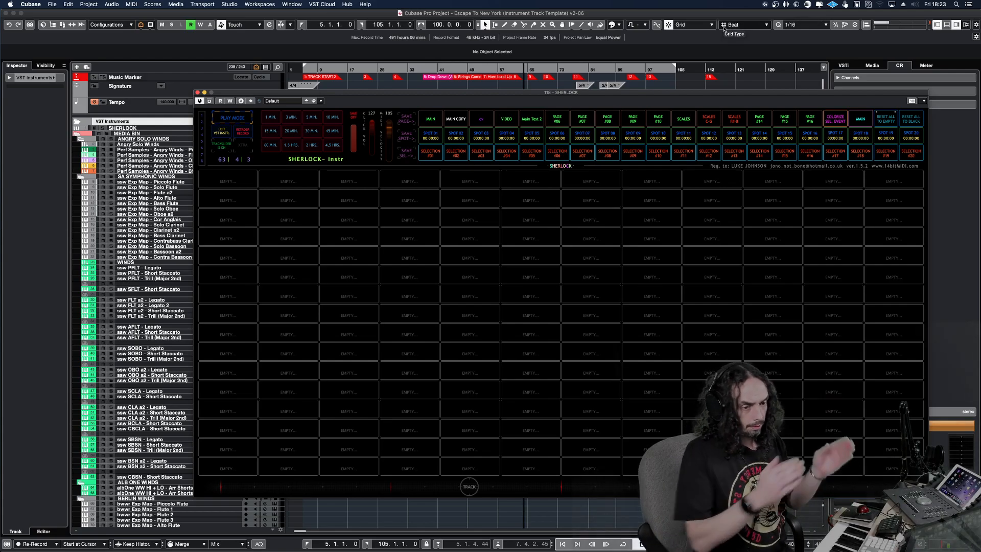
pyautogui.moveTo(632, 92); pyautogui.dragTo(630, 71)
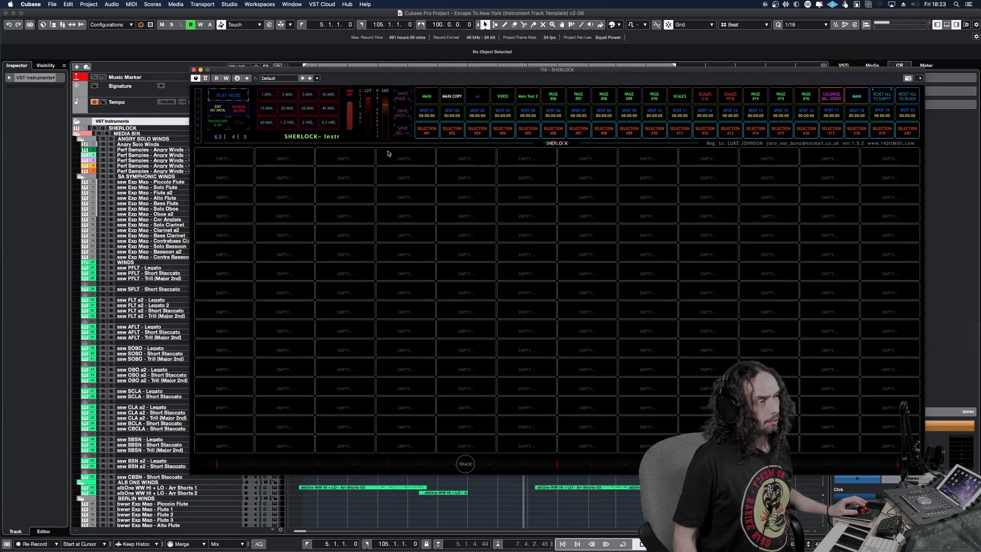
# Select the SHERLOCK track and move its plug-in window to the second display.
pyautogui.press('Down')
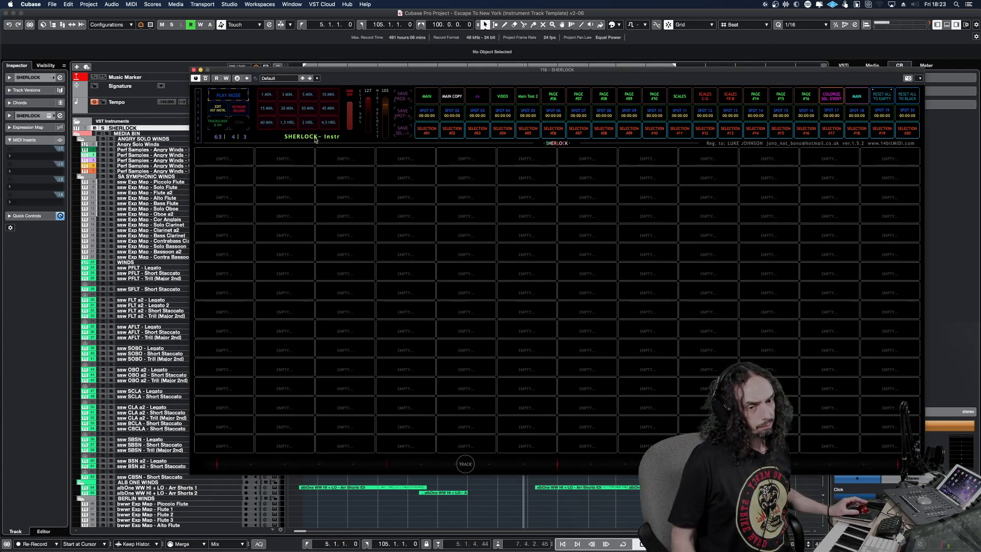
pyautogui.moveTo(350, 70); pyautogui.dragTo(345, 89)
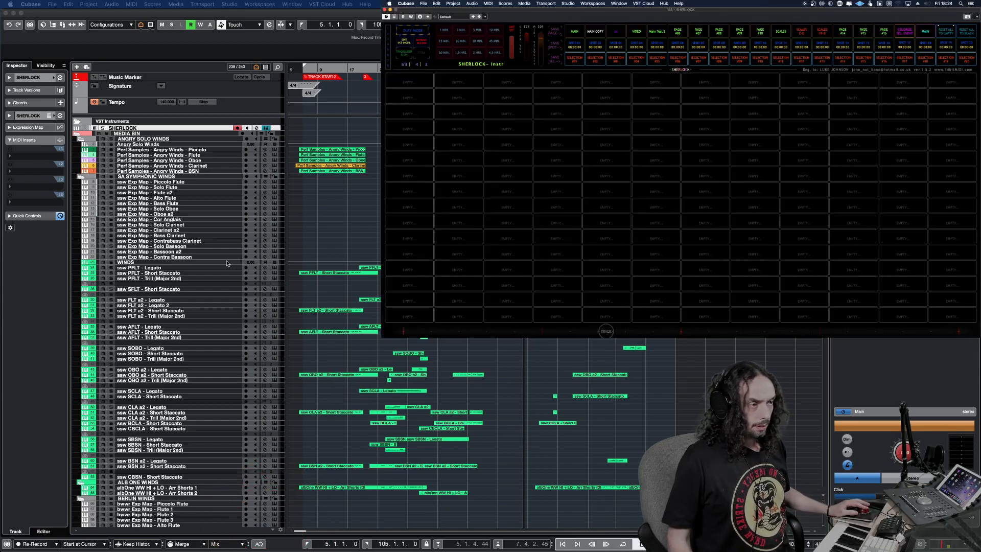
# Select the Angry Winds Piccolo, Flute, Oboe and Clarinet tracks in turn to check the track name display in SHERLOCK.
pyautogui.click(175, 153)
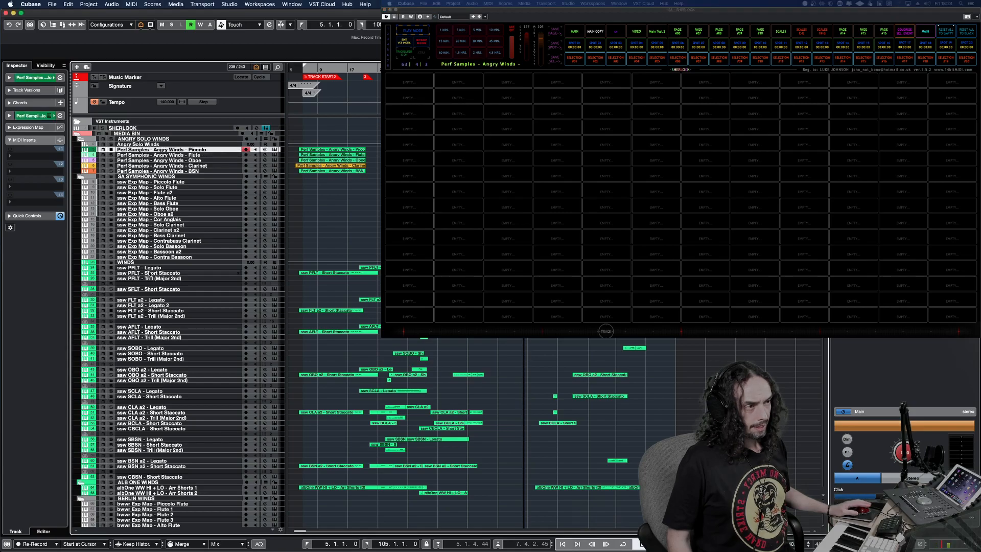
pyautogui.click(173, 160)
pyautogui.click(174, 166)
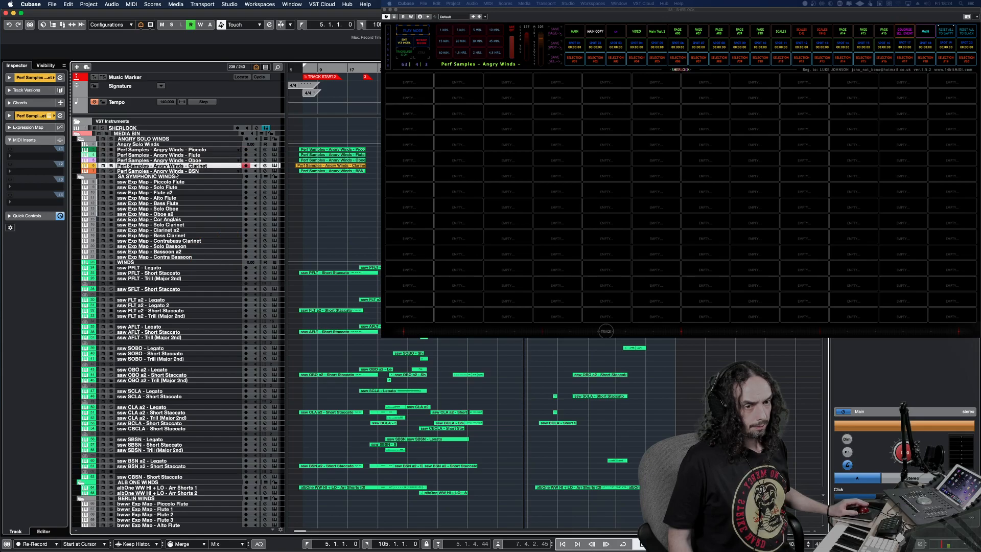
pyautogui.click(175, 155)
pyautogui.click(176, 150)
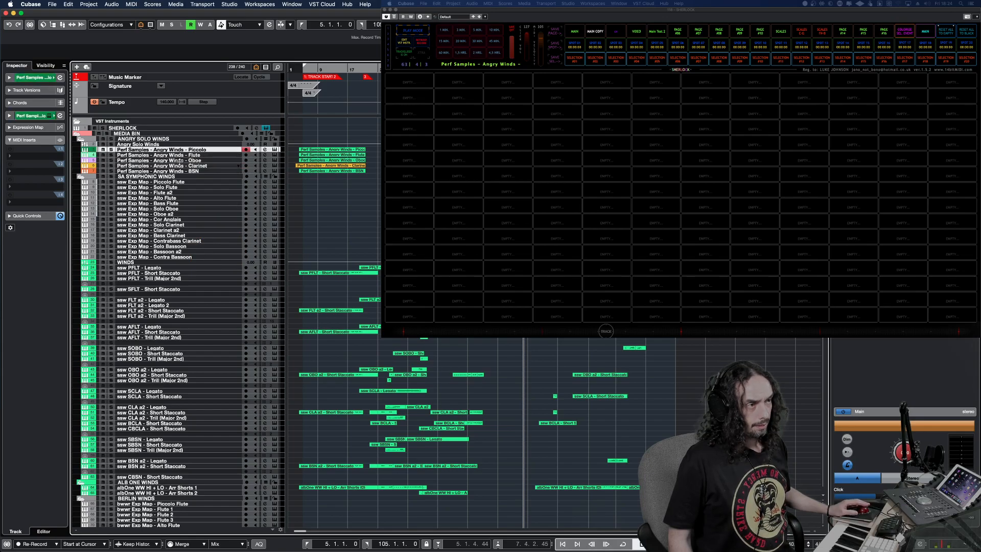
pyautogui.click(180, 155)
pyautogui.click(179, 160)
pyautogui.click(567, 64)
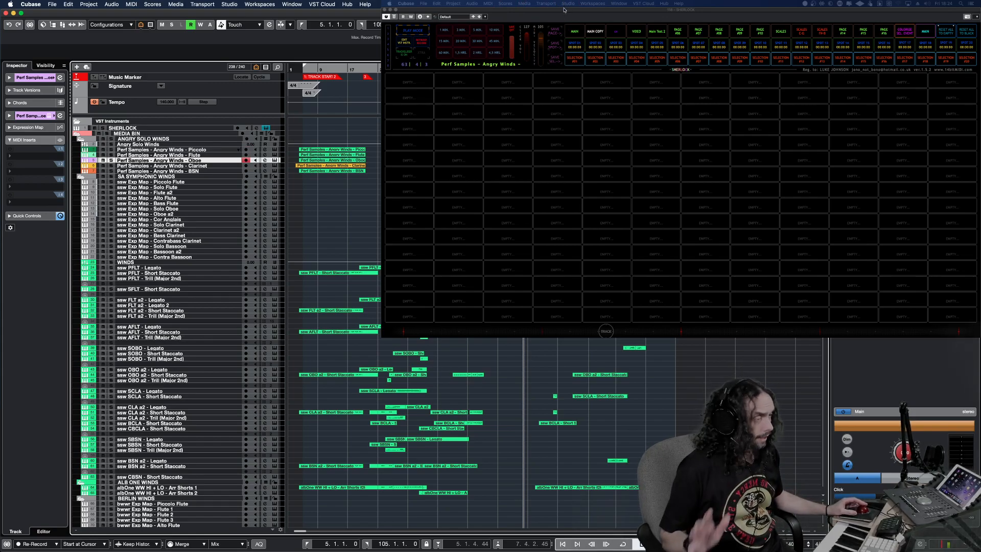
pyautogui.moveTo(565, 10); pyautogui.dragTo(436, 60)
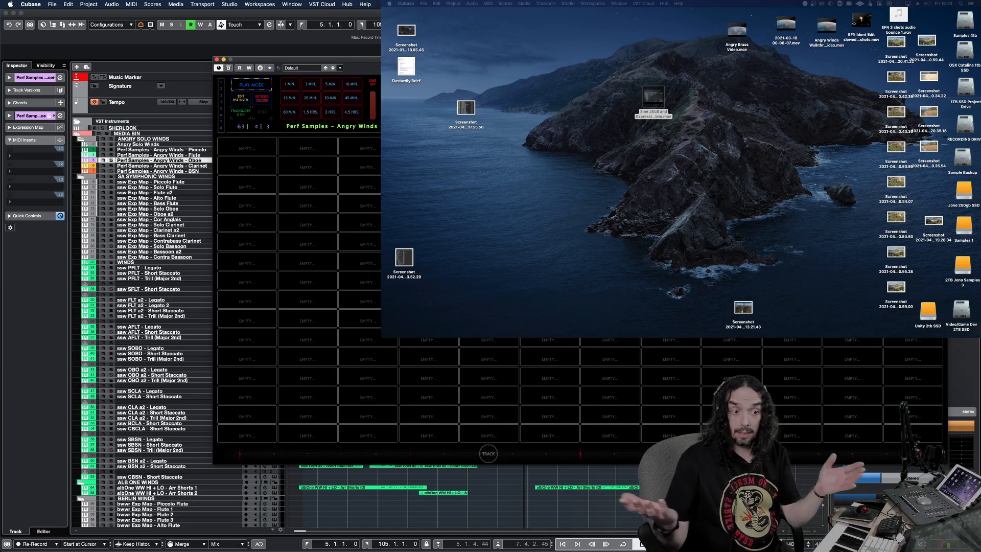
pyautogui.click(50, 278)
pyautogui.moveTo(329, 60); pyautogui.dragTo(476, 7)
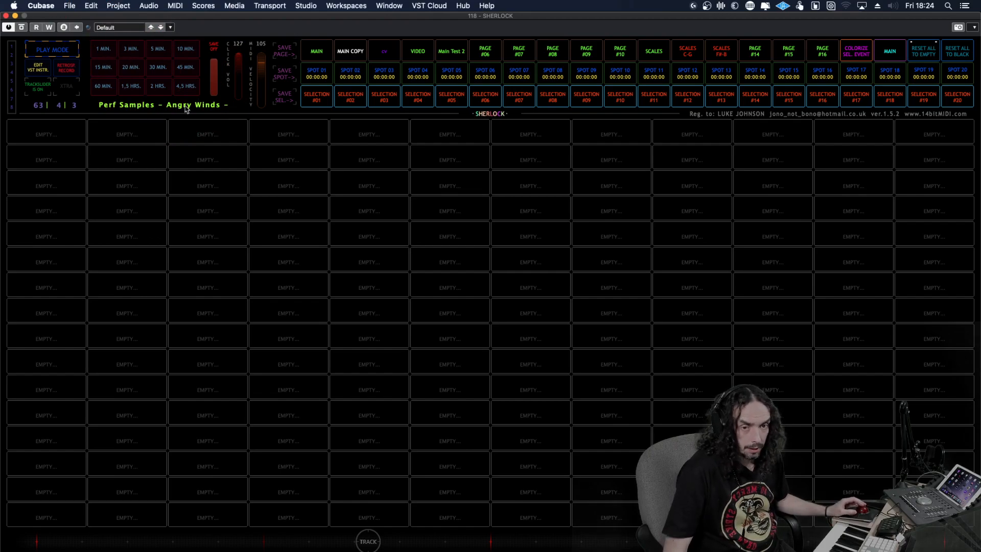
# Switch SHERLOCK from play mode to edit mode and cycle through the Cubase versions back to Cubase 10.5.
pyautogui.click(47, 47)
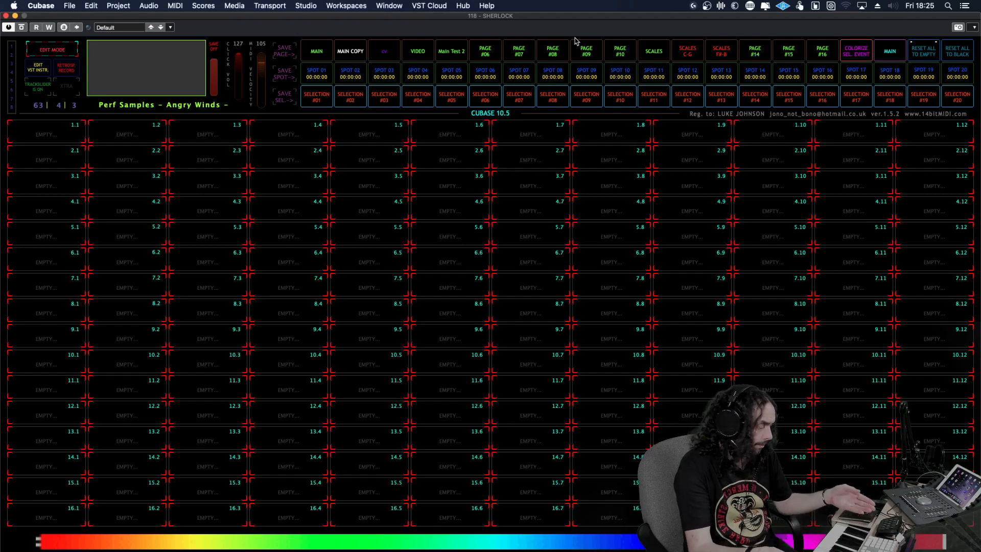
pyautogui.click(490, 113)
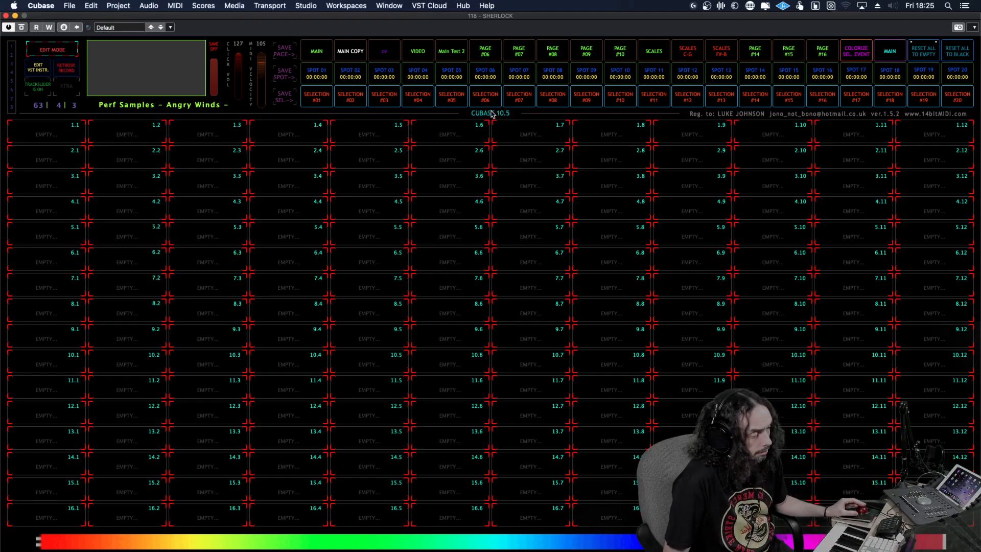
pyautogui.click(490, 114)
pyautogui.click(491, 114)
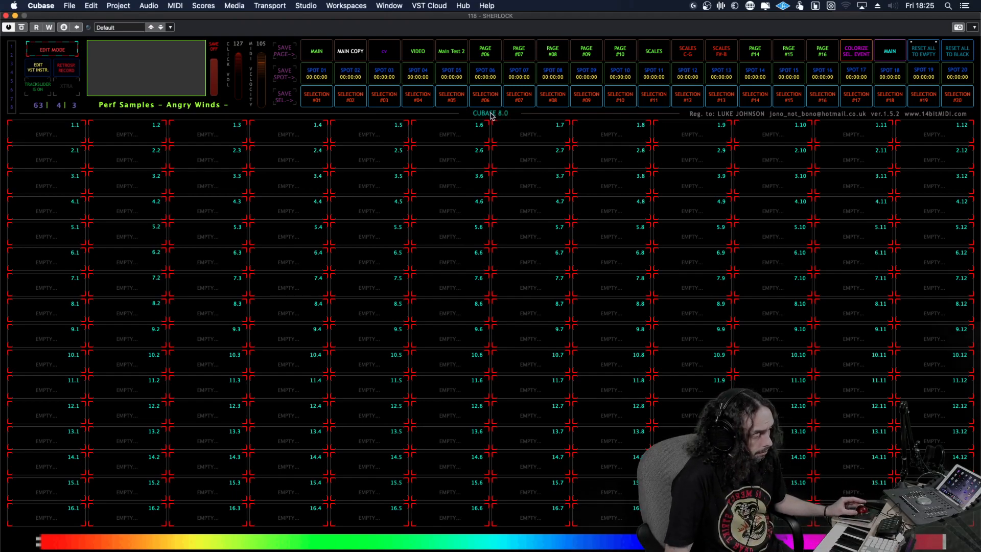
pyautogui.click(491, 115)
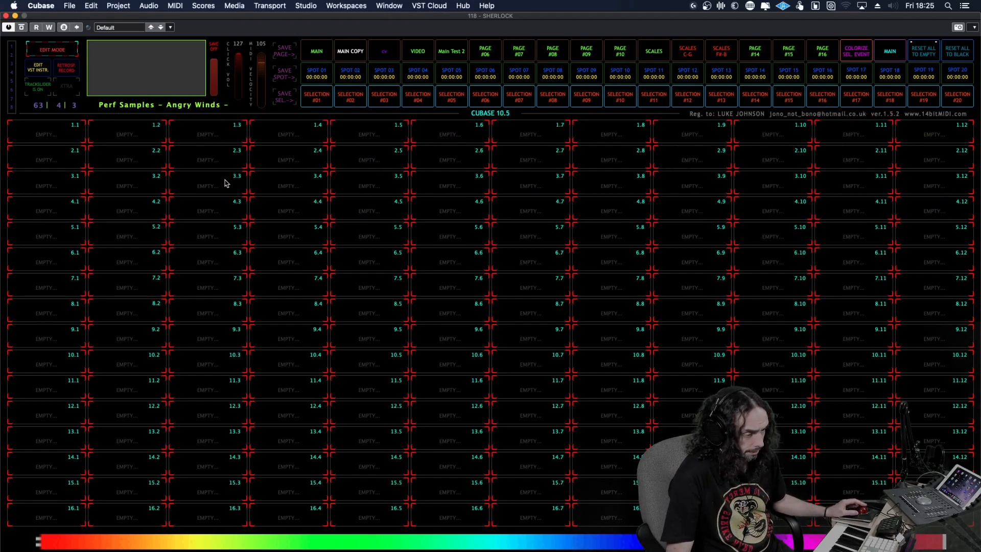
# Browse the command categories for button 1.1, assign it the Instrument command from Add Track, and return SHERLOCK to play mode.
pyautogui.click(58, 133)
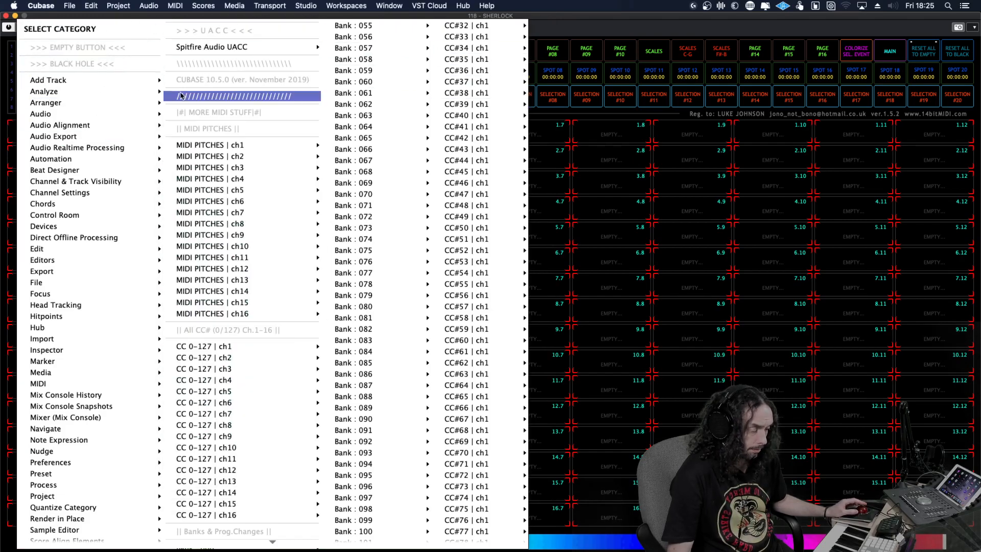
pyautogui.moveTo(102, 81)
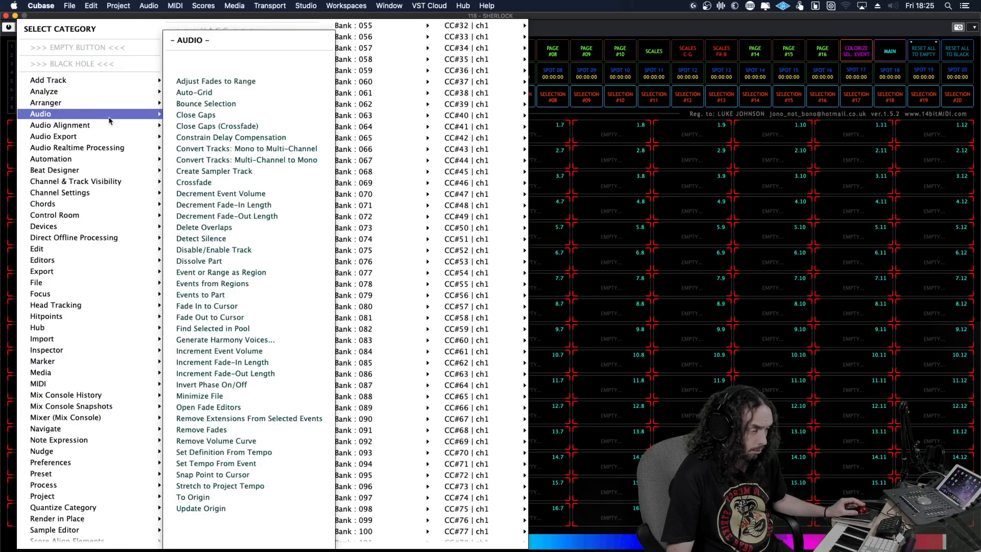
pyautogui.moveTo(102, 384)
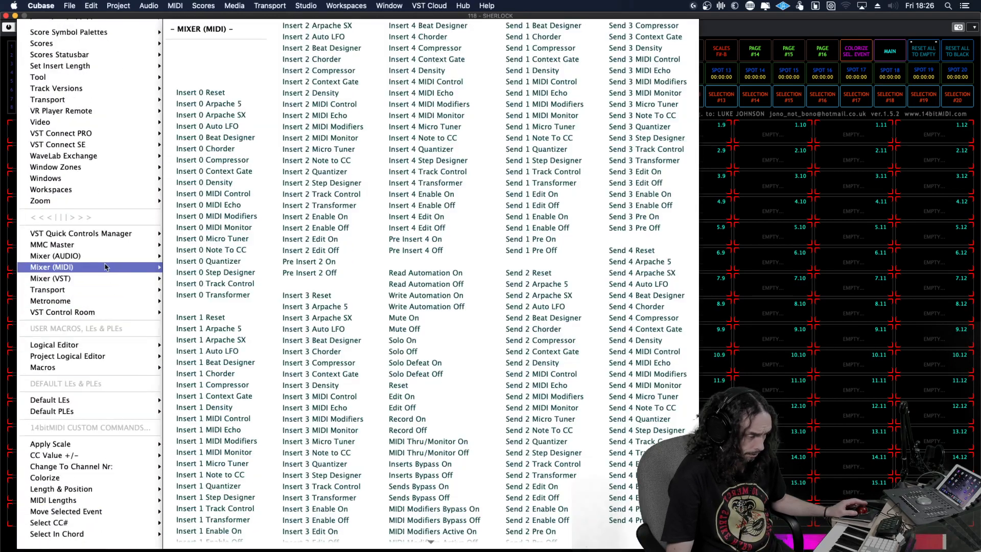
pyautogui.moveTo(97, 236)
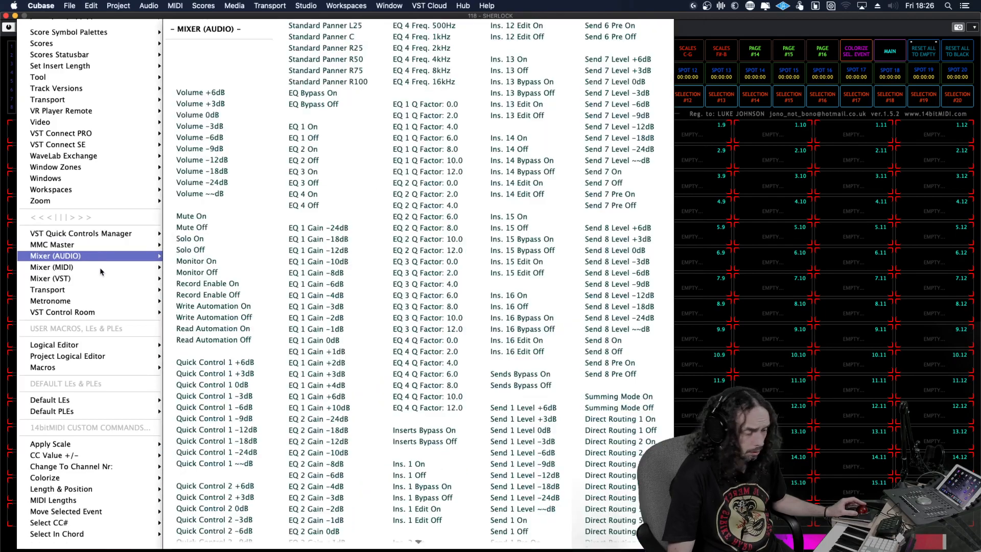
pyautogui.moveTo(85, 346)
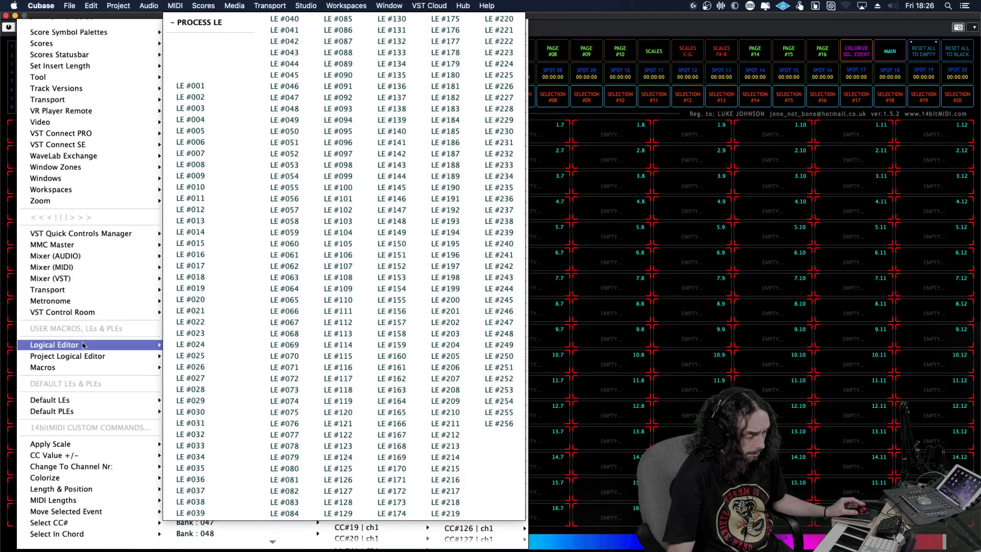
pyautogui.moveTo(82, 404)
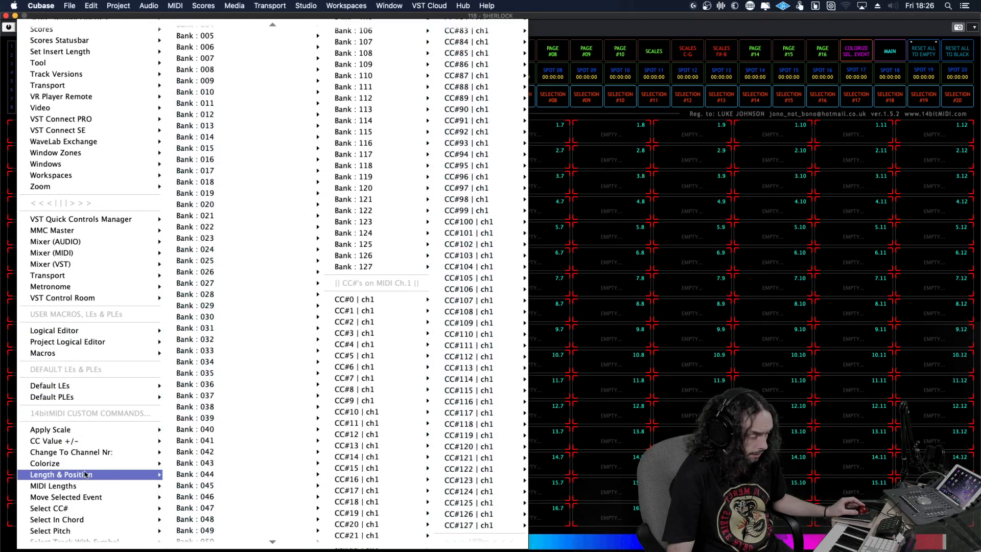
pyautogui.moveTo(87, 506)
pyautogui.moveTo(84, 470)
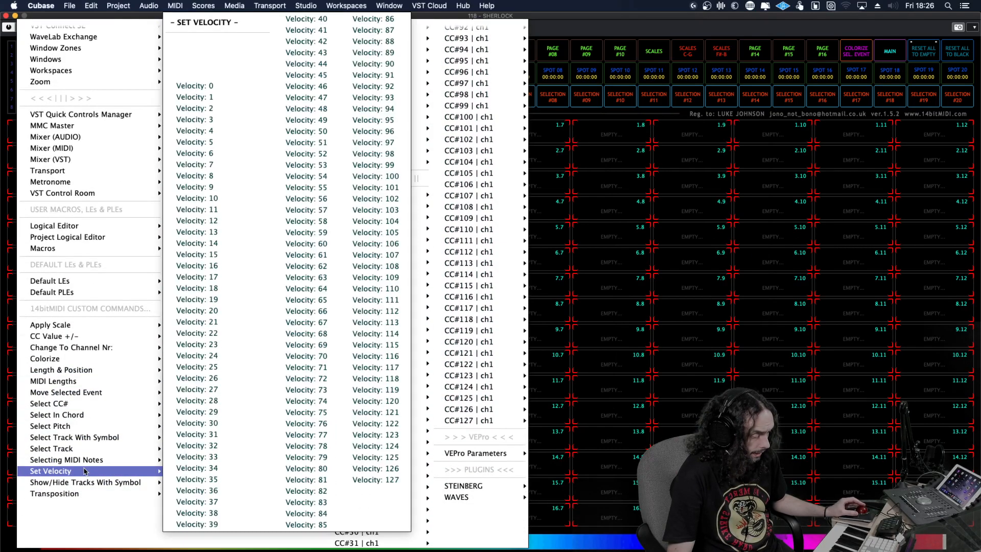
pyautogui.moveTo(120, 360)
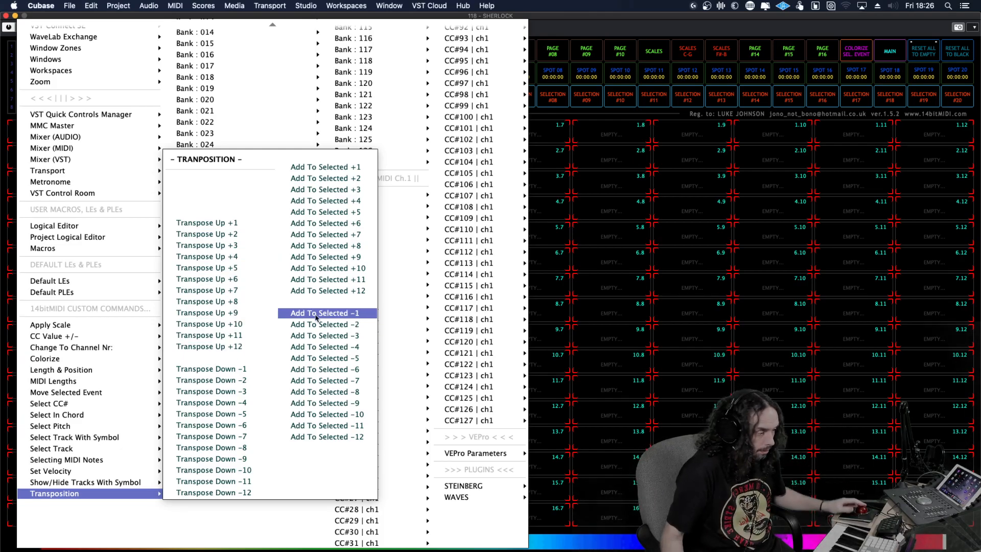
pyautogui.scroll(15, 92, 123)
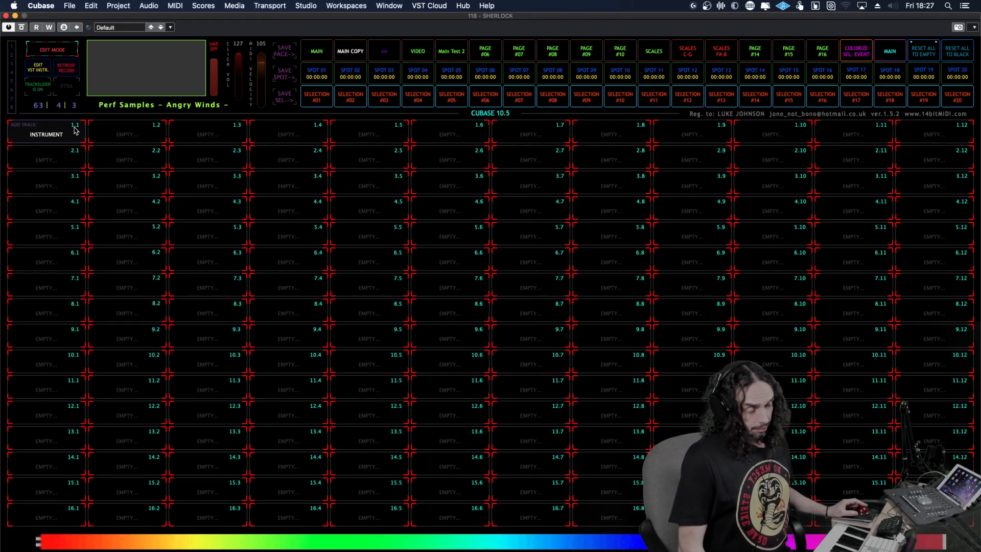
pyautogui.click(62, 53)
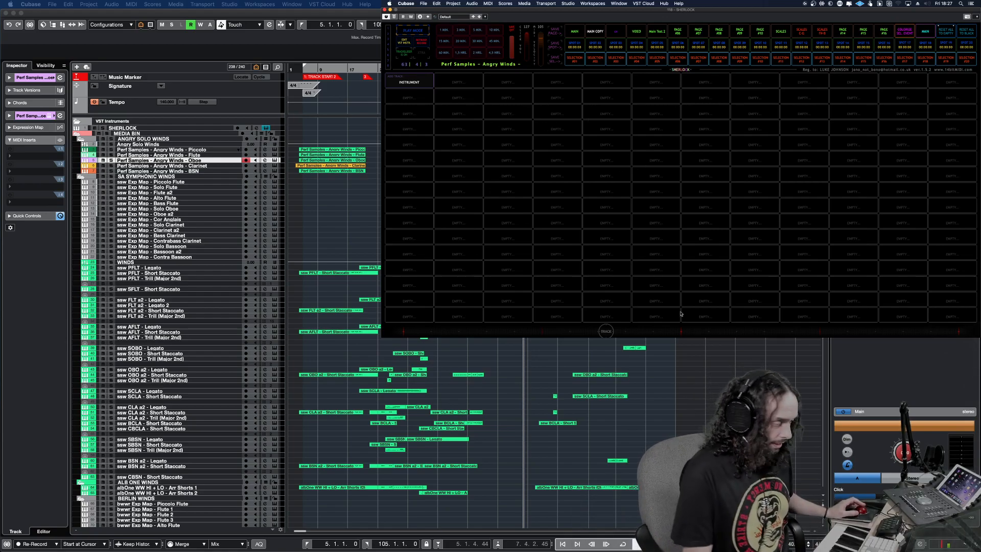
# Add a stereo Kontakt instrument track with SHERLOCK's Instrument button and move the Kontakt window clear of the SHERLOCK grid.
pyautogui.moveTo(697, 331)
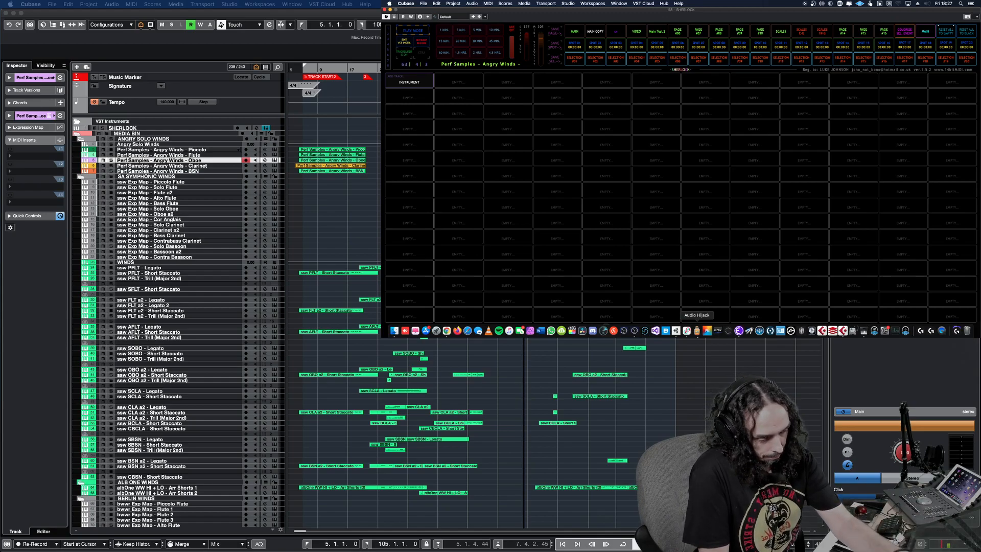
pyautogui.click(409, 80)
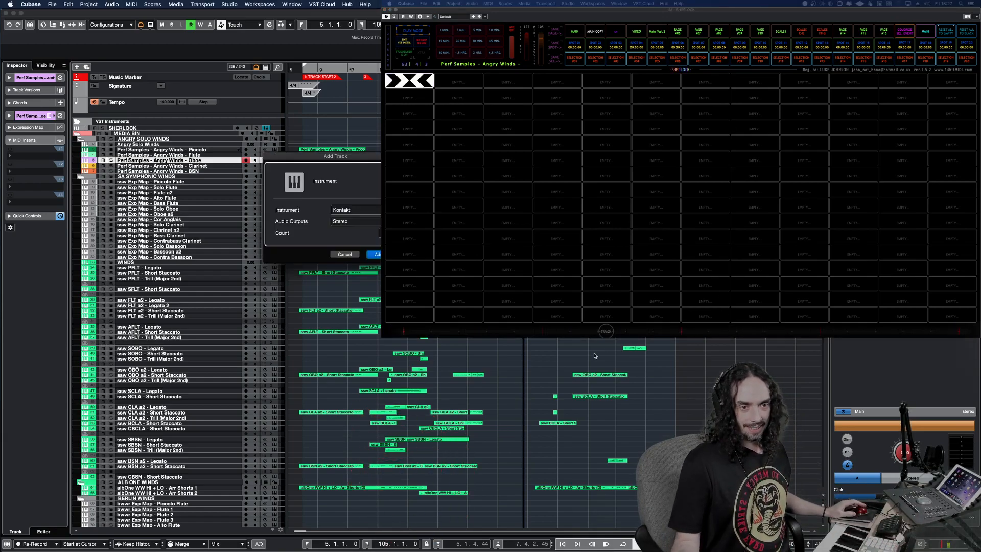
pyautogui.moveTo(376, 160); pyautogui.dragTo(407, 372)
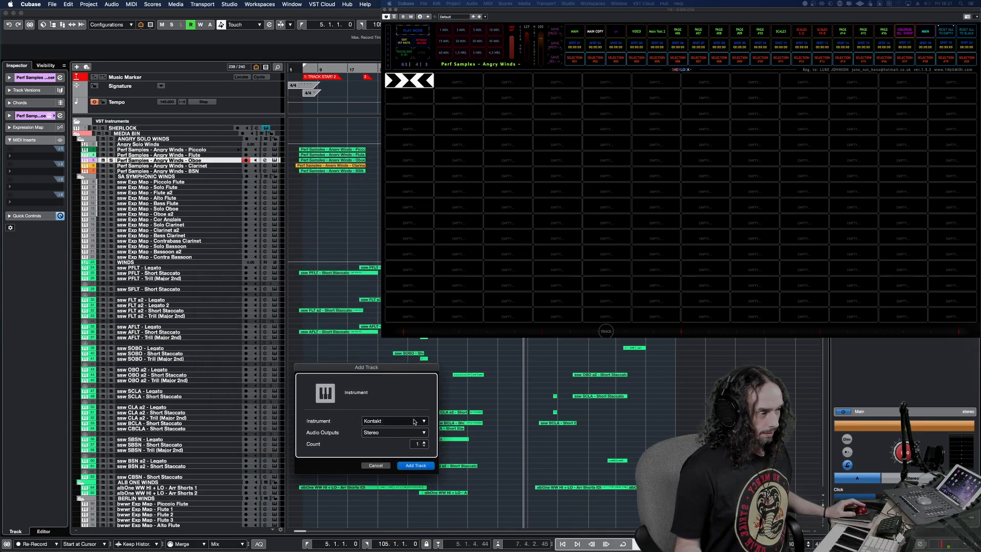
pyautogui.click(420, 465)
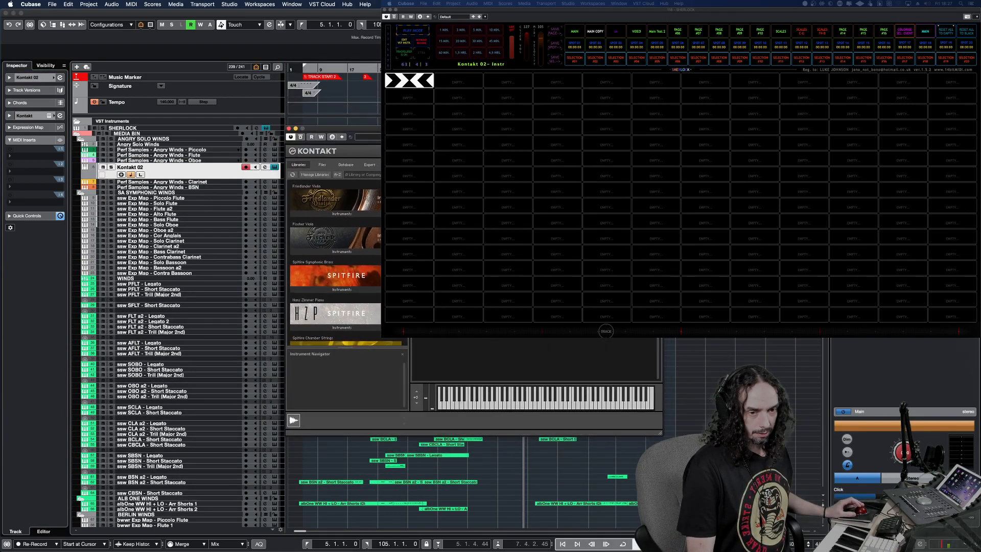
pyautogui.moveTo(472, 128); pyautogui.dragTo(486, 127)
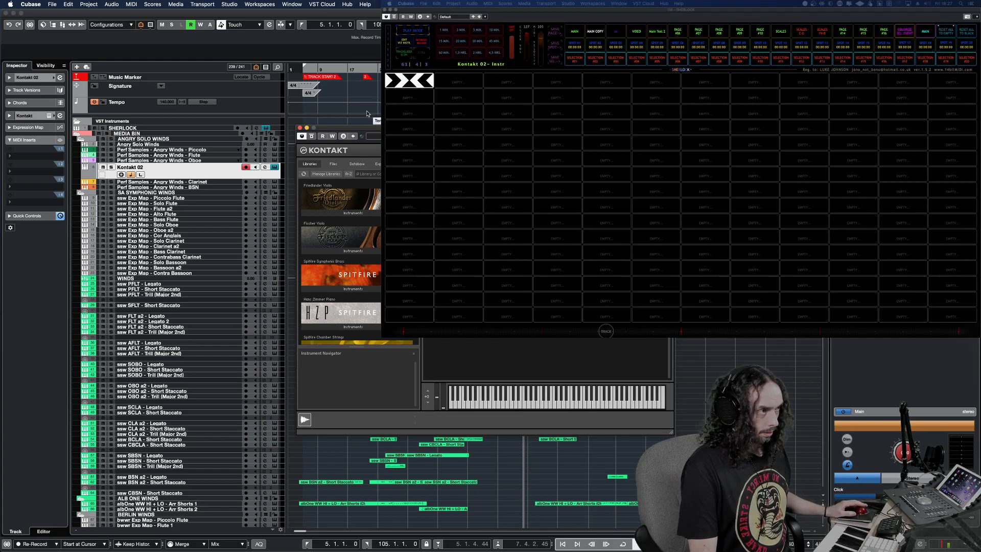
pyautogui.moveTo(367, 132); pyautogui.dragTo(218, 212)
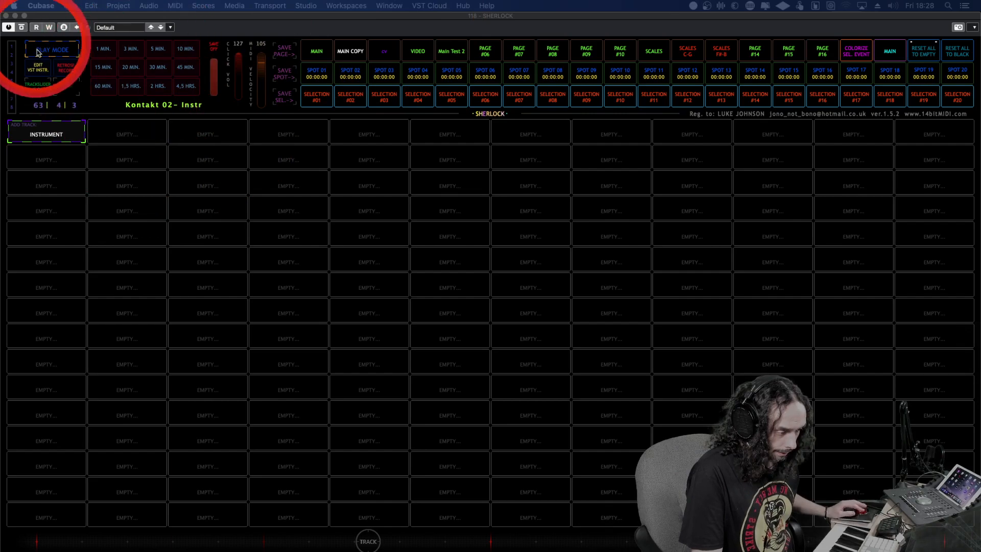
# Toggle the Kontakt instrument window open and closed with SHERLOCK's Edit VST Instr. function, leaving it closed.
pyautogui.click(39, 69)
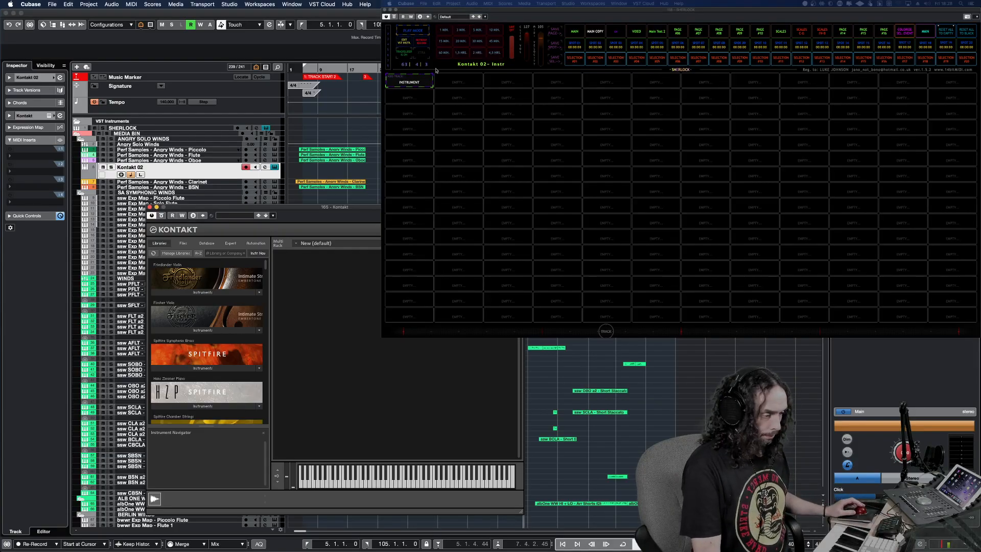
pyautogui.click(407, 44)
pyautogui.click(407, 43)
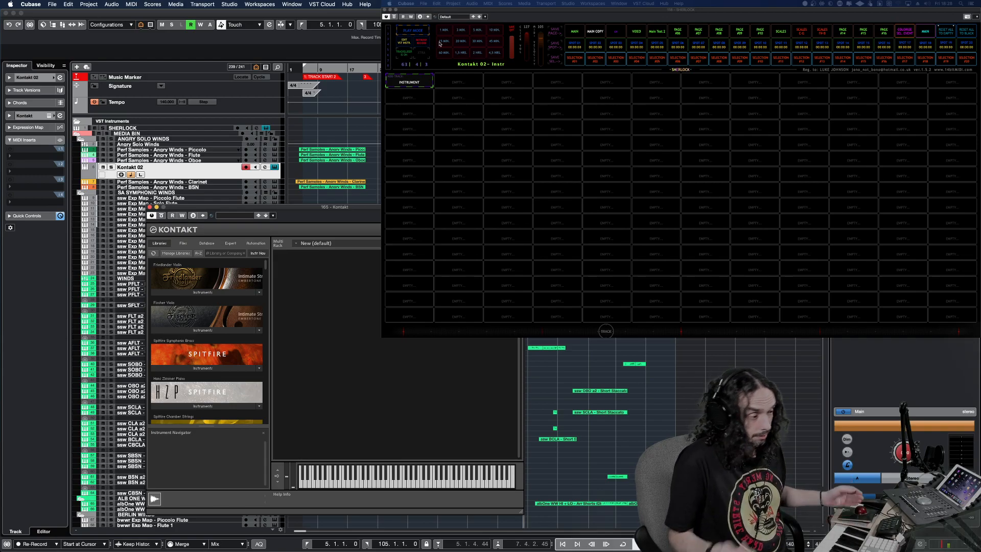
pyautogui.click(482, 11)
pyautogui.click(409, 42)
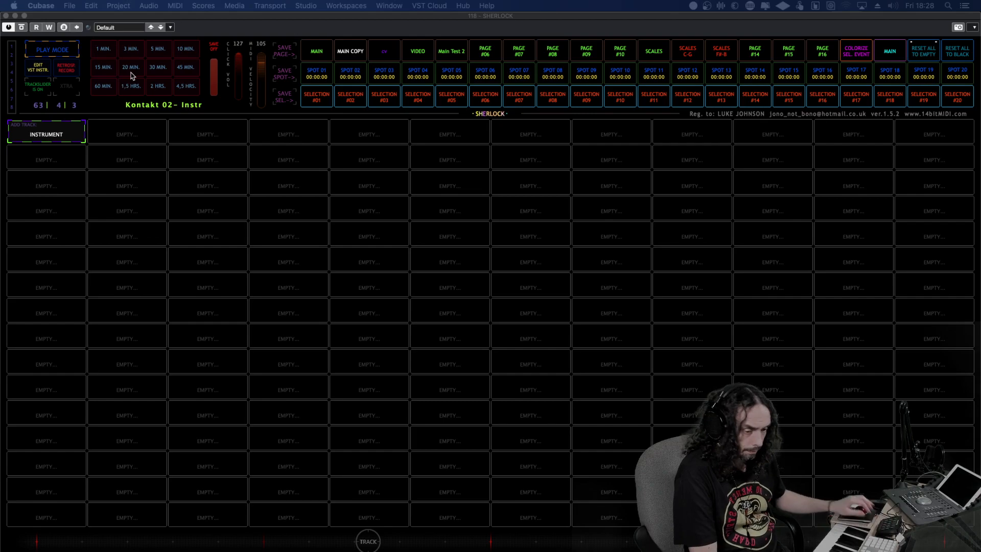
# Assign Add Track's Audio Mono command to SHERLOCK button 1.2 and use it in play mode to add a mono audio track.
pyautogui.click(52, 50)
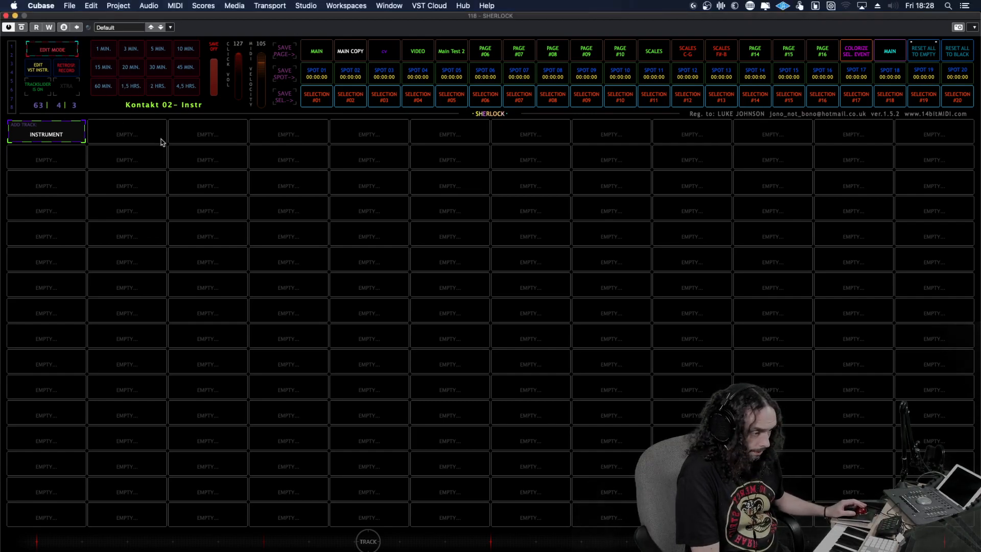
pyautogui.click(131, 134)
pyautogui.moveTo(212, 82)
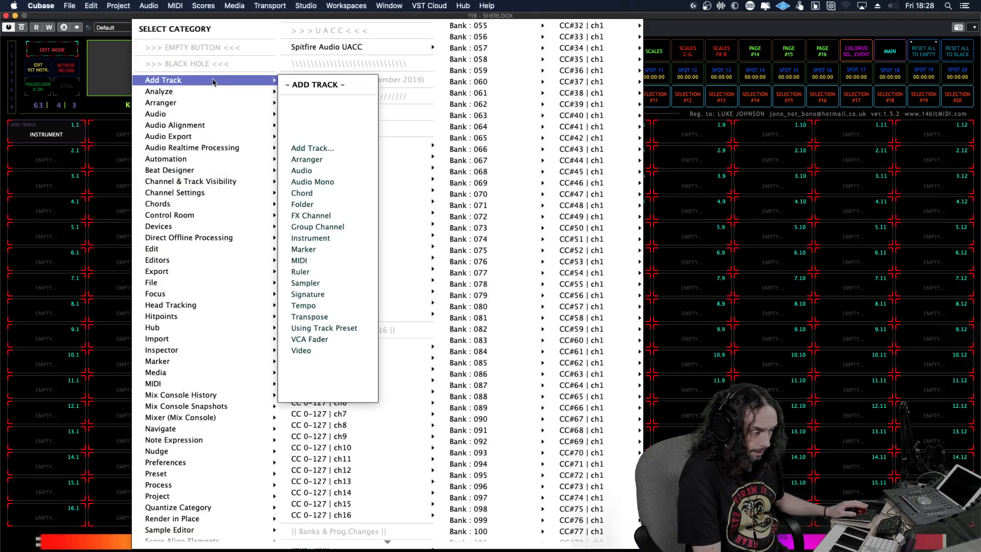
pyautogui.click(324, 183)
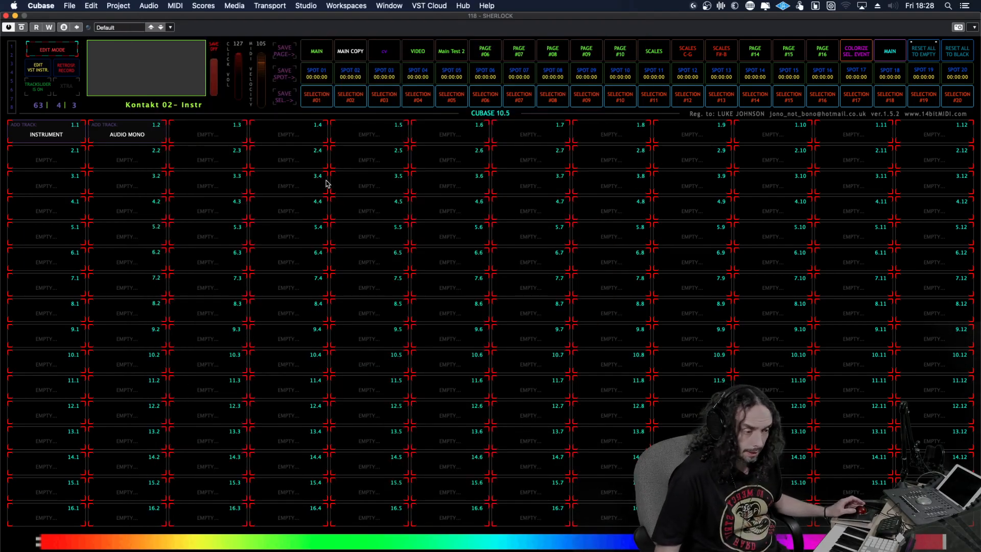
pyautogui.click(48, 51)
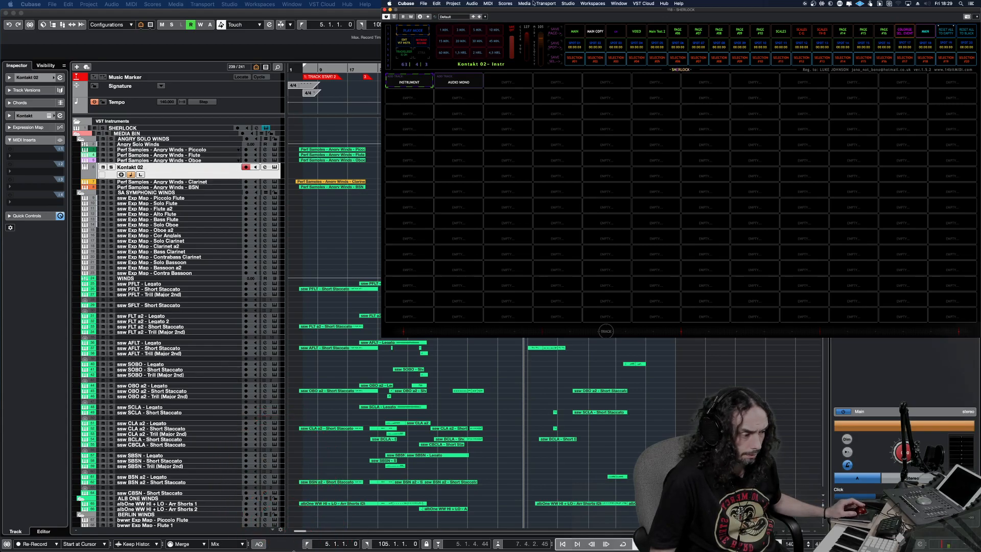
pyautogui.click(463, 80)
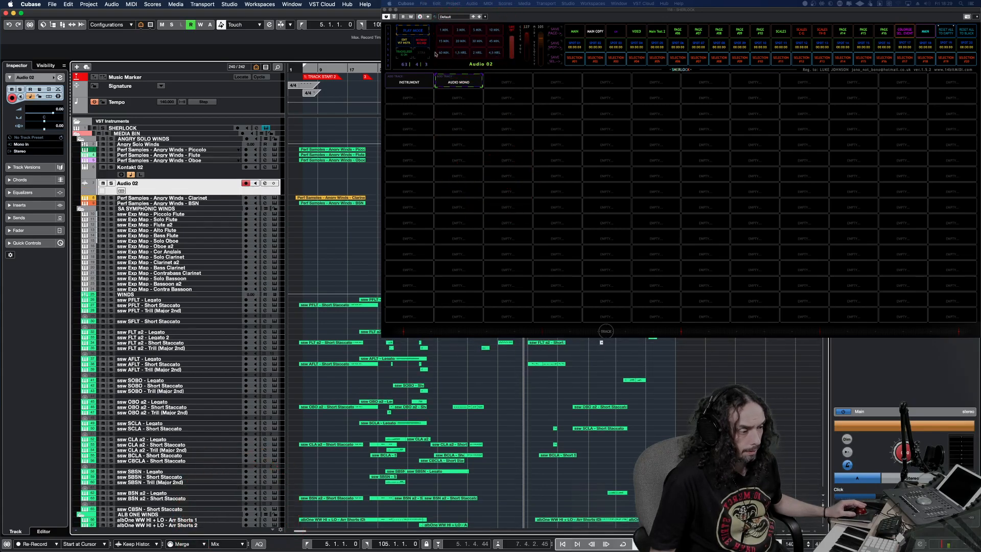
# Assign the Edit category's Rename First Selected Track command to SHERLOCK button 1.3 and return to play mode.
pyautogui.click(416, 31)
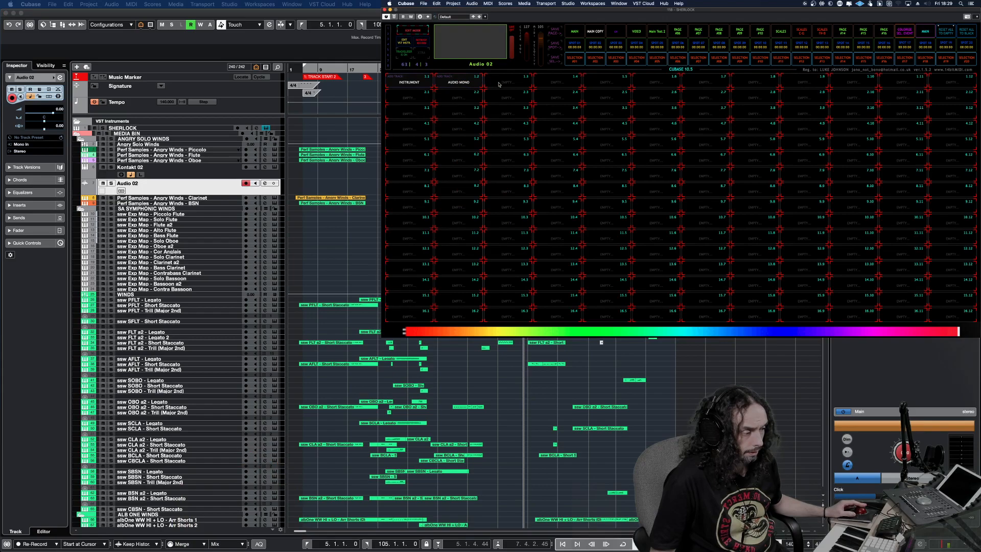
pyautogui.click(506, 80)
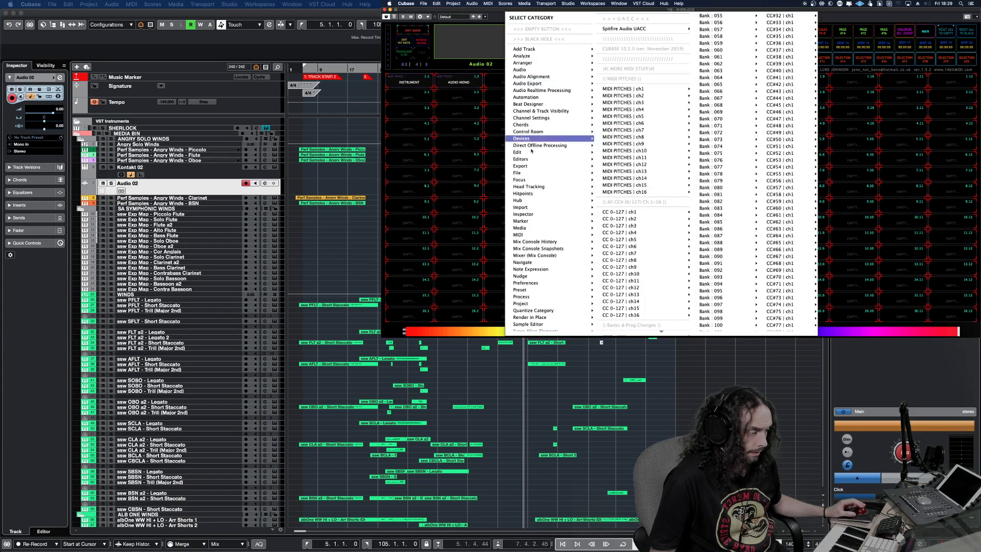
pyautogui.moveTo(558, 154)
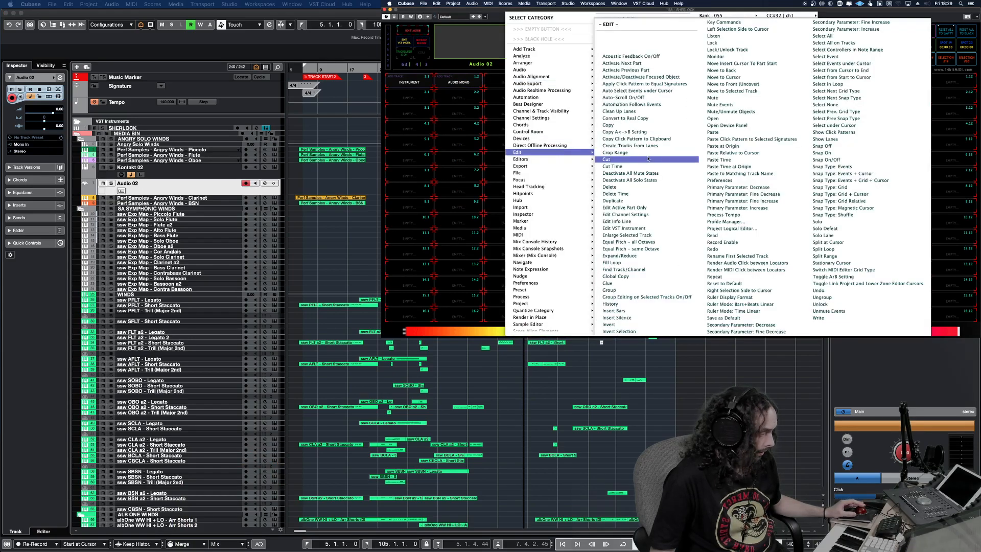
pyautogui.click(736, 257)
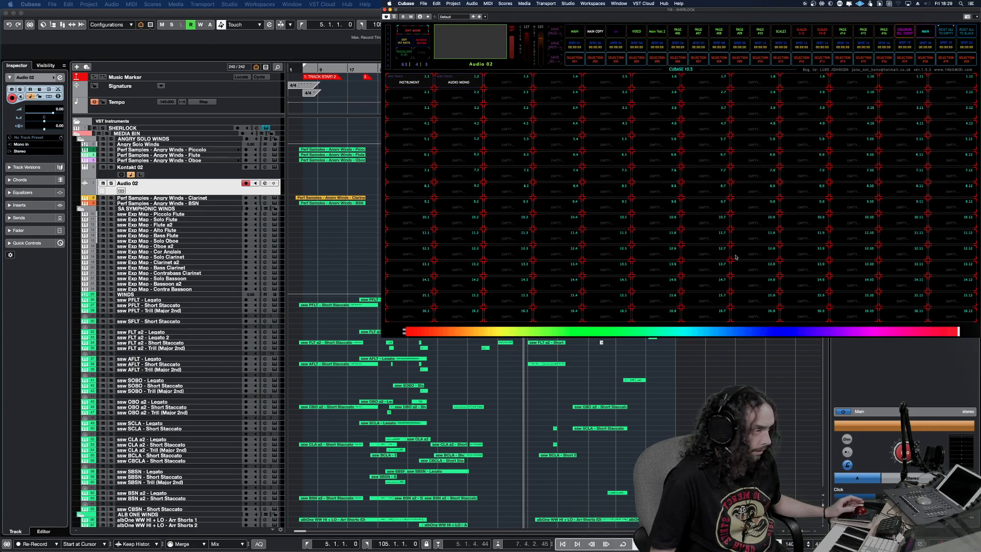
pyautogui.click(418, 32)
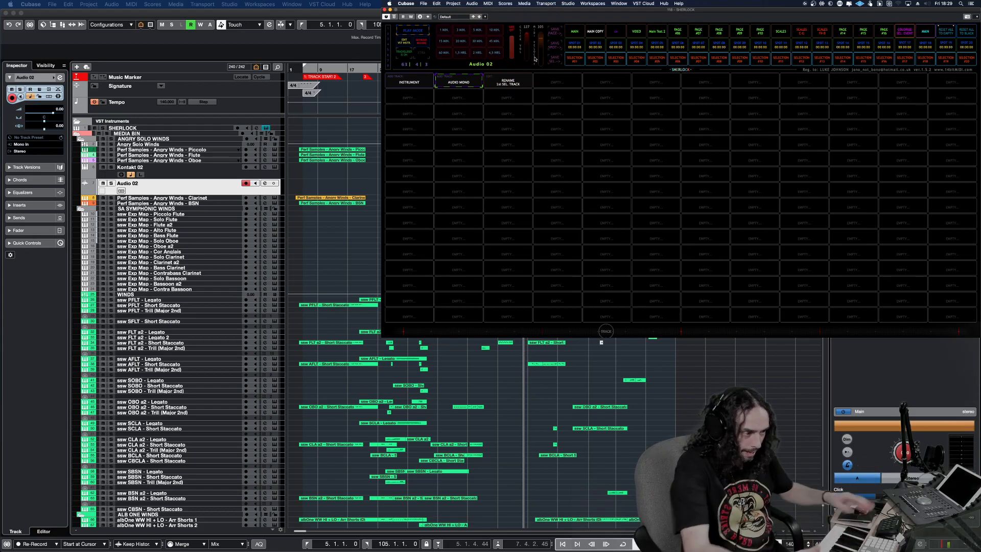
# Rename the selected audio track to New Track and again to dfvsddf with SHERLOCK's rename button.
pyautogui.click(512, 82)
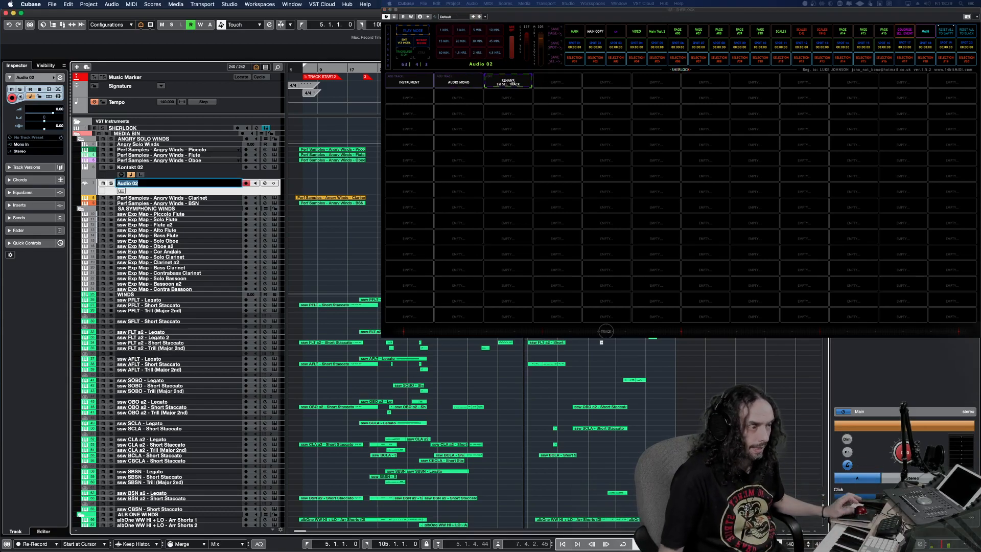
pyautogui.write('New Track')
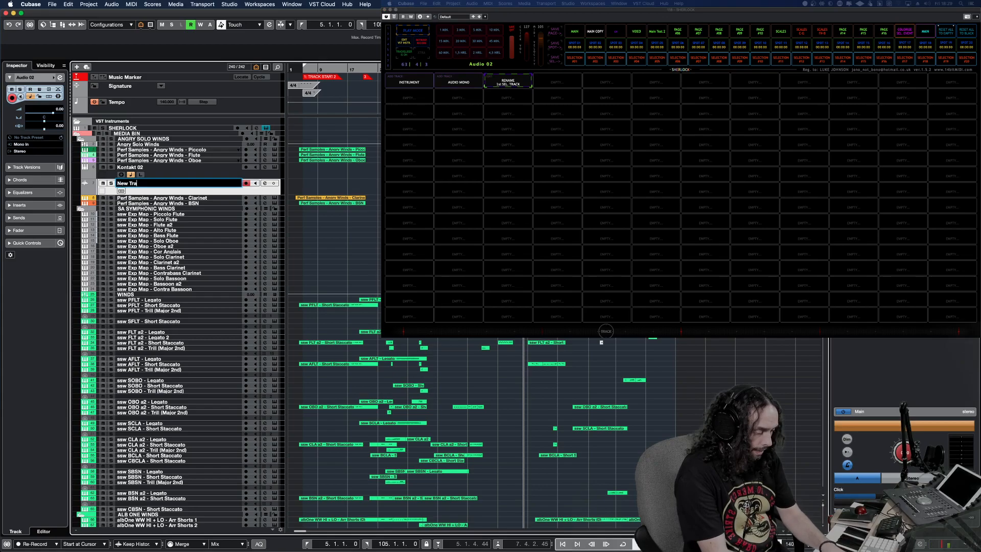
pyautogui.press('Return')
pyautogui.click(520, 87)
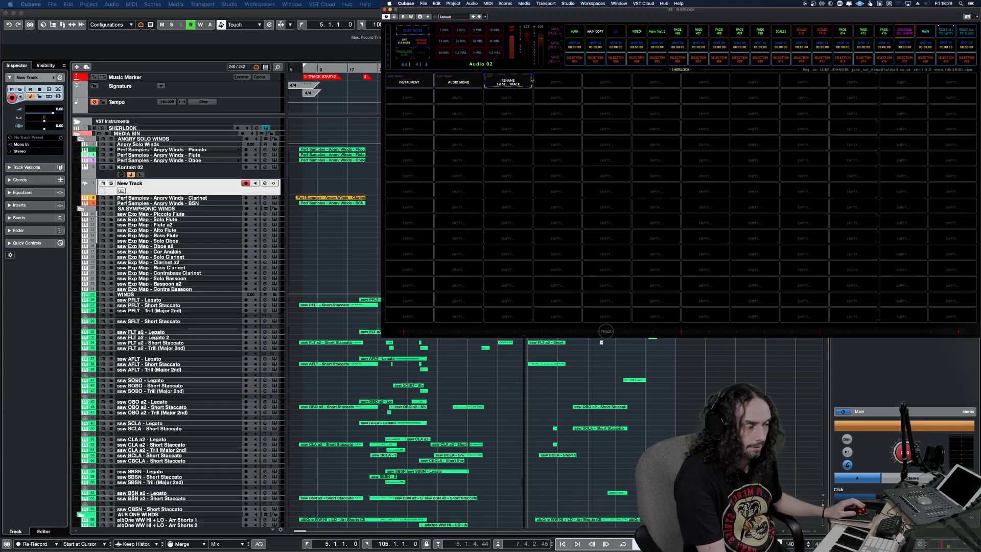
pyautogui.write('dfvsddf')
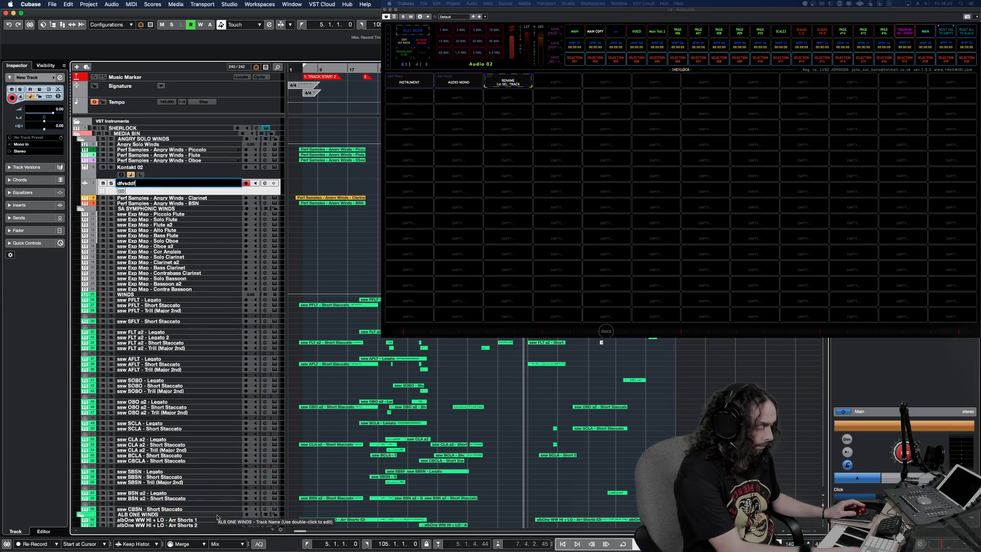
pyautogui.press('Return')
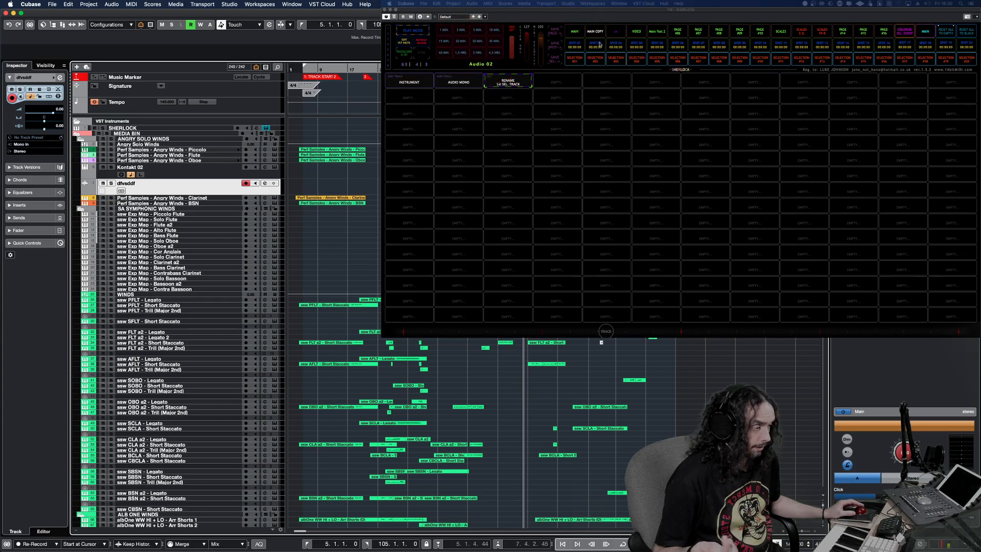
# Load SHERLOCK's VIDEO page and blank out its MOD button 1.3 in edit mode.
pyautogui.click(617, 33)
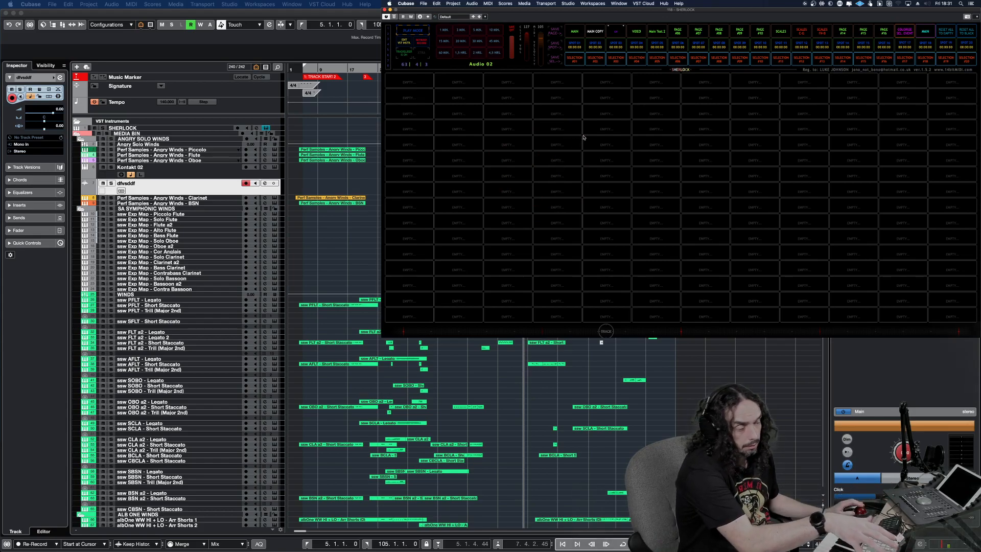
pyautogui.click(637, 33)
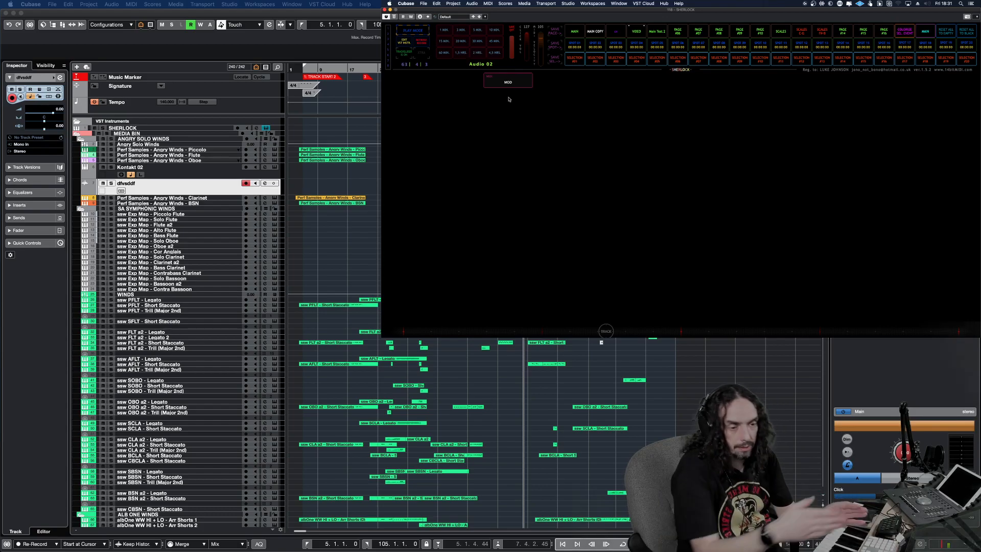
pyautogui.click(415, 31)
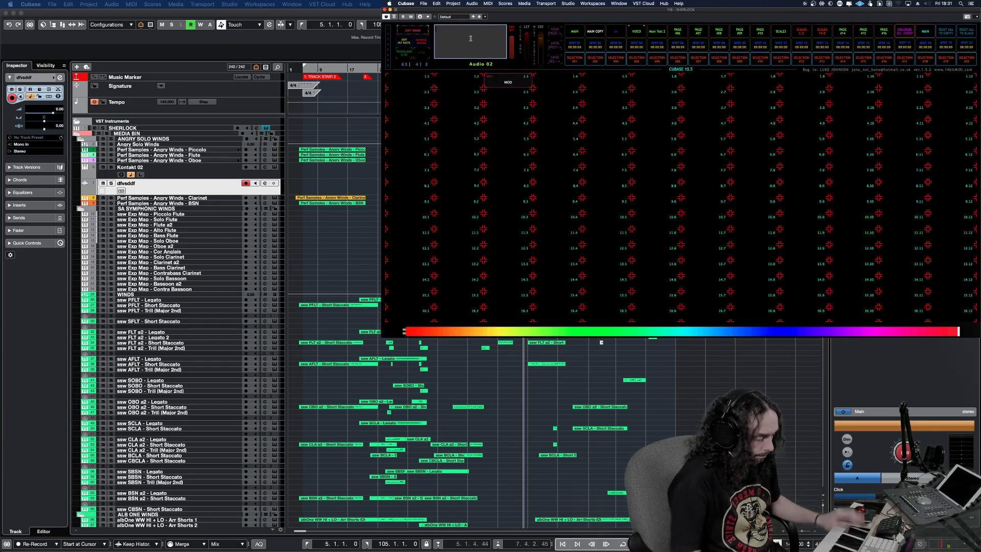
pyautogui.click(515, 85)
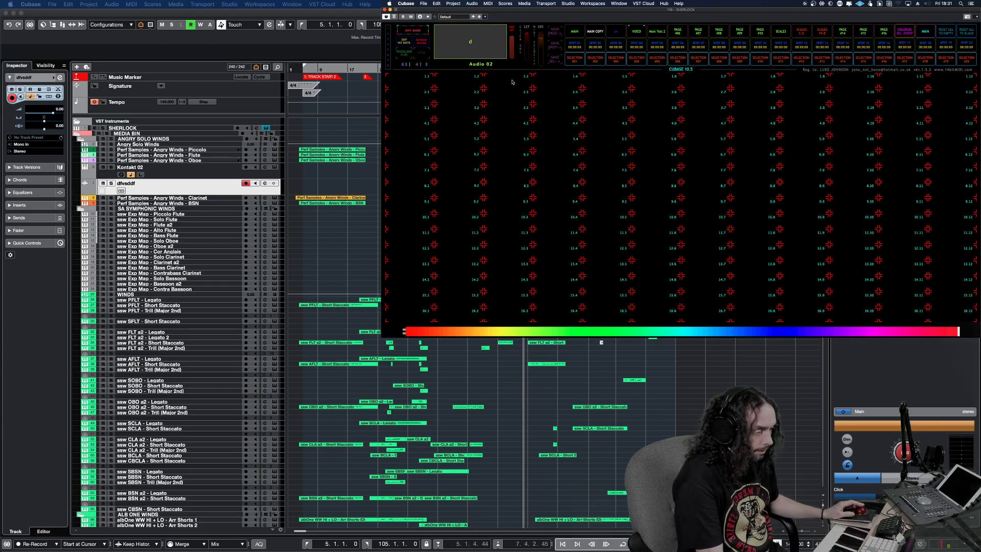
# Return SHERLOCK to play mode and save the blanked page to the VIDEO page slot.
pyautogui.click(418, 32)
pyautogui.click(559, 34)
pyautogui.click(632, 31)
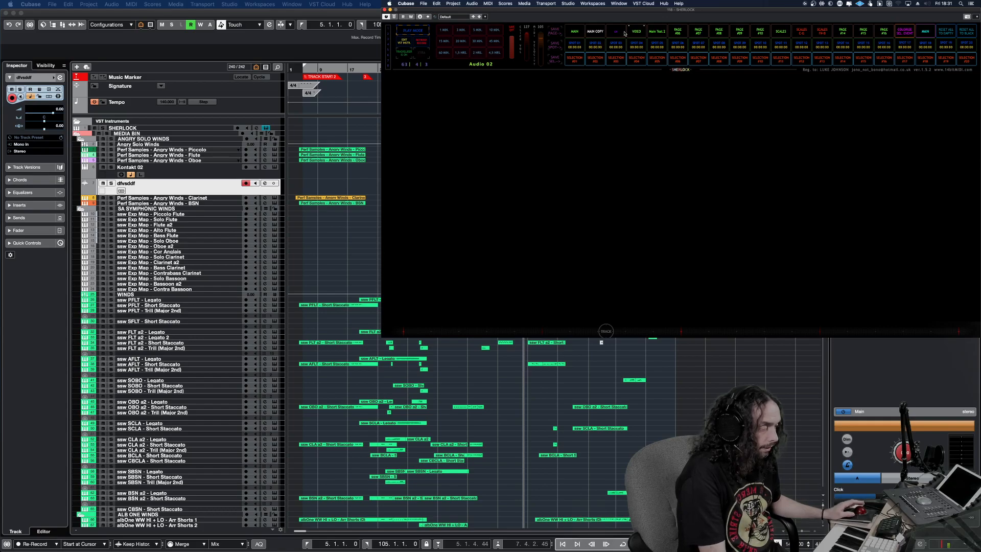
# Switch SHERLOCK to edit mode and assign Add Track's Audio Mono command to button 1.1 of the VIDEO page.
pyautogui.click(418, 30)
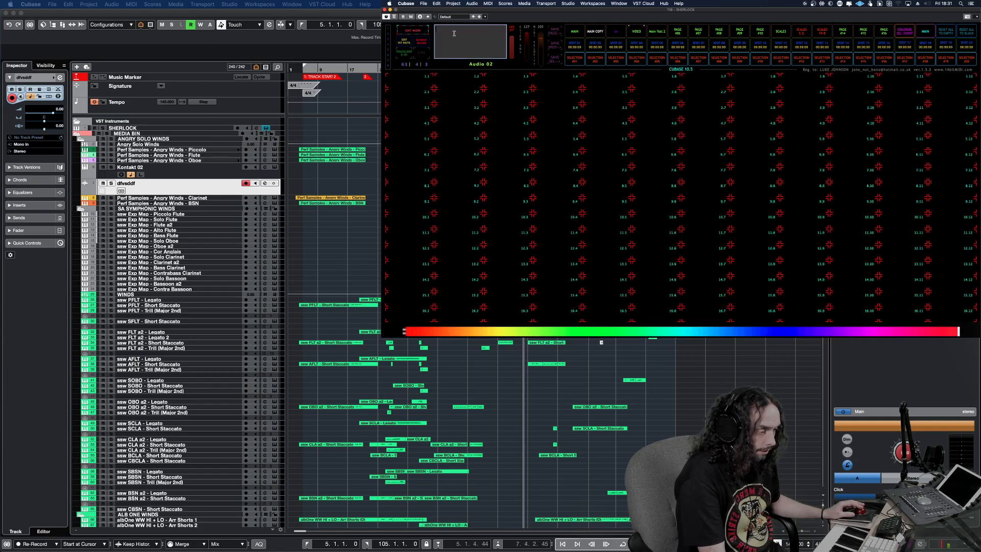
pyautogui.click(410, 80)
pyautogui.moveTo(449, 49)
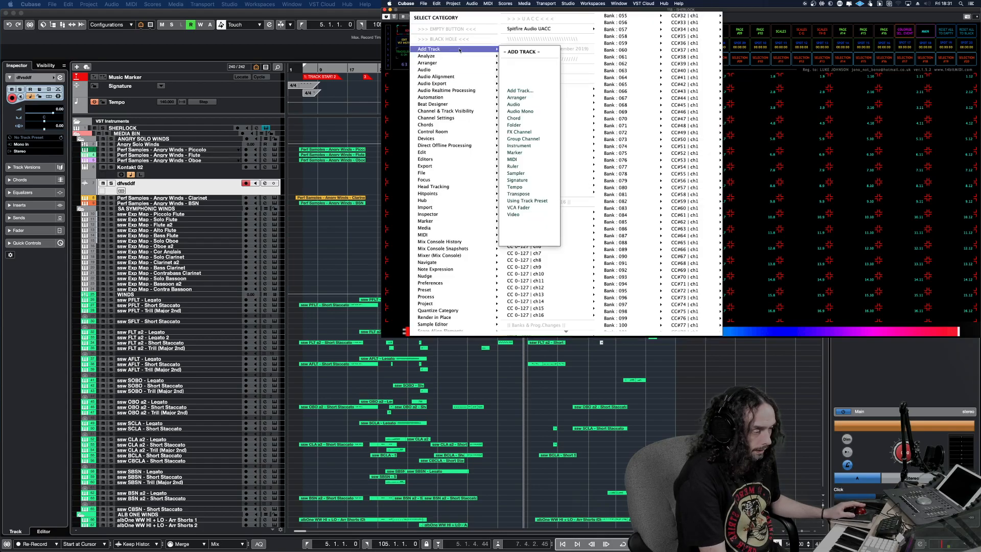
pyautogui.click(521, 110)
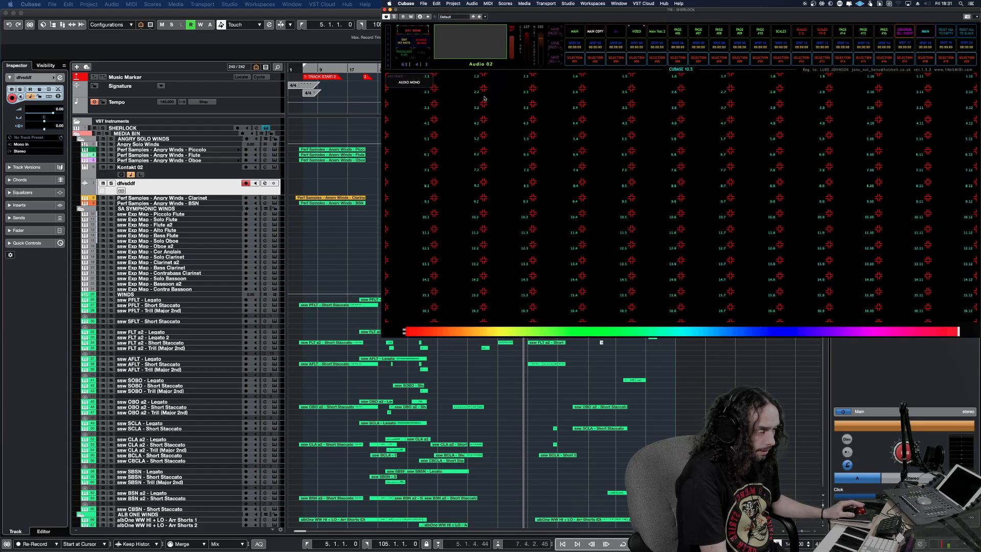
# Assign Add Track's Instrument command to button 1.2 of the VIDEO page and return SHERLOCK to play mode.
pyautogui.click(455, 84)
pyautogui.moveTo(511, 50)
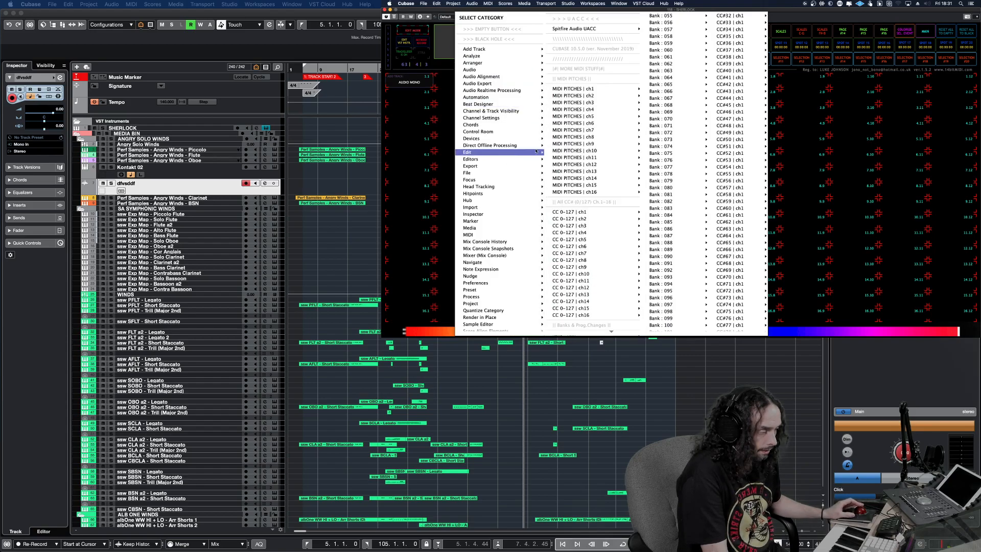
pyautogui.moveTo(511, 98)
pyautogui.moveTo(516, 49)
pyautogui.click(565, 146)
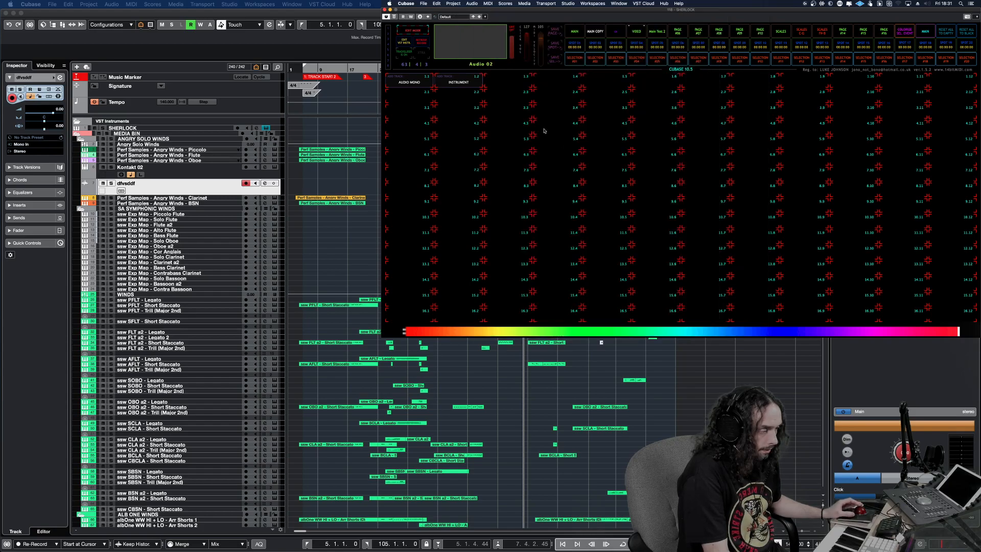
pyautogui.click(413, 30)
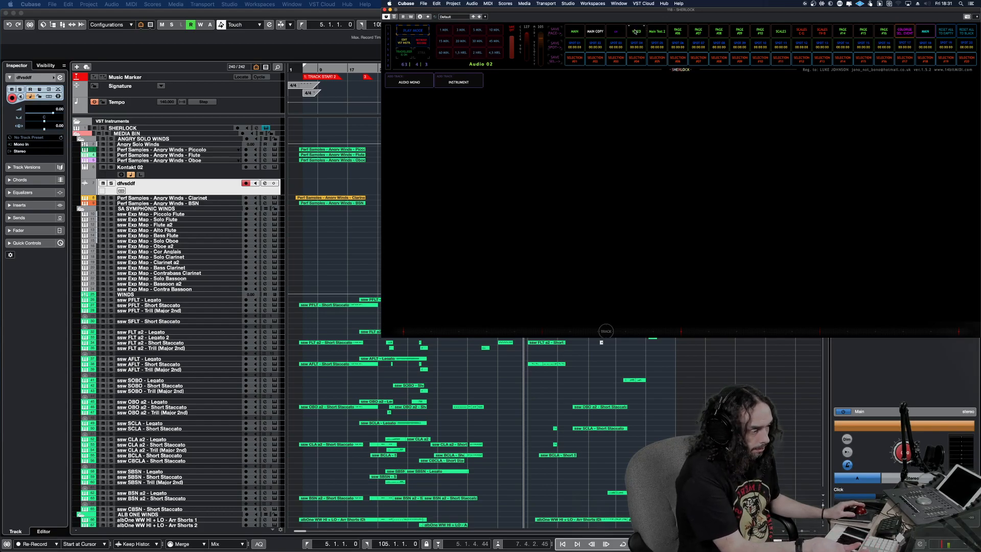
# Load the empty third page and reload the VIDEO page to check whether its button assignments were stored.
pyautogui.click(615, 32)
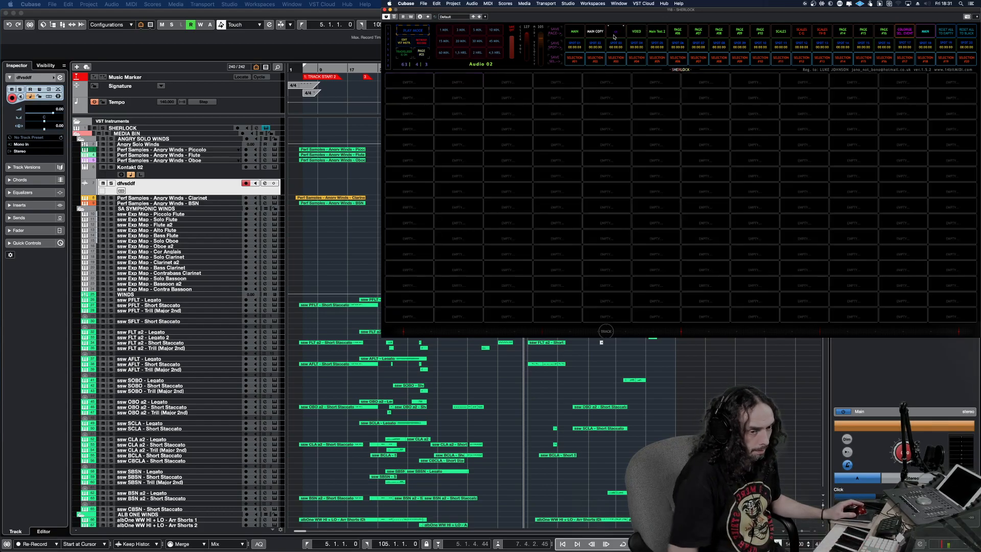
pyautogui.click(636, 32)
pyautogui.click(471, 91)
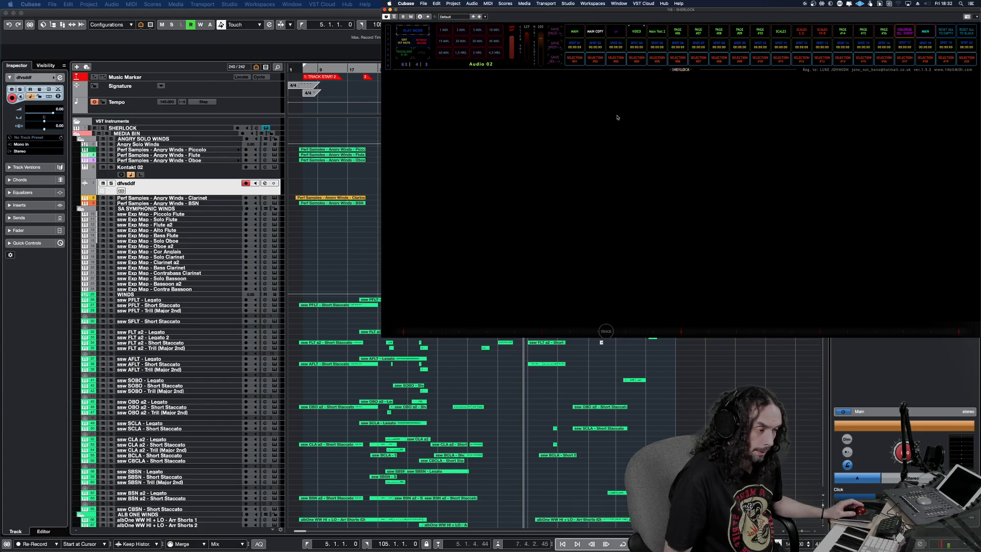
# Switch SHERLOCK to edit mode and assign Add Track's Audio Mono command to button 1.1 of the VIDEO page again.
pyautogui.click(424, 33)
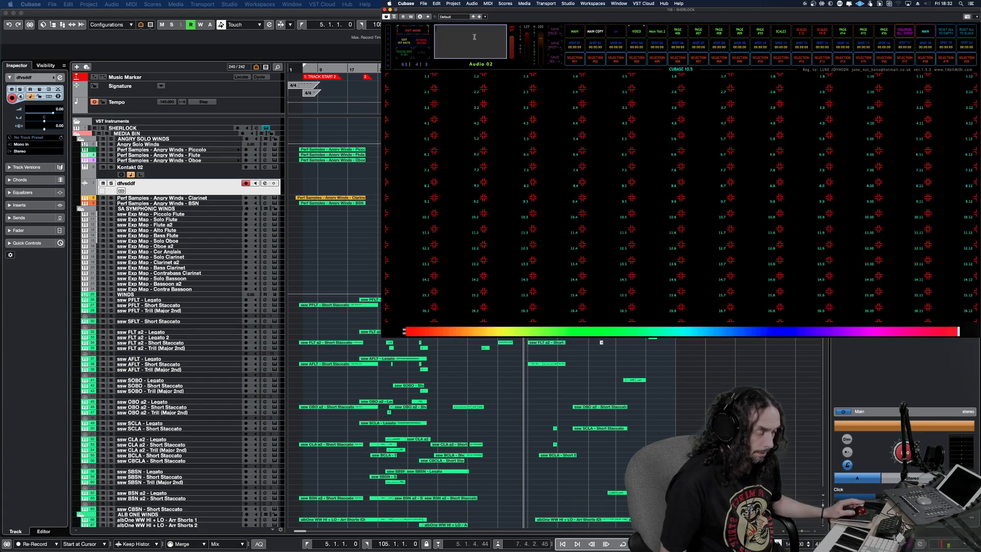
pyautogui.click(411, 83)
pyautogui.moveTo(460, 49)
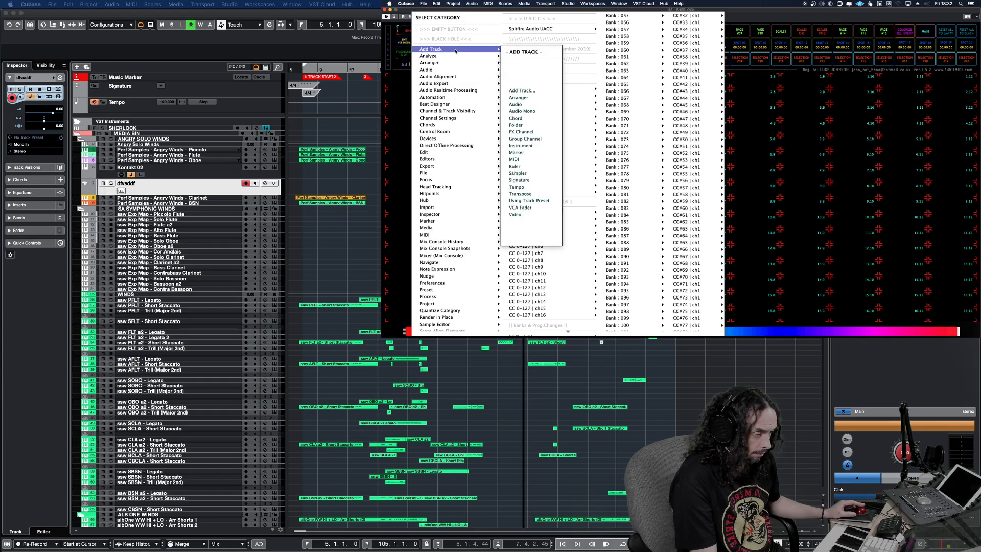
pyautogui.click(514, 112)
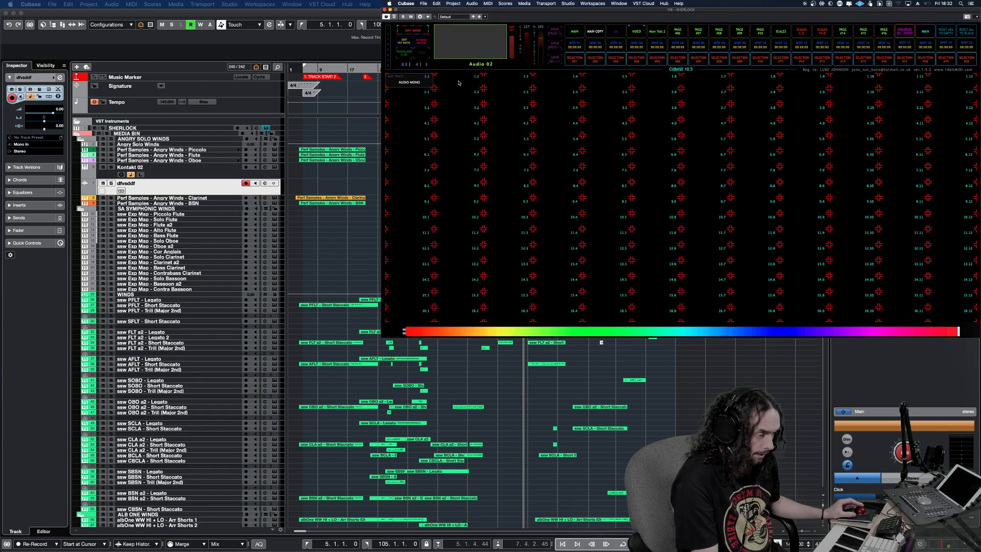
# Assign Add Track's Instrument command to button 1.2 again and return SHERLOCK to play mode.
pyautogui.click(459, 82)
pyautogui.moveTo(510, 53)
pyautogui.click(573, 147)
pyautogui.click(413, 31)
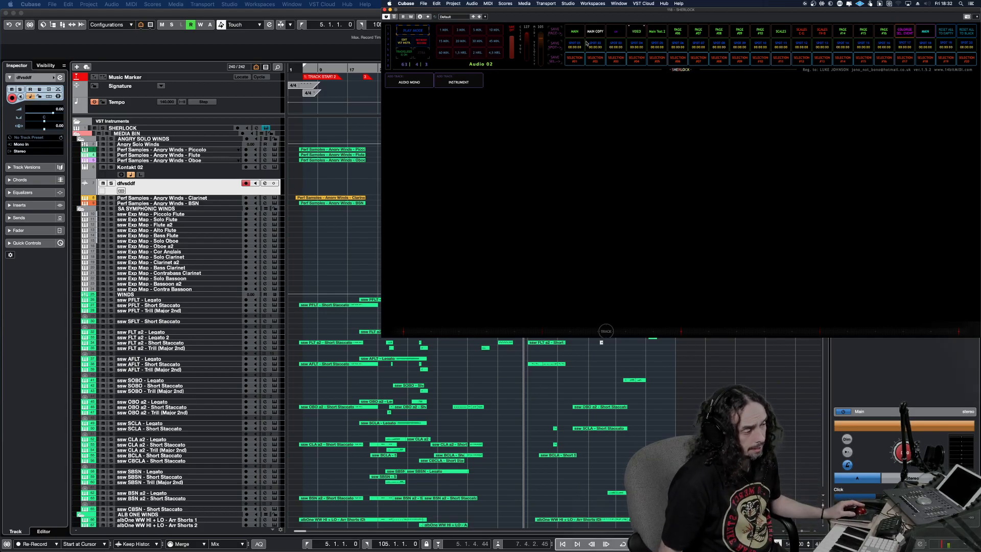
# Load the empty third page and return to the VIDEO page to check its saved buttons.
pyautogui.click(617, 32)
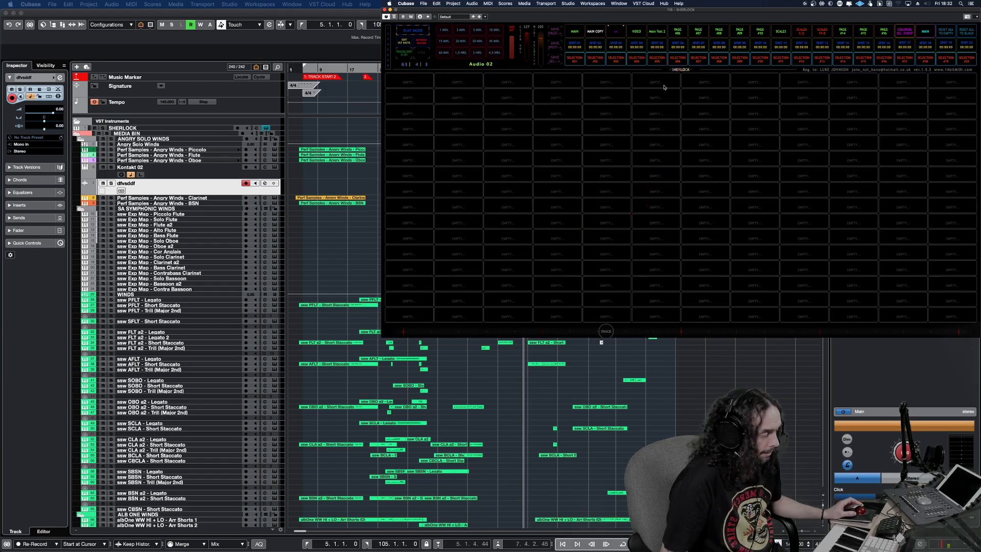
pyautogui.click(639, 31)
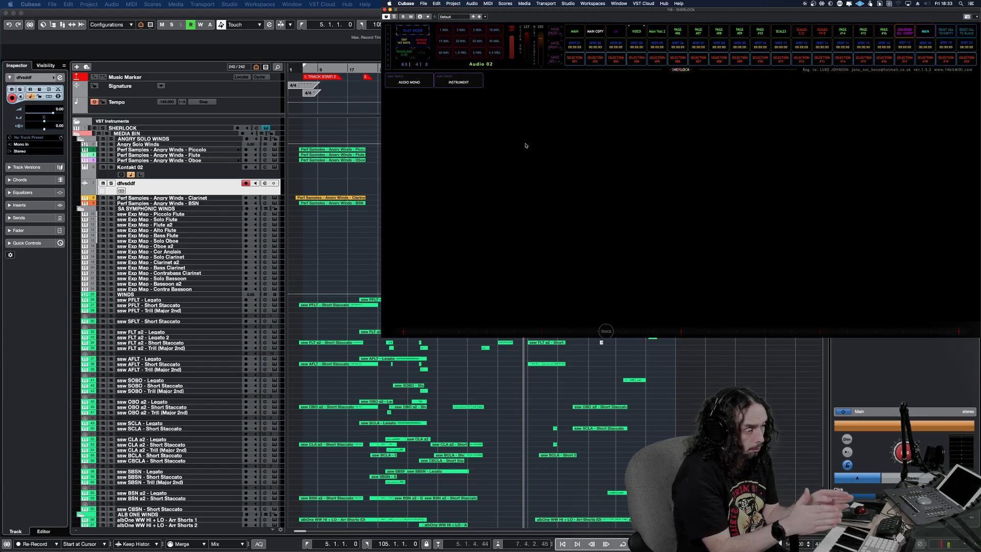
pyautogui.click(473, 68)
# Save the VIDEO page's layout into the Main Test 2 page slot and load both pages to compare them.
pyautogui.click(670, 41)
pyautogui.click(600, 32)
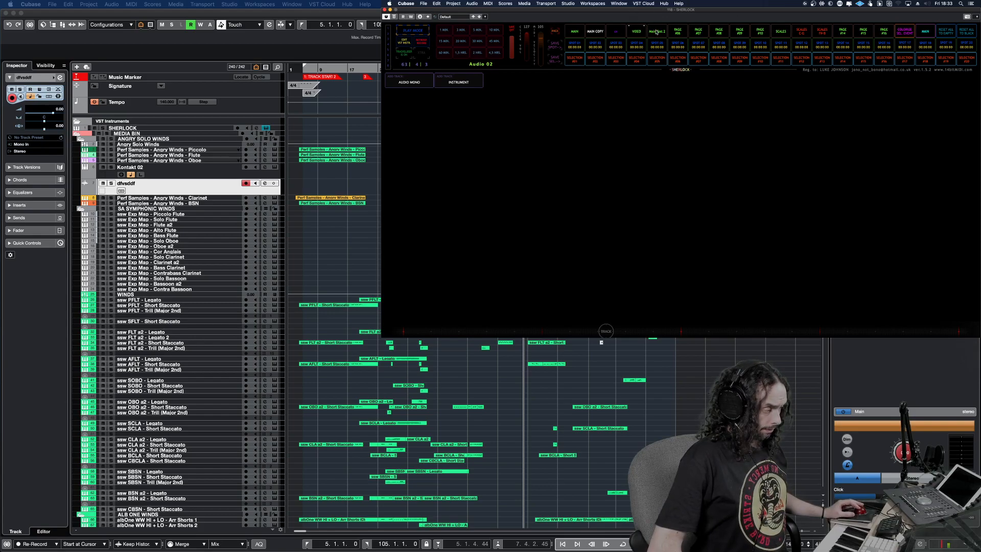
pyautogui.click(638, 34)
pyautogui.click(657, 33)
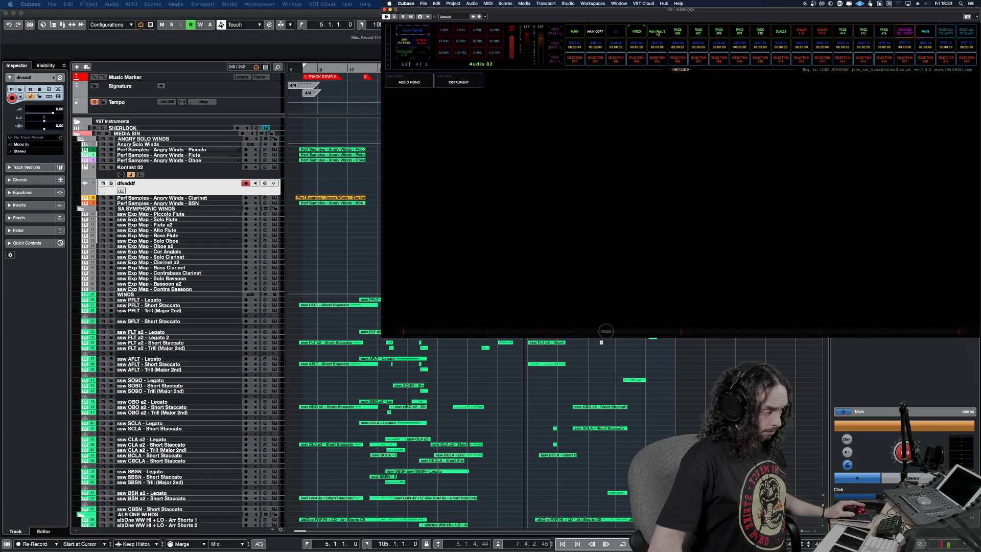
pyautogui.click(638, 32)
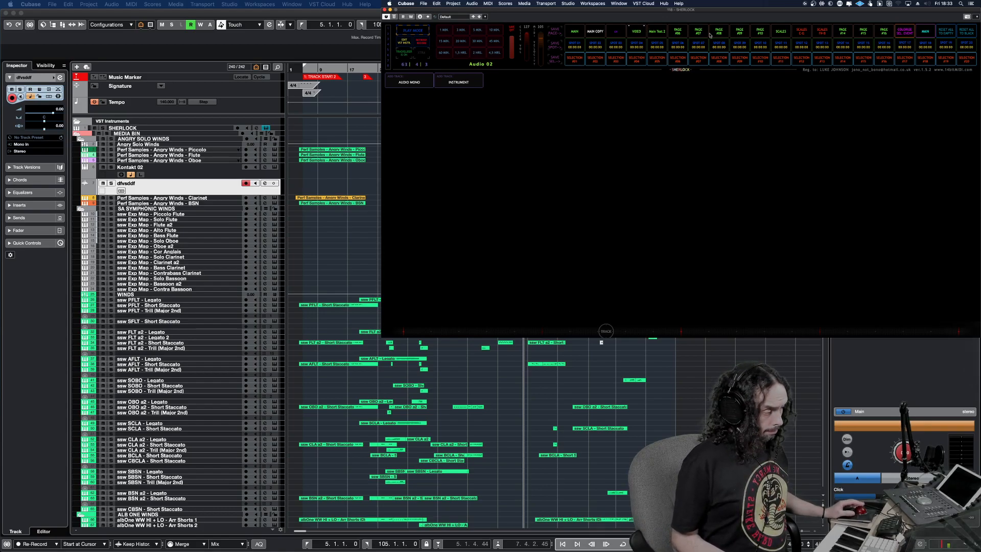
pyautogui.click(658, 34)
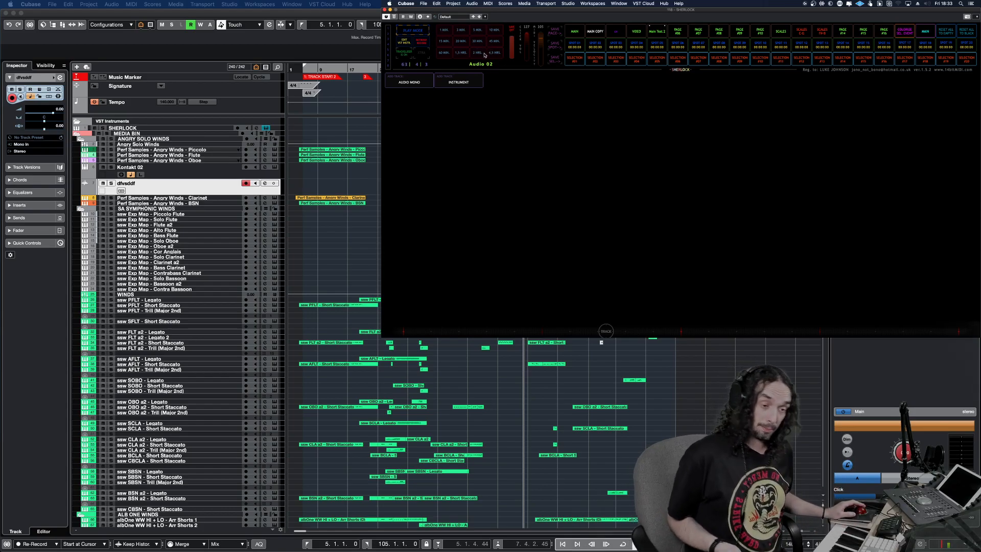
# Rename the Main Test 2 page slot as VIDEO COPY in edit mode.
pyautogui.click(422, 33)
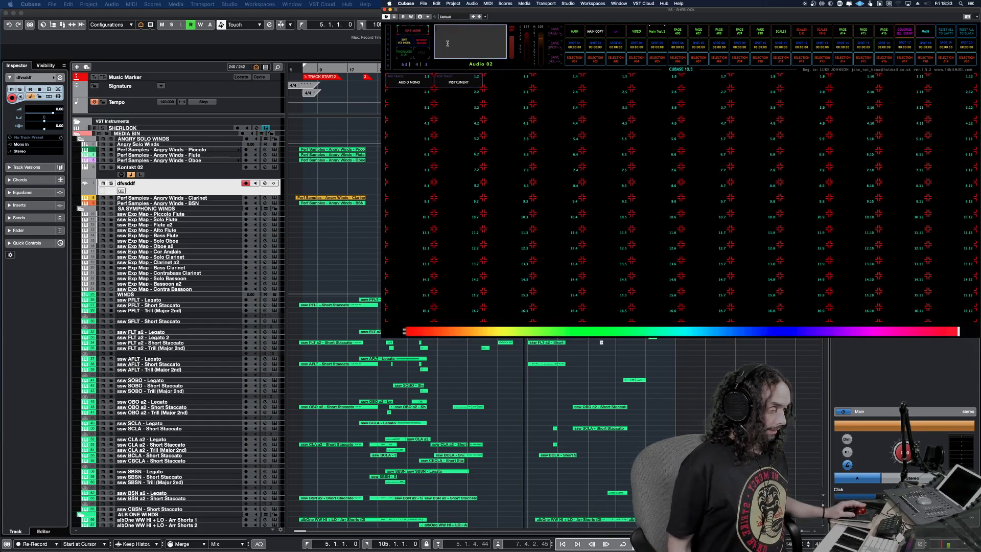
pyautogui.click(413, 31)
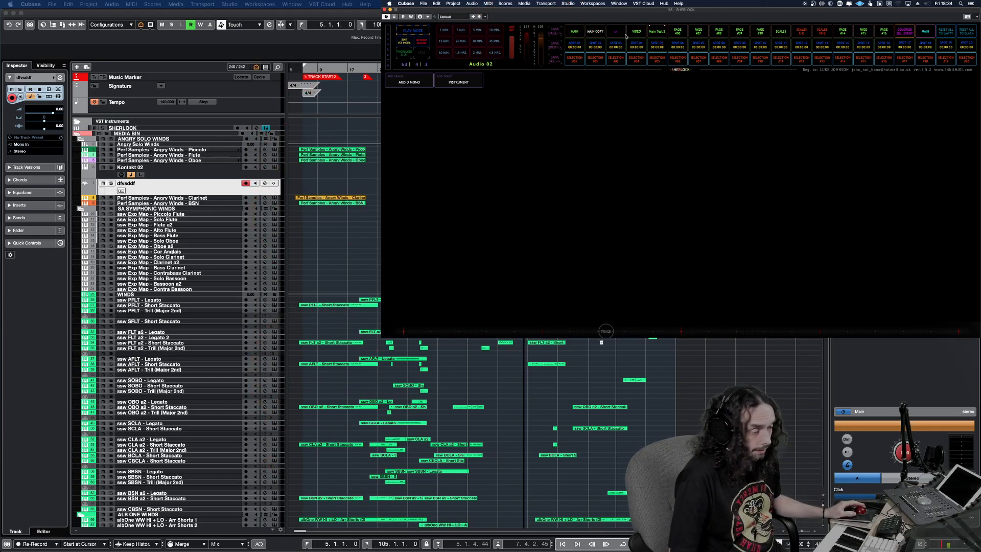
pyautogui.click(413, 29)
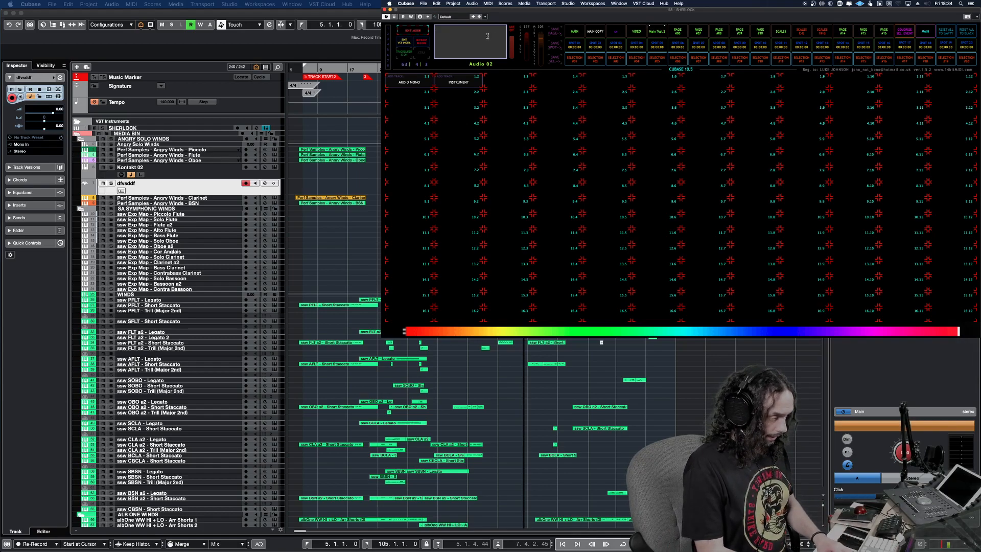
pyautogui.write('VIDEO COPY')
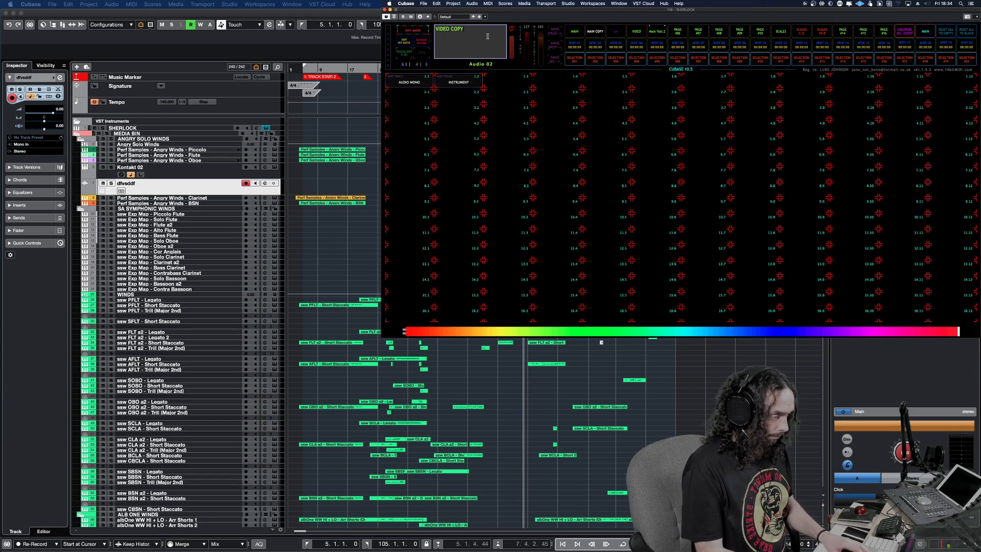
pyautogui.press('Return')
pyautogui.click(652, 34)
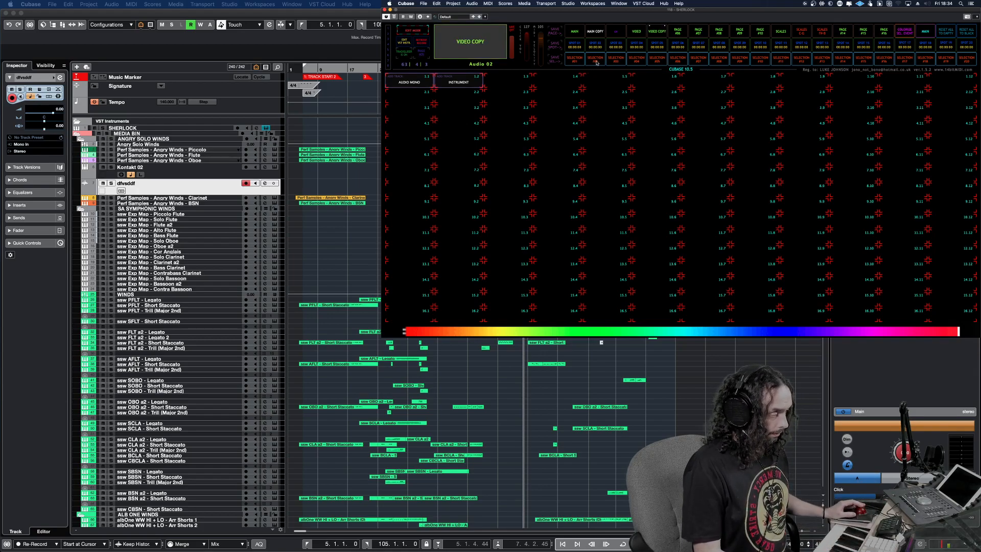
# Confirm the VIDEO COPY label again and reapply it to the fifth page slot.
pyautogui.doubleClick(462, 39)
pyautogui.click(467, 31)
pyautogui.press('Return')
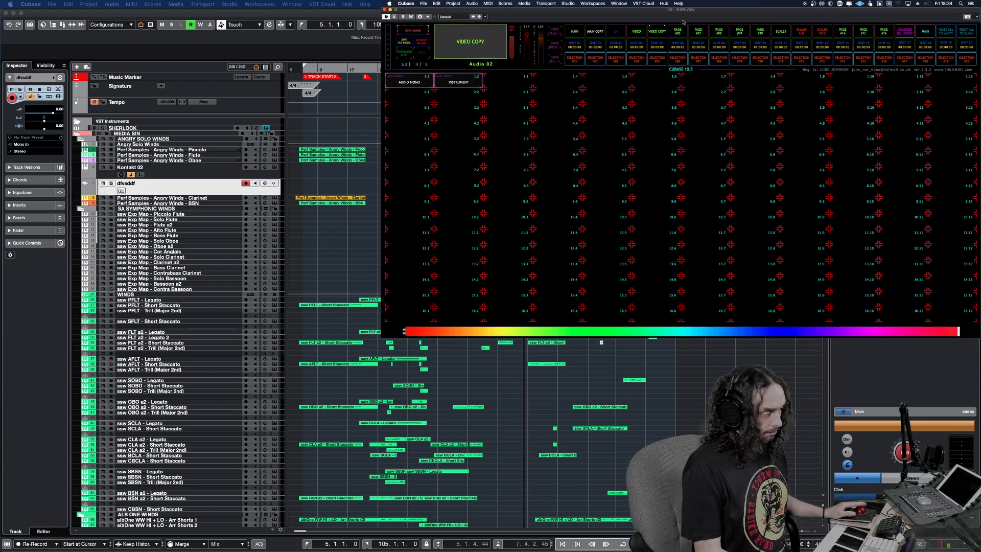
pyautogui.click(656, 34)
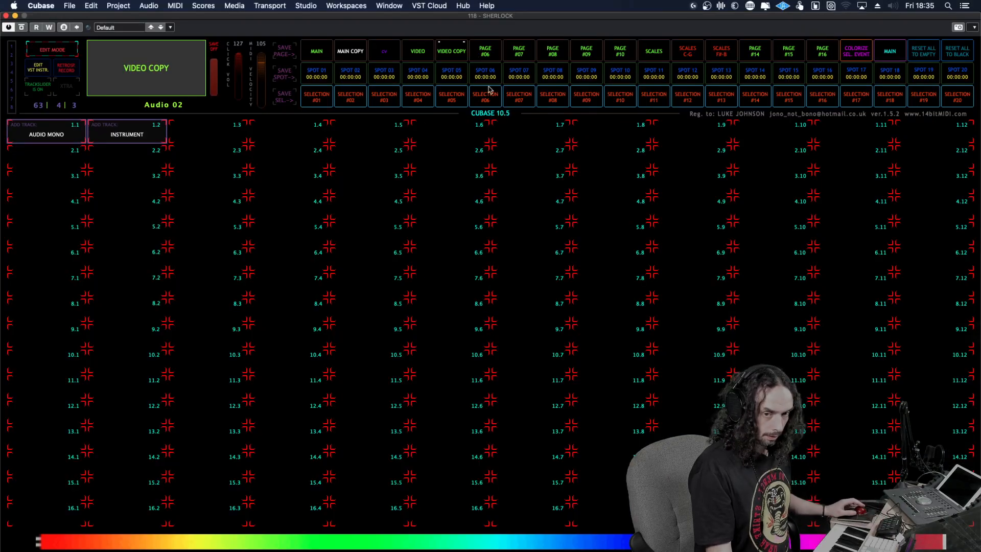
pyautogui.click(455, 53)
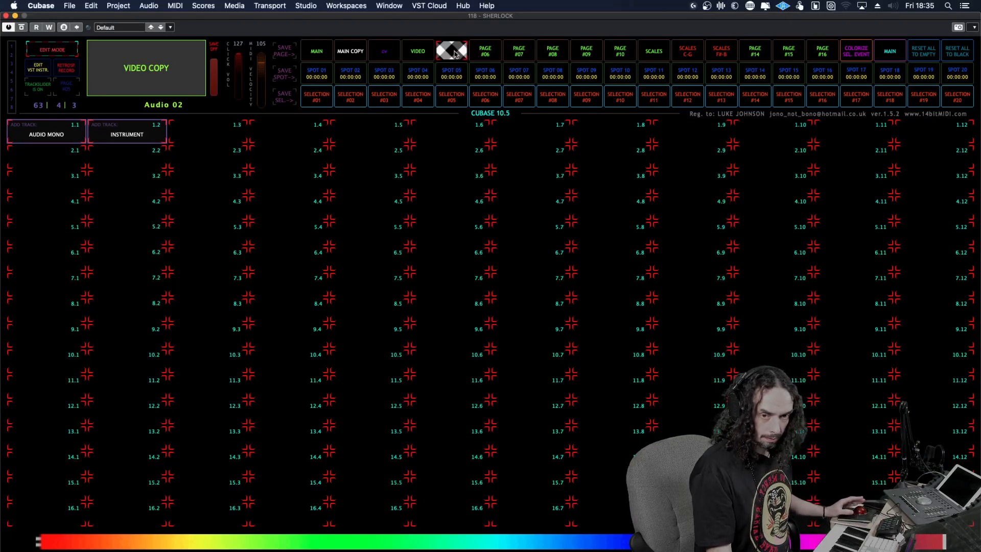
pyautogui.click(456, 55)
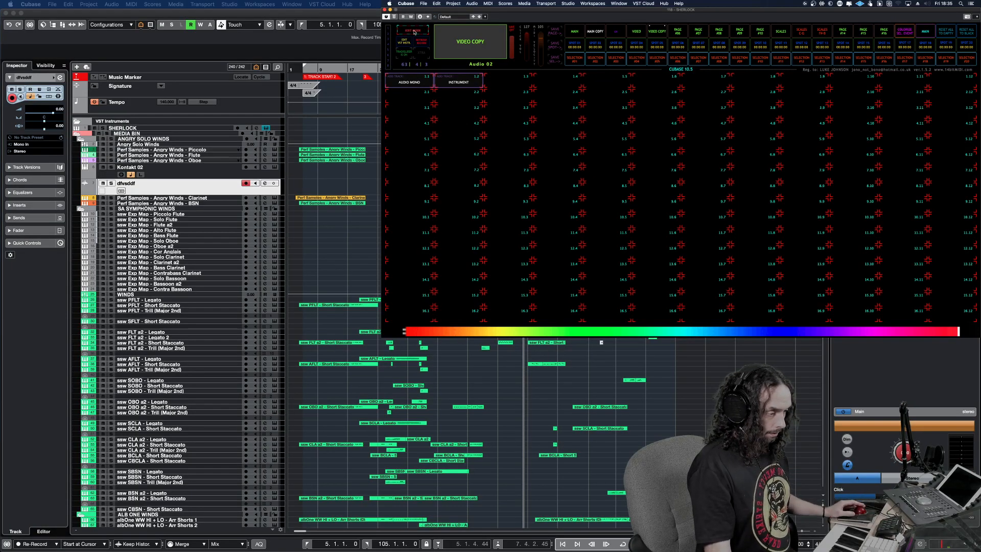
# Return SHERLOCK to play mode and load the VIDEO, PAGE #06 and VIDEO COPY pages to compare their layouts.
pyautogui.click(414, 32)
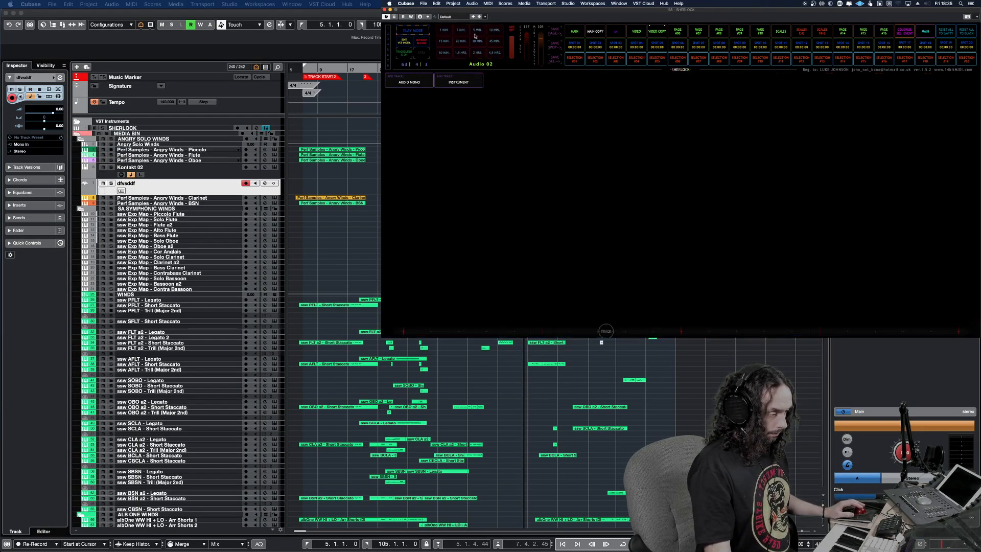
pyautogui.click(633, 29)
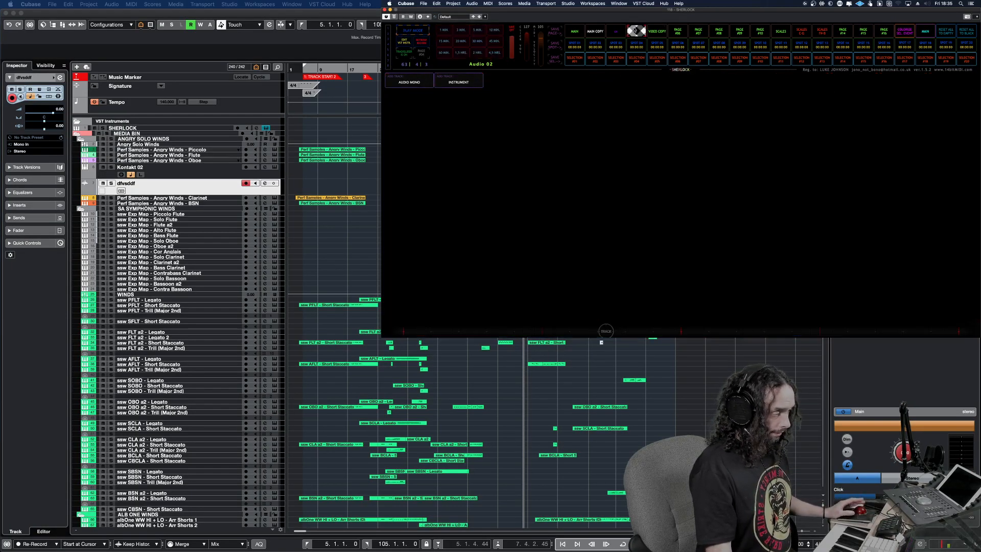
pyautogui.click(674, 32)
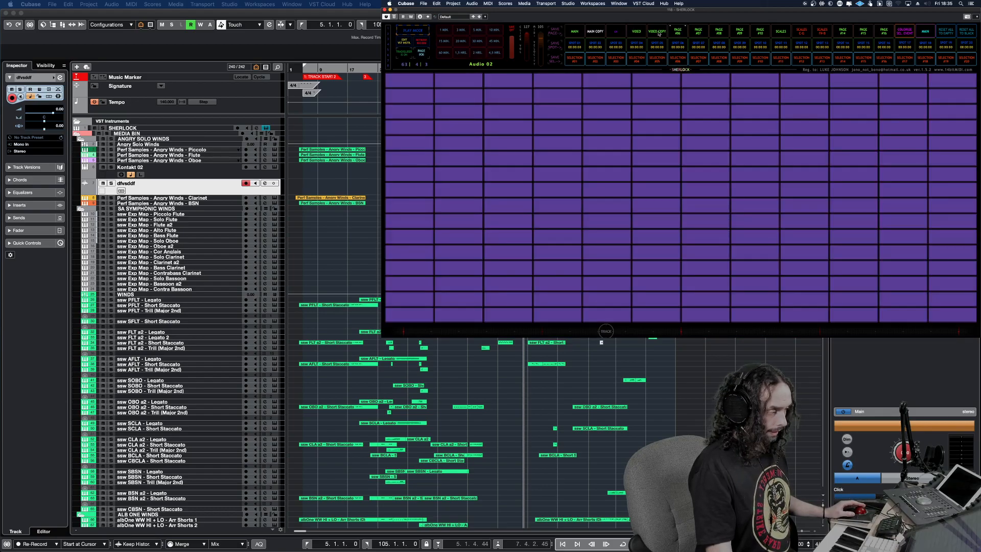
pyautogui.click(659, 34)
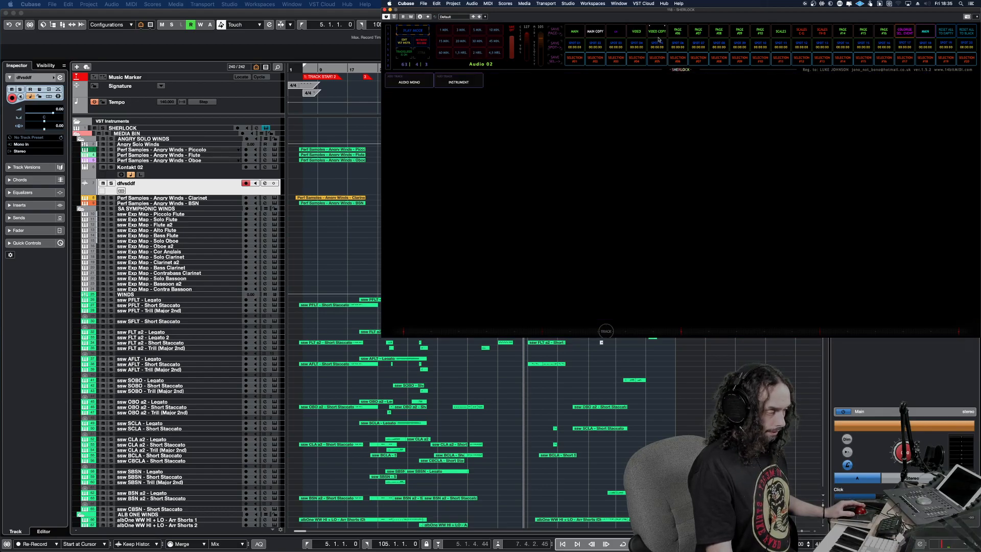
pyautogui.click(636, 34)
pyautogui.click(658, 31)
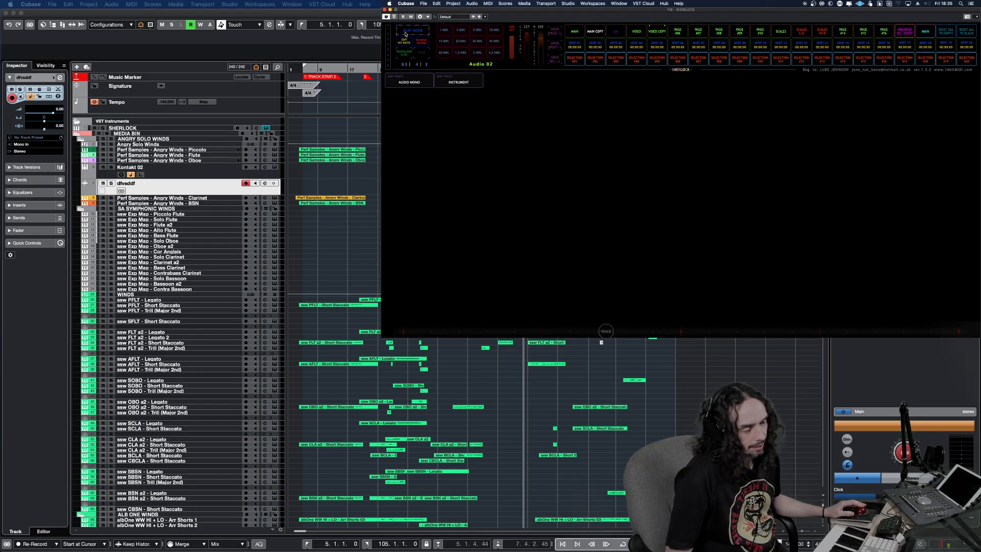
# Assign the MIDI category's Controller Lane Setup 1 command to button 6.4 of the VIDEO COPY page and return to play mode.
pyautogui.click(423, 32)
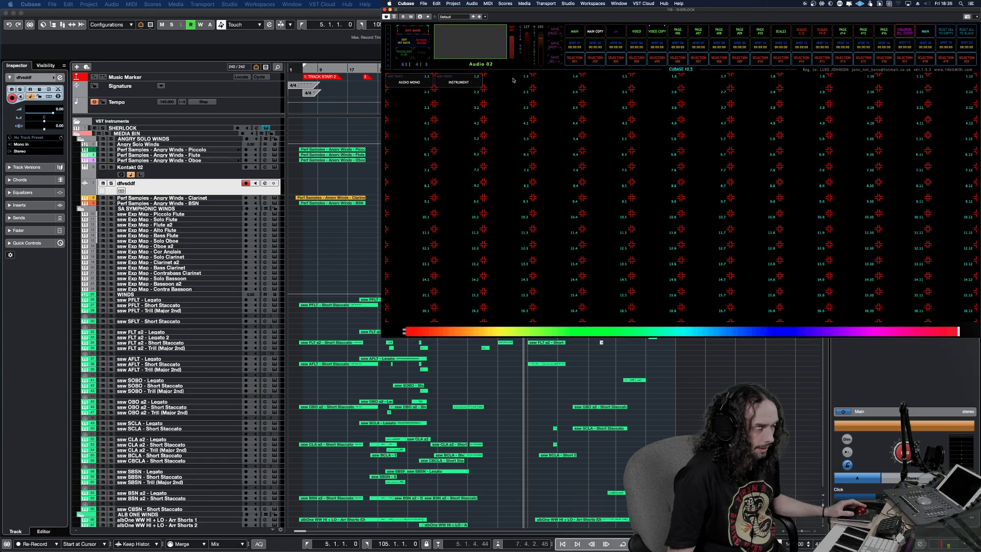
pyautogui.click(564, 168)
pyautogui.moveTo(600, 151)
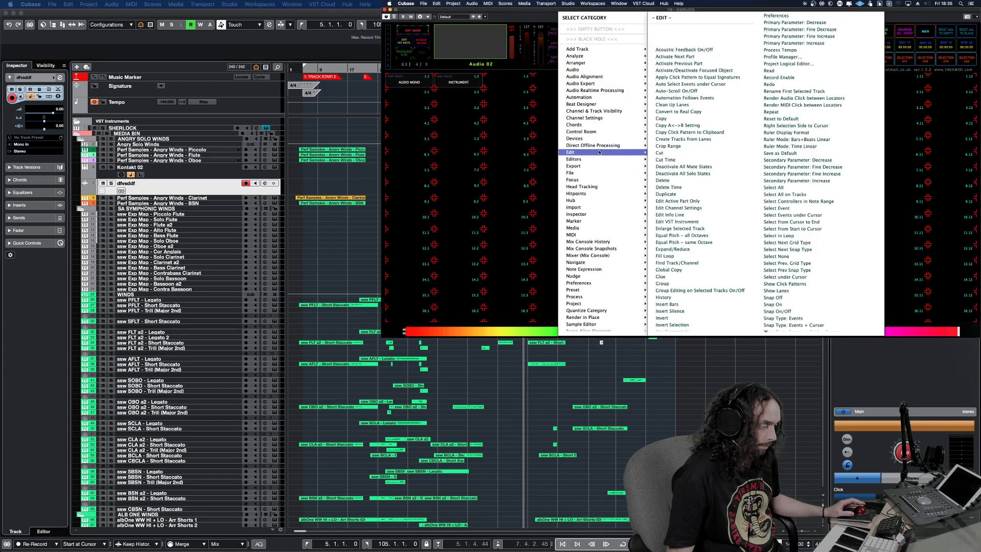
pyautogui.moveTo(601, 118)
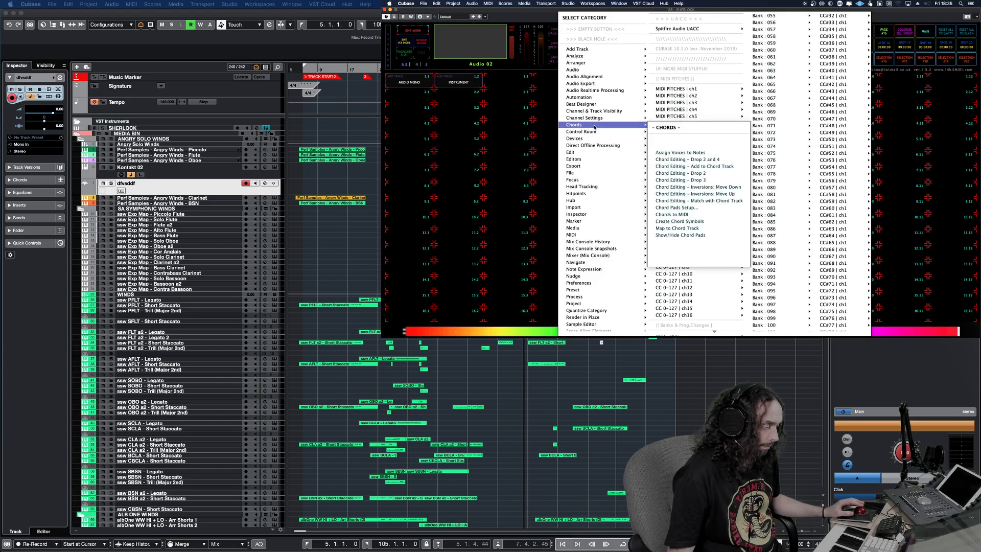
pyautogui.moveTo(600, 237)
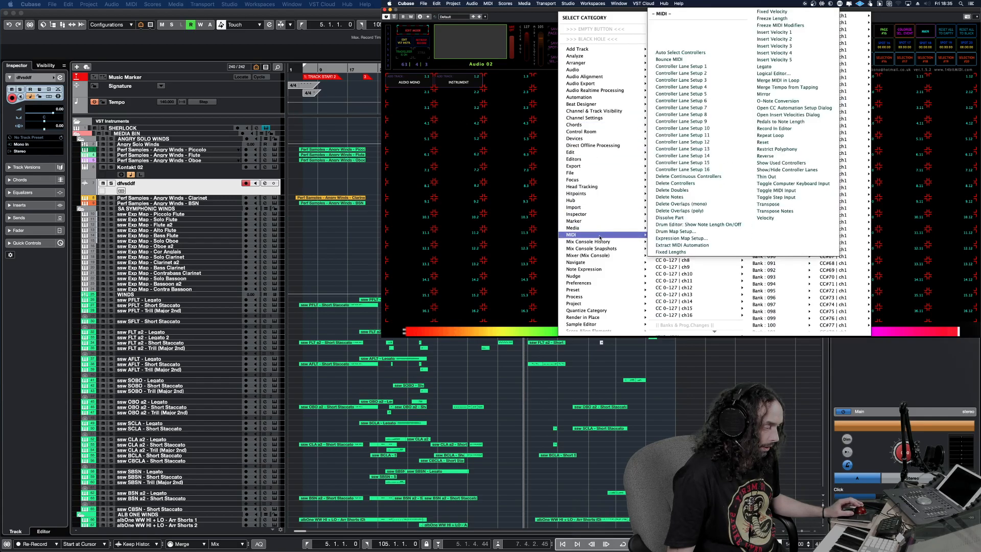
pyautogui.moveTo(561, 187)
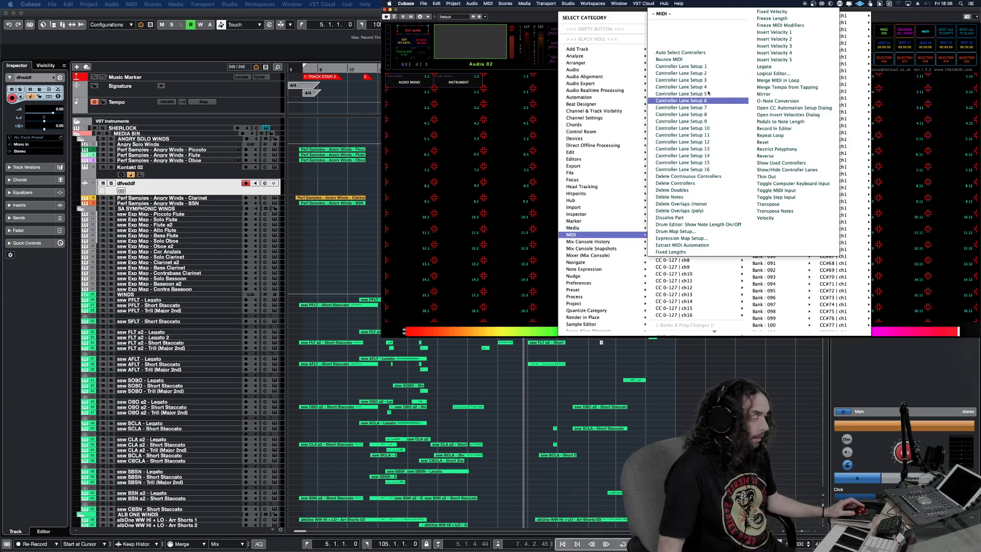
pyautogui.click(680, 66)
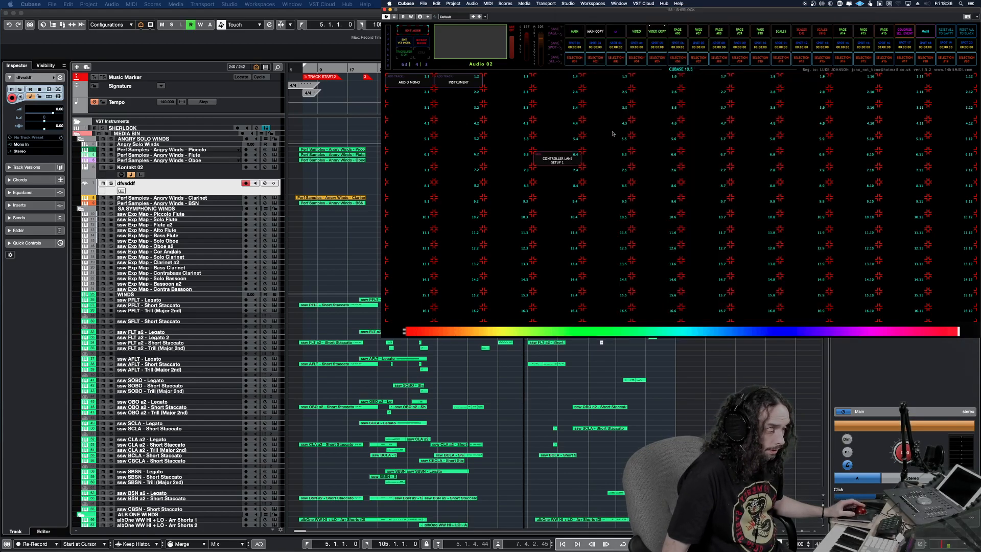
pyautogui.click(419, 32)
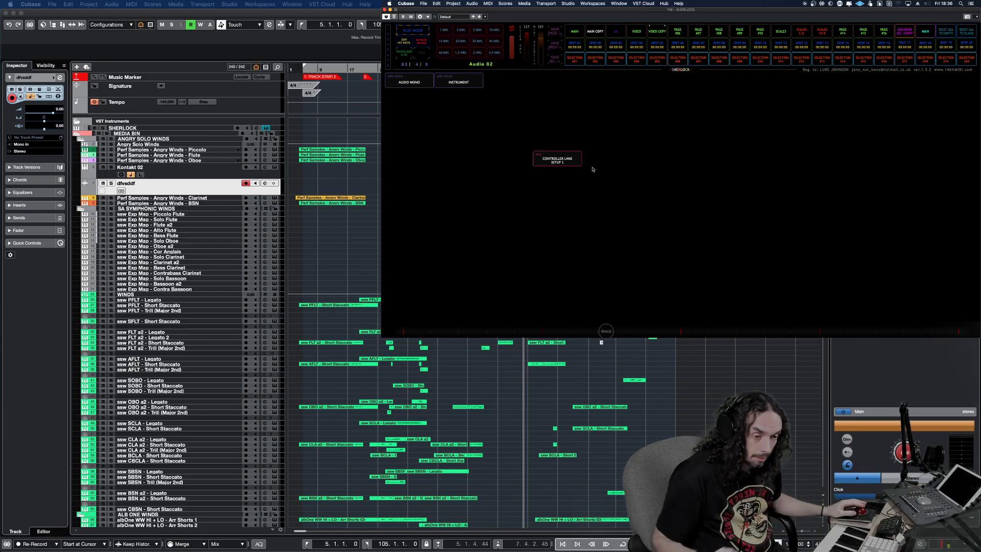
pyautogui.click(414, 32)
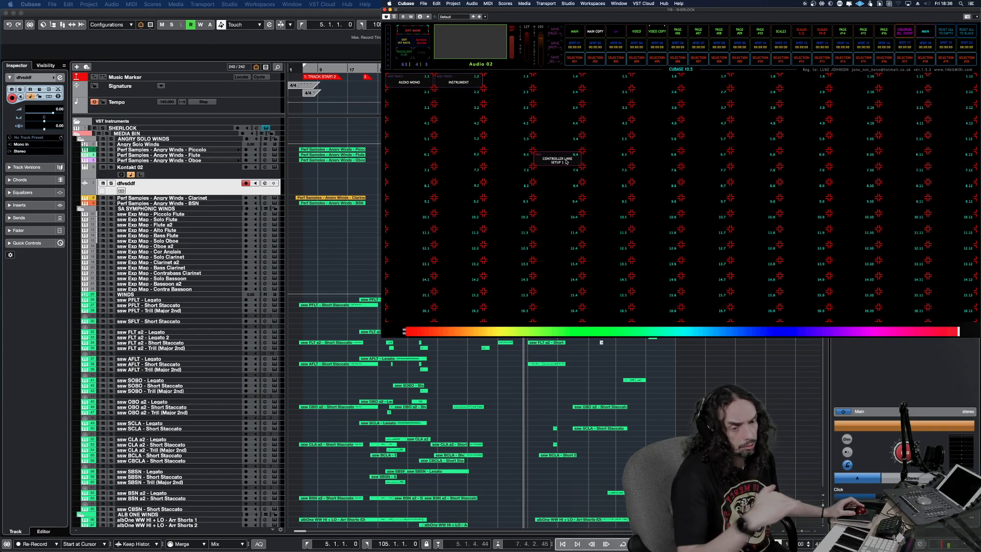
pyautogui.press('Return')
pyautogui.click(470, 42)
pyautogui.click(416, 31)
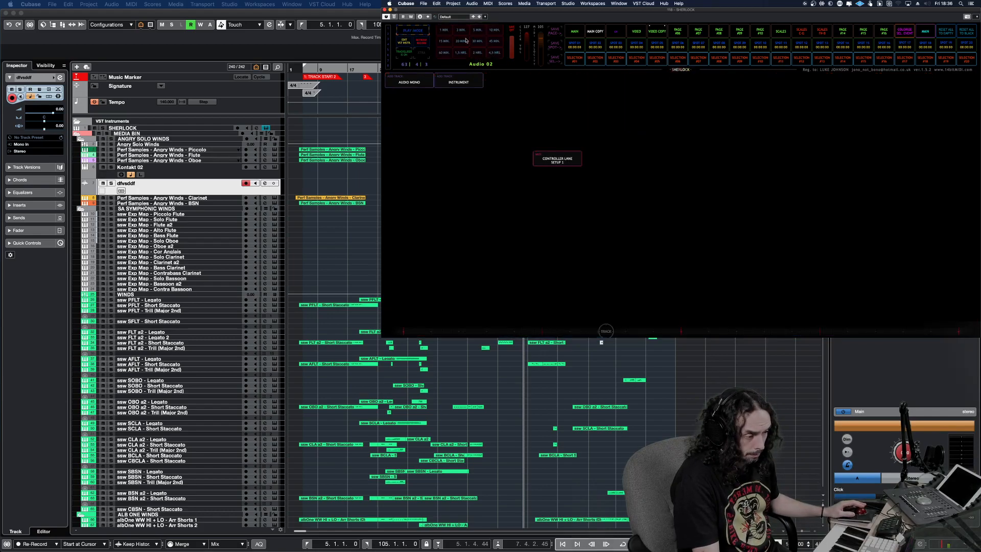
# Rename button 6.4 of the VIDEO COPY page as MOD in edit mode and return to play mode.
pyautogui.click(416, 31)
pyautogui.click(459, 36)
pyautogui.press('Return')
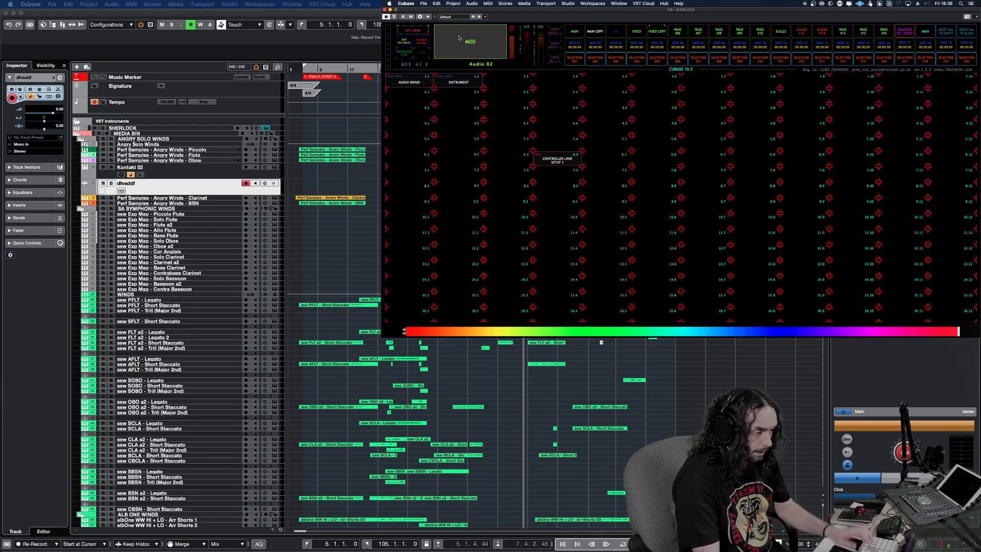
pyautogui.click(555, 159)
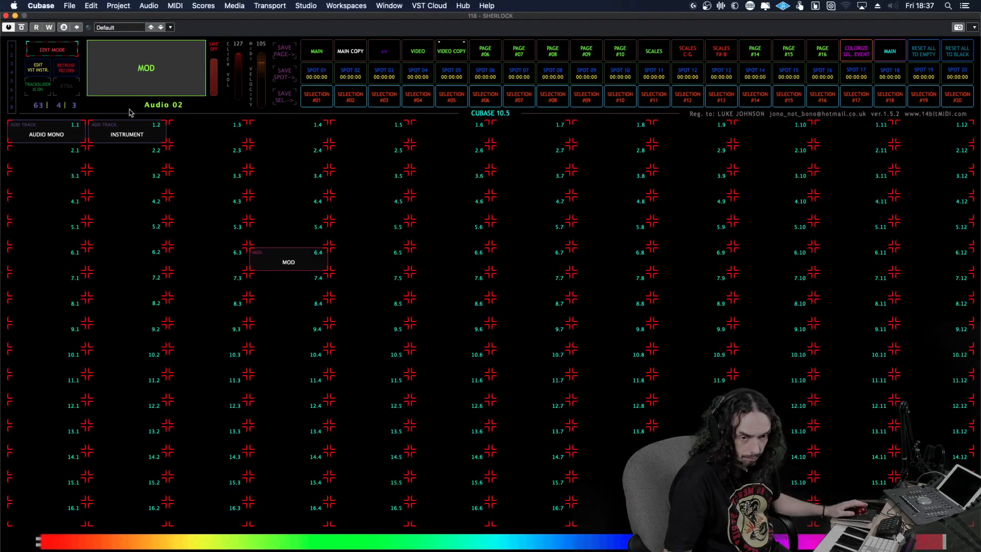
pyautogui.click(53, 46)
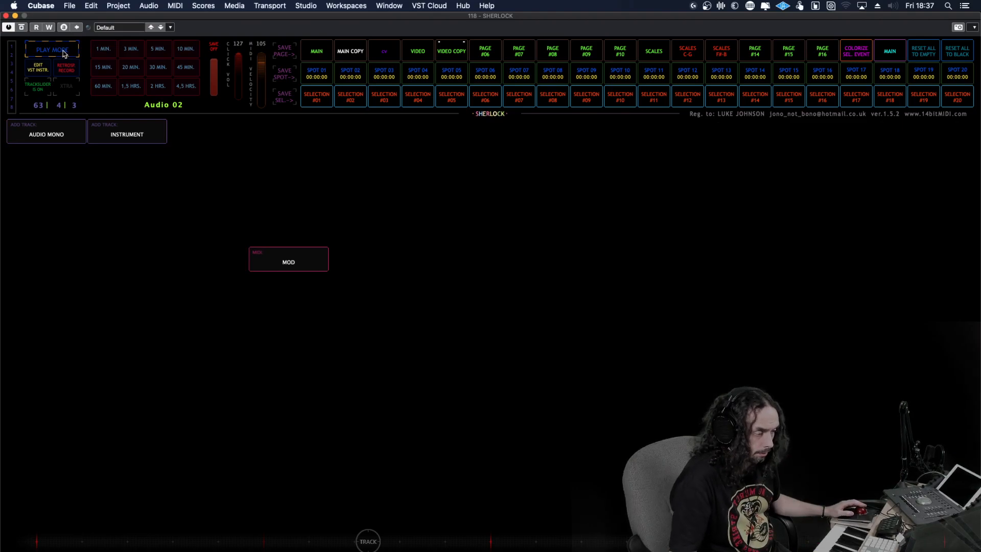
# Re-enter edit mode and assign the MIDI category's Controller Lane Setup 2 command to button 7.4.
pyautogui.click(63, 51)
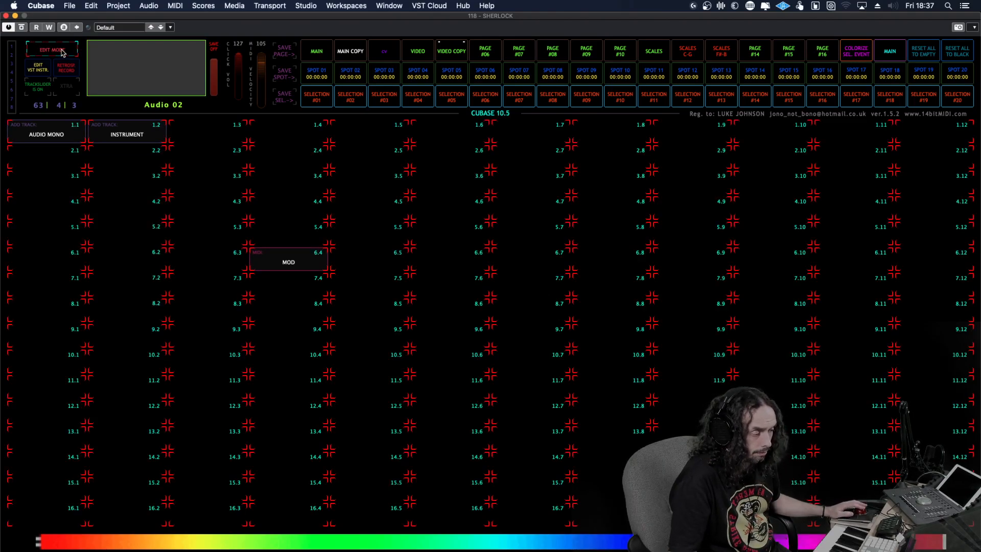
pyautogui.click(282, 290)
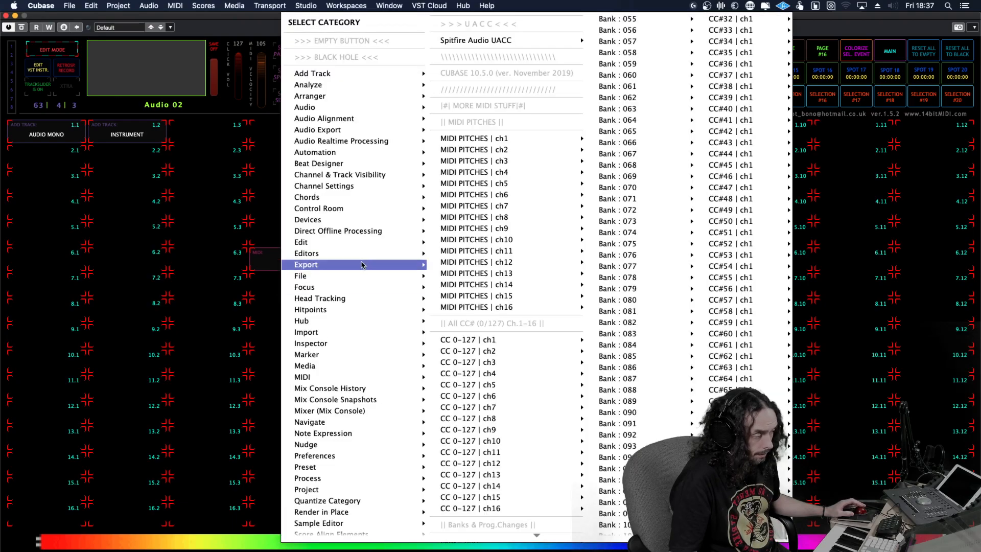
pyautogui.moveTo(328, 377)
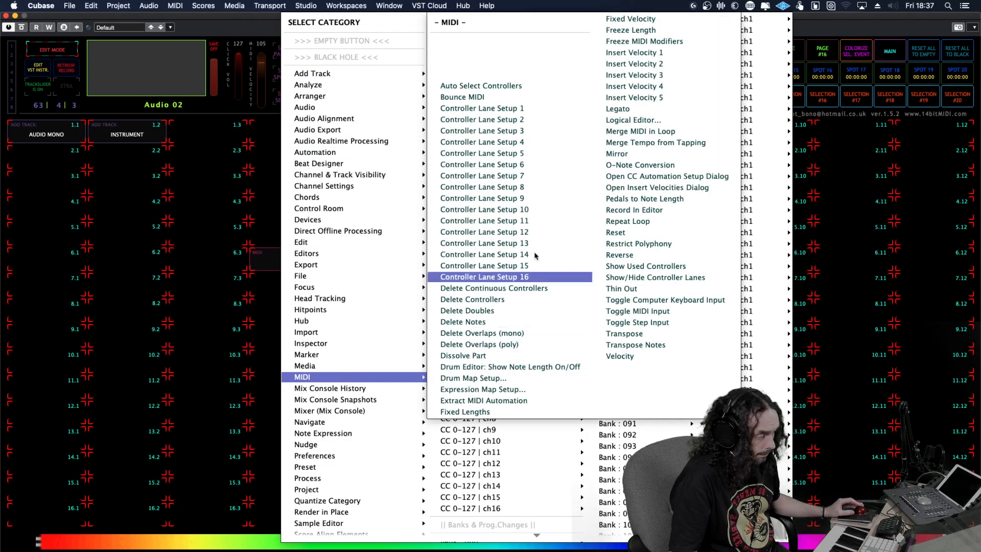
pyautogui.click(515, 120)
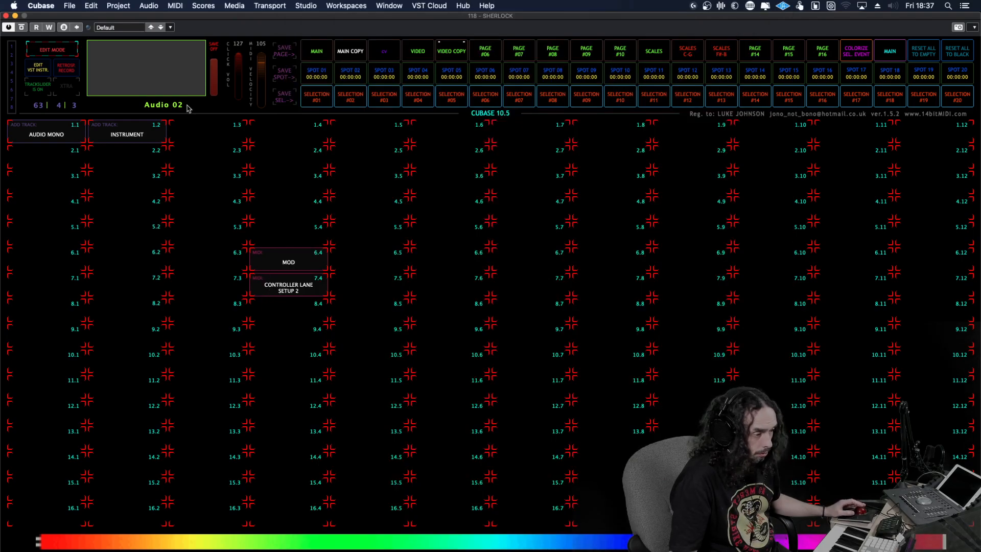
# Label button 7.4 as EXP and switch SHERLOCK back to play mode.
pyautogui.write('EXP')
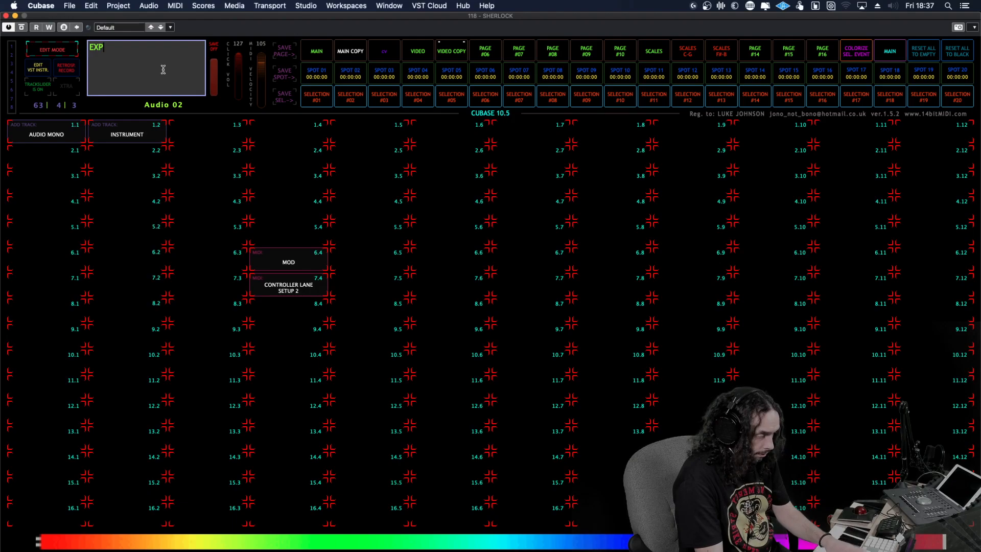
pyautogui.press('Return')
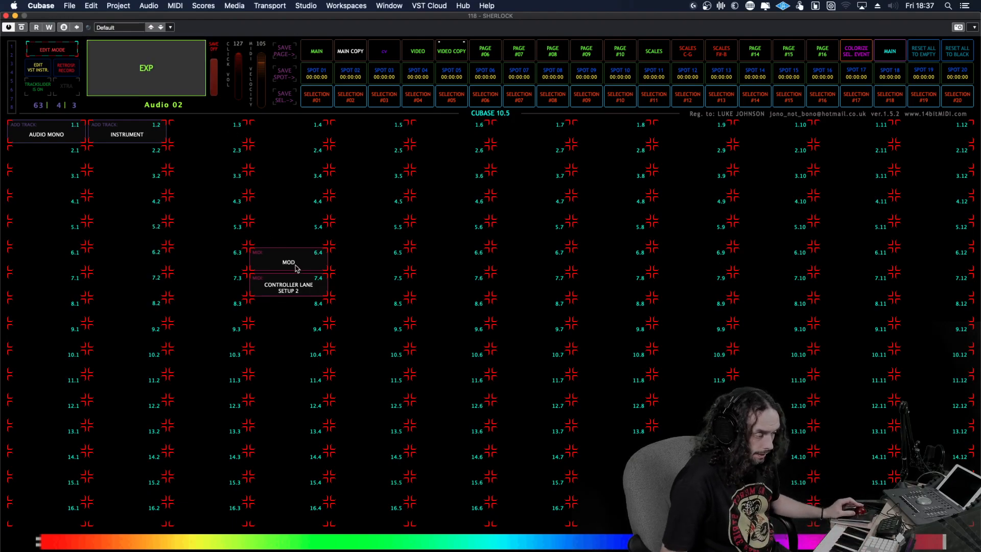
pyautogui.click(289, 290)
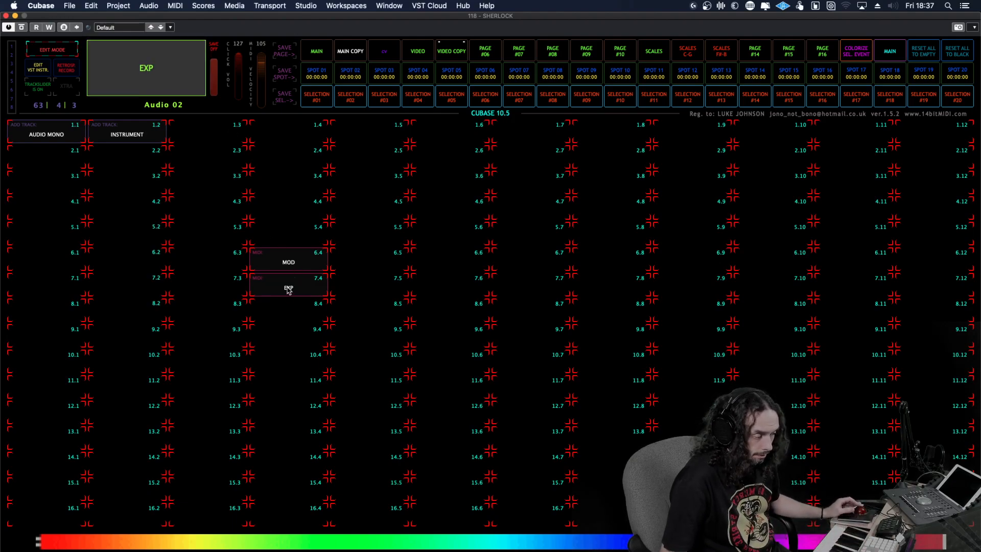
pyautogui.click(61, 51)
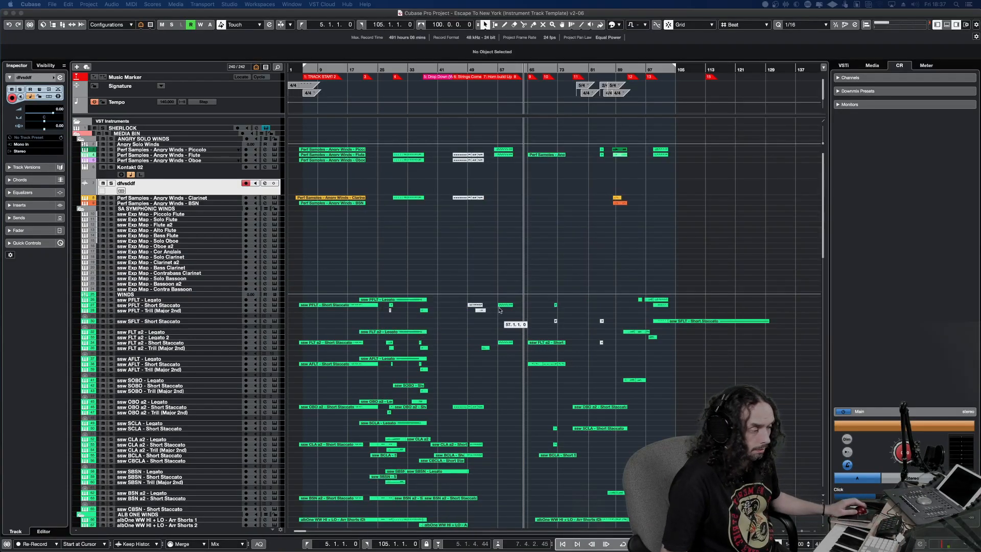
# Open the first Angry Winds - Clarinet part in the Key Editor and remove its Velocity lane.
pyautogui.click(326, 199)
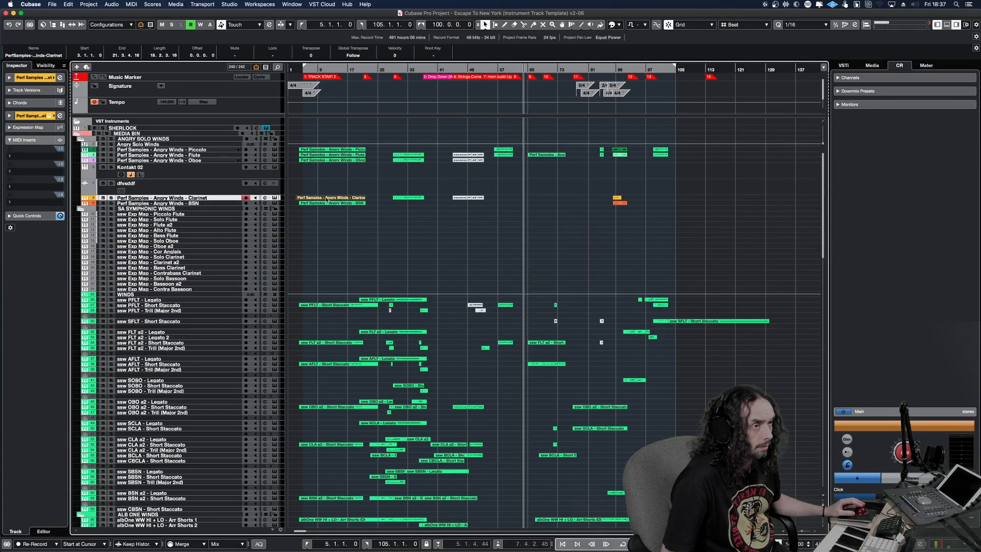
pyautogui.doubleClick(327, 199)
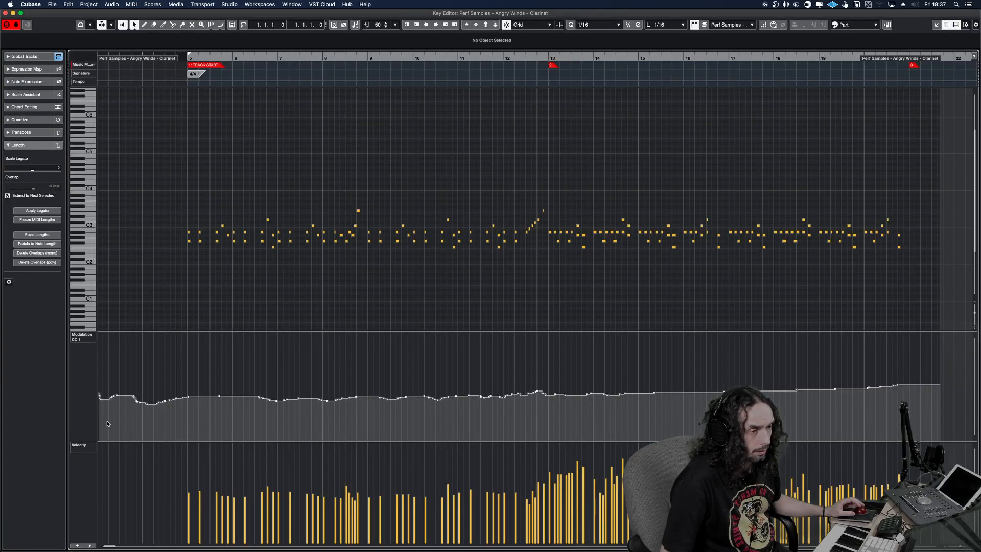
pyautogui.click(92, 447)
pyautogui.scroll(-5, 103, 533)
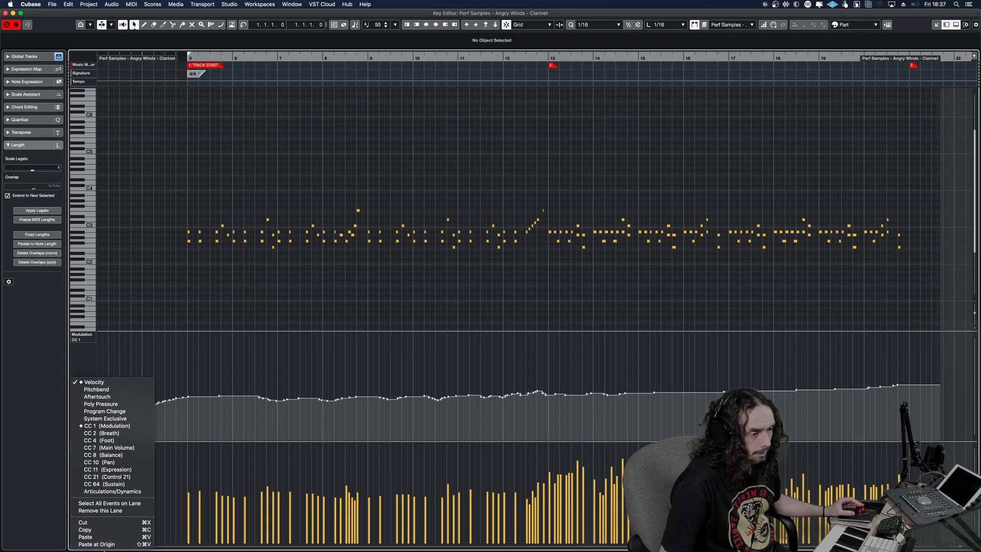
pyautogui.click(106, 512)
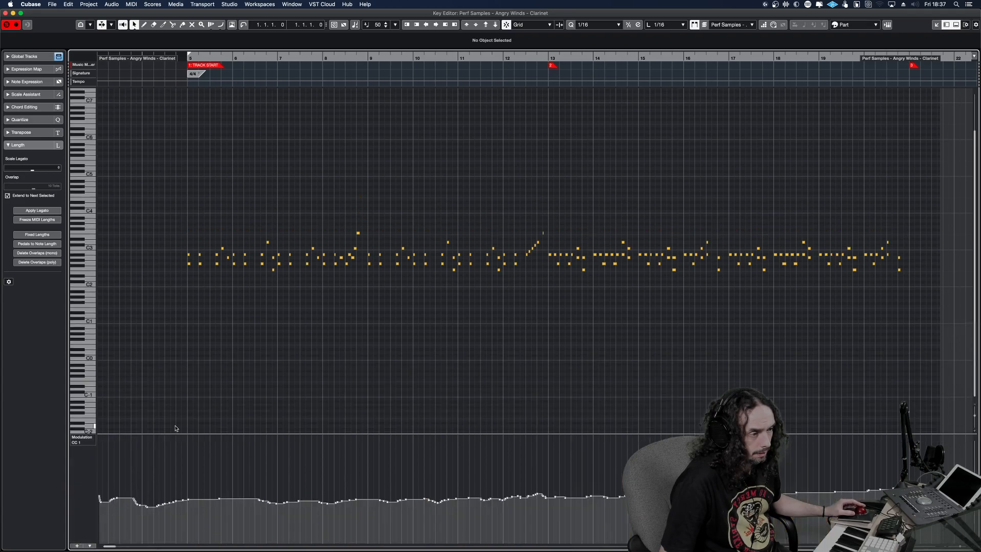
# Enlarge the Modulation CC 1 lane to a bit under half of the Key Editor's height.
pyautogui.moveTo(175, 429); pyautogui.dragTo(188, 326)
pyautogui.scroll(-5, 299, 465)
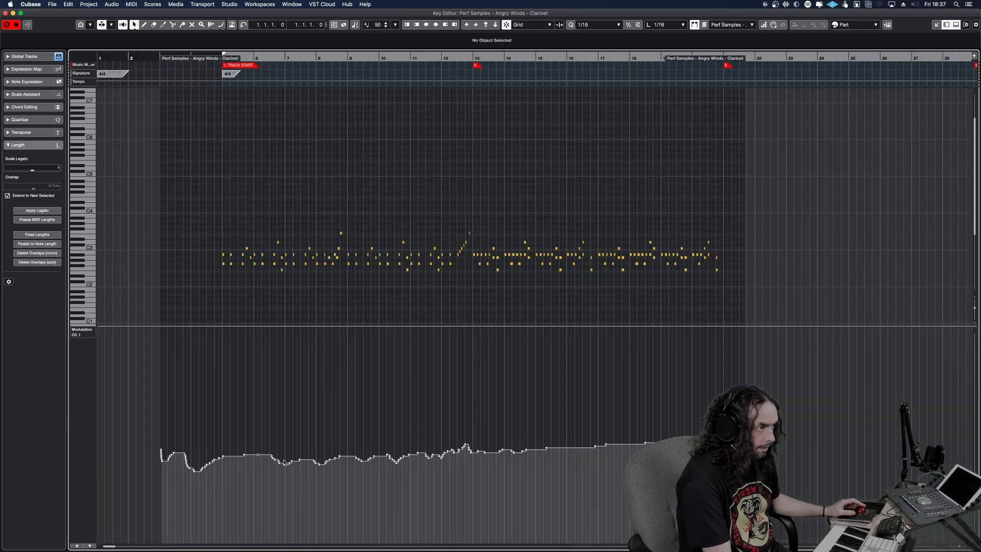
pyautogui.press('h')
pyautogui.press('h')
pyautogui.press('h')
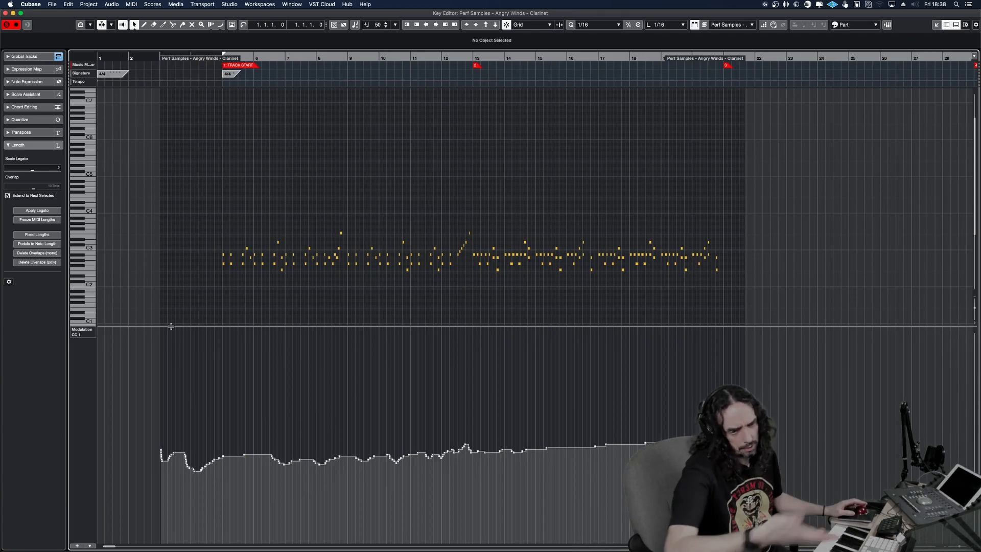
pyautogui.moveTo(171, 325); pyautogui.dragTo(182, 359)
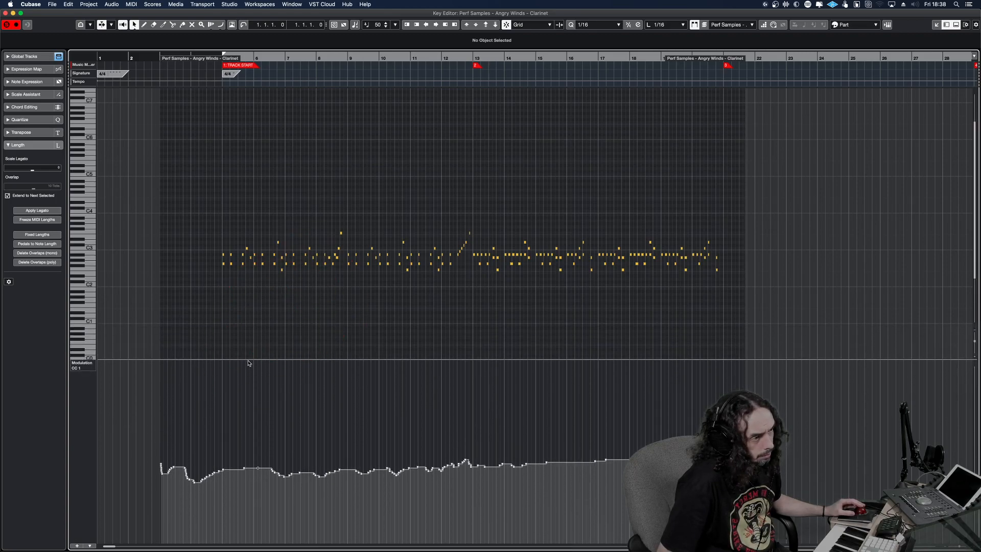
pyautogui.moveTo(246, 357); pyautogui.dragTo(254, 344)
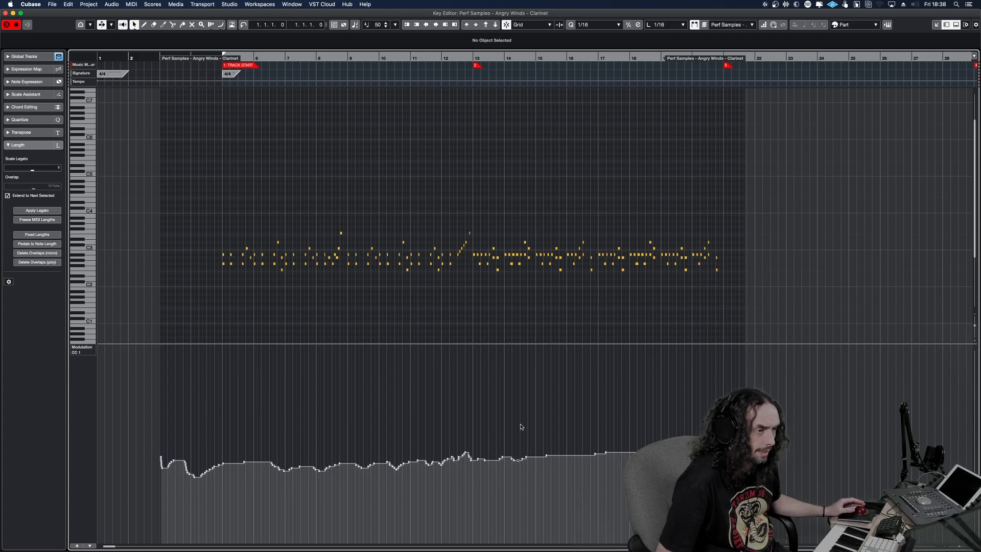
# Save the Modulation lane layout as a controller lane preset named Mod, overwriting the existing preset.
pyautogui.click(91, 546)
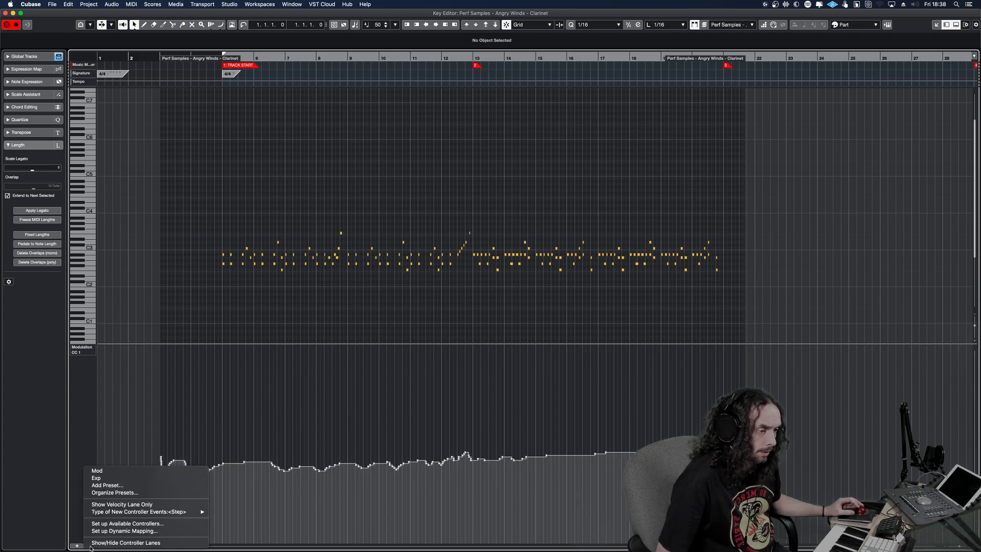
pyautogui.click(108, 485)
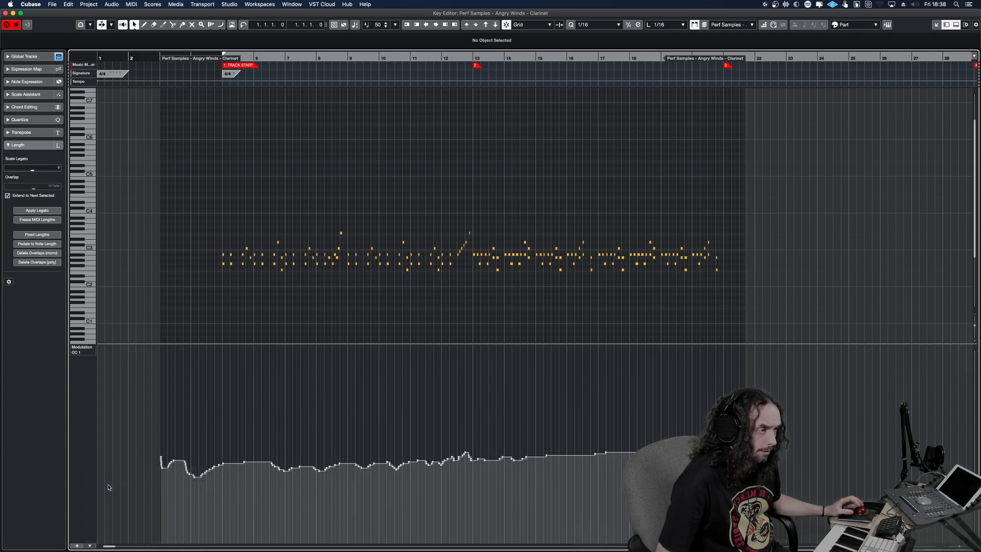
pyautogui.write('Mod')
pyautogui.press('Return')
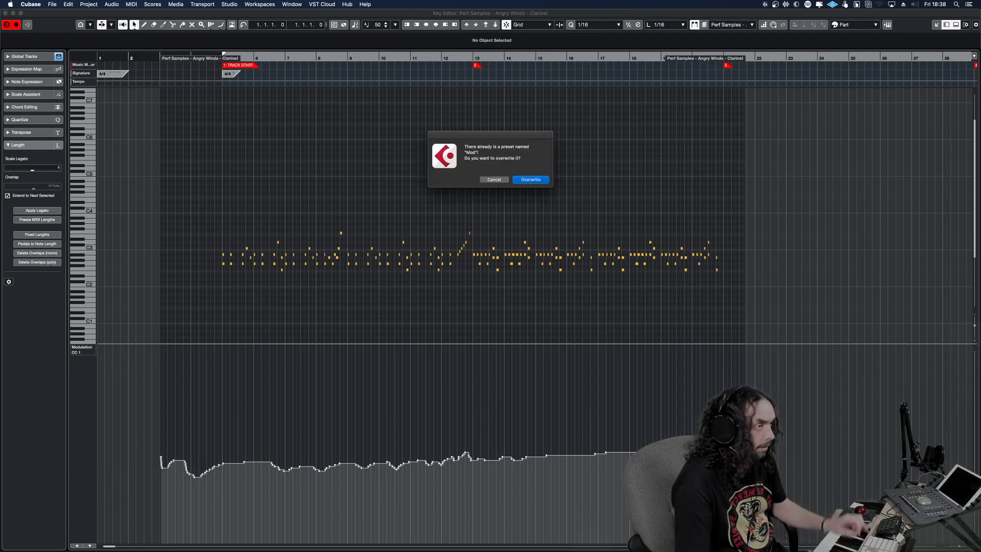
pyautogui.click(531, 180)
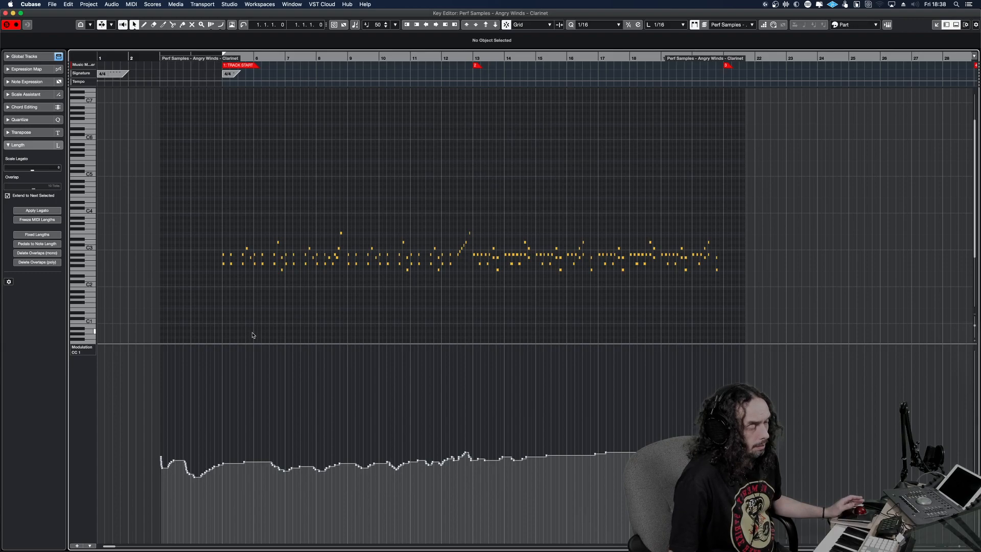
# Switch the controller lane to CC 11 (Expression) and draw a rising then falling curve across the clarinet part.
pyautogui.click(91, 351)
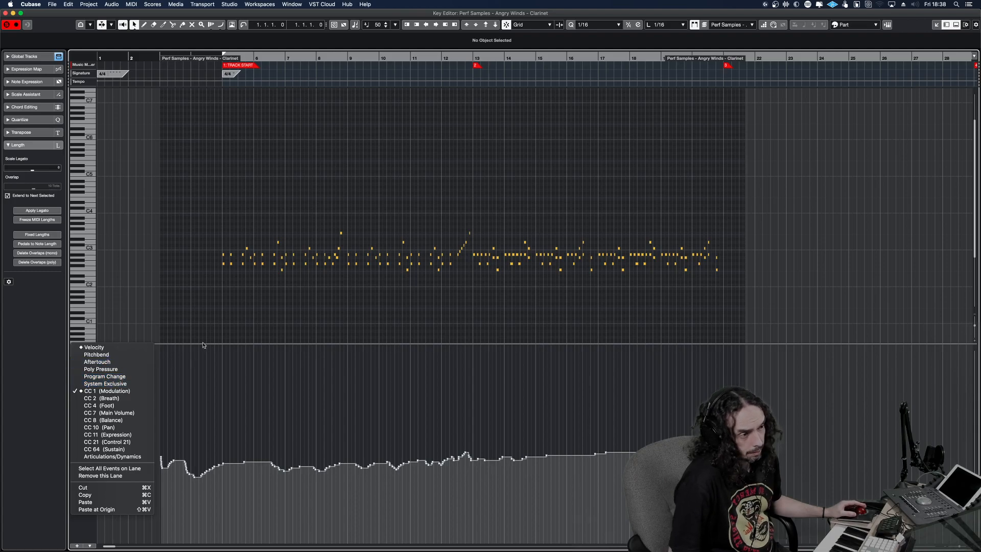
pyautogui.click(107, 435)
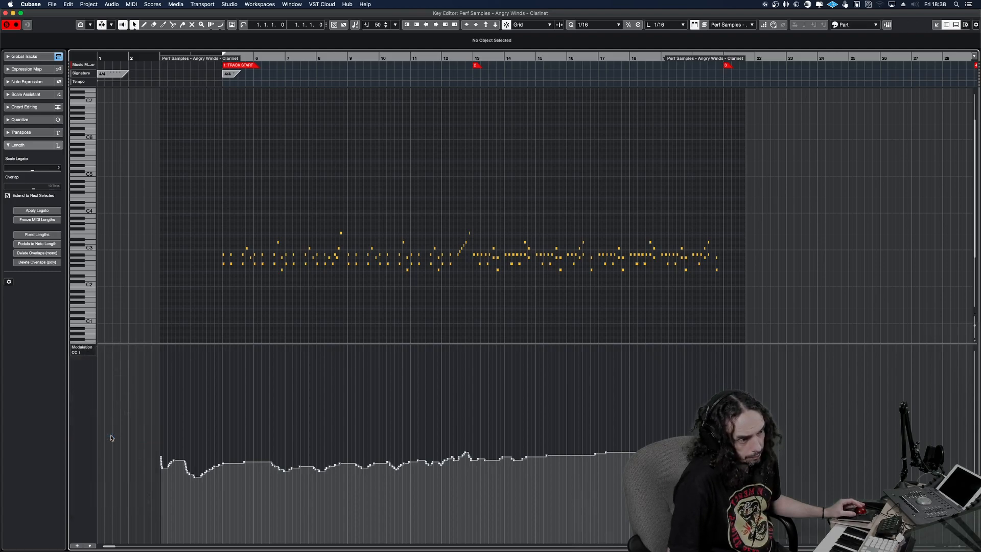
pyautogui.rightClick(183, 442)
pyautogui.click(269, 441)
pyautogui.moveTo(181, 443)
pyautogui.mouseDown()
pyautogui.moveTo(427, 385)
pyautogui.moveTo(519, 387)
pyautogui.moveTo(688, 435)
pyautogui.mouseUp()
pyautogui.rightClick(501, 350)
pyautogui.click(498, 352)
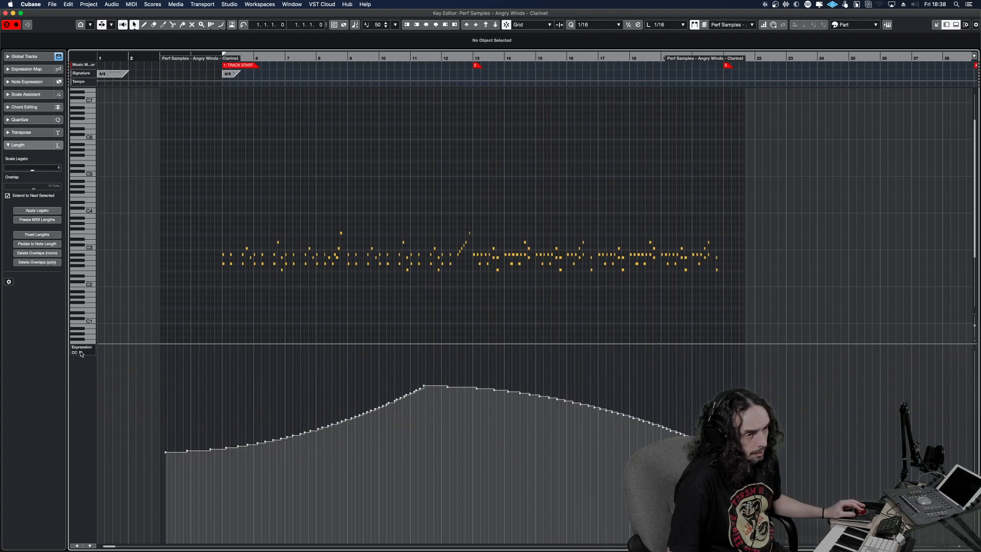
# Save the Expression lane layout as a controller lane preset named Exp, overwriting the existing preset.
pyautogui.click(88, 546)
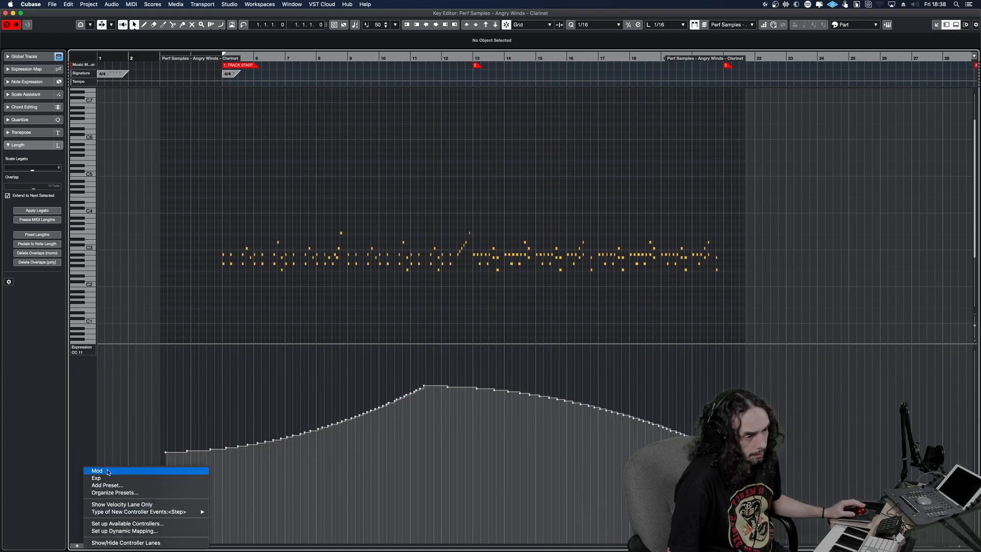
pyautogui.click(108, 488)
pyautogui.write('Exp')
pyautogui.press('Return')
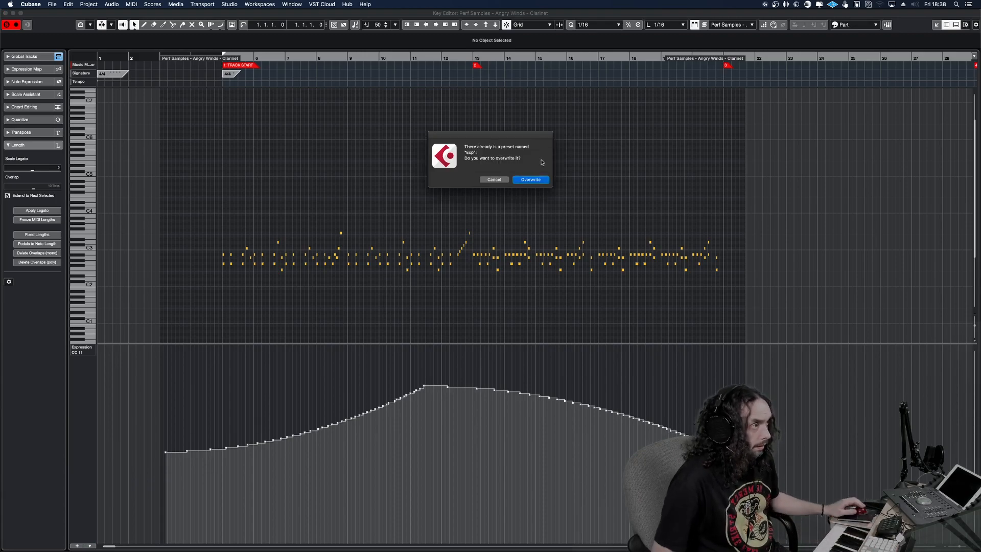
pyautogui.click(532, 181)
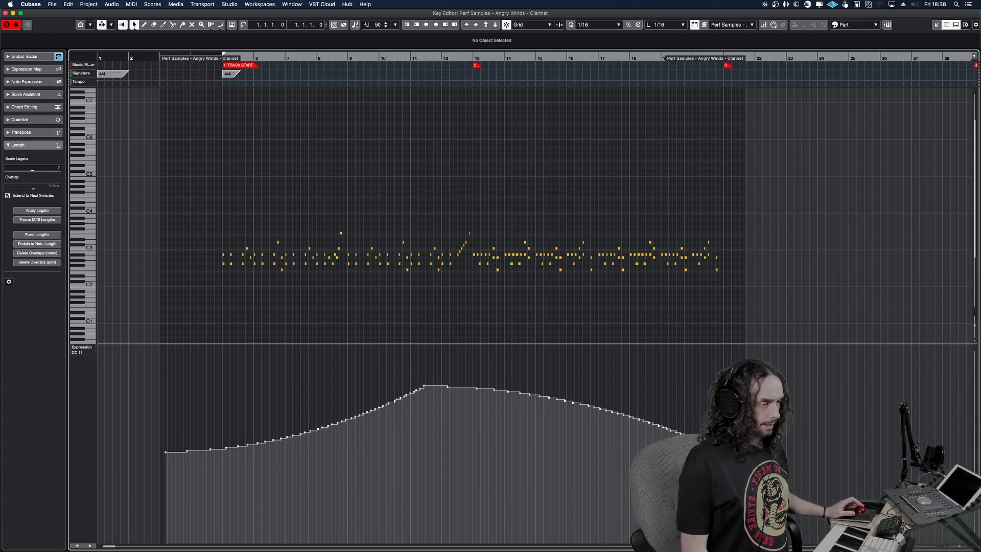
# Open the controller lane preset organizer and review the order of the Mod and Exp presets.
pyautogui.click(90, 546)
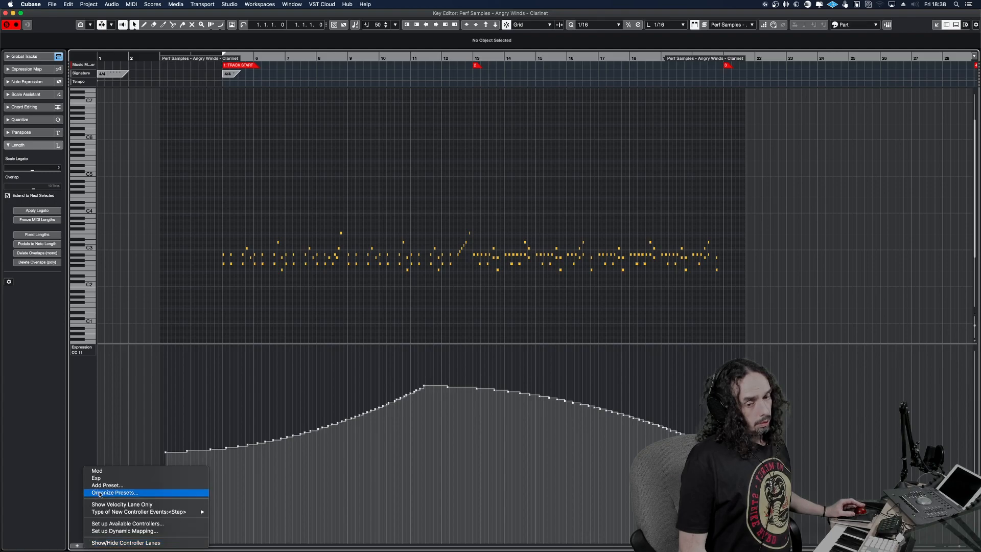
pyautogui.click(100, 494)
pyautogui.moveTo(526, 155); pyautogui.dragTo(459, 178)
pyautogui.click(460, 178)
pyautogui.click(463, 172)
pyautogui.click(464, 178)
pyautogui.click(464, 172)
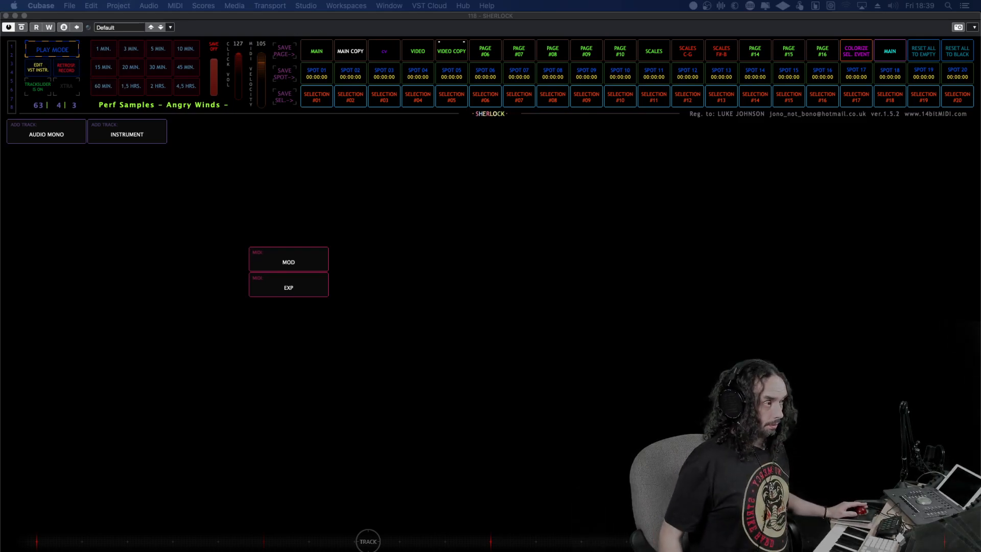
# Browse the MIDI command category for an empty SHERLOCK button in edit mode, and return to play mode without assigning anything.
pyautogui.click(65, 49)
pyautogui.click(306, 311)
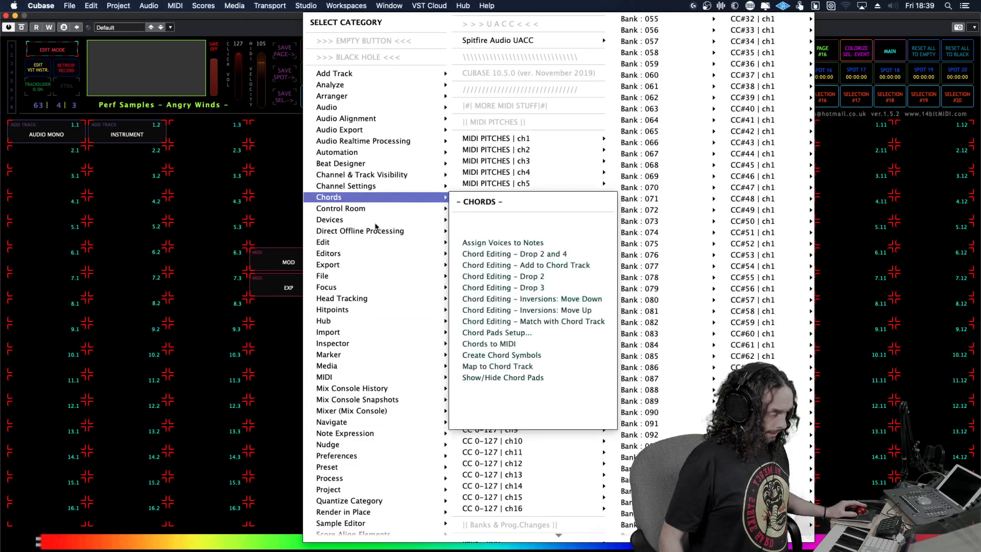
pyautogui.moveTo(376, 382)
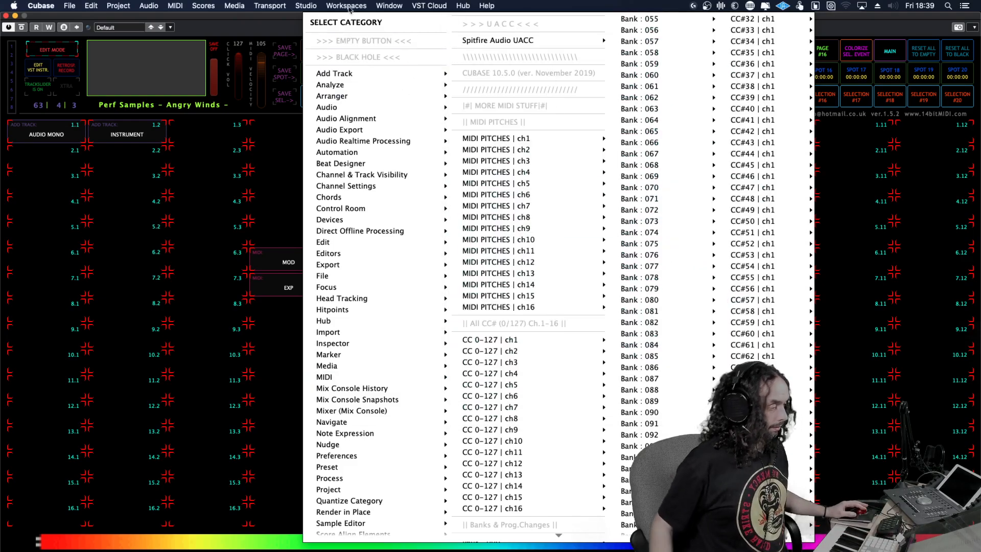
pyautogui.click(40, 50)
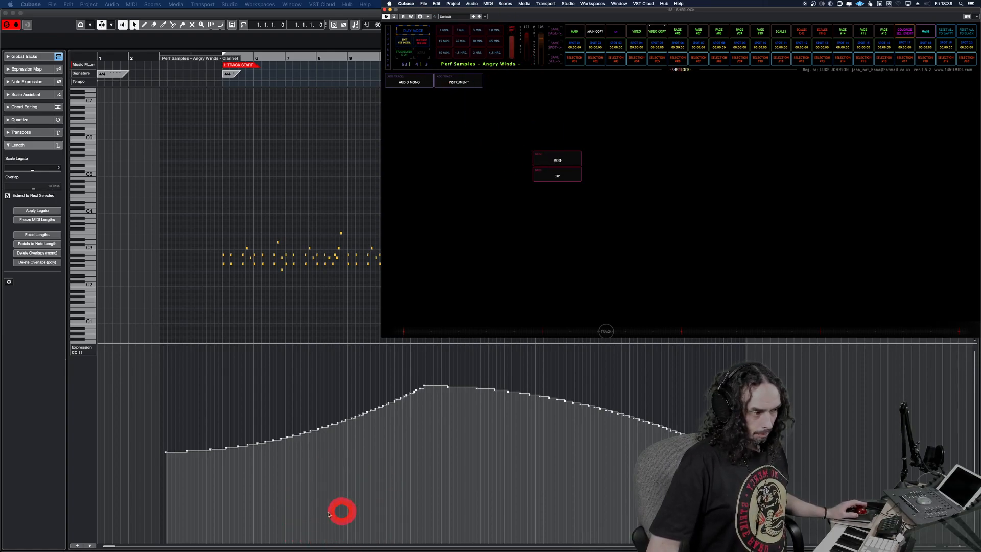
# Trigger the MOD button to switch the clarinet part's controller lane to Modulation.
pyautogui.click(560, 159)
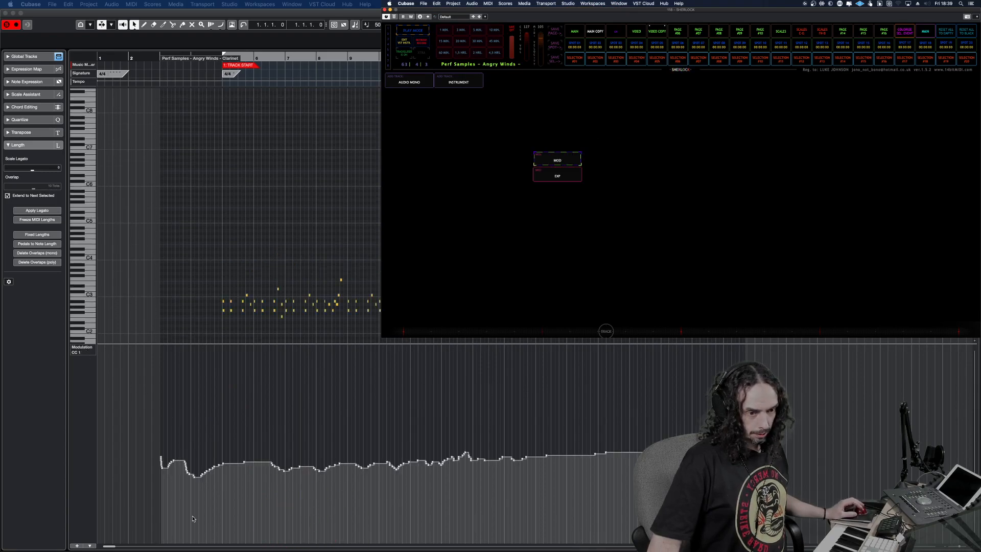
# Trigger EXP to recall the Expression lane, and assign Controller Lane Setup 3 to the empty SHERLOCK button below EXP in edit mode.
pyautogui.click(557, 175)
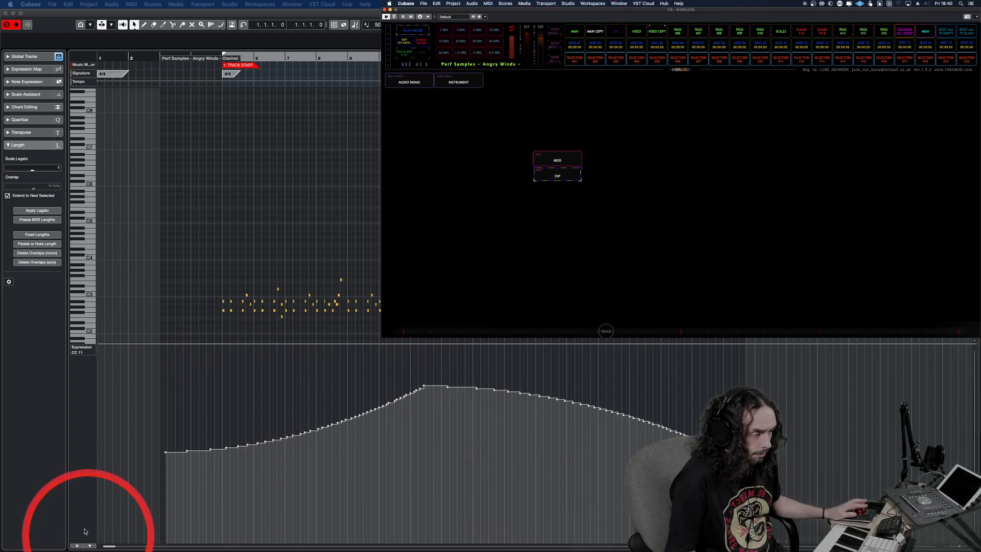
pyautogui.click(410, 31)
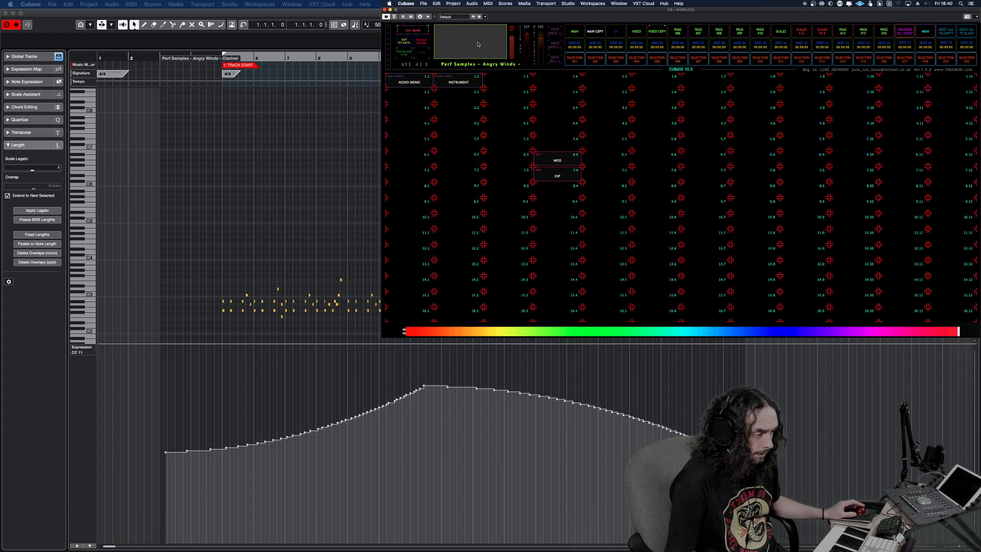
pyautogui.click(539, 200)
pyautogui.moveTo(610, 233)
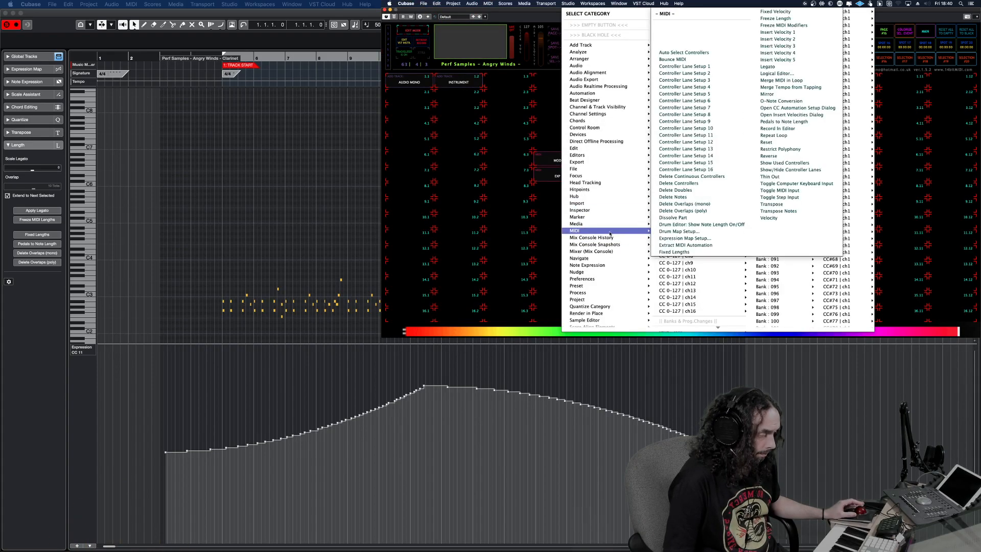
pyautogui.click(680, 80)
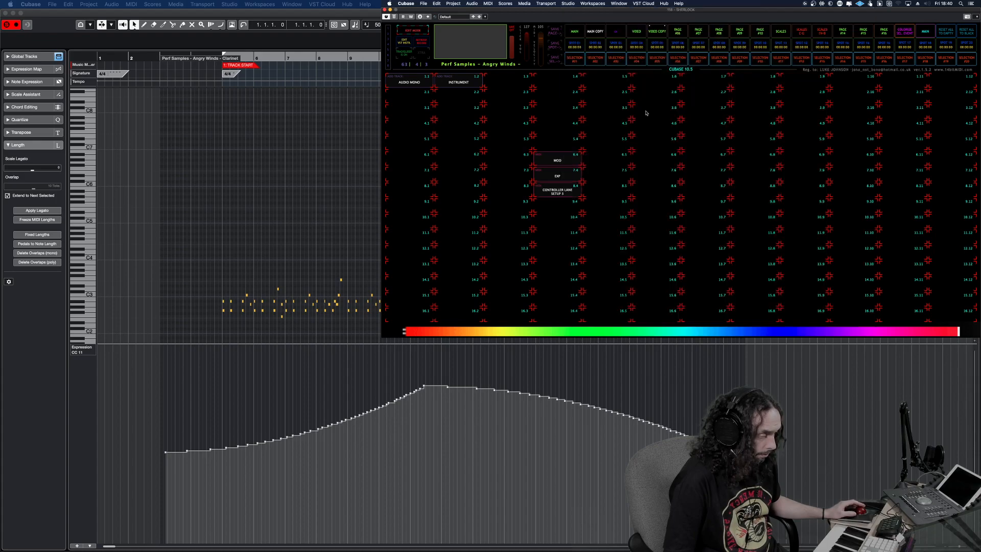
# Label the Controller Lane Setup 3 button below EXP as Vib and return SHERLOCK to play mode.
pyautogui.write('Vib')
pyautogui.press('Return')
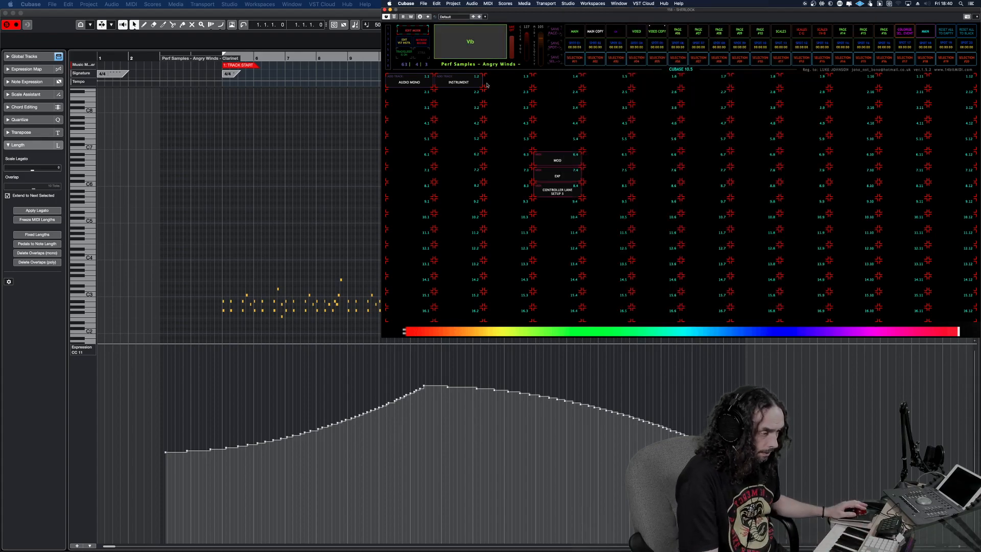
pyautogui.click(562, 195)
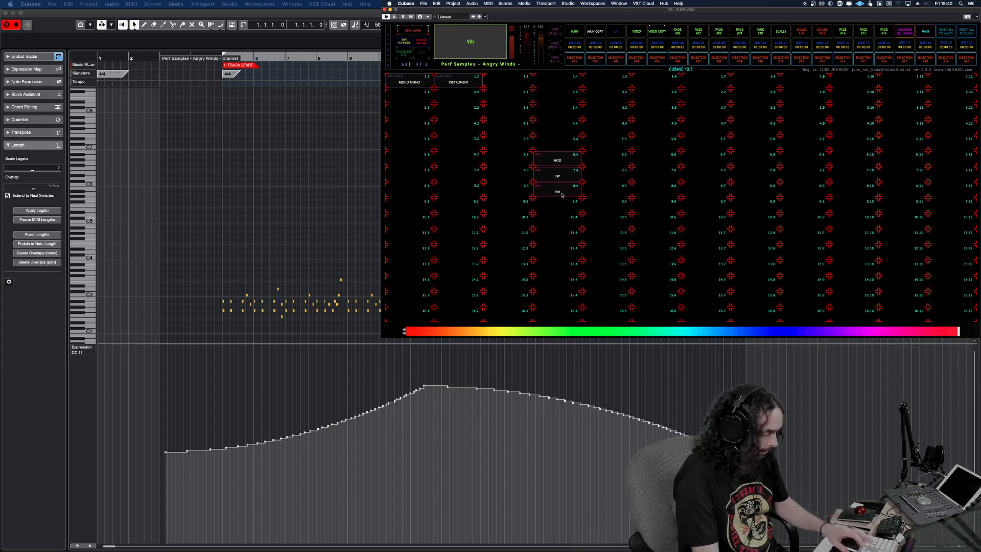
pyautogui.click(412, 31)
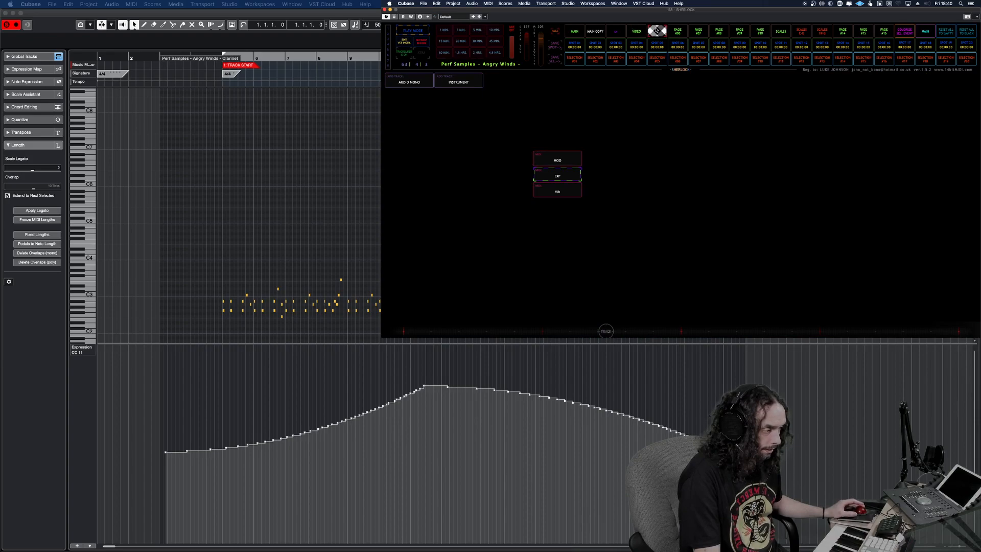
# Check the VIDEO and VIDEO COPY pages, and save the page holding the MOD, EXP and Vib buttons into the VIDEO slot.
pyautogui.click(387, 473)
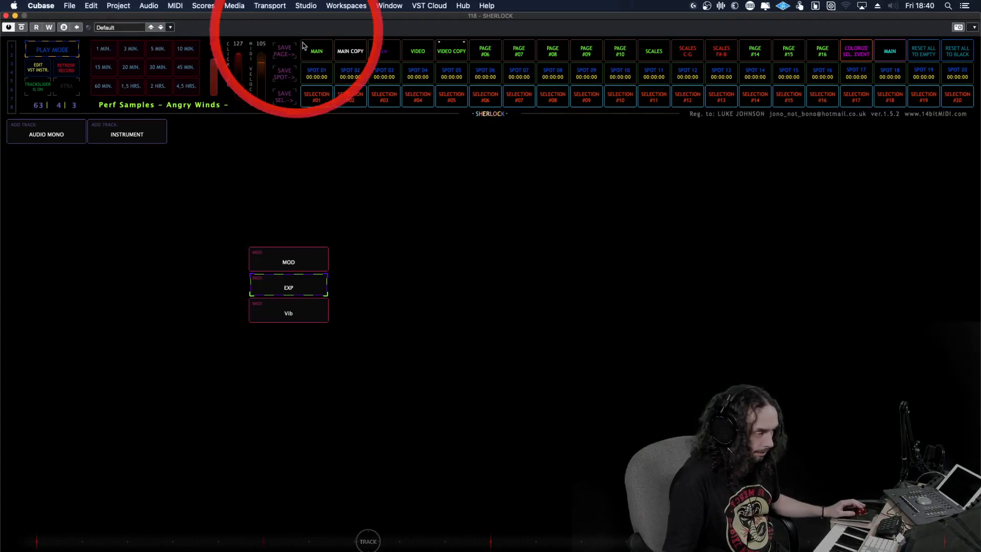
pyautogui.click(452, 52)
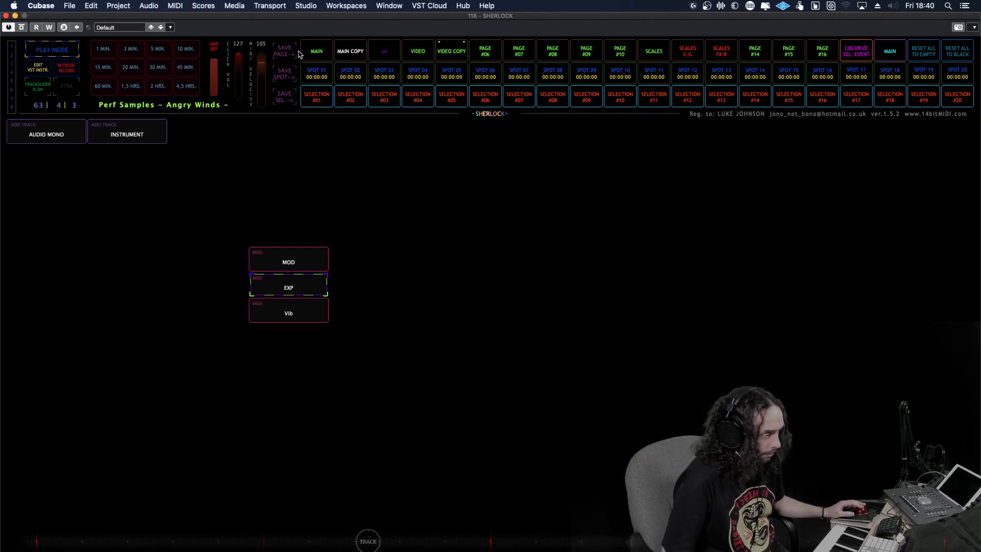
pyautogui.click(436, 56)
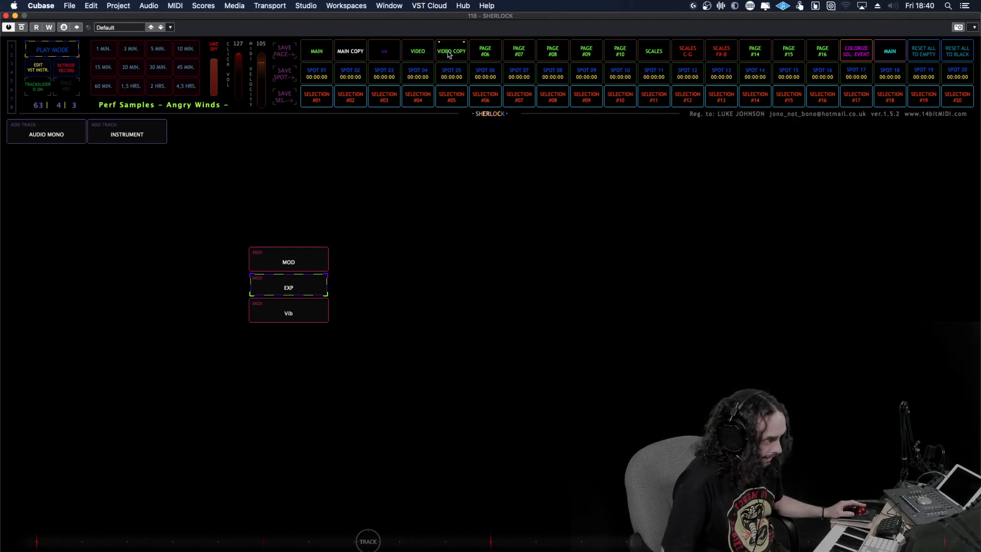
pyautogui.click(420, 54)
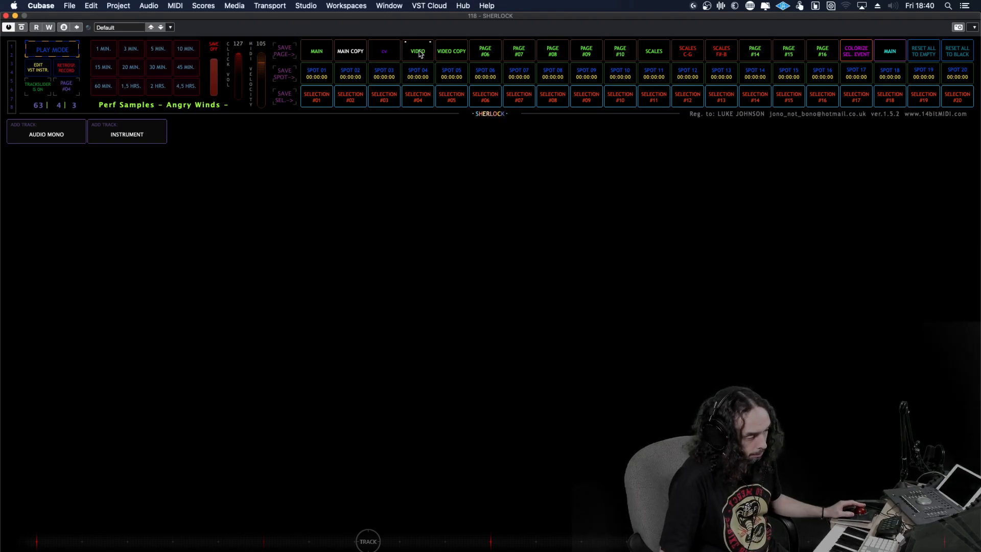
pyautogui.click(447, 54)
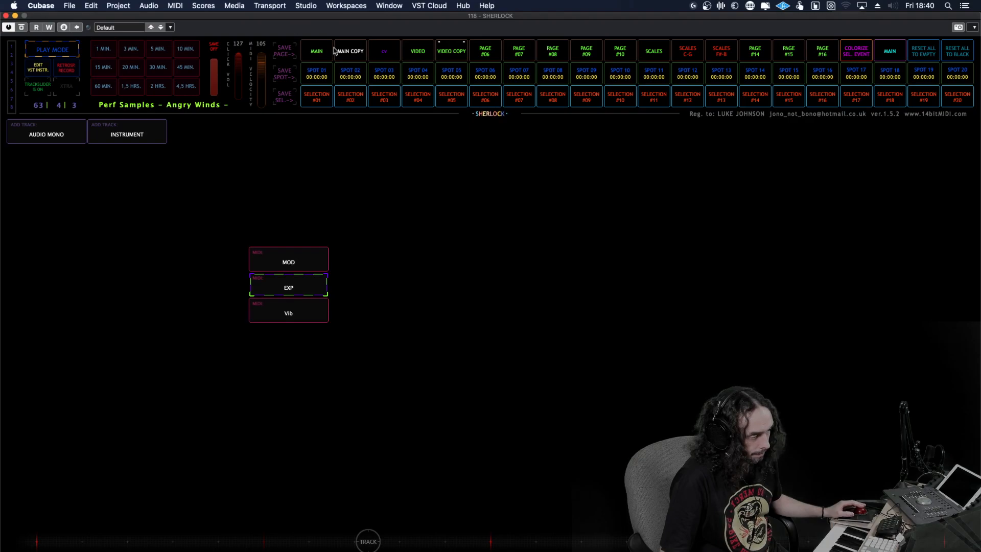
pyautogui.click(288, 50)
pyautogui.click(422, 52)
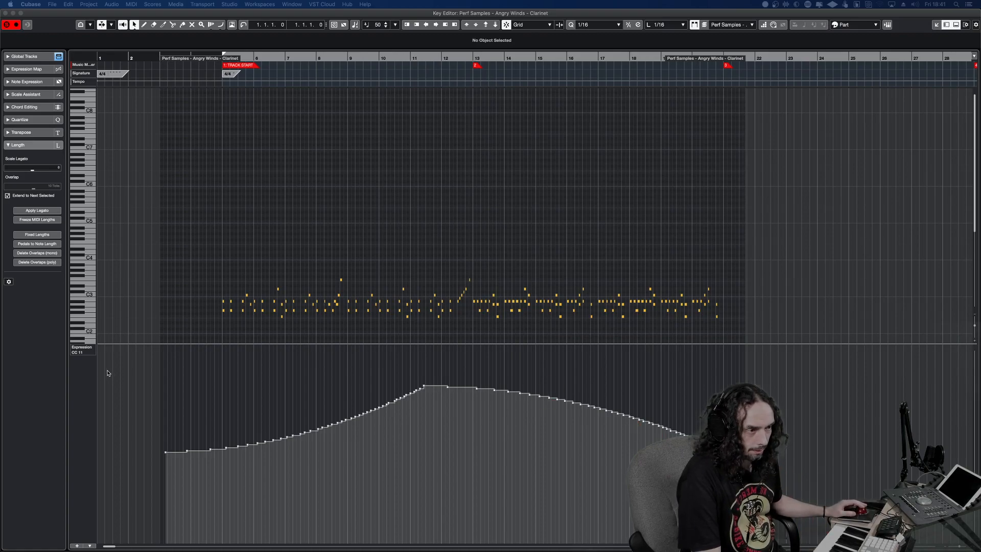
# Switch the clarinet part's controller lane to CC 21 and draw a freehand curve from about bar 5 to the part's end.
pyautogui.click(88, 350)
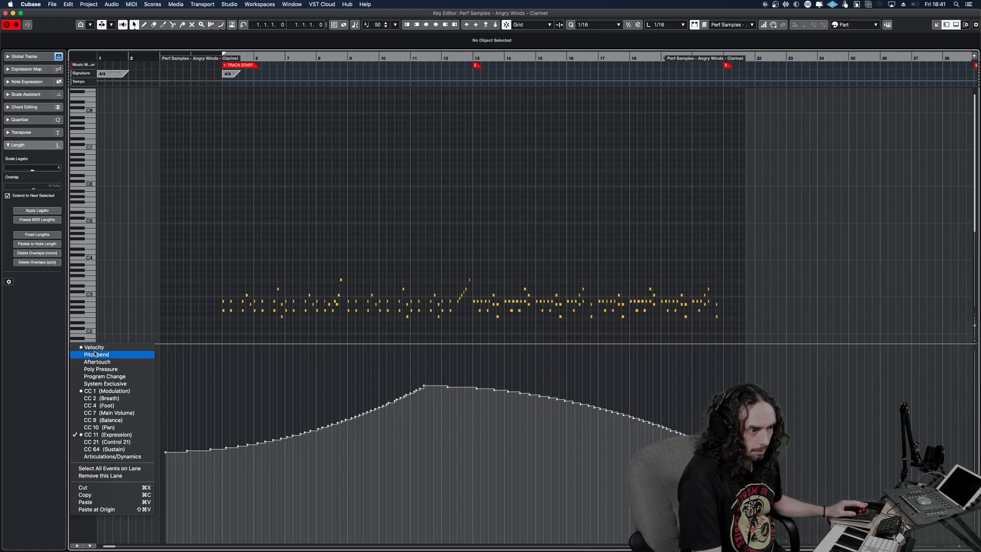
pyautogui.click(107, 445)
pyautogui.rightClick(287, 416)
pyautogui.click(304, 418)
pyautogui.moveTo(235, 383)
pyautogui.mouseDown()
pyautogui.moveTo(309, 434)
pyautogui.moveTo(653, 401)
pyautogui.moveTo(777, 400)
pyautogui.mouseUp()
pyautogui.press('1')
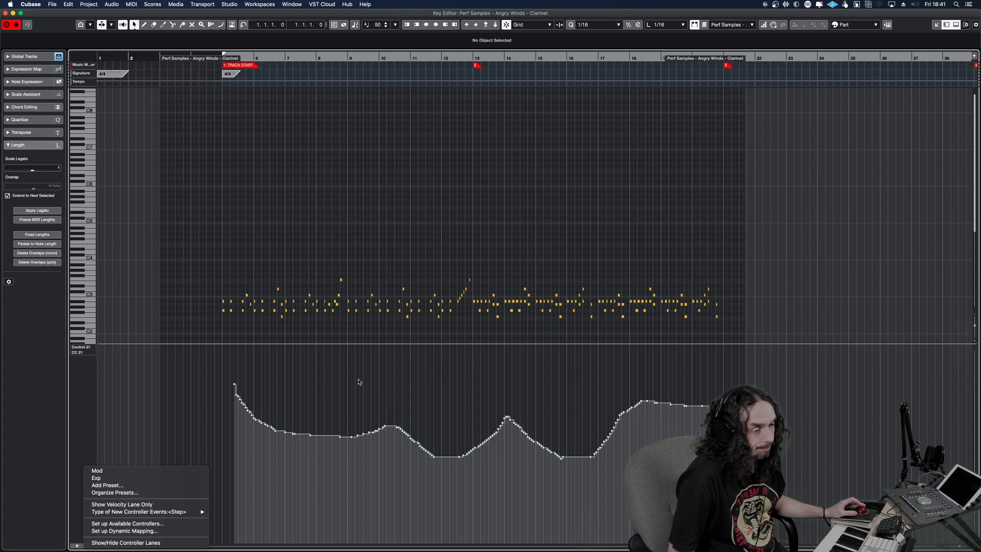
# Save the CC 21 lane layout as a new controller lane preset named Vib.
pyautogui.click(96, 383)
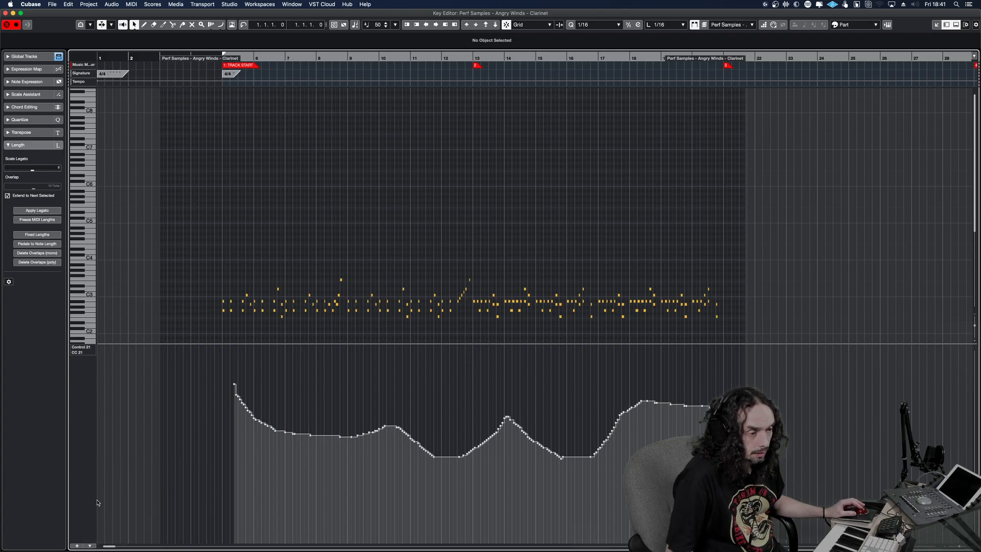
pyautogui.click(93, 544)
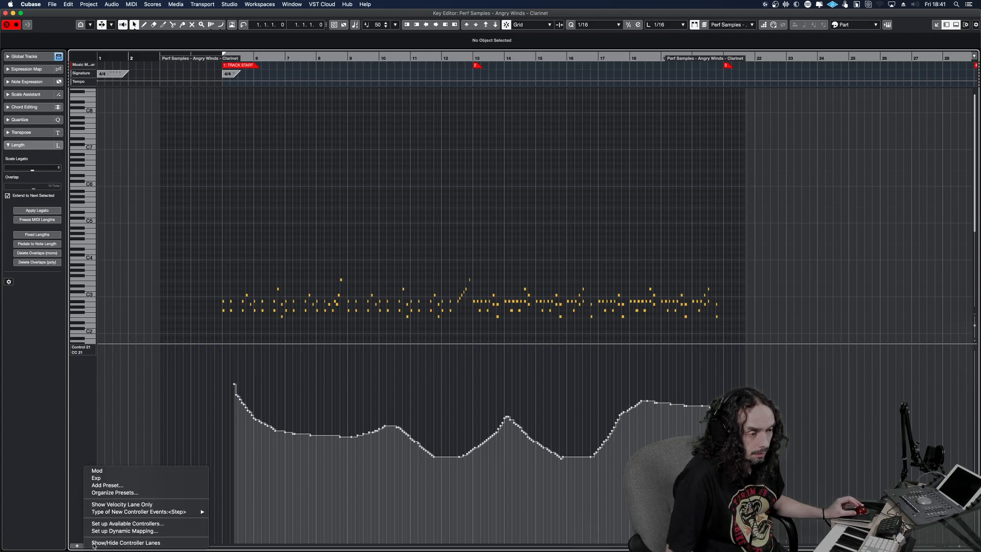
pyautogui.click(108, 486)
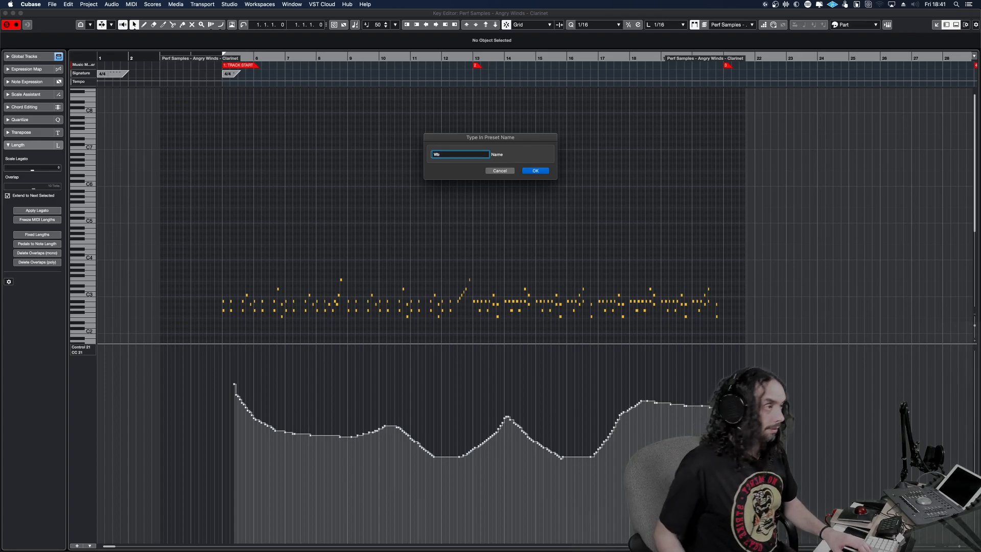
pyautogui.press('Return')
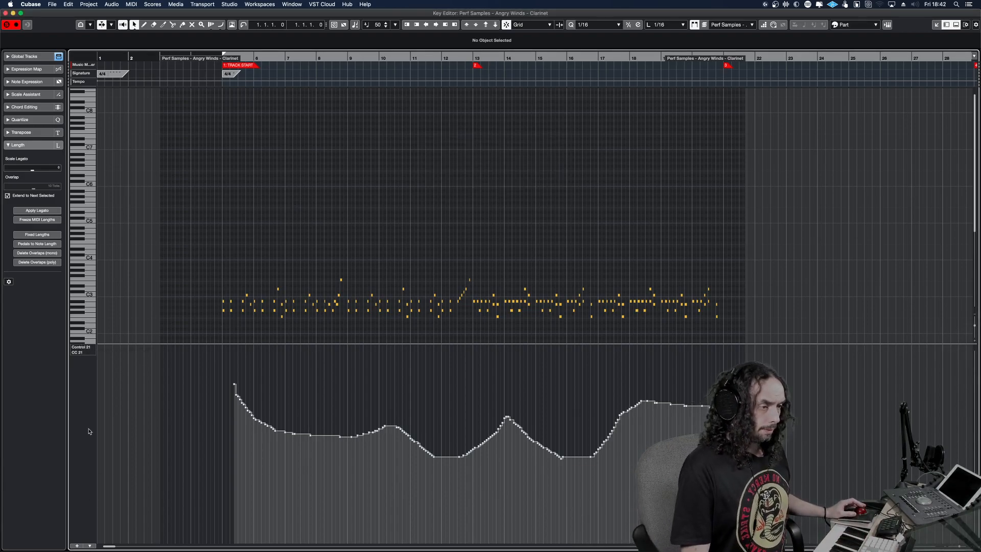
# Test the Vib, MOD and EXP buttons in SHERLOCK by recalling each controller lane in turn, ending on Vib.
pyautogui.click(191, 464)
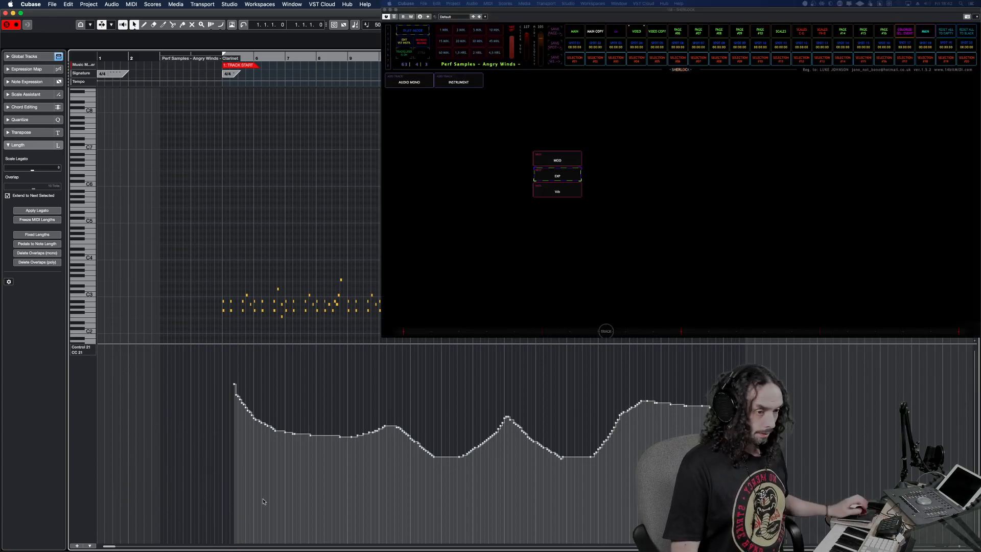
pyautogui.click(560, 192)
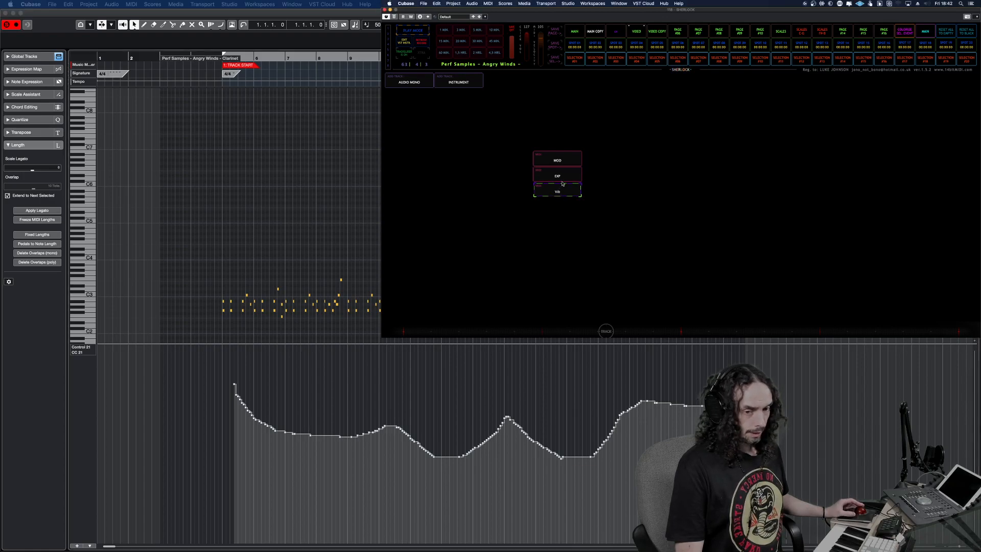
pyautogui.click(562, 159)
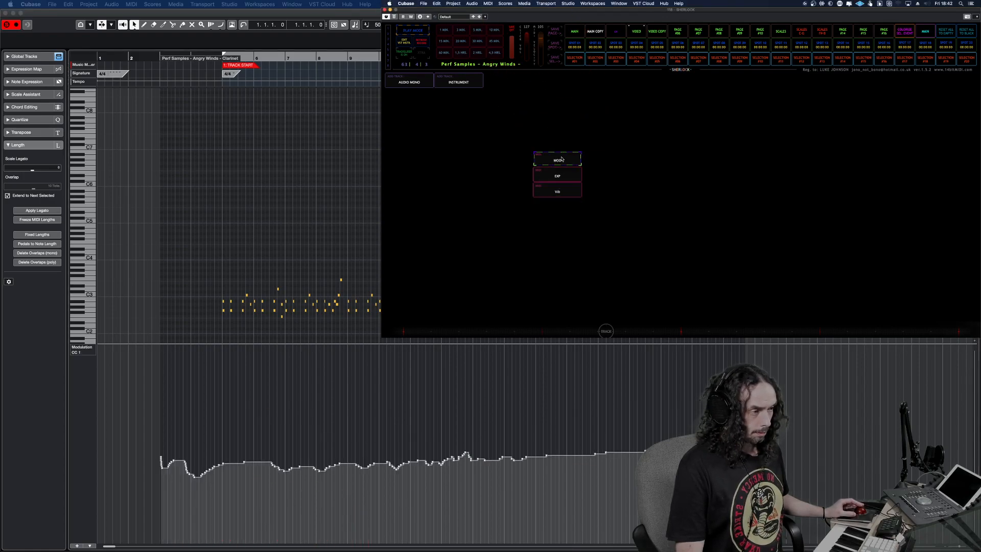
pyautogui.click(563, 175)
pyautogui.click(561, 193)
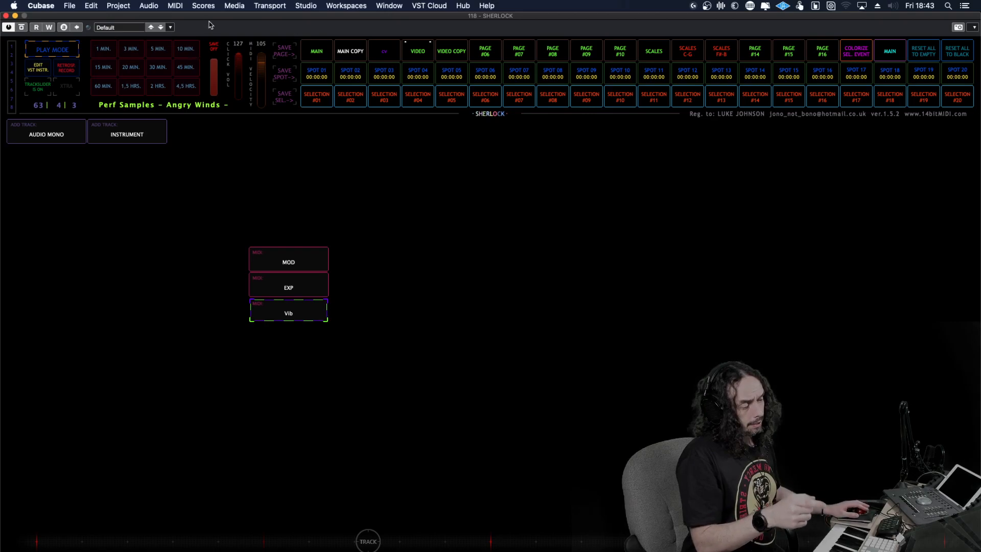
# Turn SHERLOCK's Save switch on and back off, and look over the plug-in's preset options without choosing one.
pyautogui.click(215, 50)
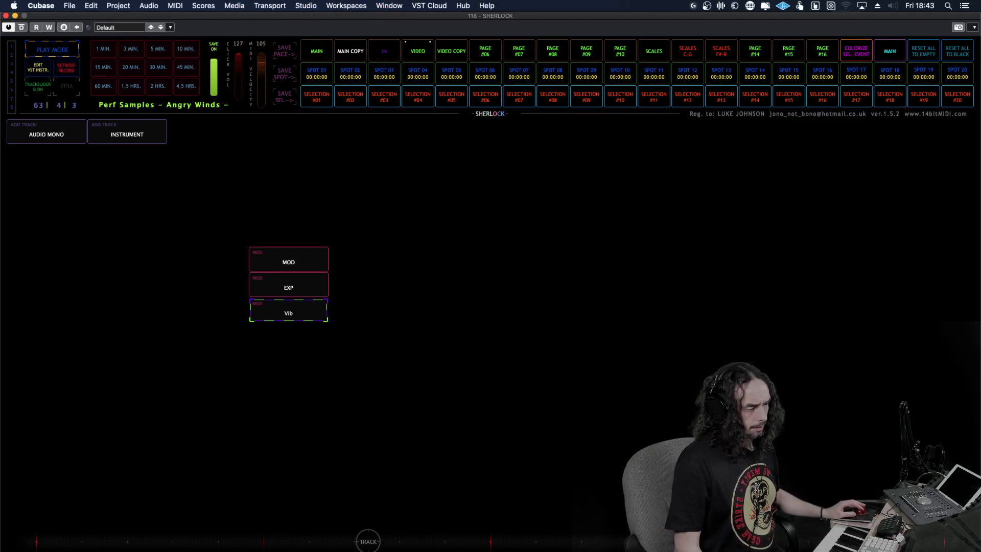
pyautogui.click(215, 47)
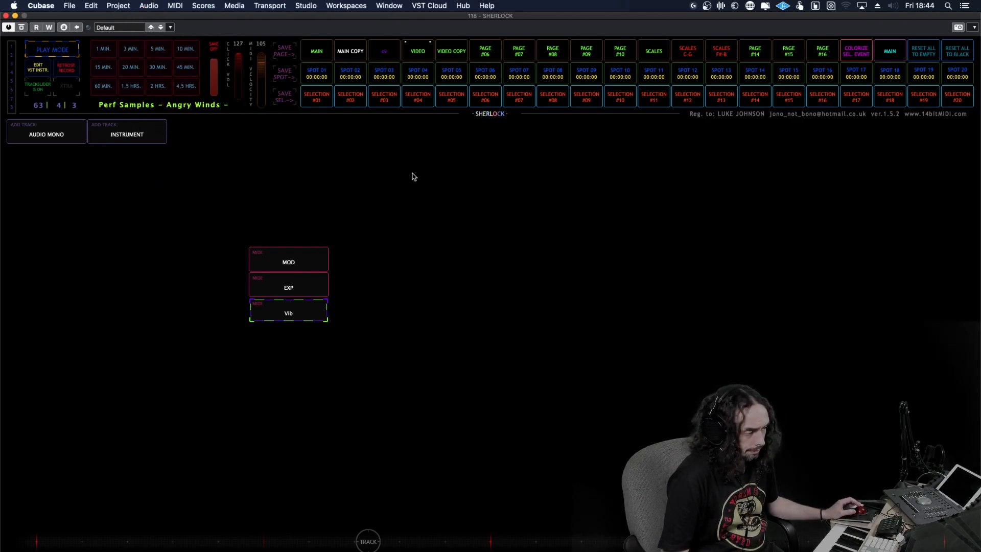
pyautogui.click(171, 28)
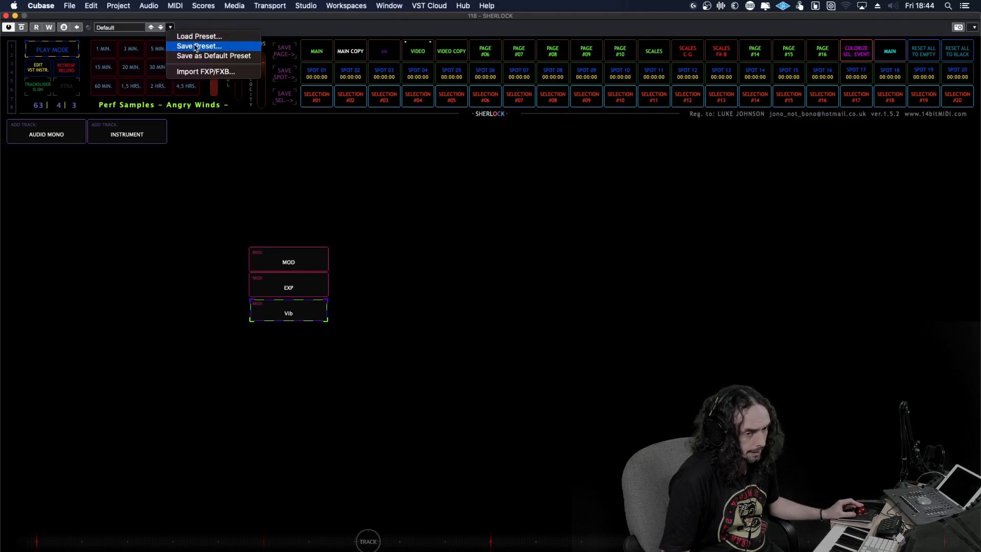
pyautogui.click(275, 22)
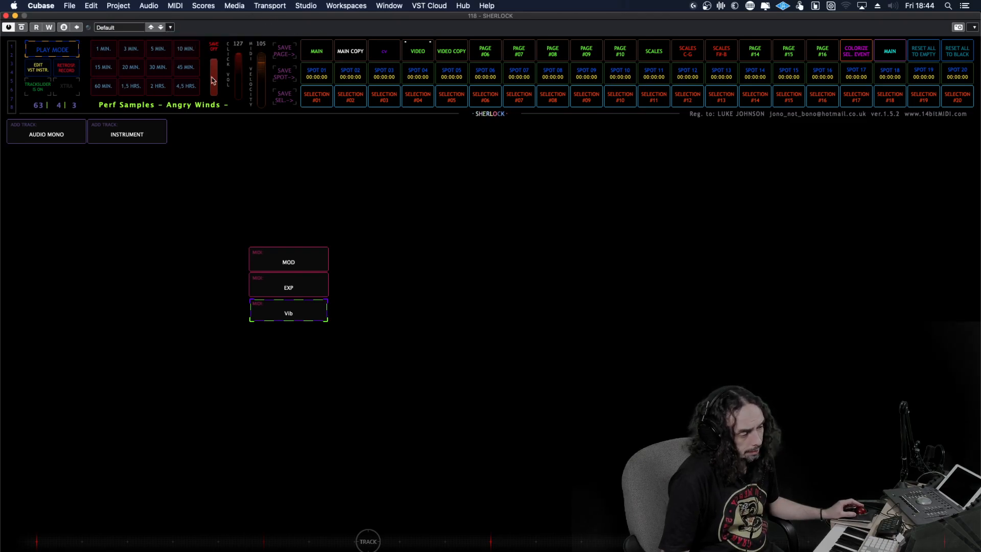
pyautogui.click(171, 28)
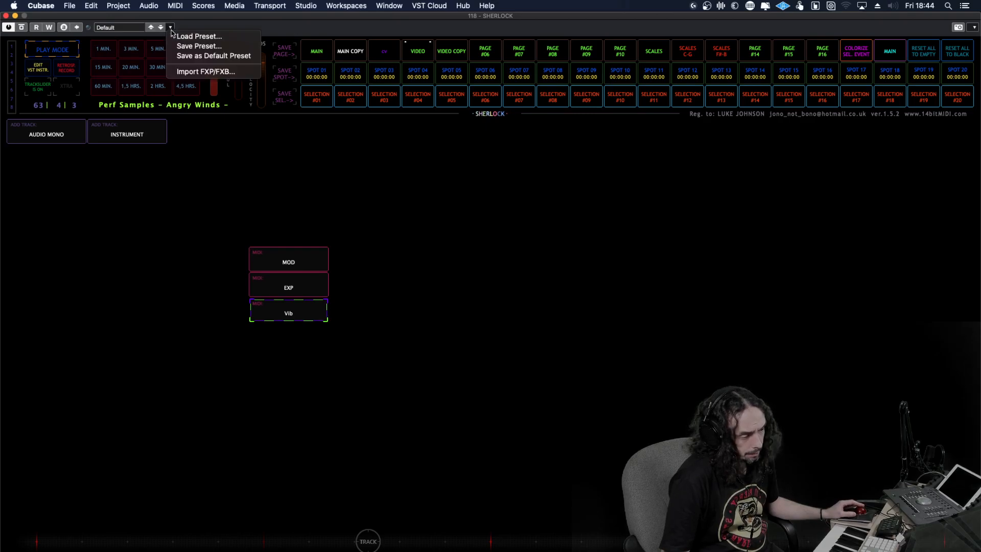
pyautogui.click(258, 27)
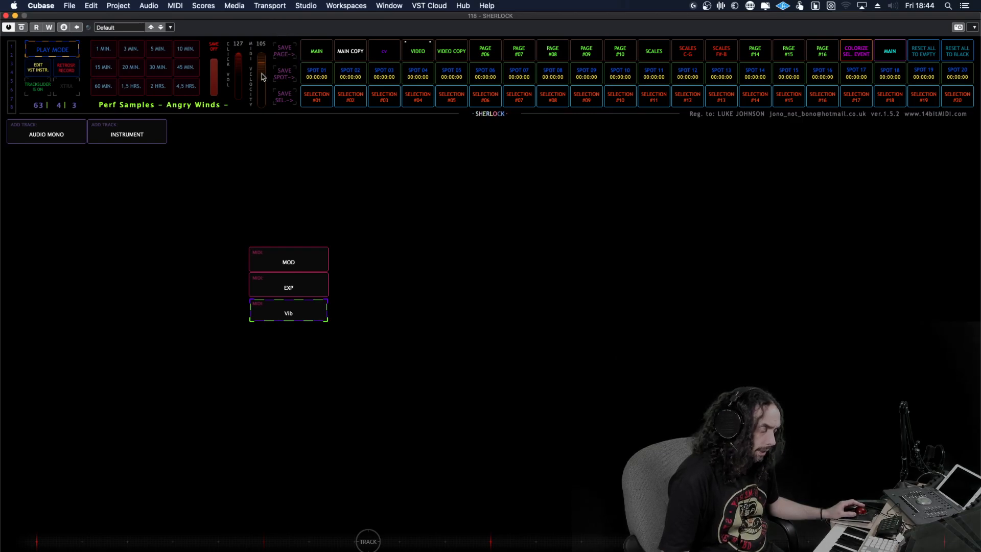
# Review the existing SHERLOCK presets in the save-preset dialog and cancel without saving.
pyautogui.click(171, 27)
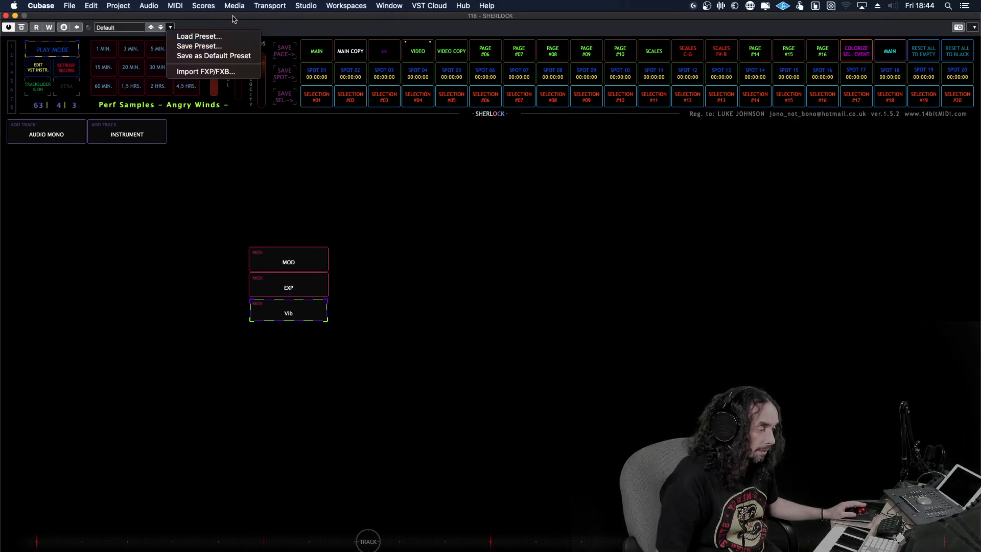
pyautogui.click(207, 47)
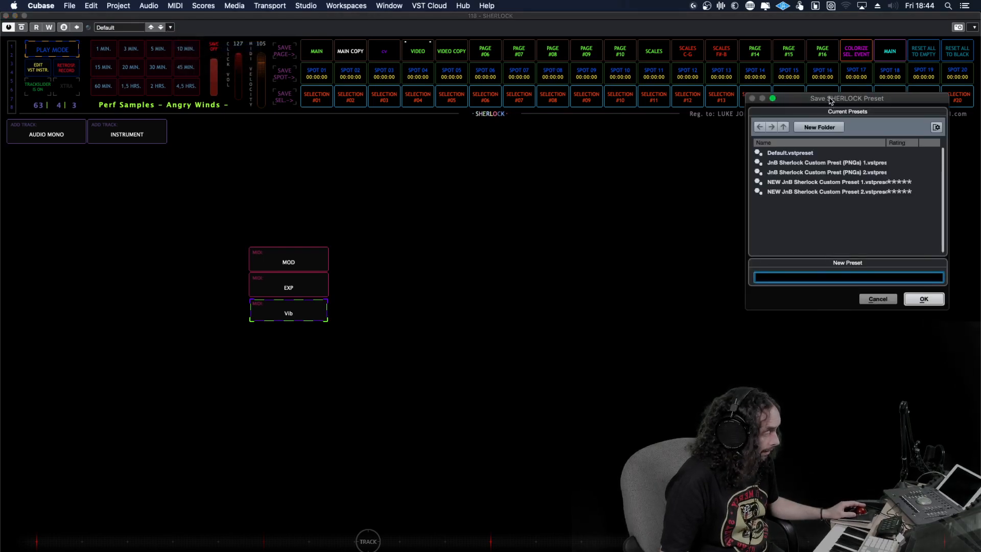
pyautogui.moveTo(831, 107); pyautogui.dragTo(737, 115)
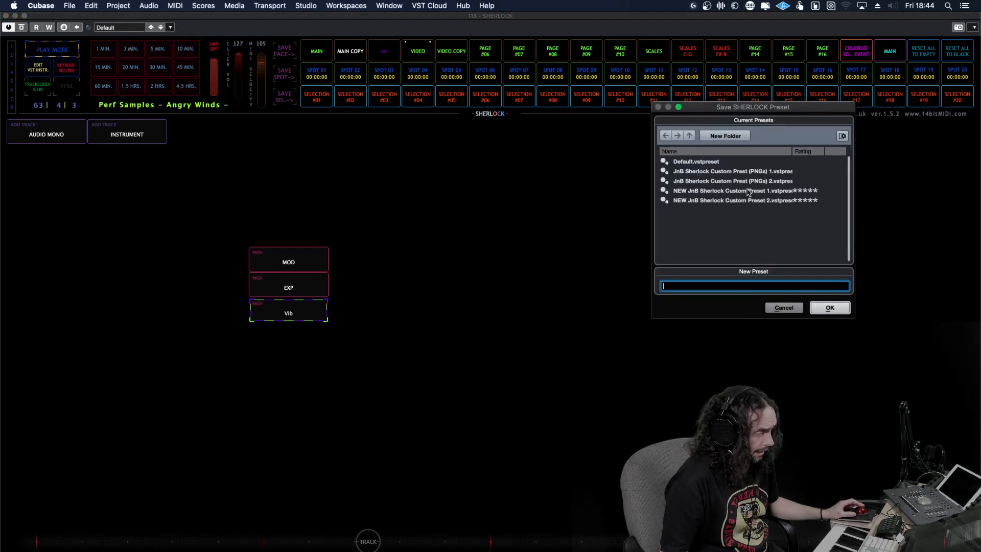
pyautogui.click(785, 308)
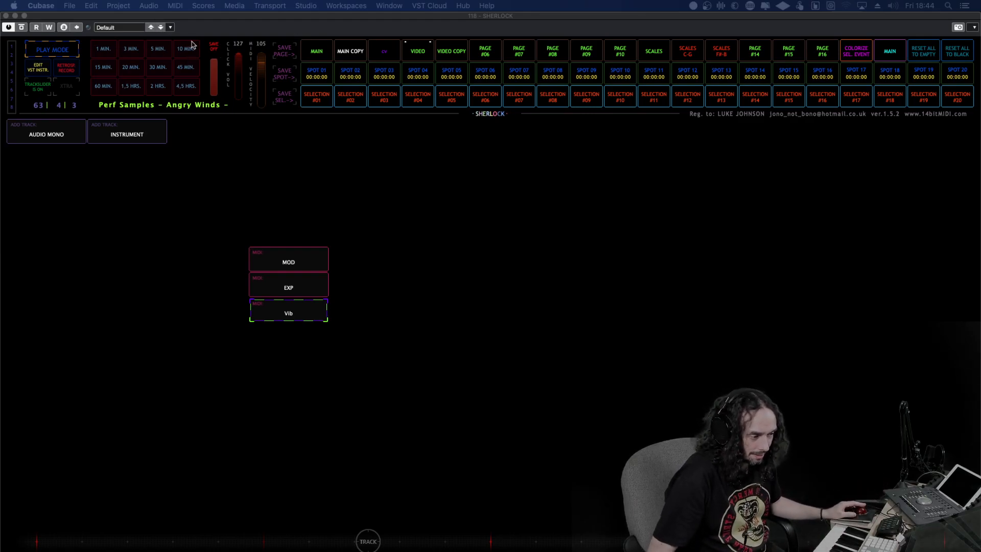
# Demonstrate SHERLOCK's Save switch by toggling it on and off, viewing the plug-in's preset options without choosing one.
pyautogui.click(215, 49)
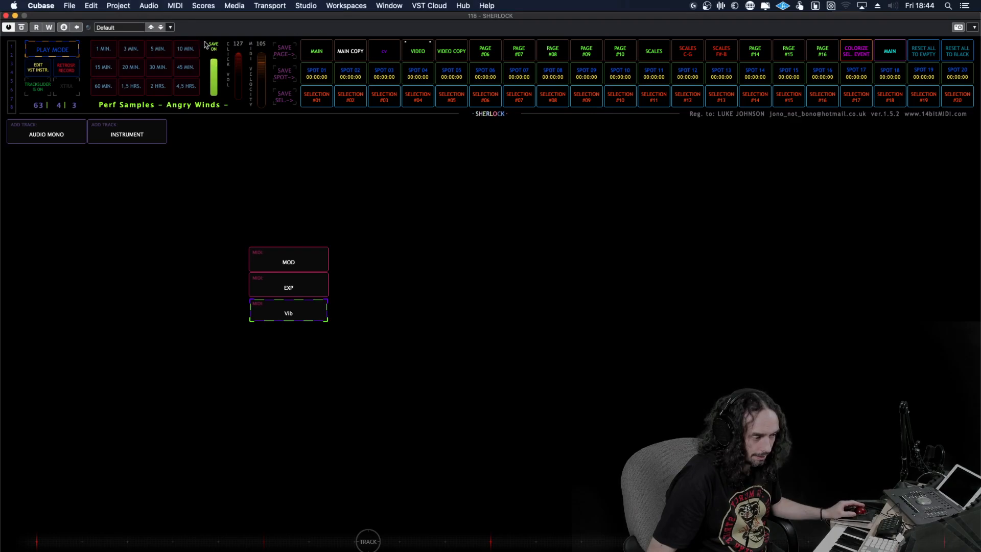
pyautogui.click(170, 27)
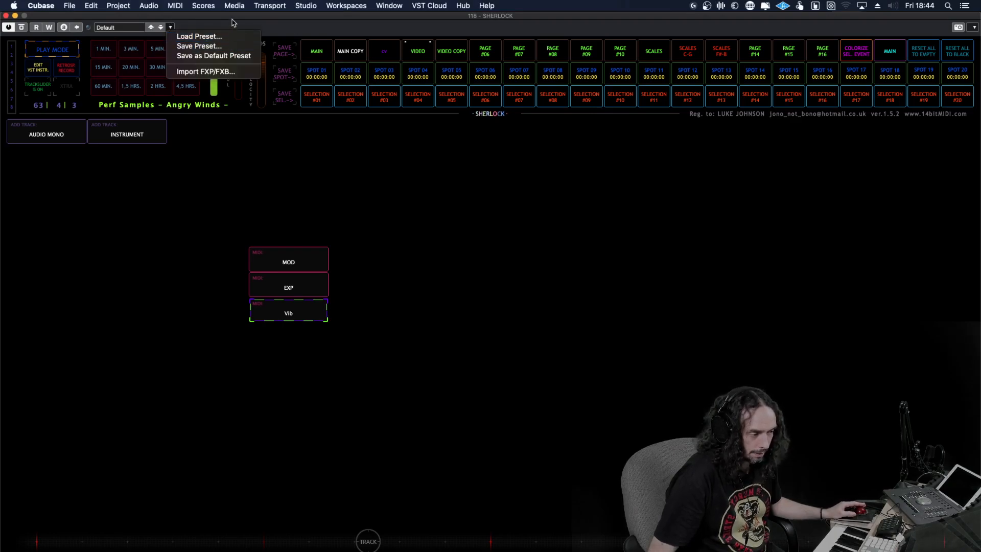
pyautogui.click(234, 21)
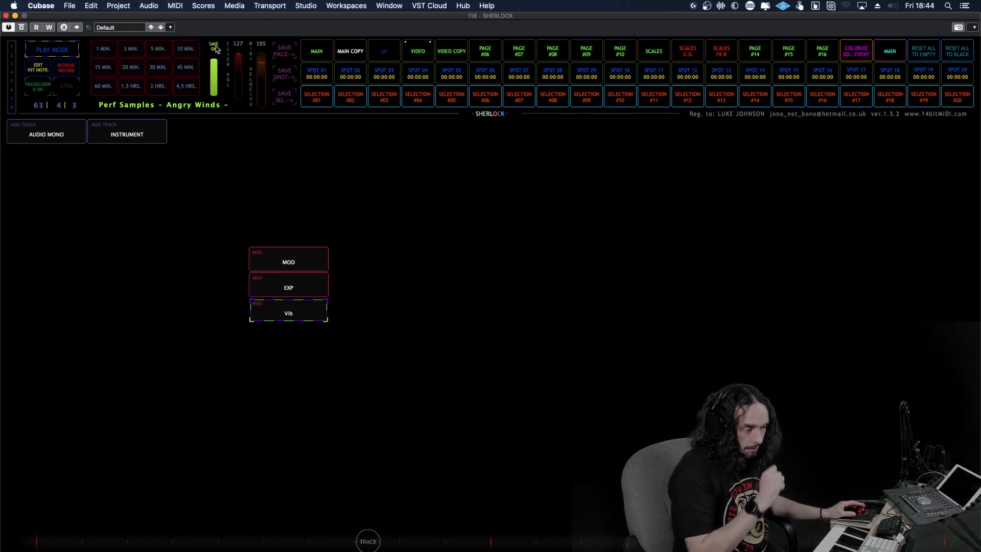
pyautogui.click(215, 50)
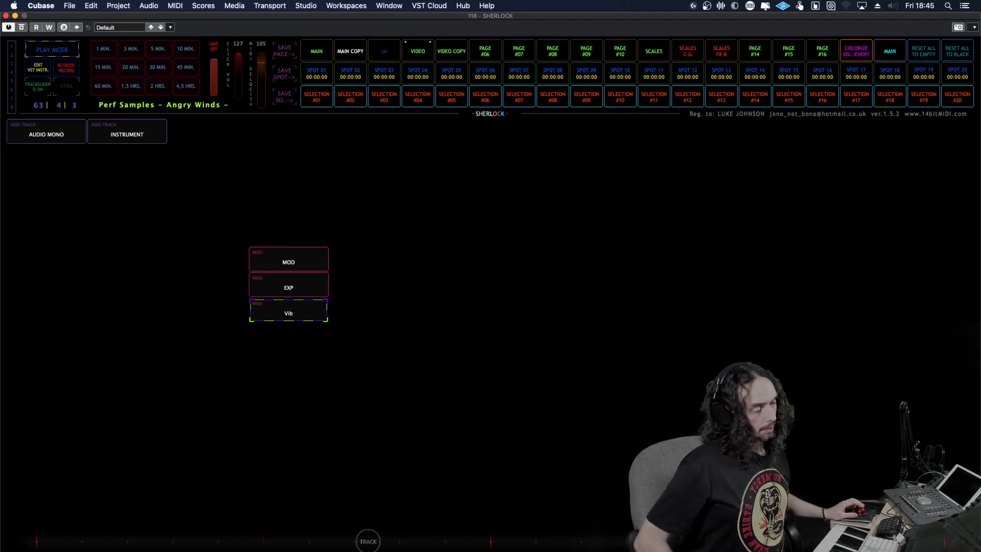
pyautogui.click(214, 46)
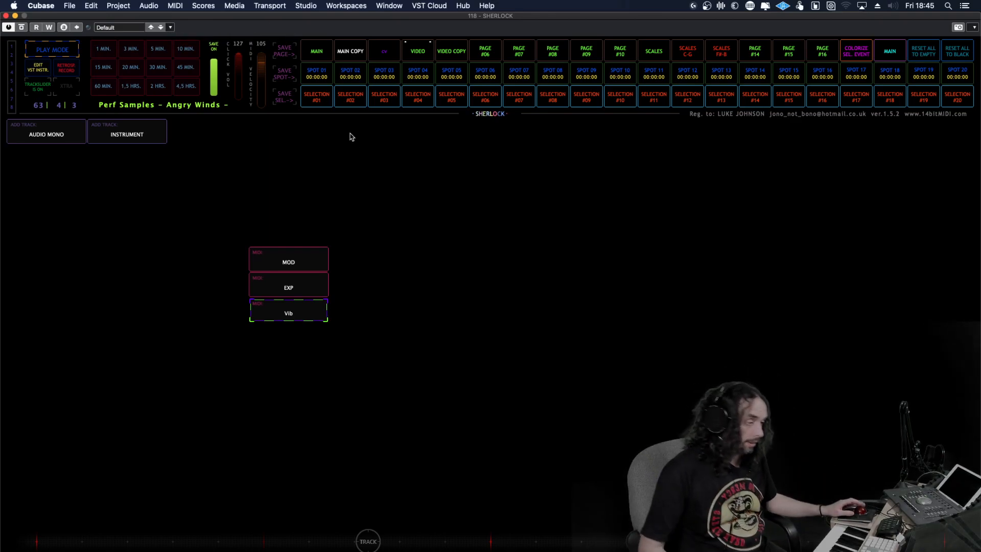
pyautogui.click(214, 49)
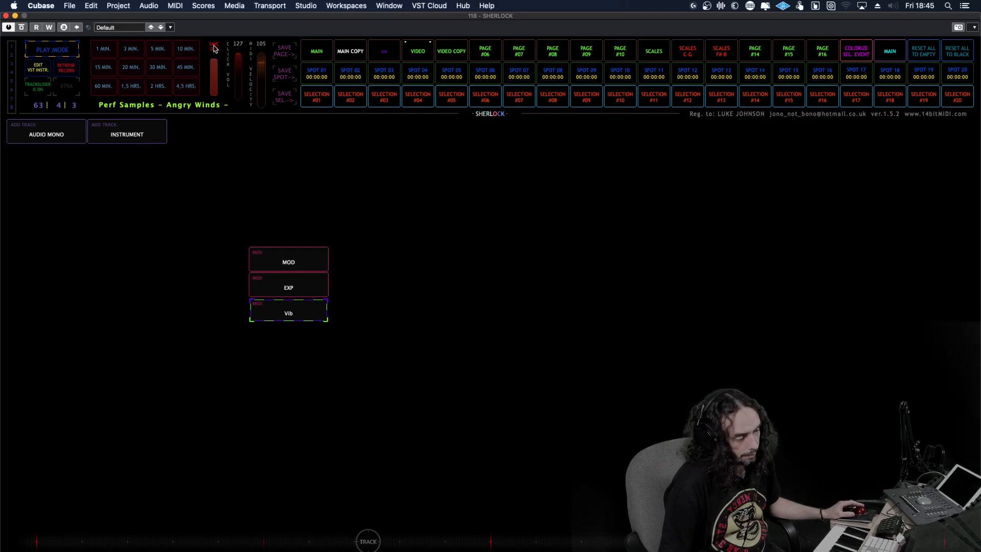
# Turn the Save switch on, bring up the save-preset dialog and choose the existing preset JnB Sherlock Custom Prest (PNGs) 1.
pyautogui.click(170, 27)
pyautogui.click(216, 20)
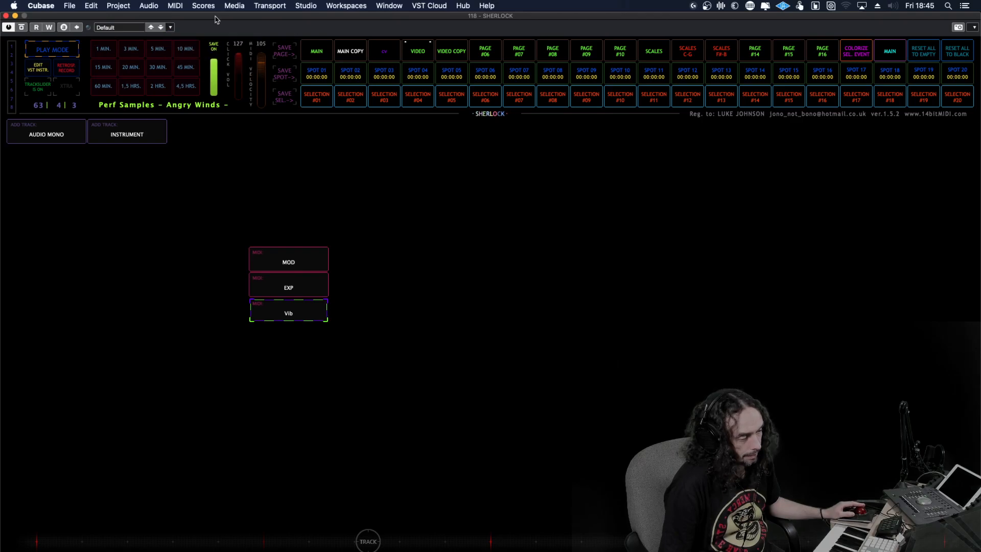
pyautogui.click(170, 27)
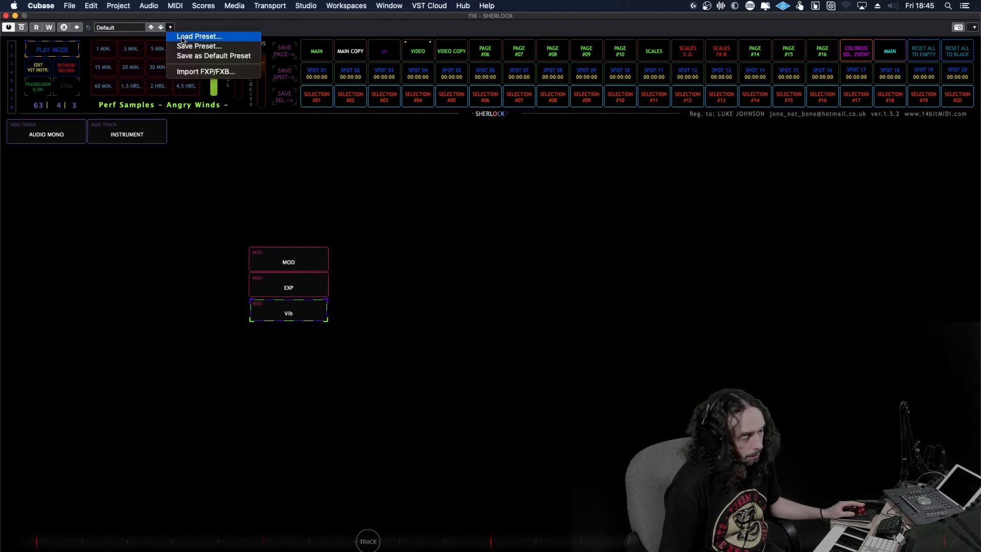
pyautogui.click(243, 46)
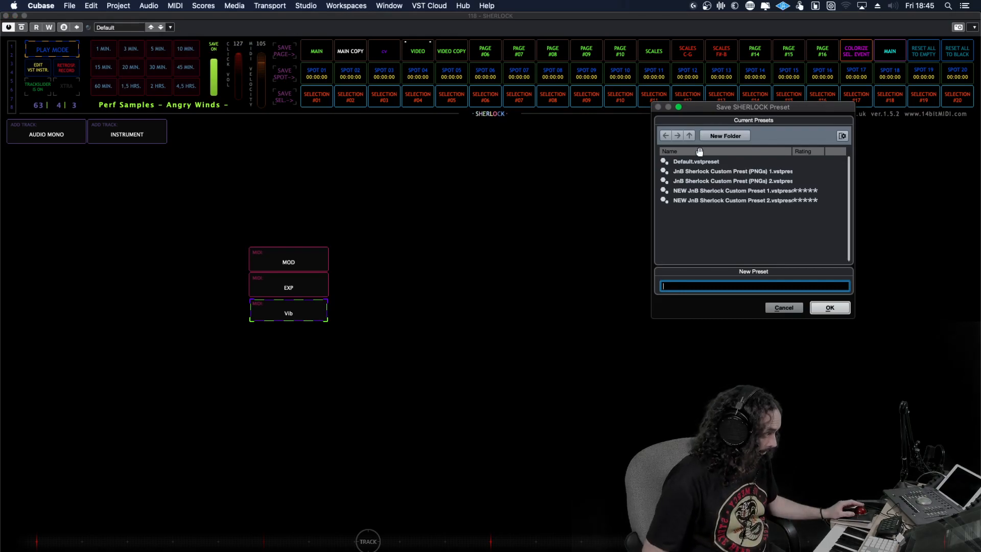
pyautogui.click(716, 171)
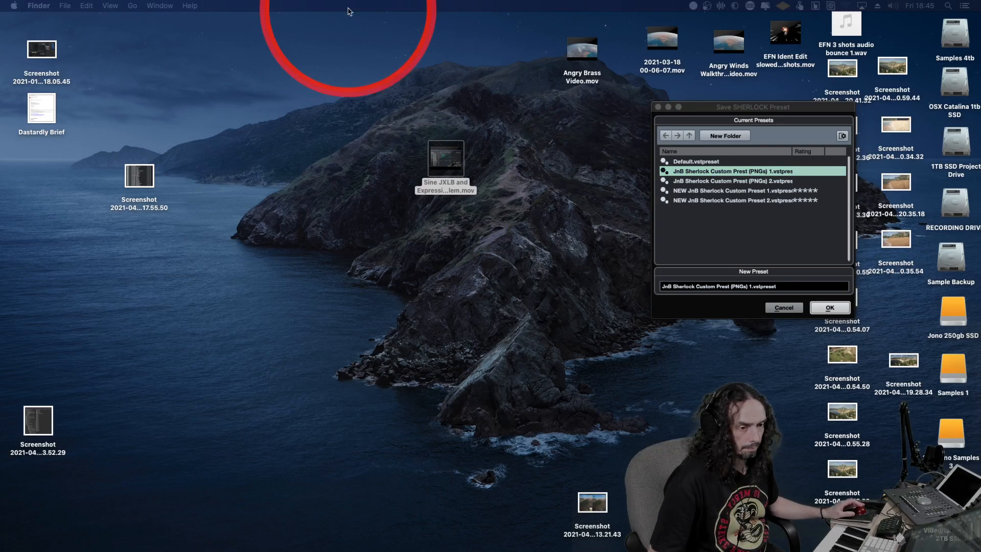
# Bring up the SHERLOCK presets folder in Finder and arrange it beside the save-preset dialog.
pyautogui.press('super+Tab')
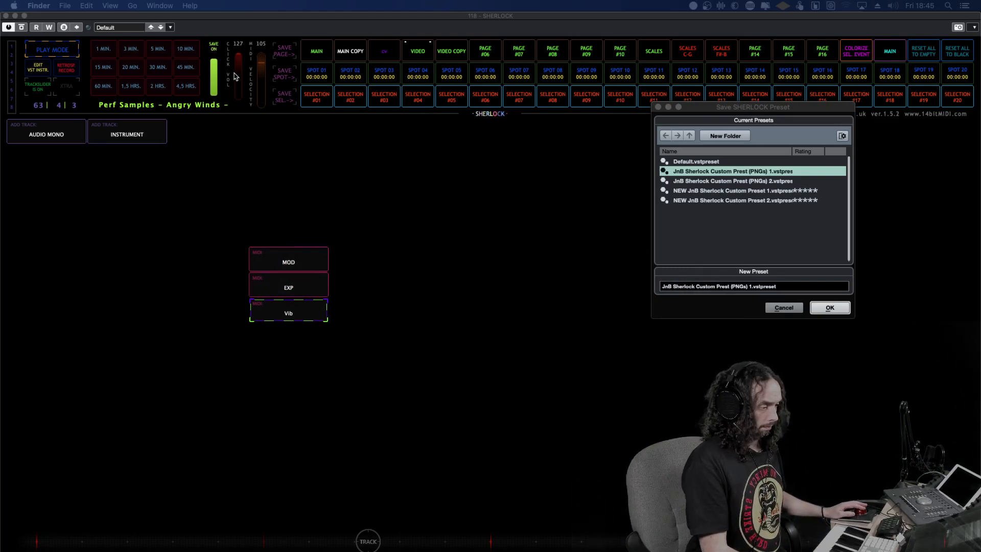
pyautogui.press('super+Tab')
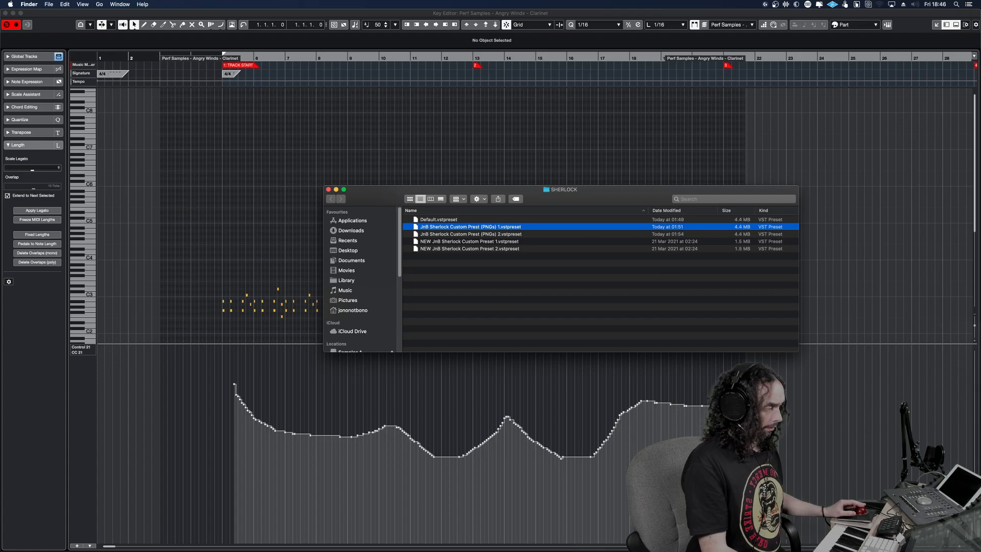
pyautogui.press('super+Tab')
pyautogui.moveTo(458, 313); pyautogui.dragTo(373, 234)
pyautogui.press('super+Tab')
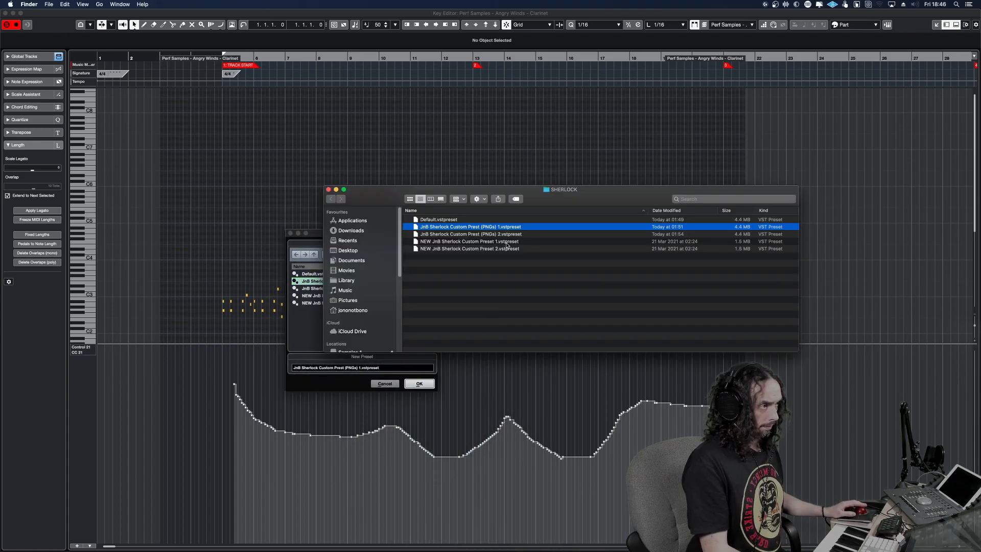
pyautogui.moveTo(506, 195); pyautogui.dragTo(639, 153)
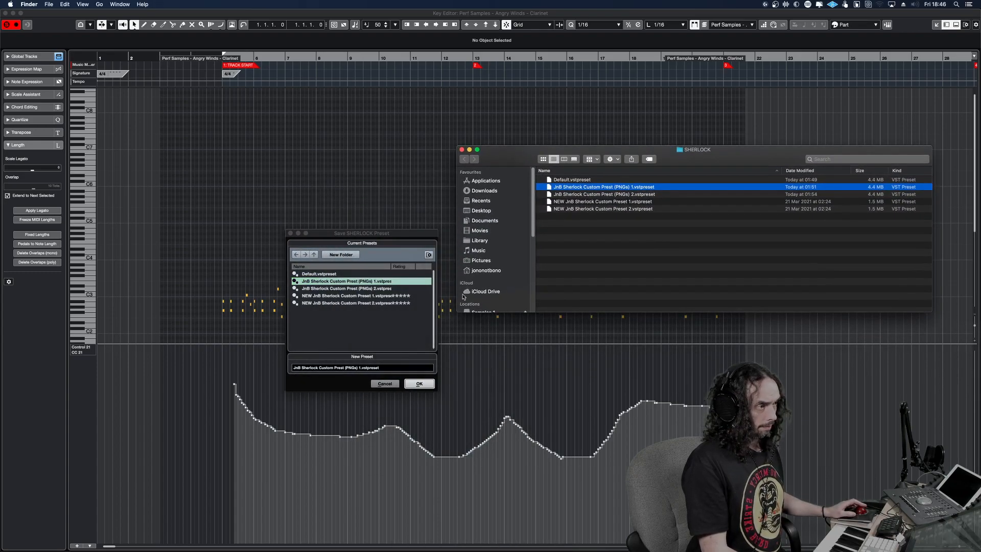
# Inspect the sharing privileges of the JnB Sherlock Custom Prest (PNGs) 1 preset file without changing them, and close the folder and save-preset dialog.
pyautogui.rightClick(584, 188)
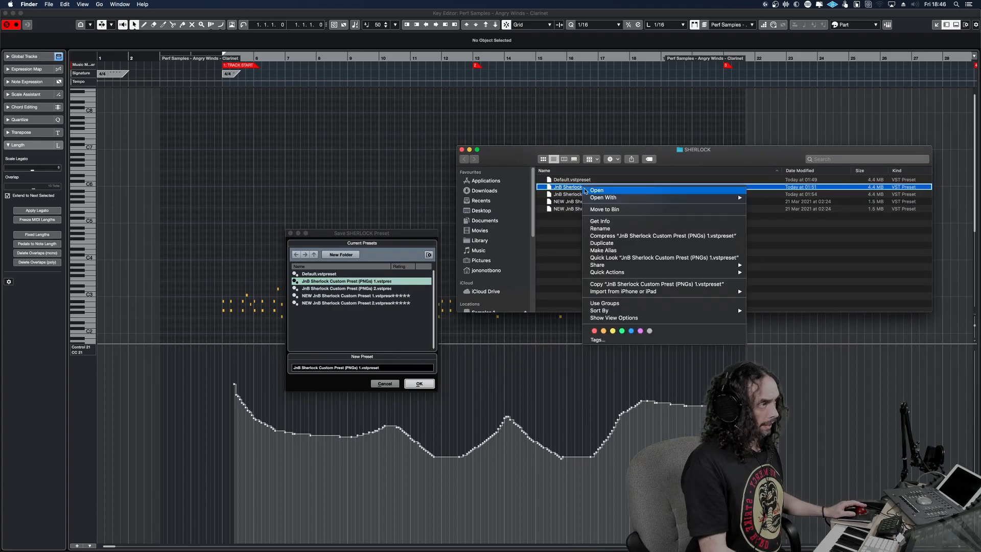
pyautogui.click(601, 229)
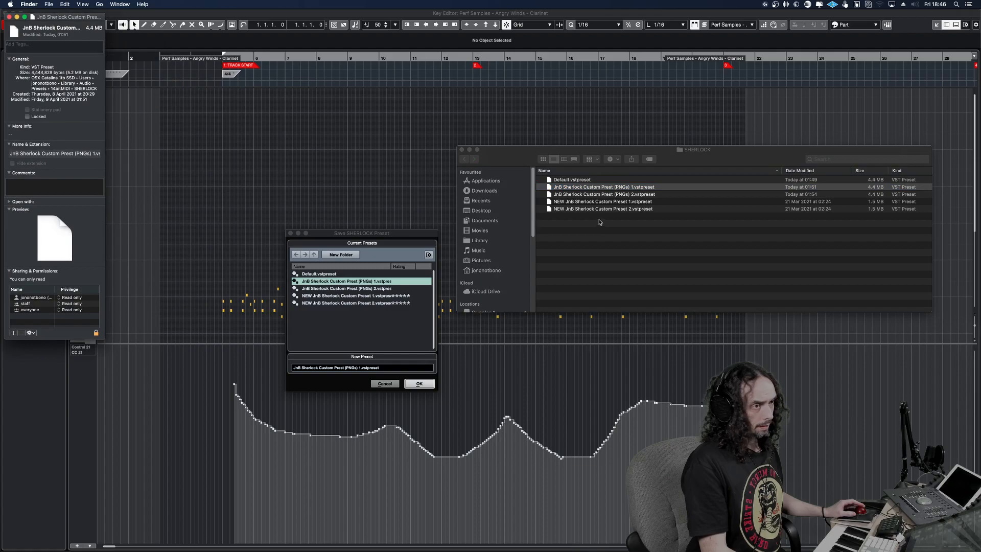
pyautogui.click(70, 299)
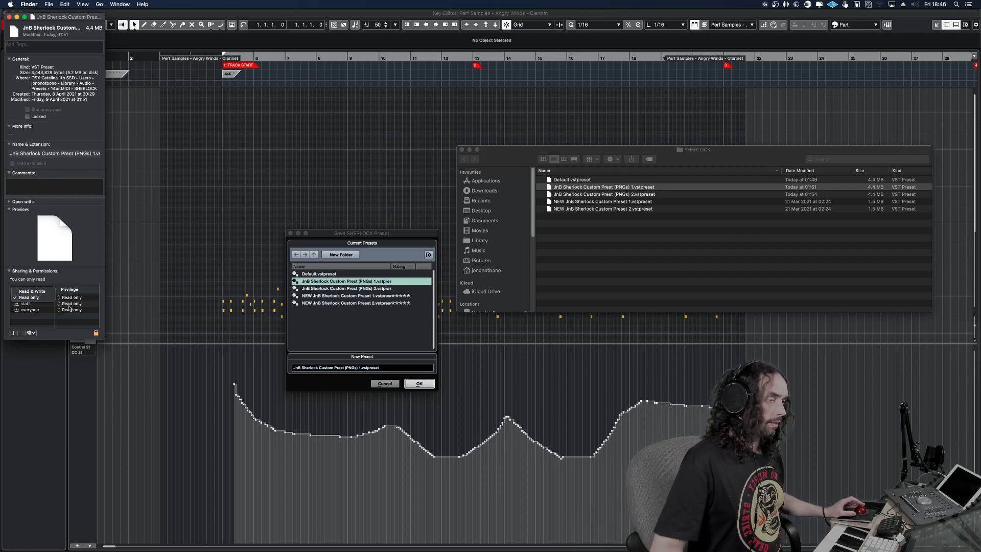
pyautogui.click(9, 20)
pyautogui.click(10, 19)
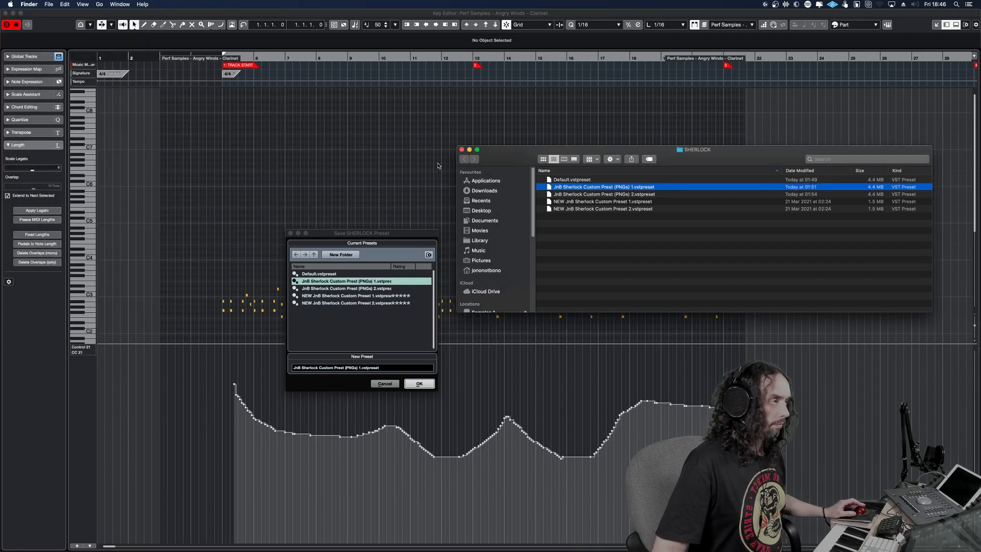
pyautogui.click(463, 150)
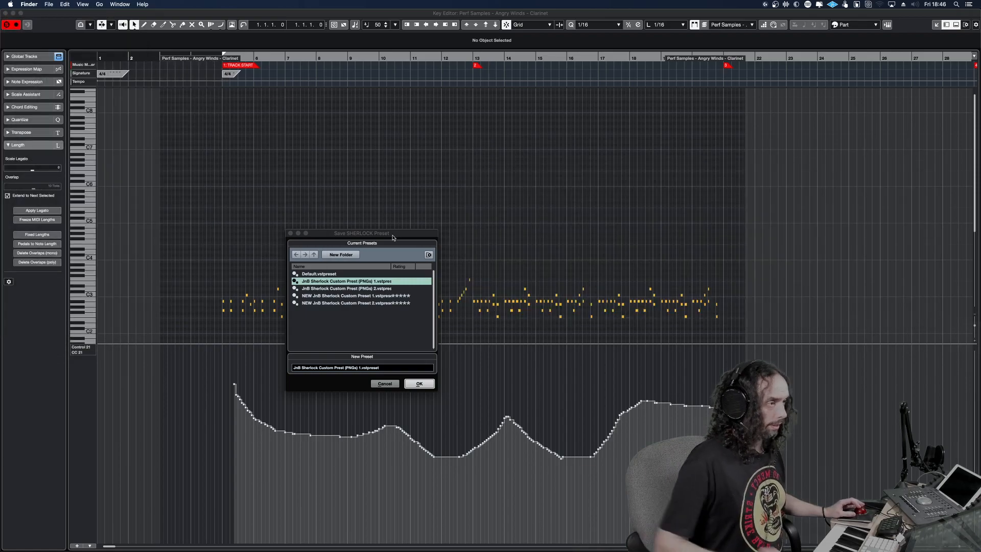
pyautogui.click(384, 384)
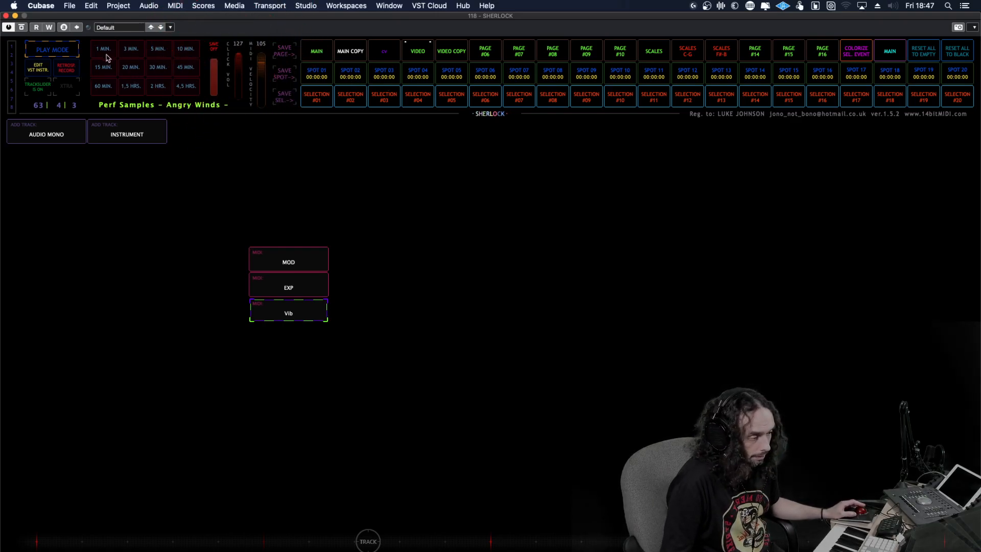
# Switch SHERLOCK to Edit mode and back to Play mode, and view the SCALES page.
pyautogui.click(58, 51)
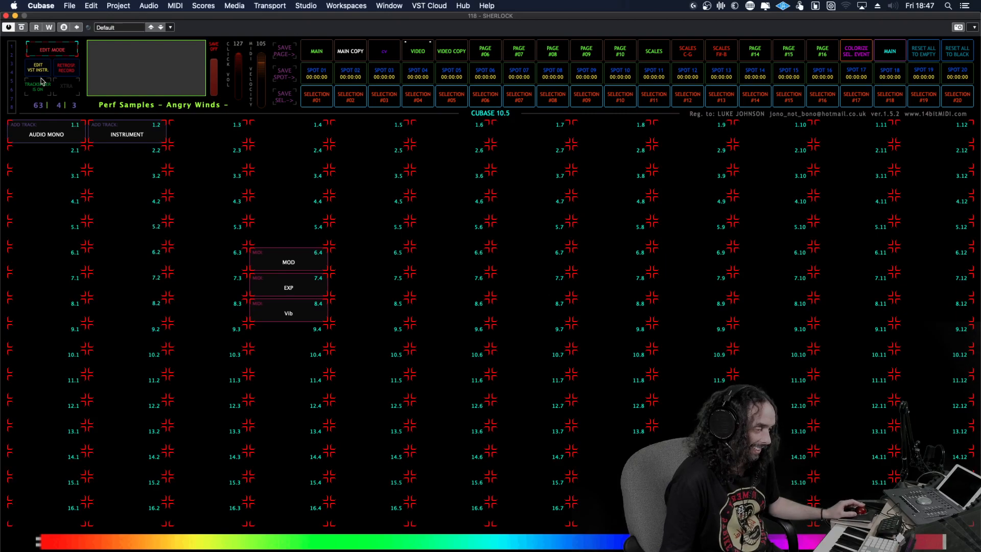
pyautogui.click(53, 53)
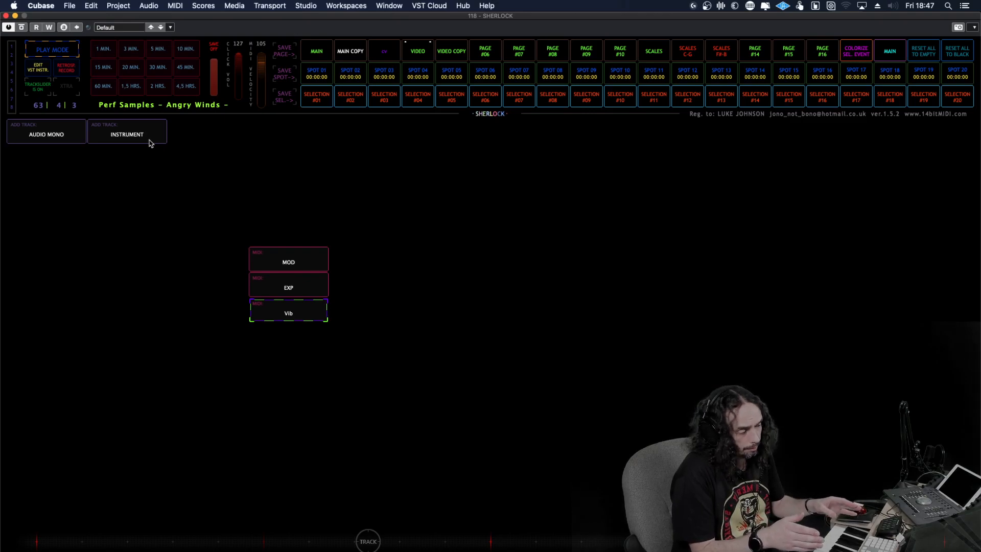
pyautogui.click(654, 51)
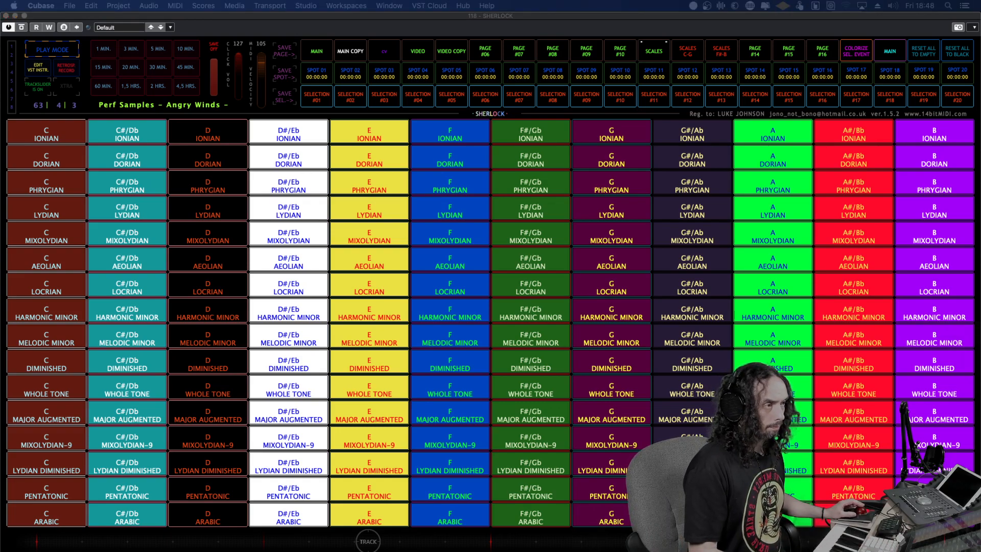
pyautogui.moveTo(412, 1); pyautogui.dragTo(639, 0)
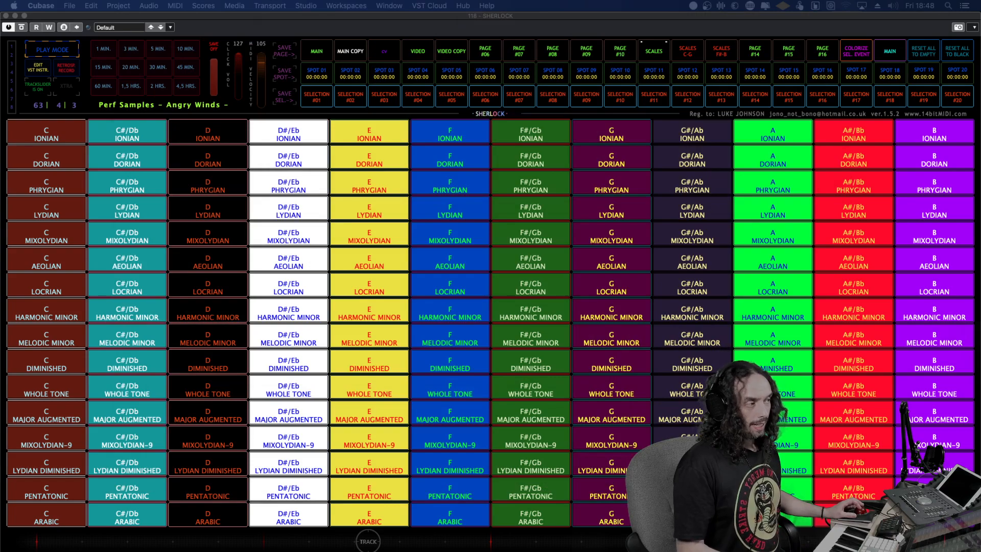
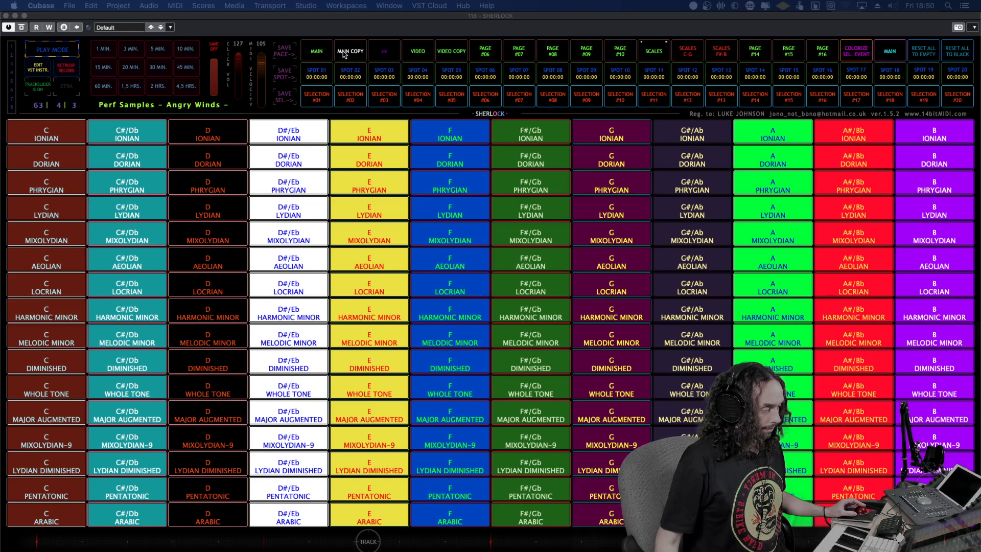
# Show SHERLOCK's MAIN page and look over its macro, controller and editing buttons.
pyautogui.click(320, 51)
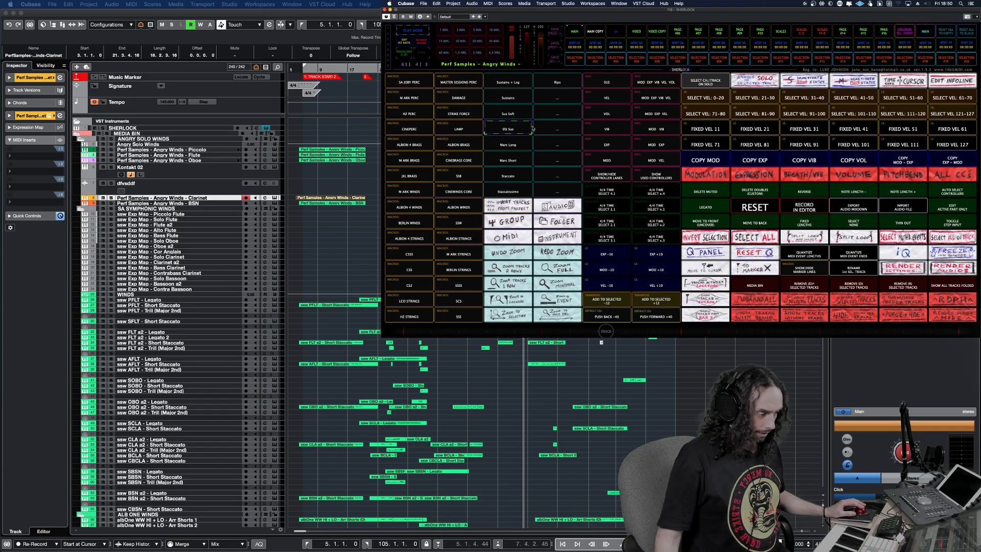
pyautogui.click(589, 274)
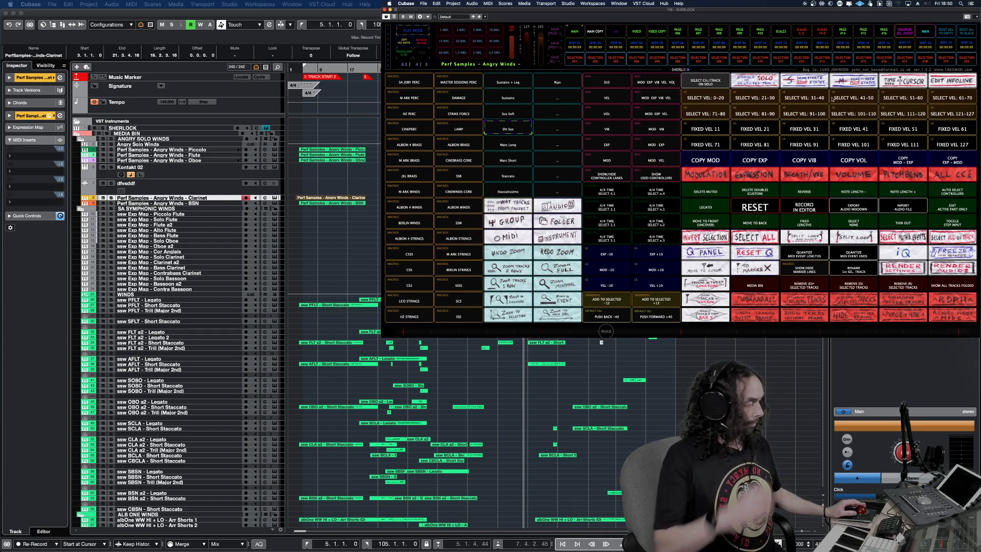
pyautogui.click(670, 114)
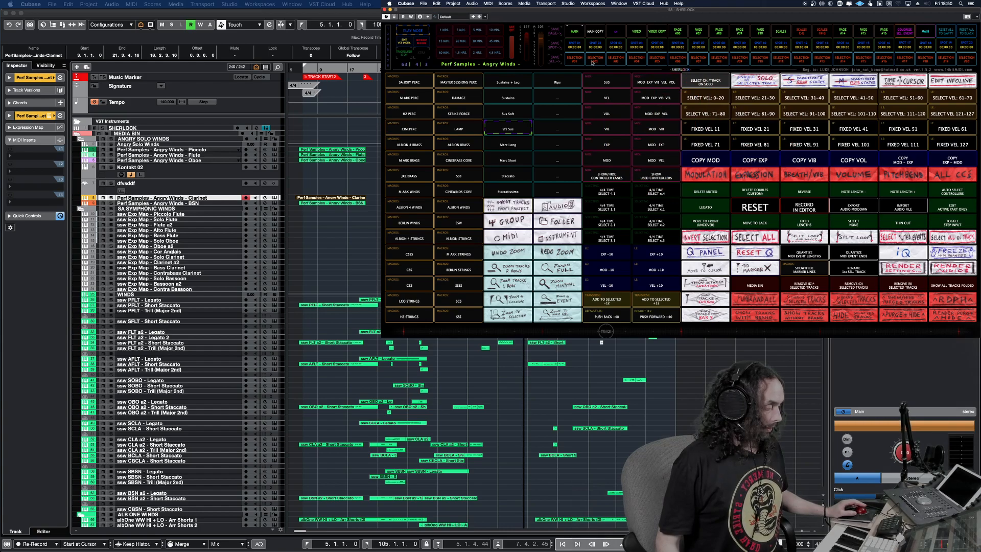
pyautogui.click(552, 105)
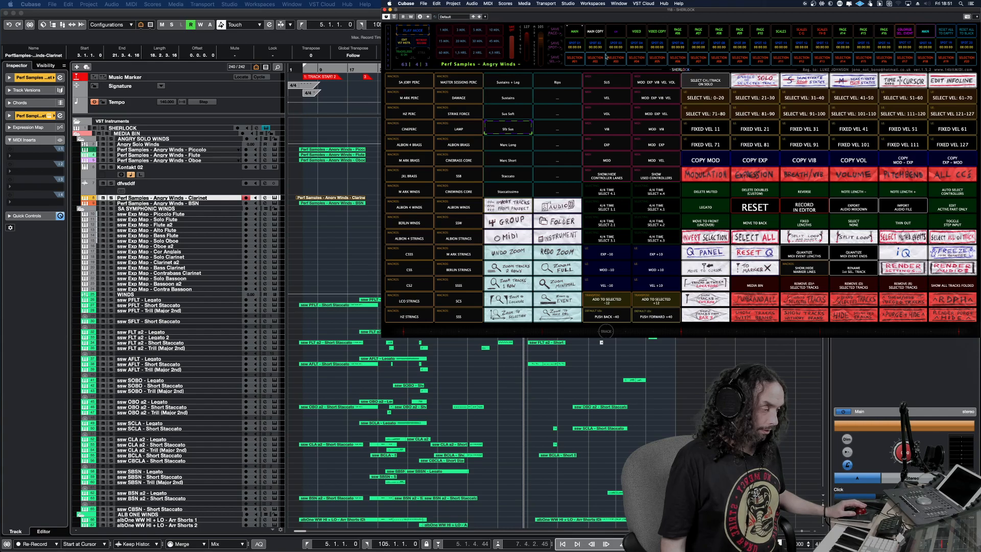
# Return to SHERLOCK's VIDEO page and set its volume slider to 104.
pyautogui.click(639, 32)
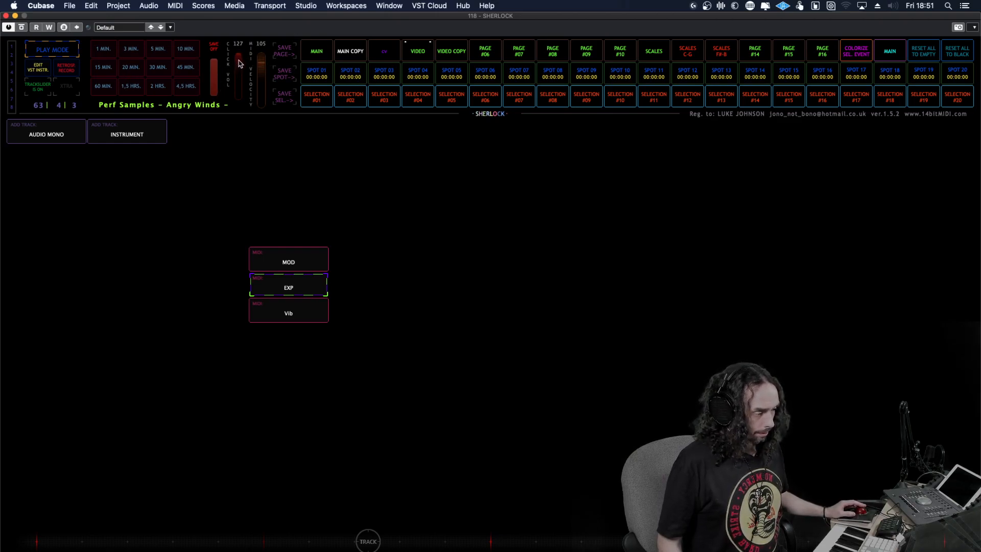
pyautogui.moveTo(240, 57); pyautogui.dragTo(241, 60)
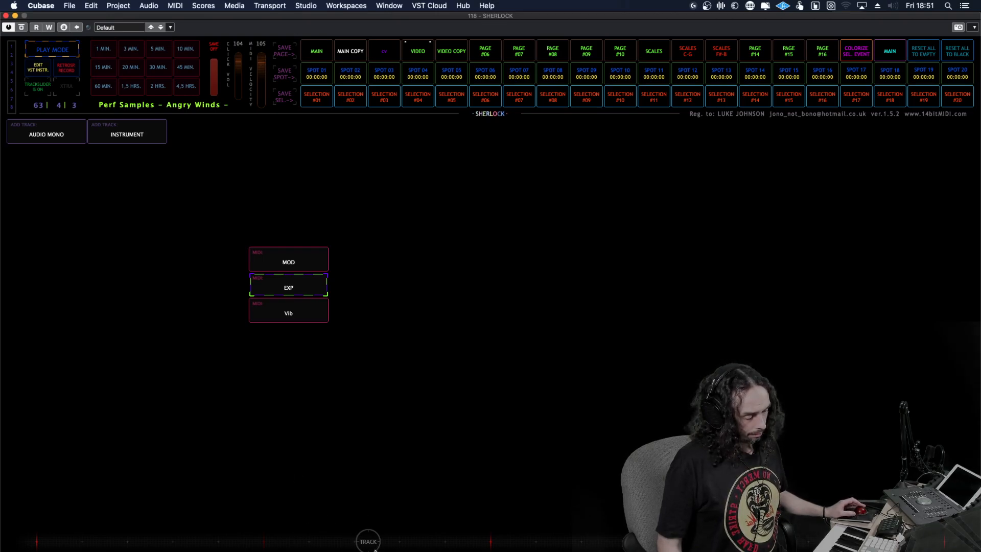
# Move through the project's tracks with SHERLOCK's track slider, ending on Kontakt 01, and turn the track slider off.
pyautogui.moveTo(374, 543)
pyautogui.mouseDown()
pyautogui.moveTo(392, 544)
pyautogui.moveTo(314, 543)
pyautogui.moveTo(381, 543)
pyautogui.mouseUp()
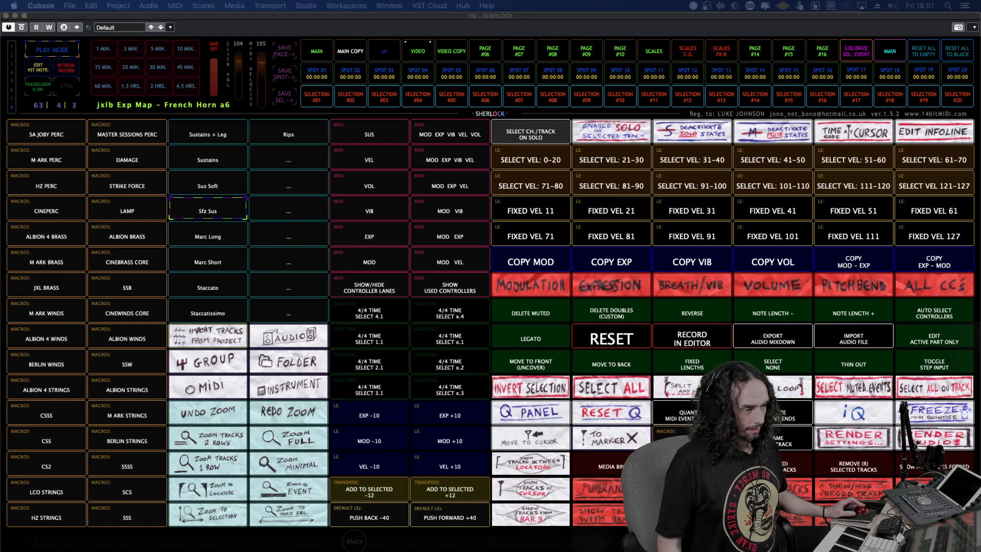
pyautogui.click(160, 284)
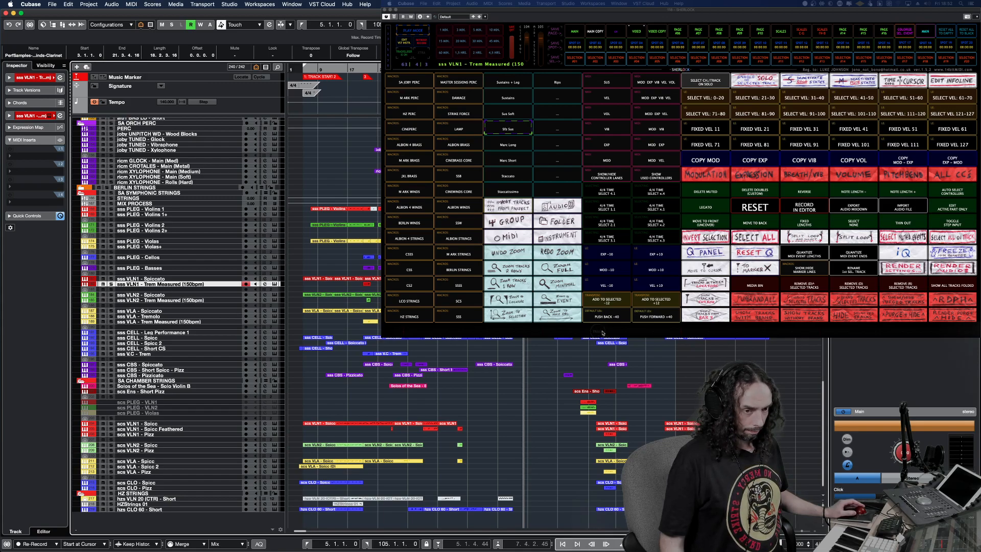
pyautogui.moveTo(601, 334)
pyautogui.mouseDown()
pyautogui.moveTo(808, 333)
pyautogui.moveTo(468, 333)
pyautogui.moveTo(591, 337)
pyautogui.mouseUp()
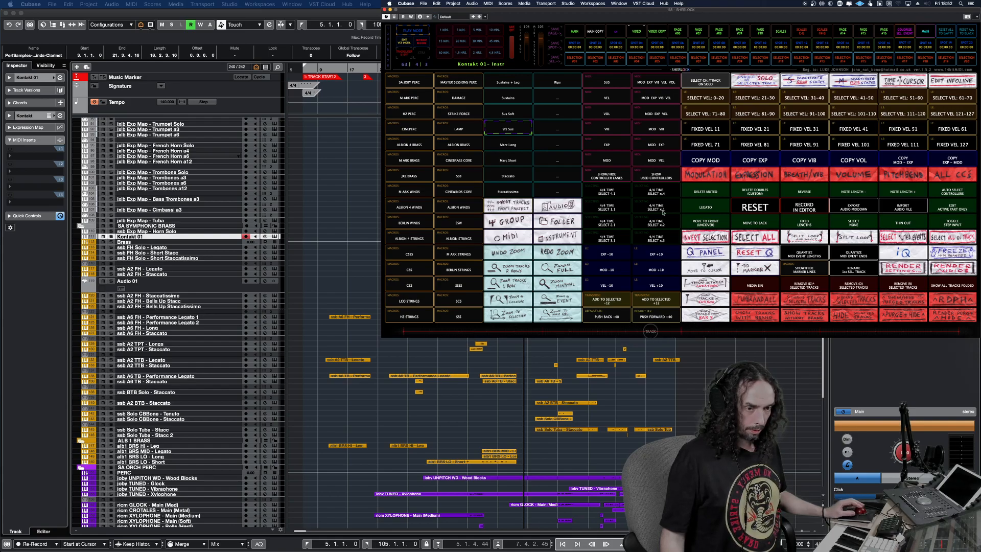
pyautogui.click(405, 55)
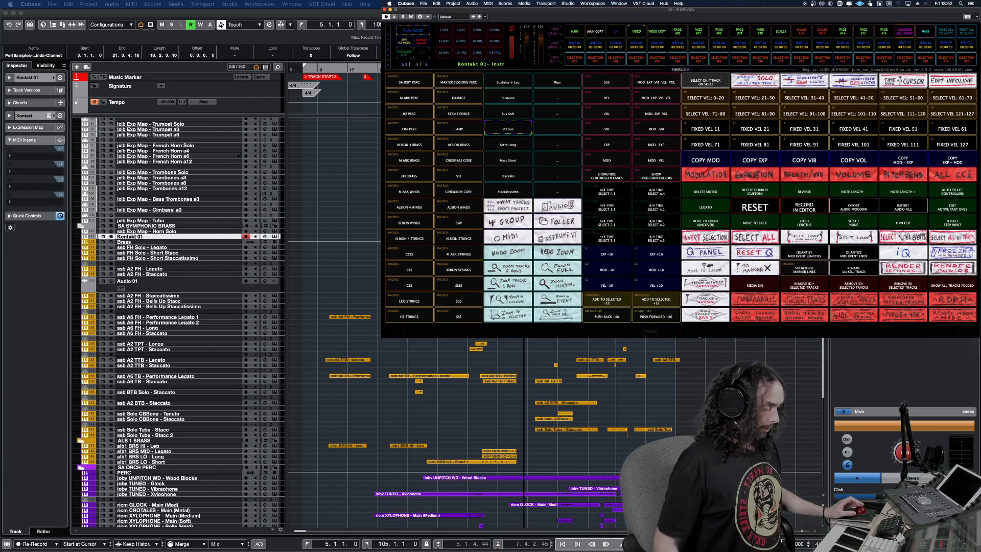
# Move through the tracks with the track slider, open the VIDEO COPY page, select the Solos of the Sea - Solo Violin B track, and continue through the tracks.
pyautogui.moveTo(652, 335); pyautogui.dragTo(869, 335)
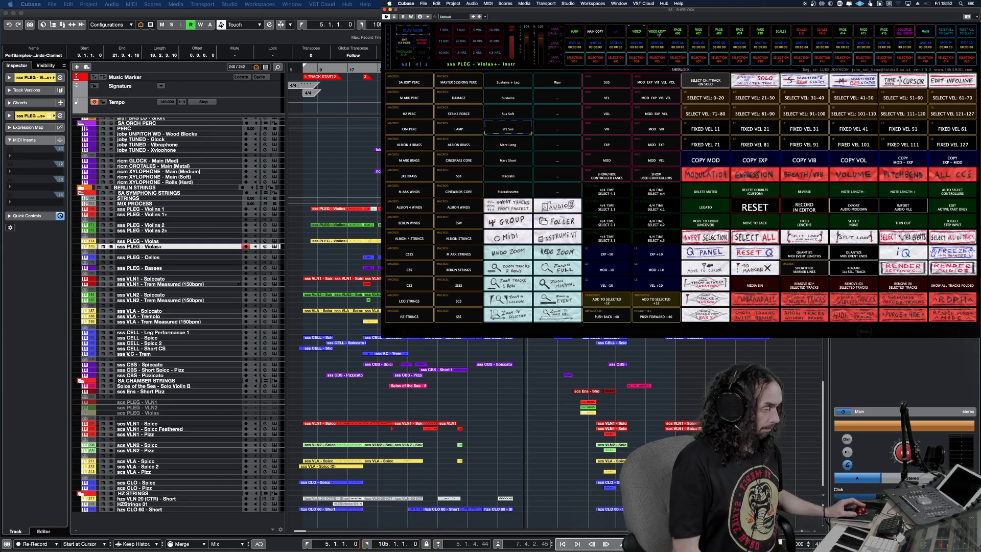
pyautogui.click(658, 32)
pyautogui.click(204, 381)
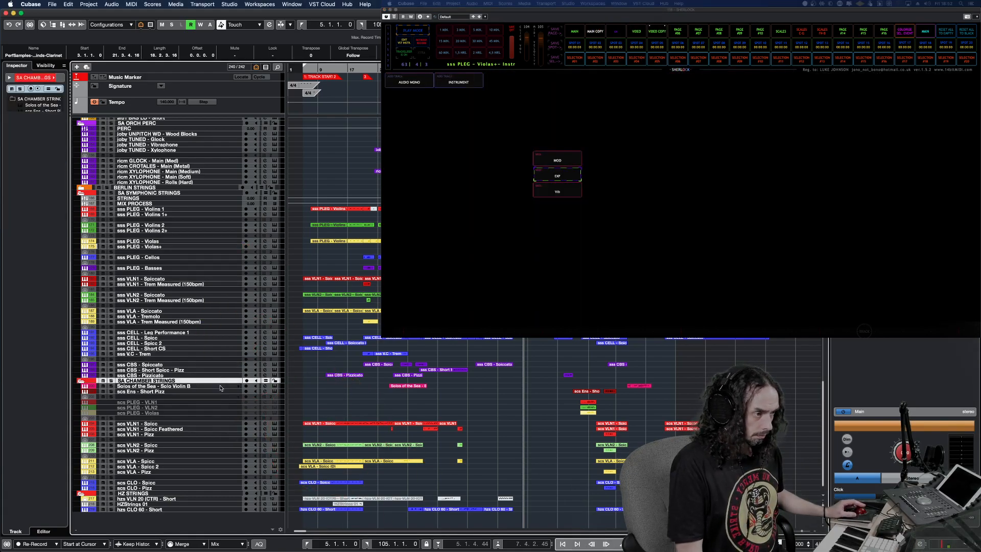
pyautogui.click(220, 388)
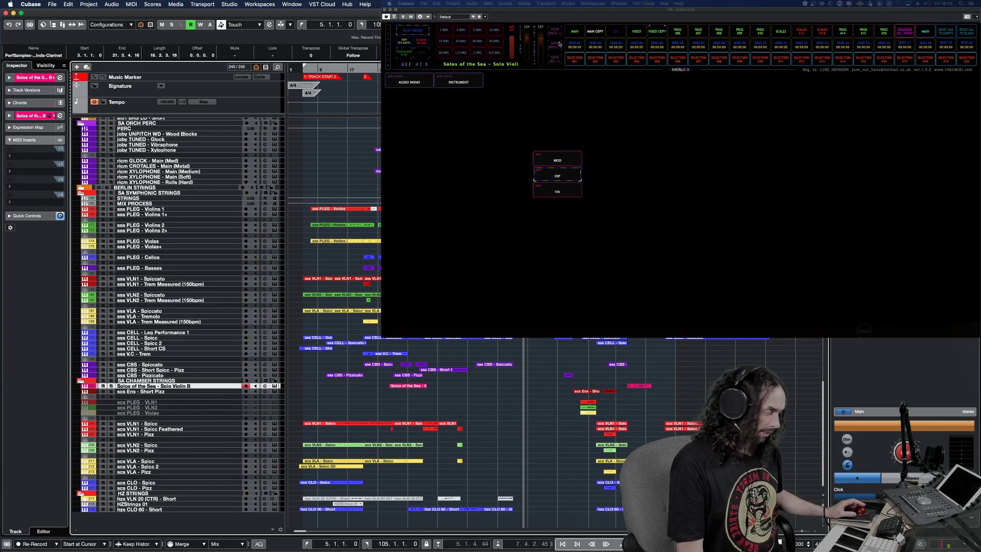
pyautogui.click(570, 97)
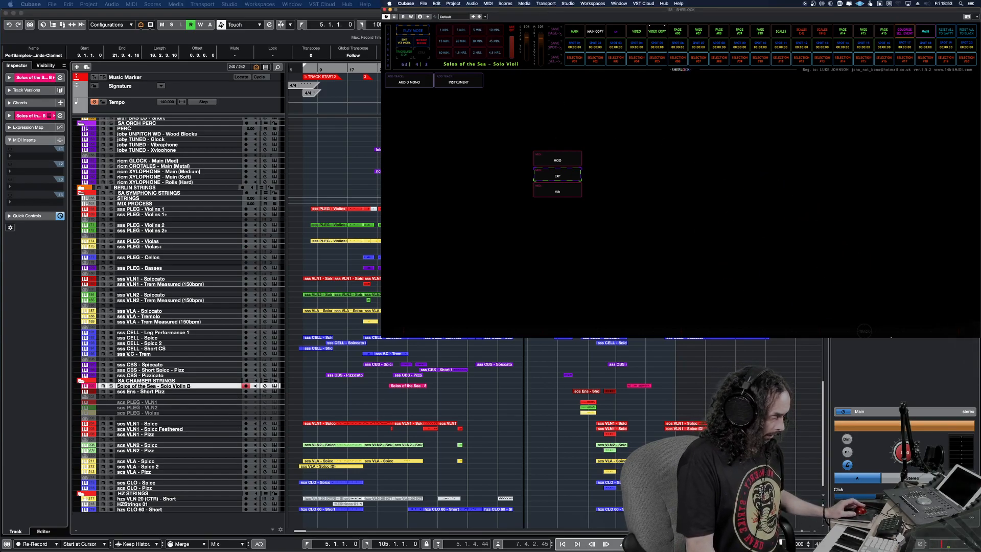
pyautogui.moveTo(861, 335); pyautogui.dragTo(856, 335)
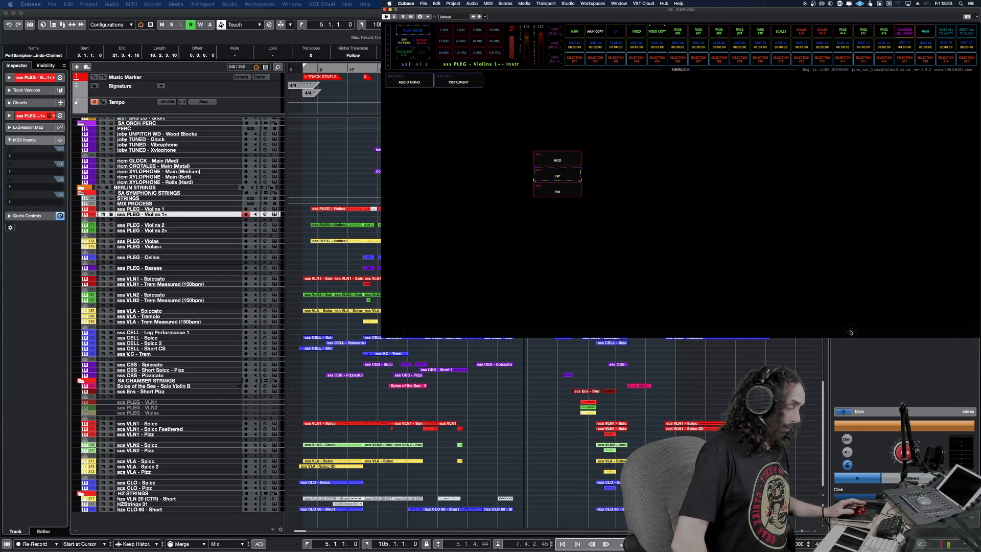
pyautogui.press('Up')
pyautogui.press('Up')
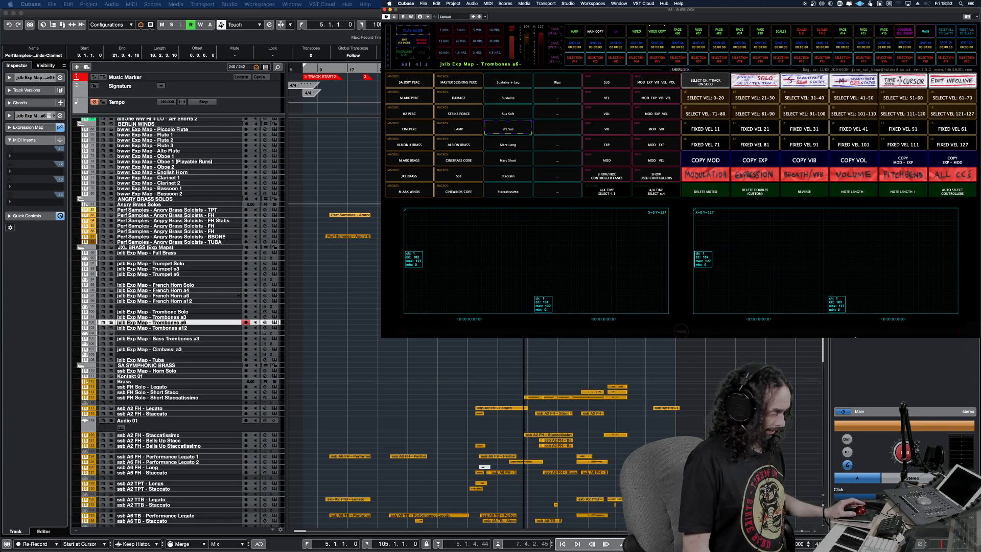
# Move the track slider to ssb A6 FH - Long, then select the sss CELL - Leg Performance 1 track in the project.
pyautogui.moveTo(680, 335); pyautogui.dragTo(751, 336)
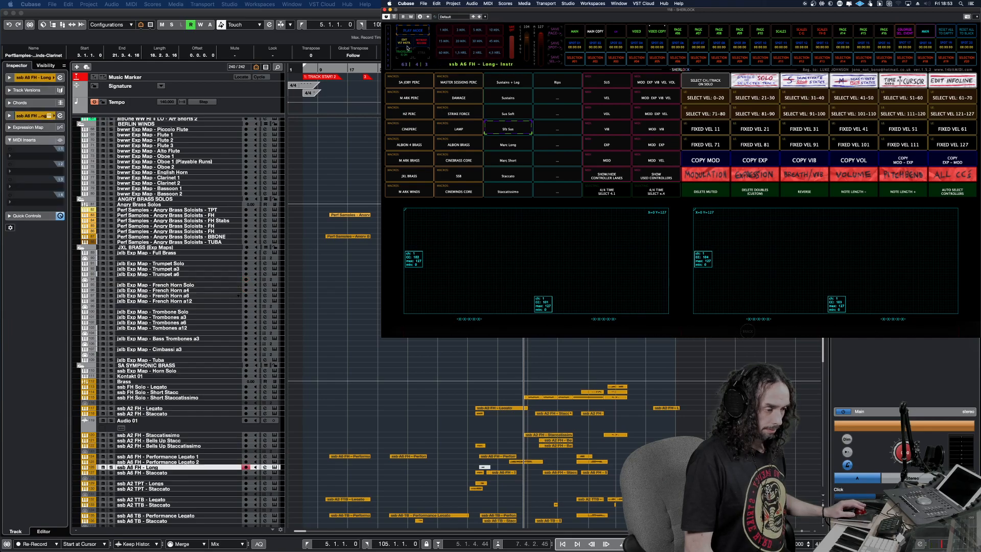
pyautogui.scroll(-10, 417, 448)
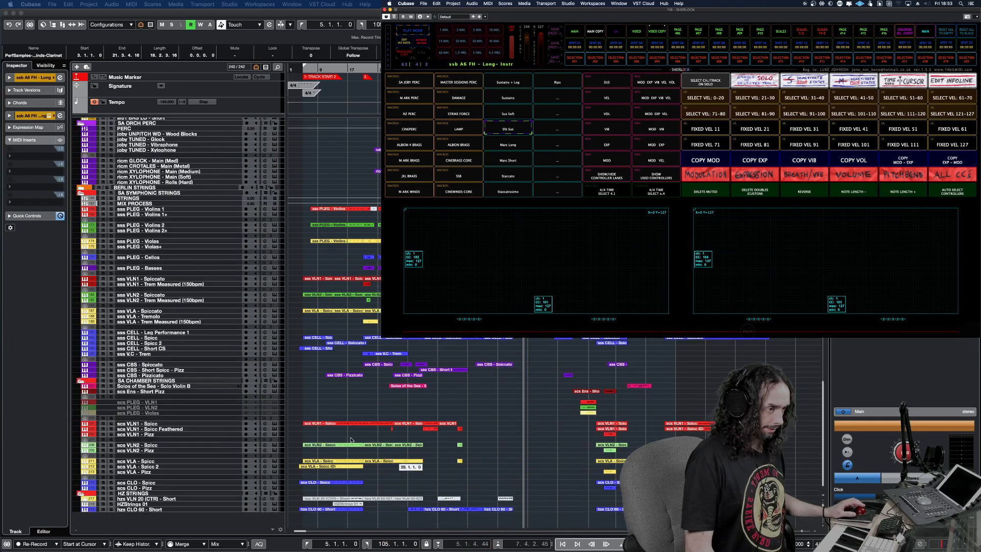
pyautogui.click(183, 333)
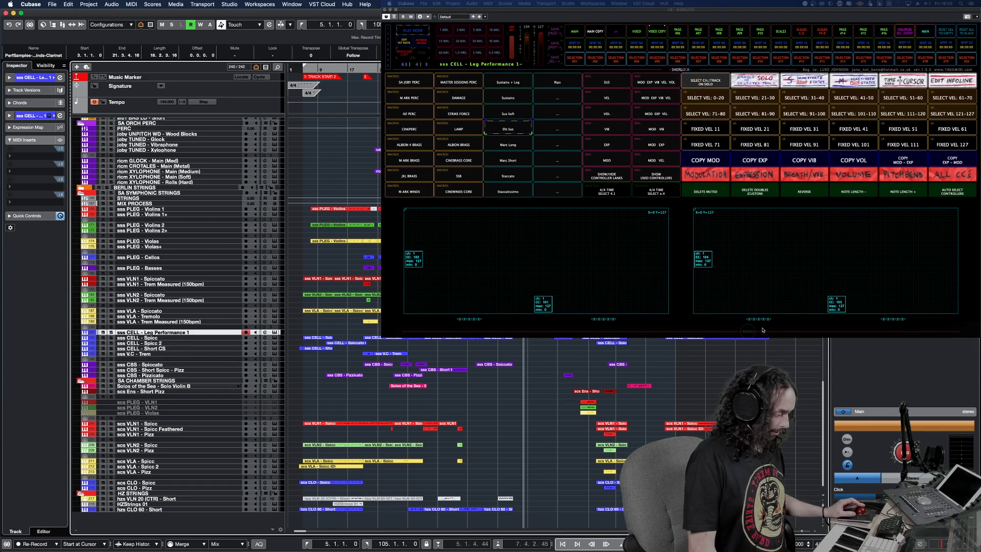
pyautogui.moveTo(749, 334); pyautogui.dragTo(650, 333)
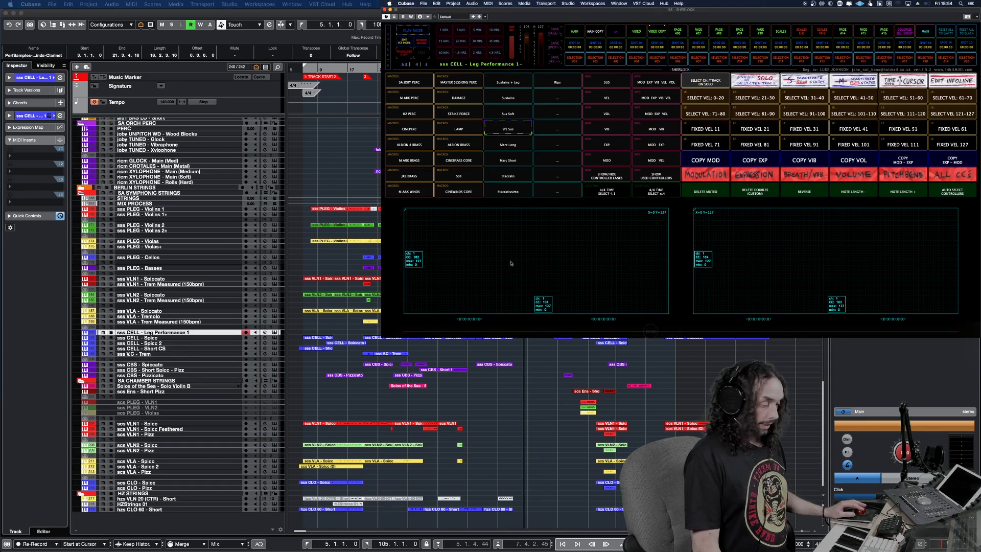
# Move the first XY pad's point to X=71 Y=54, then assign CC 1 to both of its axes in Edit mode.
pyautogui.moveTo(518, 250); pyautogui.dragTo(561, 270)
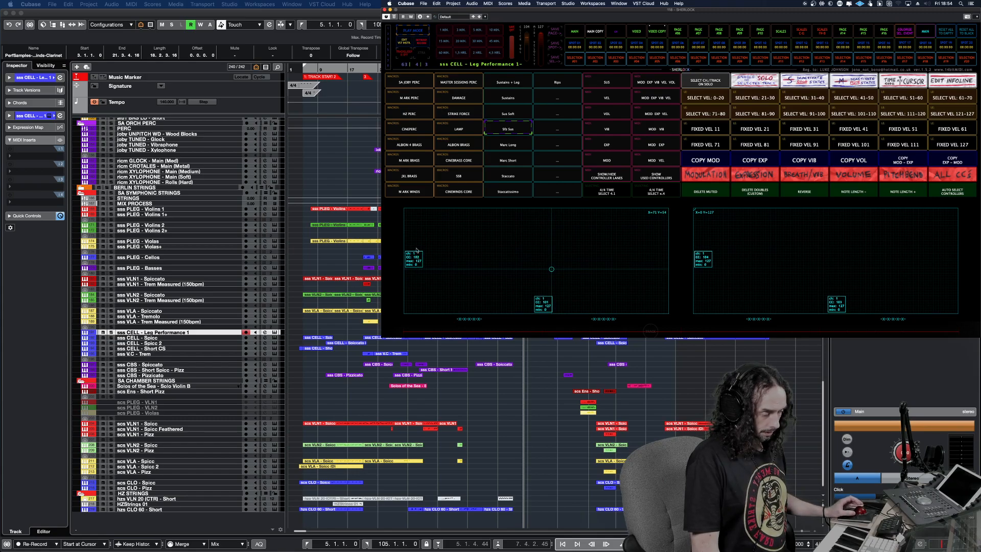
pyautogui.click(413, 32)
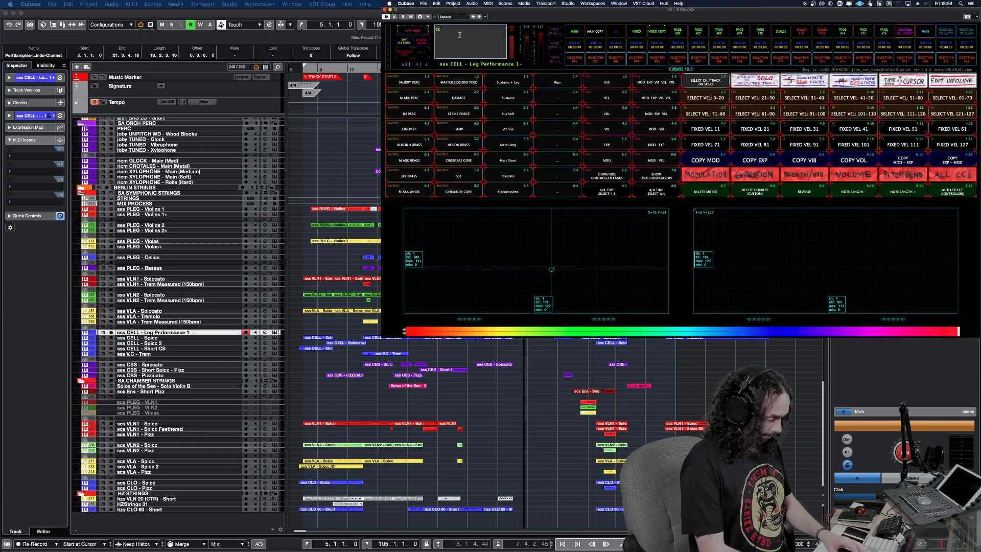
pyautogui.write('1')
pyautogui.press('Return')
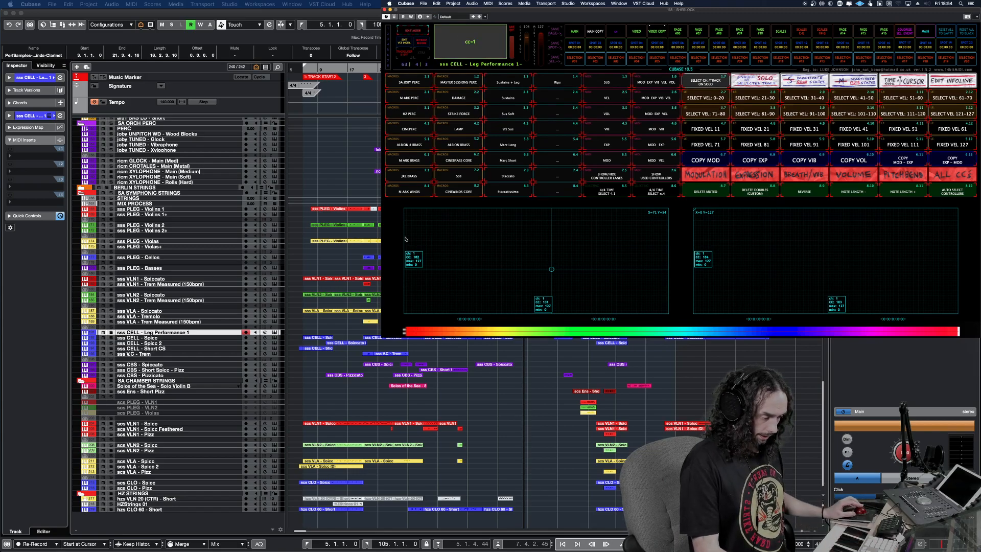
pyautogui.click(417, 260)
pyautogui.moveTo(451, 256); pyautogui.dragTo(544, 303)
# Assign CC 11 to both axes of the first XY pad and return to Play mode.
pyautogui.click(481, 38)
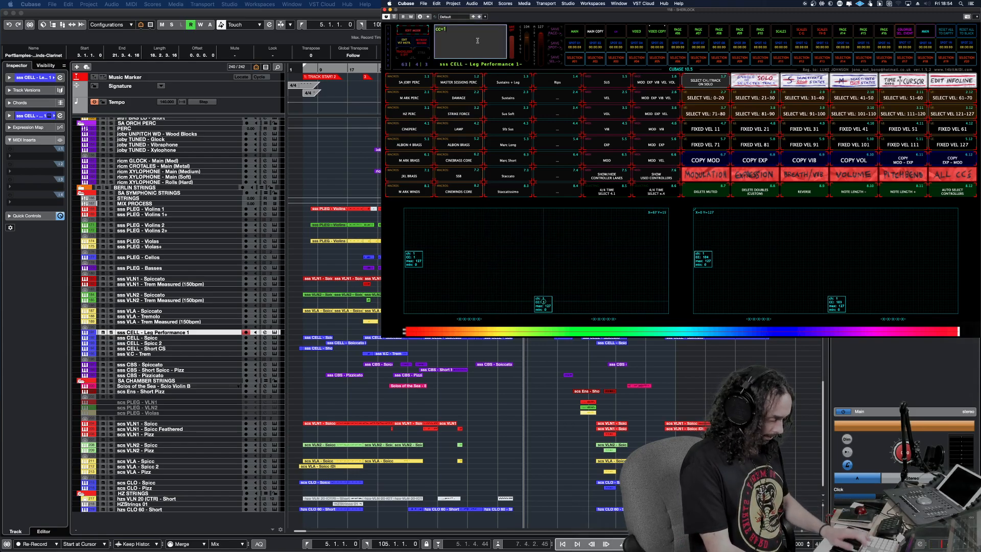
pyautogui.press('Return')
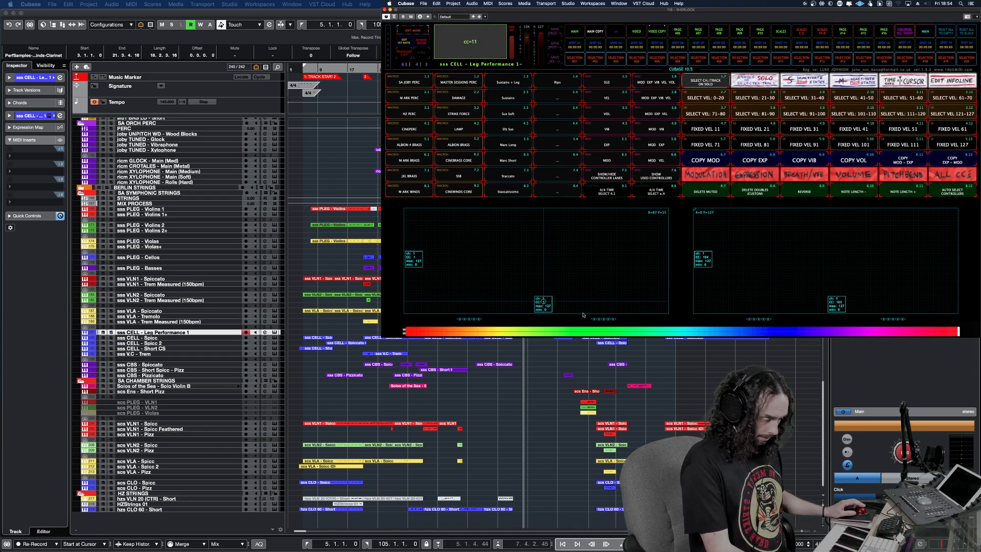
pyautogui.click(547, 306)
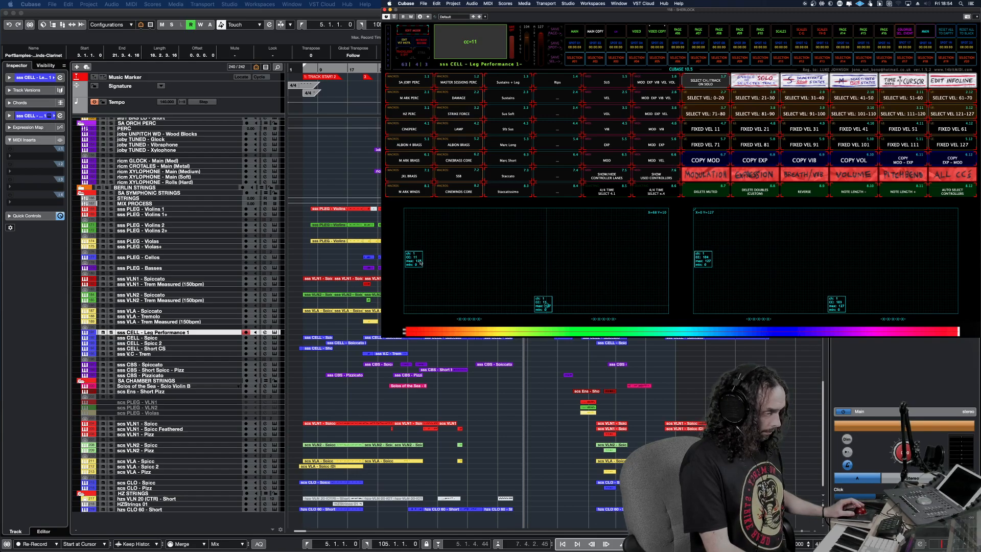
pyautogui.click(466, 35)
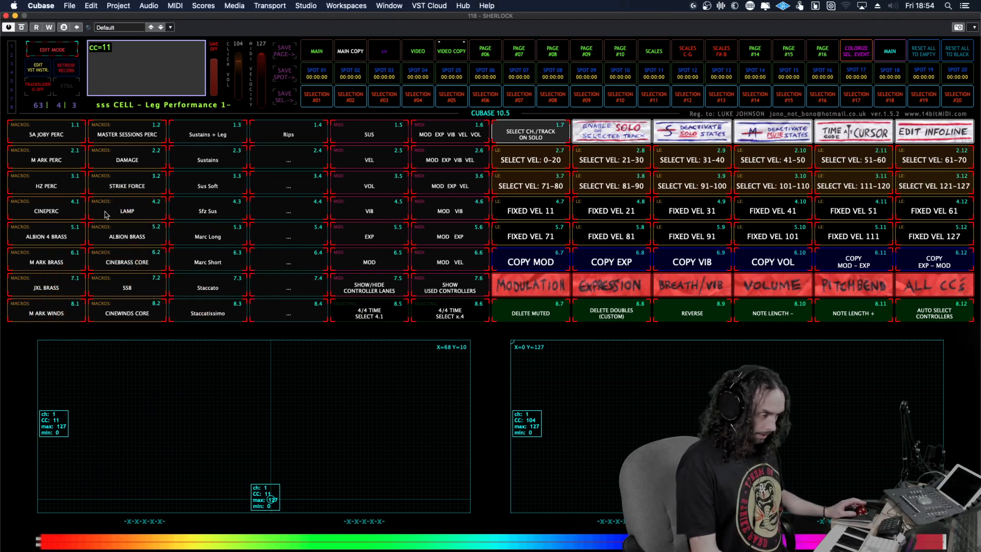
pyautogui.click(66, 51)
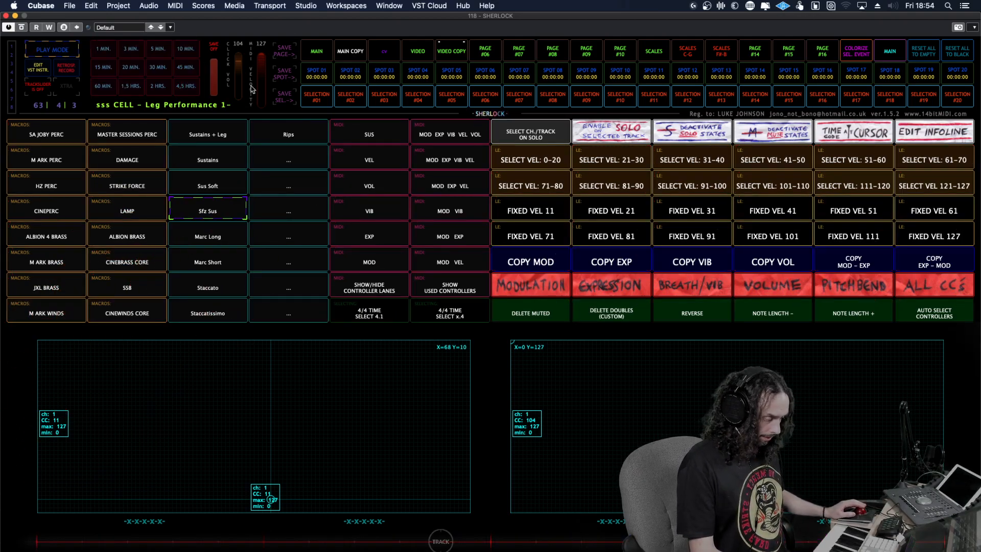
# Show two XY pads on the VIDEO COPY page and move their points to about X=75 Y=67 and X=94 Y=82.
pyautogui.click(441, 541)
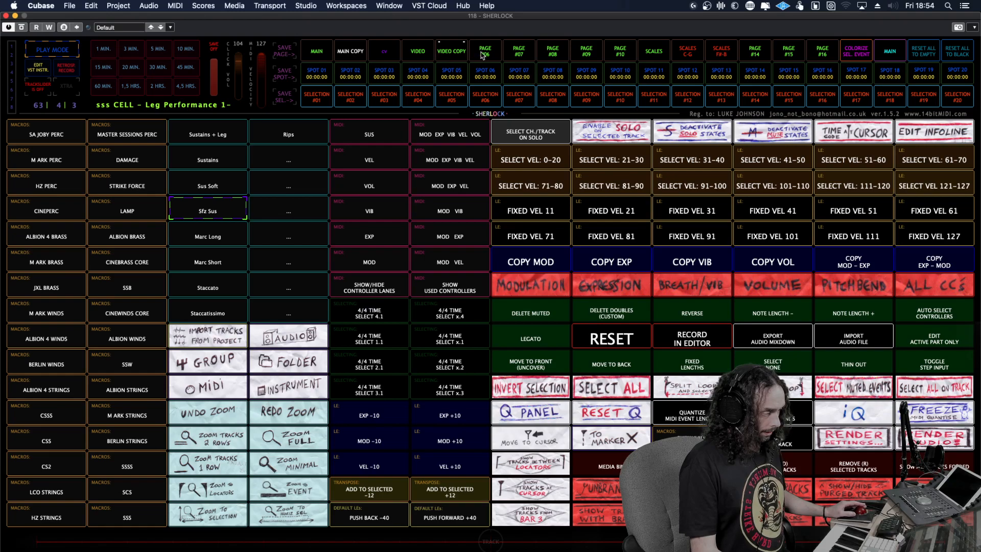
pyautogui.click(457, 53)
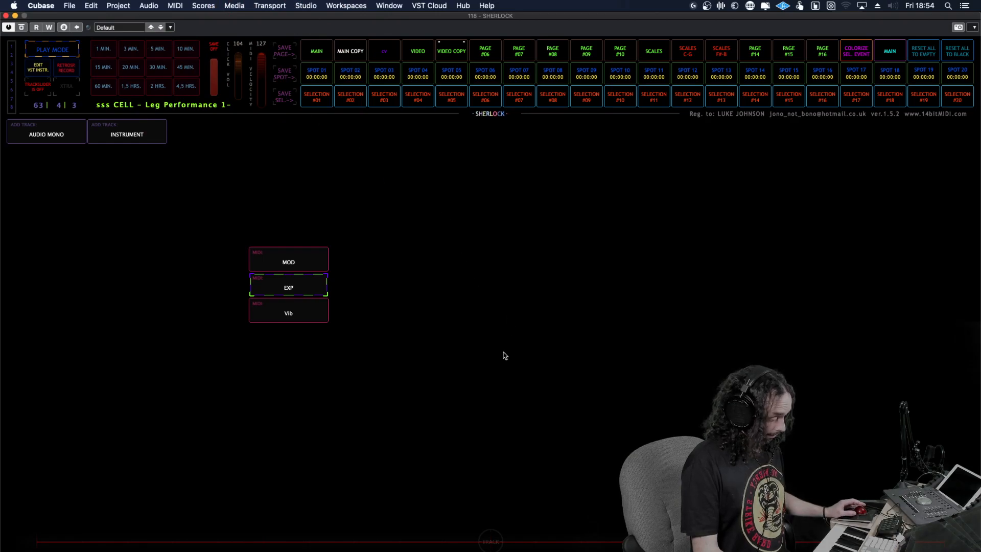
pyautogui.click(493, 541)
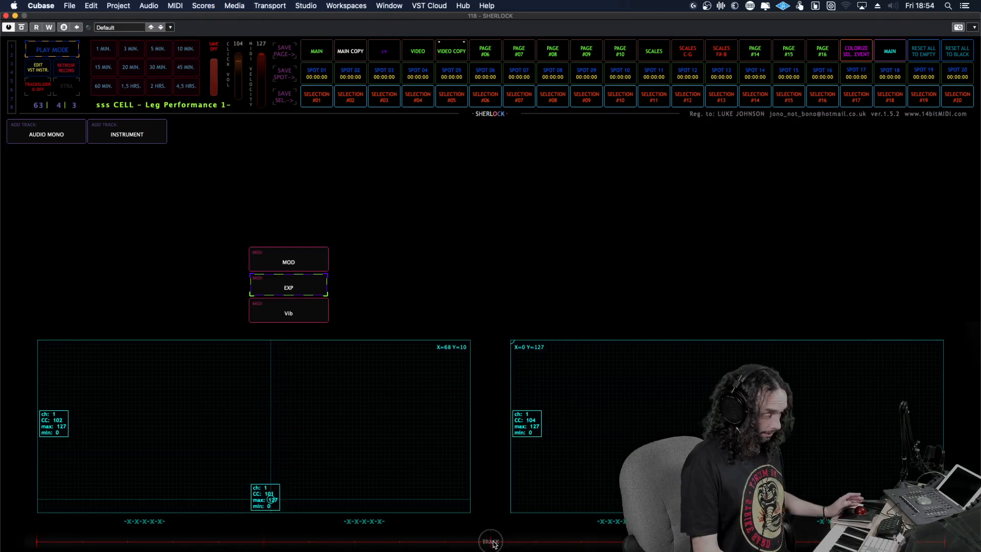
pyautogui.moveTo(340, 353); pyautogui.dragTo(293, 421)
pyautogui.moveTo(833, 371); pyautogui.dragTo(833, 403)
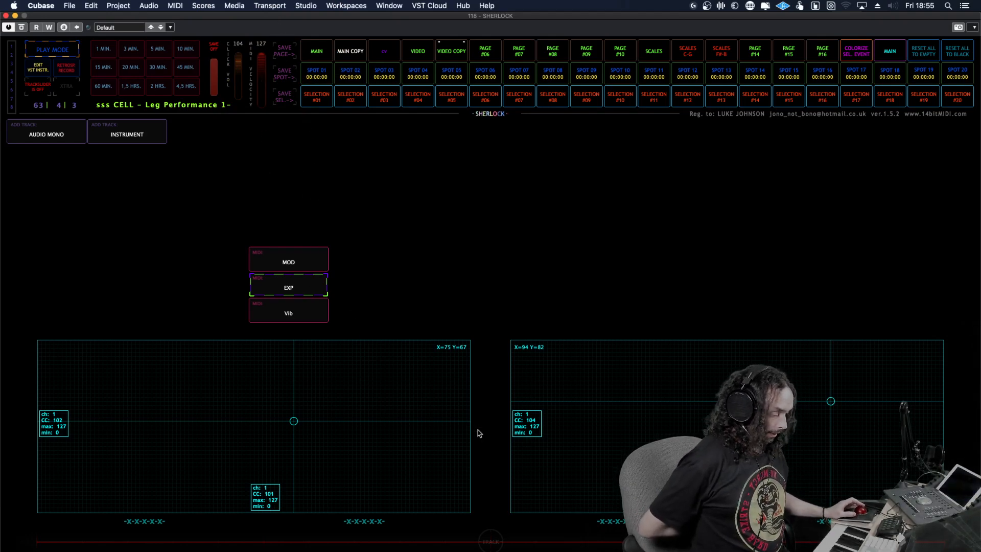
# Hide the XY pads on the VIDEO COPY page and set the volume slider to 127.
pyautogui.click(491, 544)
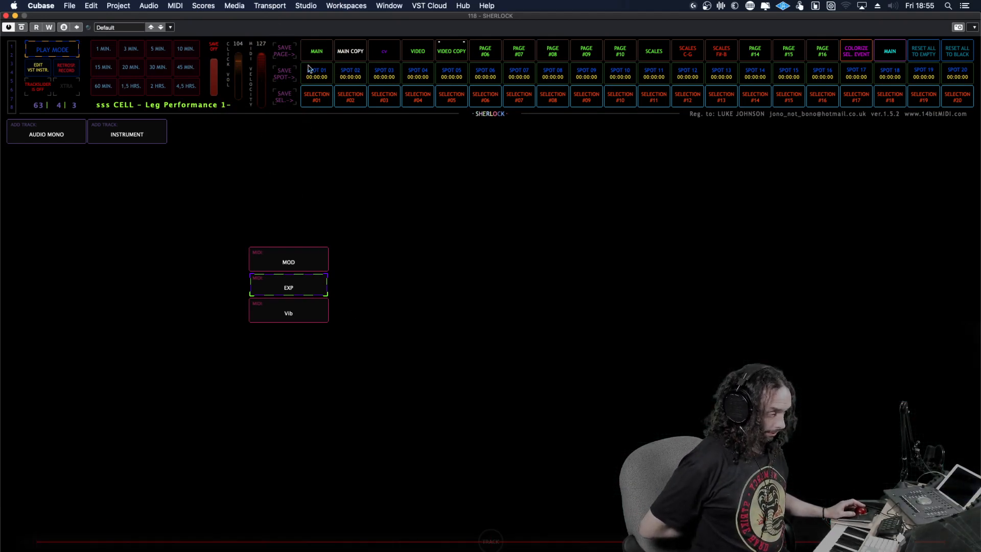
pyautogui.click(238, 45)
pyautogui.write('127')
pyautogui.press('Return')
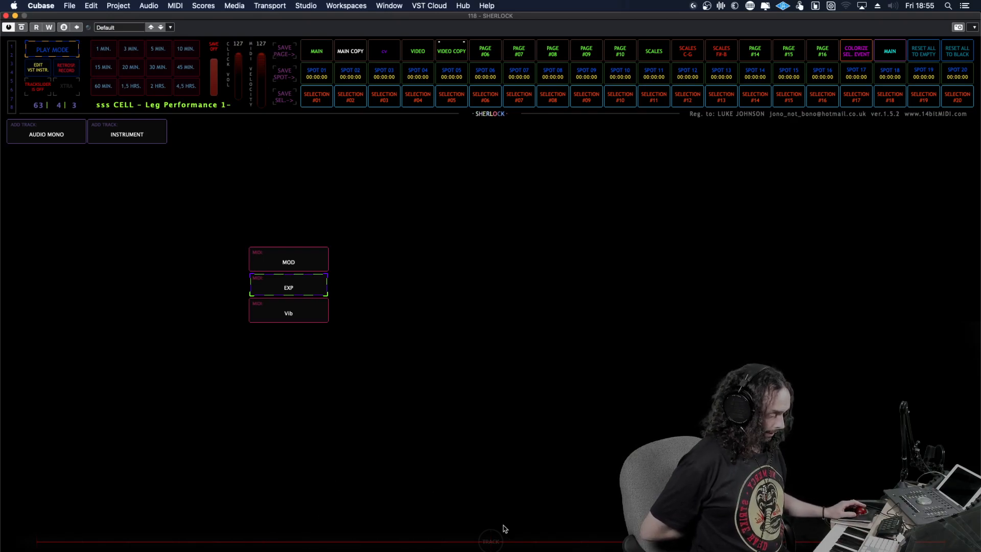
# Show four XY pads and move their points to about X=58 Y=79, X=73 Y=80, X=52 Y=87 and X=58 Y=55.
pyautogui.click(490, 542)
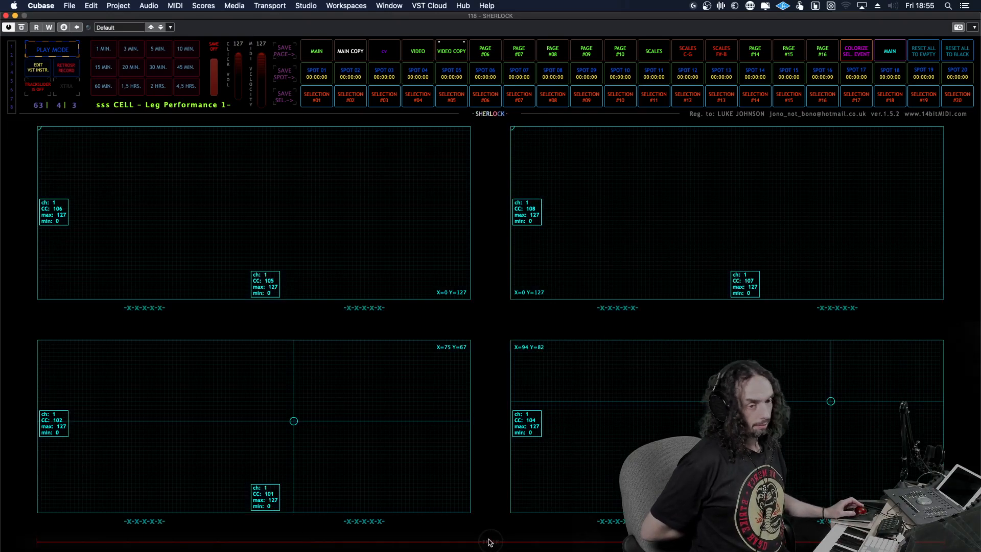
pyautogui.moveTo(259, 228); pyautogui.dragTo(233, 192)
pyautogui.moveTo(190, 443); pyautogui.dragTo(280, 404)
pyautogui.moveTo(641, 213); pyautogui.dragTo(689, 180)
pyautogui.moveTo(872, 467); pyautogui.dragTo(708, 438)
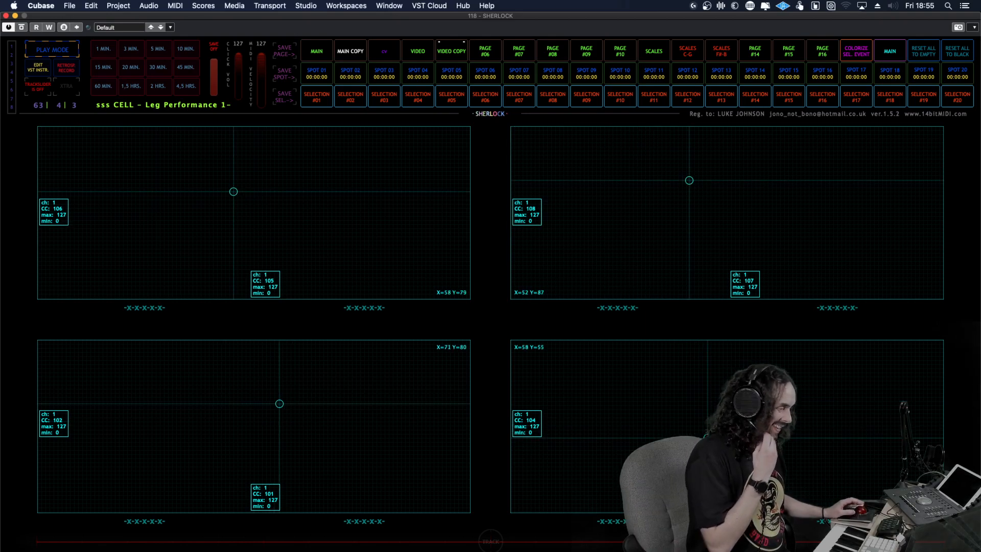
# Hide the four XY pads, turn the track slider on, and set the volume slider to about 93 and the MIDI velocity slider to about 96.
pyautogui.click(499, 536)
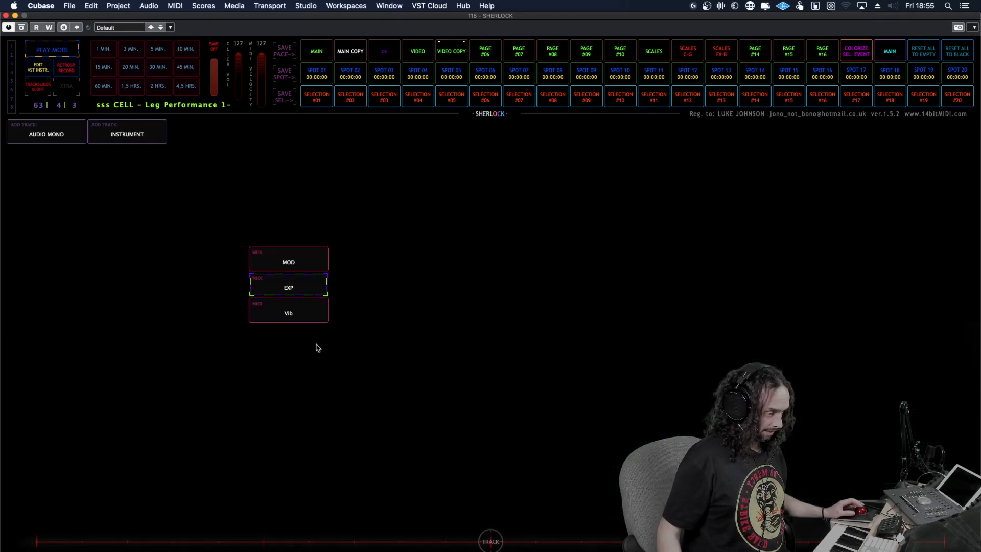
pyautogui.click(42, 88)
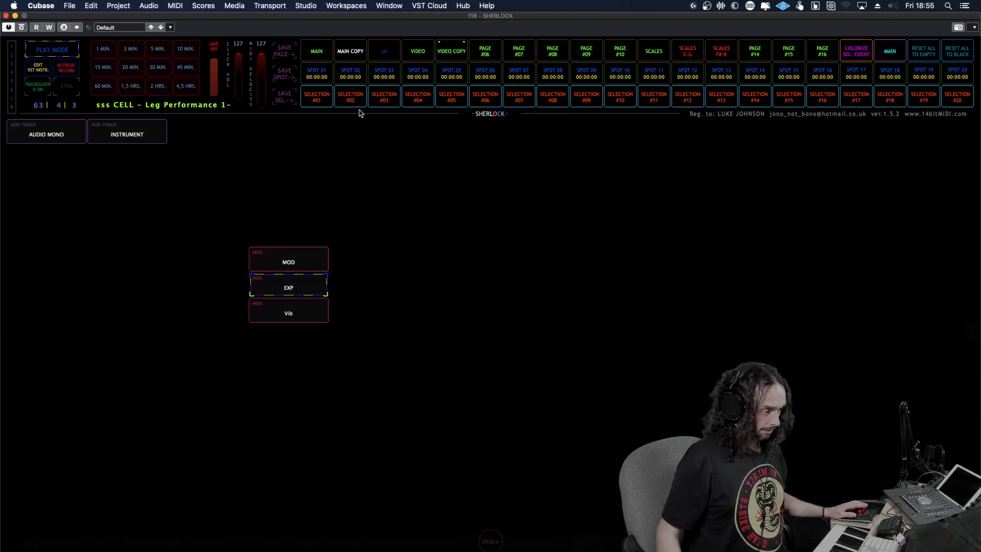
pyautogui.click(260, 63)
pyautogui.click(239, 62)
# Show the fader layout and enter cc=1 in Edit mode as the controller assignment for the first fader.
pyautogui.click(489, 542)
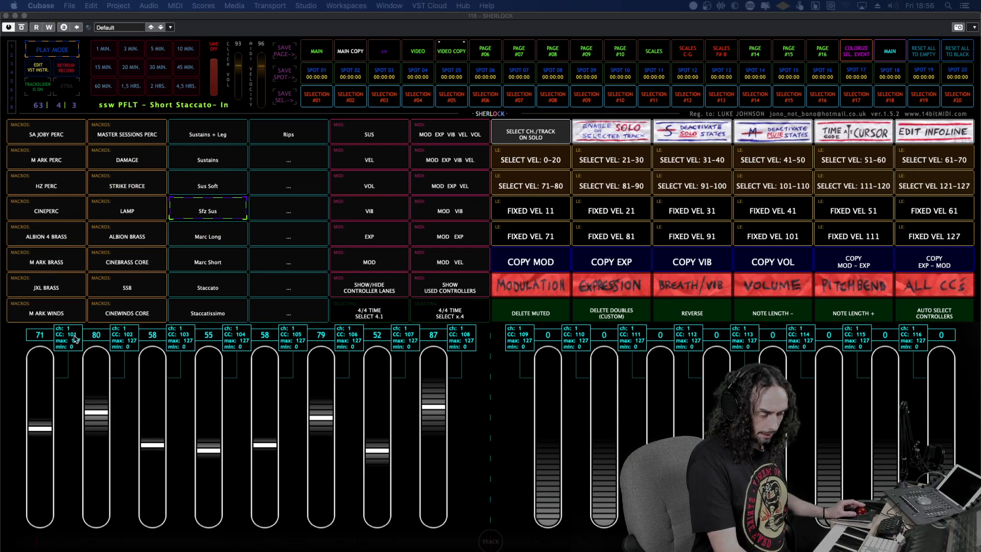
pyautogui.click(77, 43)
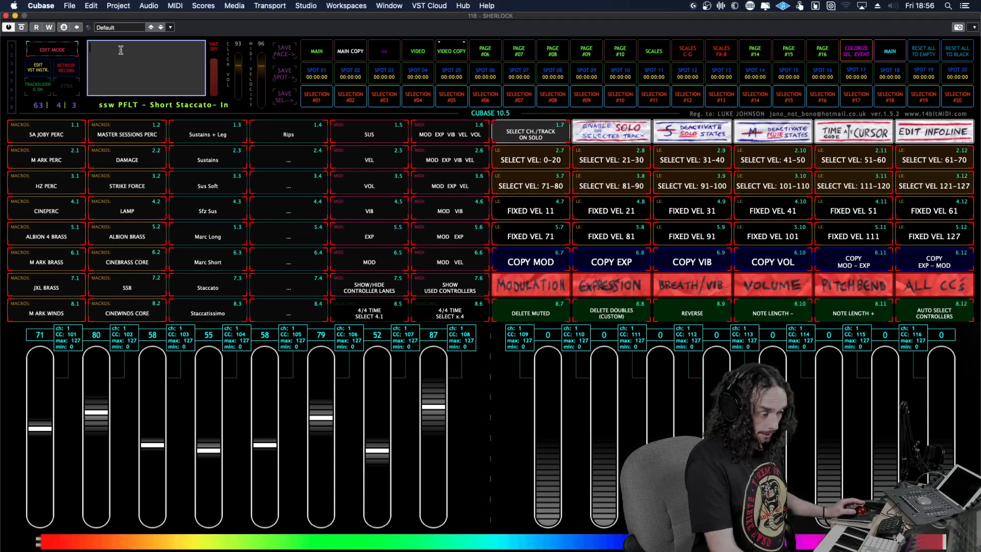
pyautogui.write('c=1')
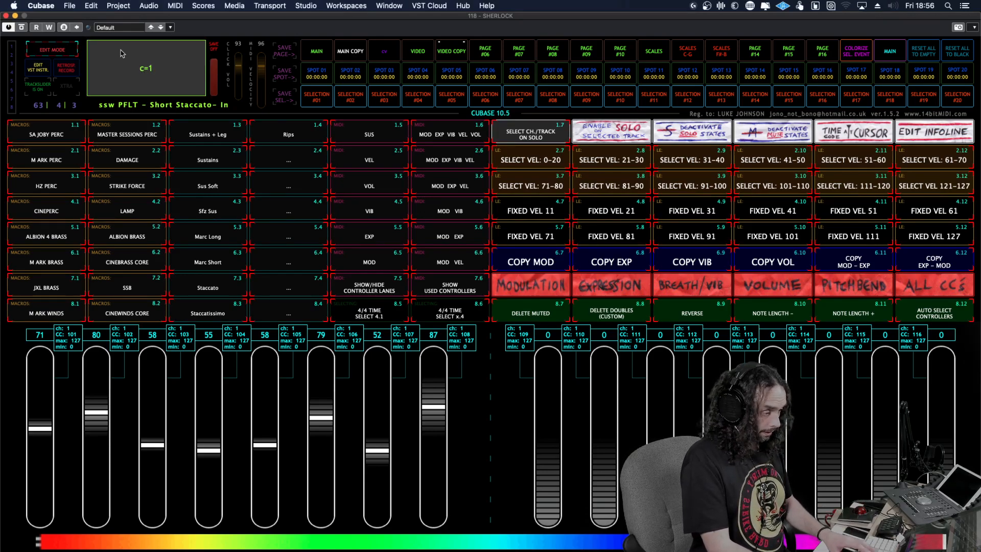
pyautogui.press('Return')
pyautogui.click(117, 59)
pyautogui.click(94, 49)
pyautogui.write('c')
pyautogui.press('Return')
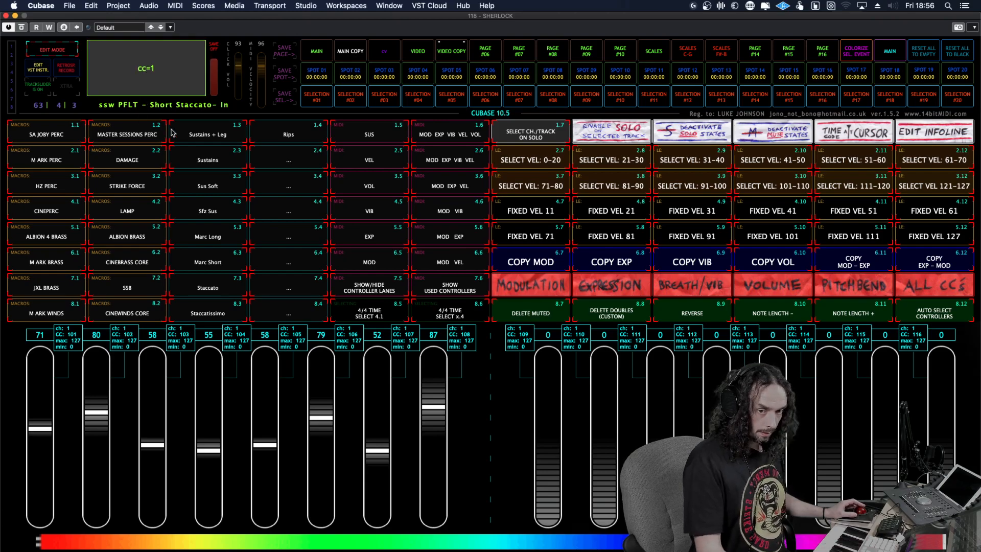
# Set the first fader to 78 and return SHERLOCK to Play mode.
pyautogui.moveTo(39, 429); pyautogui.dragTo(40, 417)
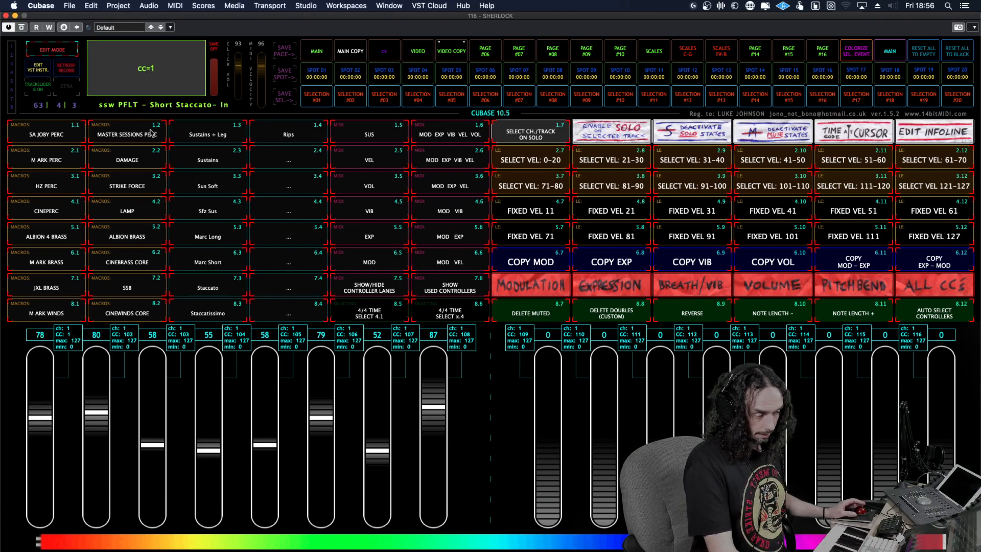
pyautogui.click(58, 49)
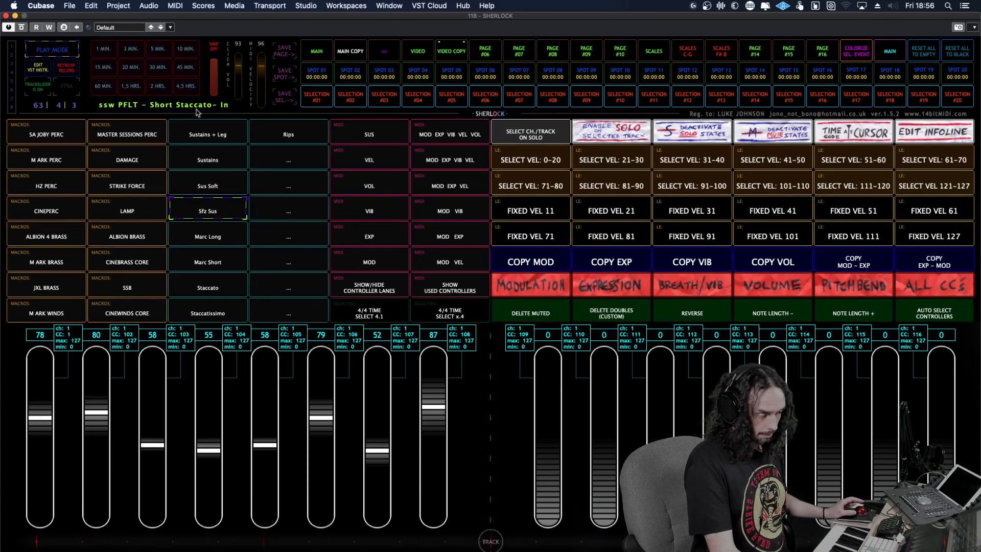
pyautogui.click(443, 49)
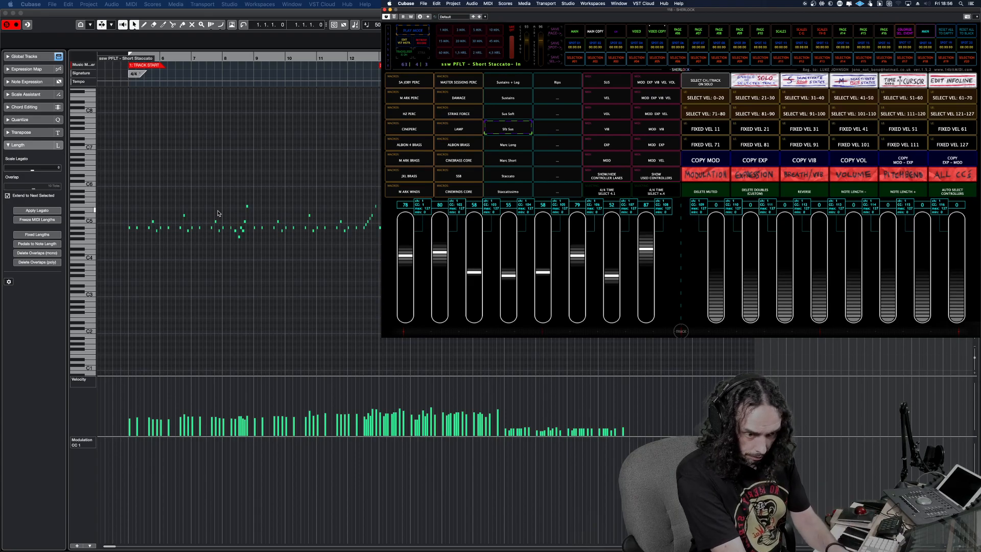
# Move the first fader up and down to send CC 1 to the Modulation lane, leaving it at about 85.
pyautogui.click(406, 261)
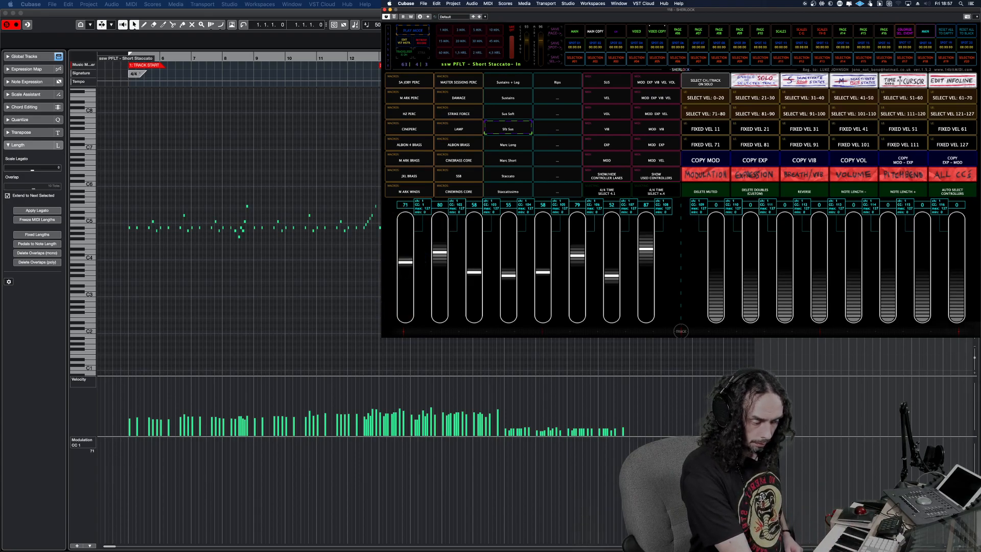
pyautogui.click(218, 211)
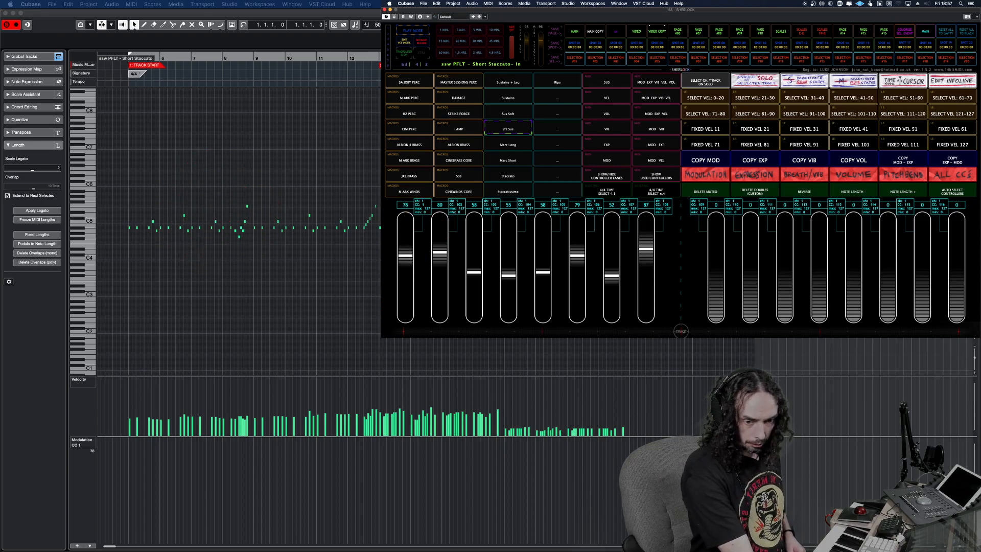
pyautogui.click(404, 260)
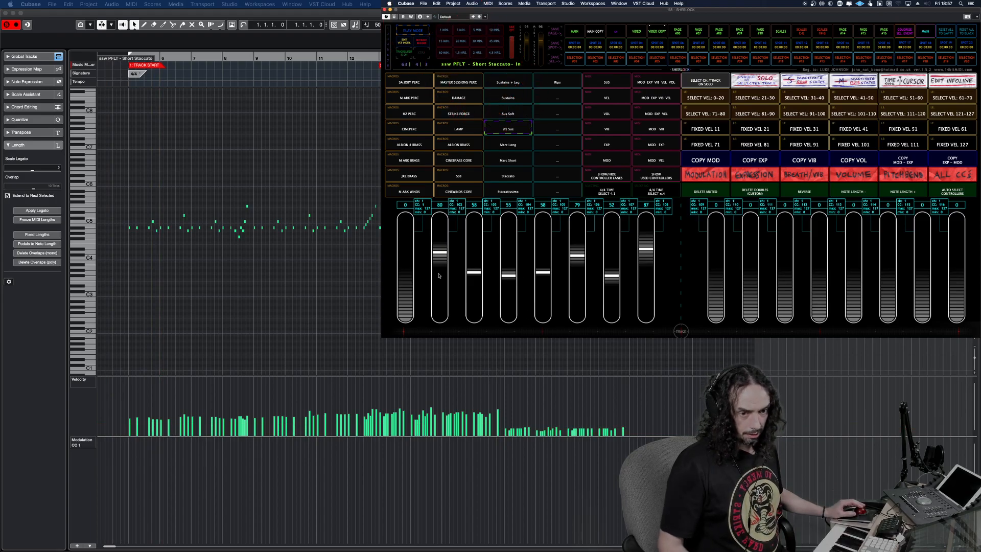
pyautogui.moveTo(404, 282); pyautogui.dragTo(417, 249)
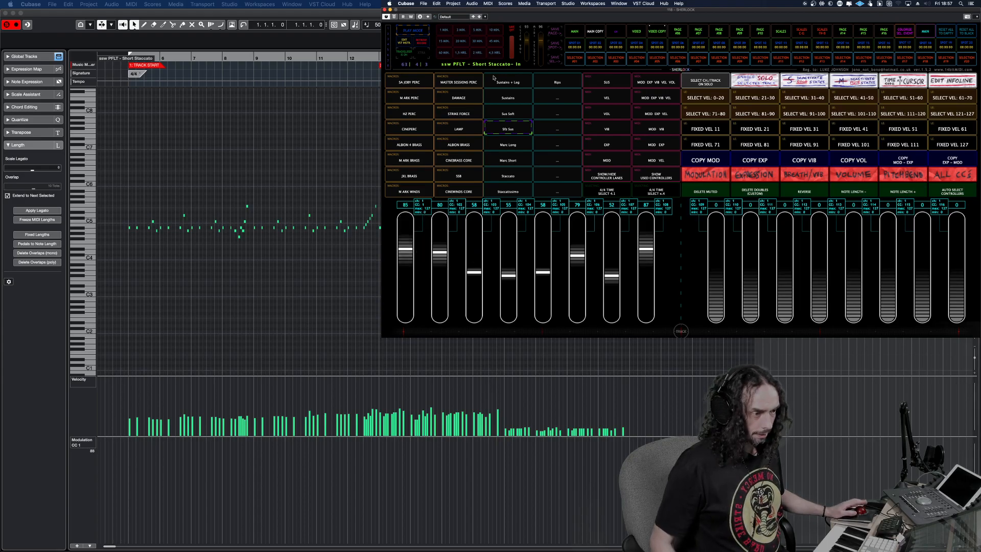
# Record modulation from the beginning of the ssw PFLT - Short Staccato part by riding the first fader, ending at 83.
pyautogui.click(123, 331)
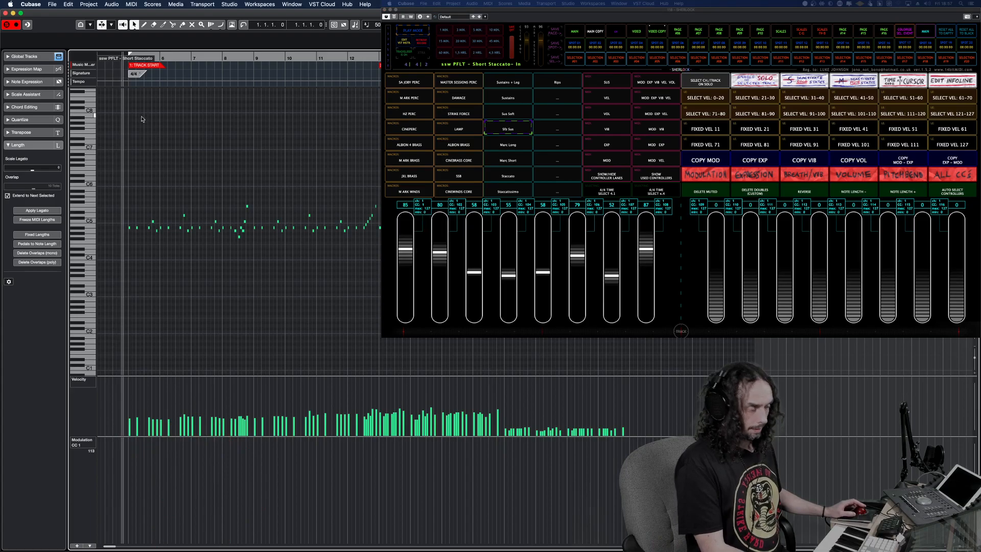
pyautogui.press('g')
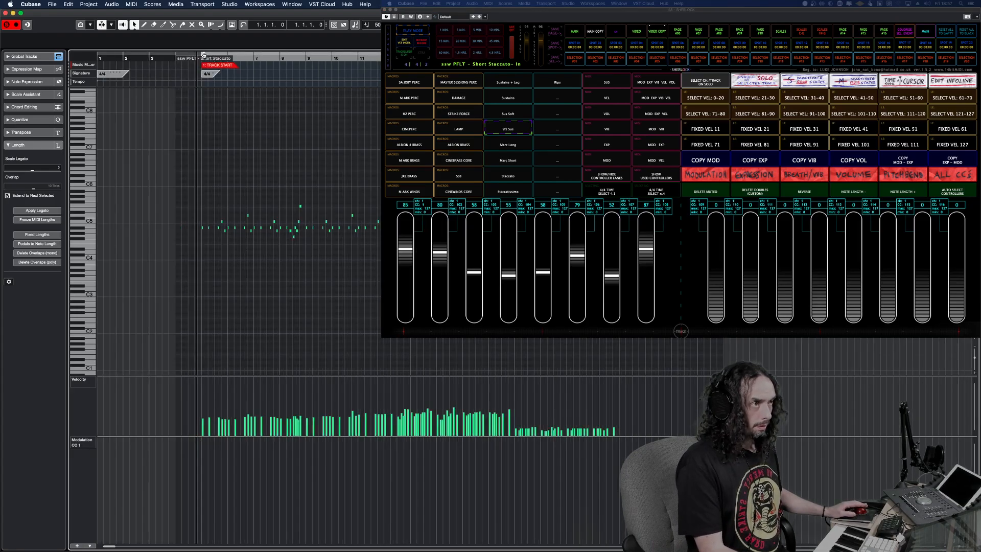
pyautogui.press('KP_1')
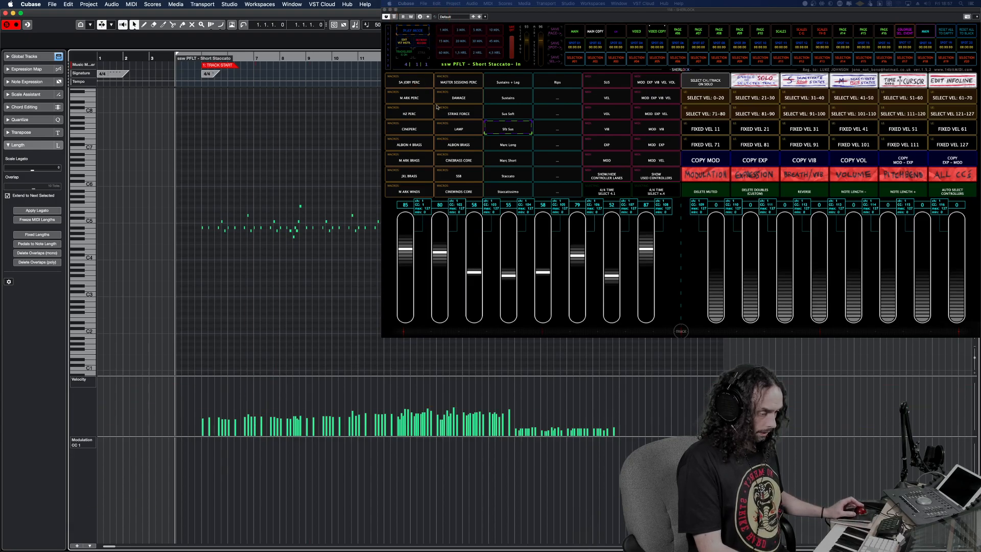
pyautogui.press('space')
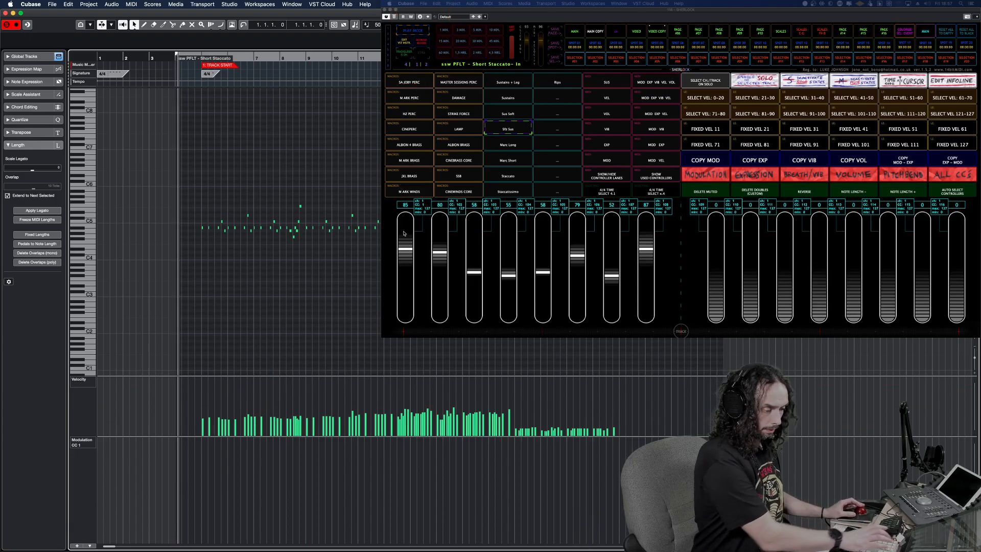
pyautogui.moveTo(405, 250)
pyautogui.mouseDown()
pyautogui.moveTo(405, 269)
pyautogui.moveTo(414, 235)
pyautogui.moveTo(417, 281)
pyautogui.moveTo(421, 238)
pyautogui.moveTo(436, 276)
pyautogui.moveTo(432, 225)
pyautogui.moveTo(431, 251)
pyautogui.mouseUp()
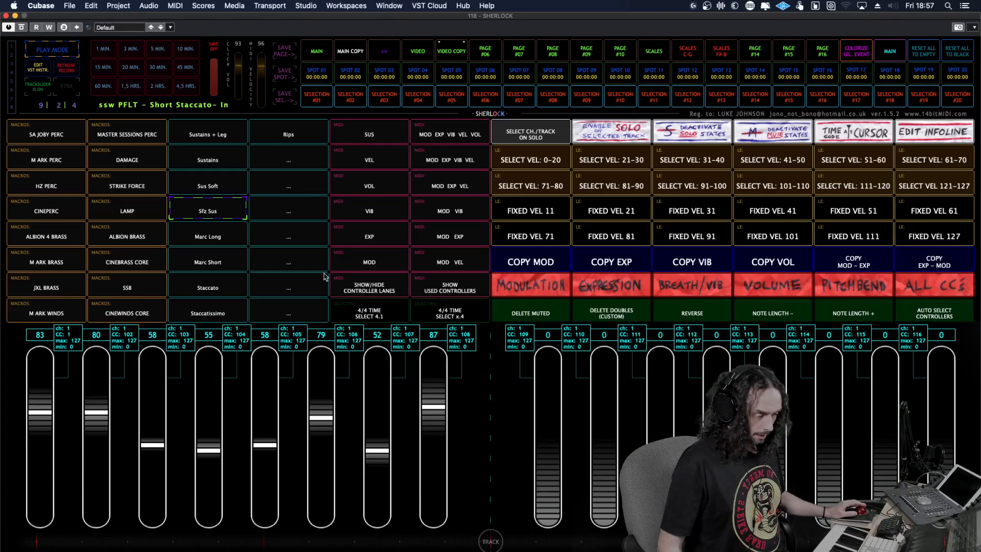
# Assign cc=11 to the second fader in Edit mode, set the fader to 75, and return to Play mode.
pyautogui.click(60, 54)
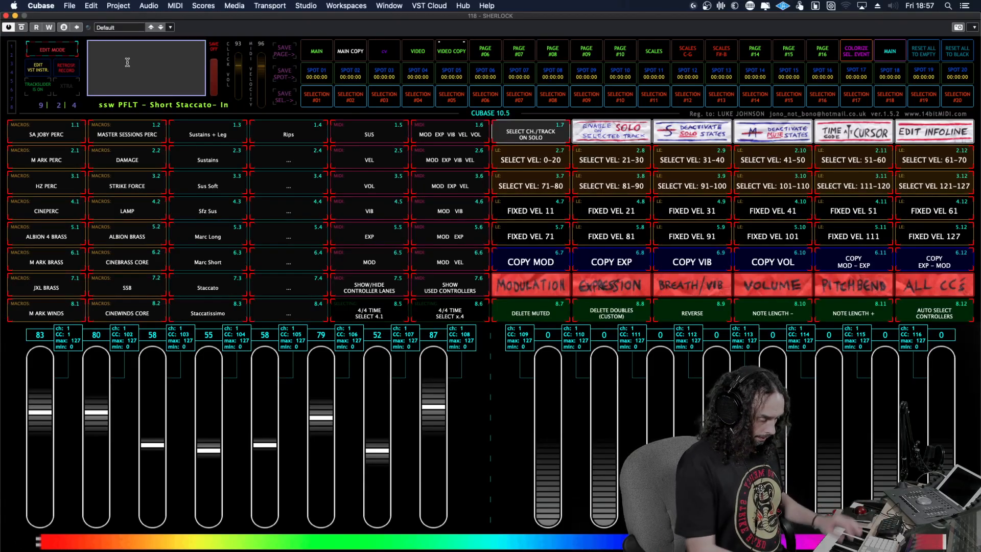
pyautogui.press('Return')
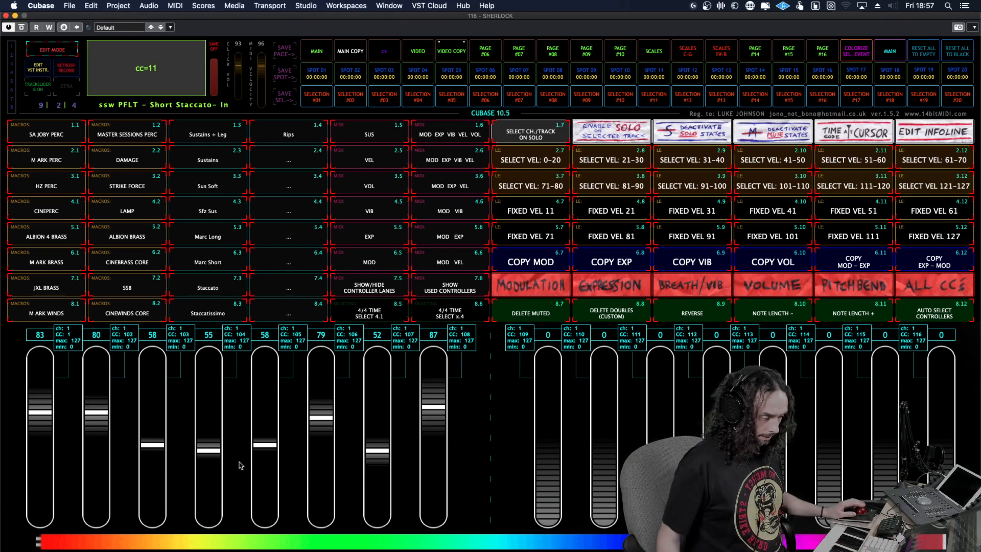
pyautogui.moveTo(94, 415)
pyautogui.mouseDown()
pyautogui.moveTo(93, 434)
pyautogui.moveTo(97, 423)
pyautogui.mouseUp()
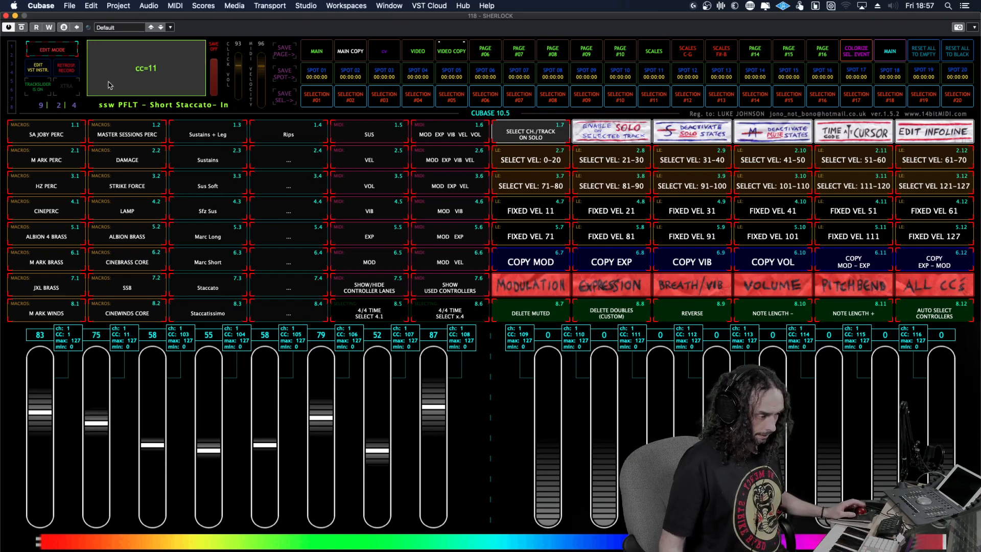
pyautogui.click(56, 50)
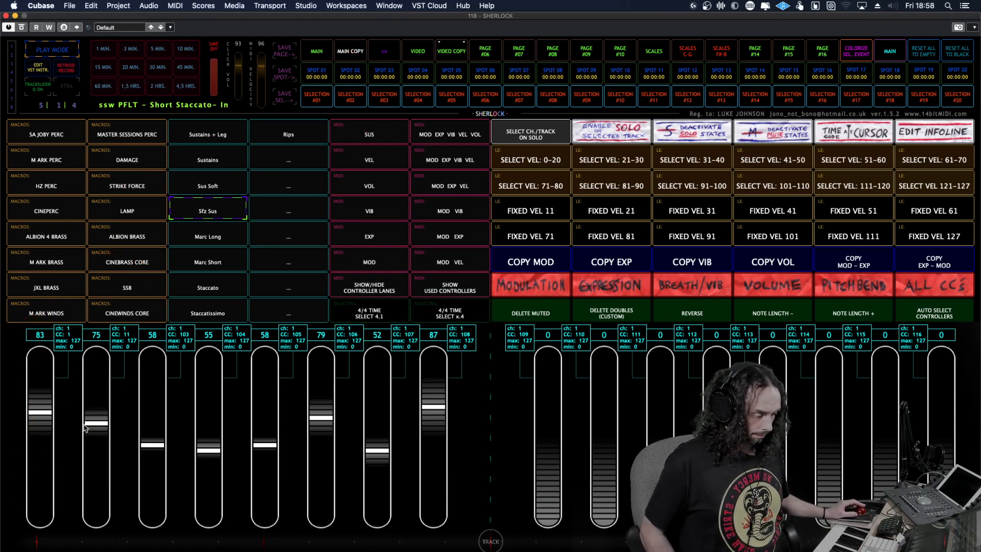
# Record expression moves with the second fader, ending at 70, and hide the fader layout.
pyautogui.moveTo(97, 437)
pyautogui.mouseDown()
pyautogui.moveTo(97, 468)
pyautogui.moveTo(97, 393)
pyautogui.moveTo(99, 480)
pyautogui.moveTo(97, 445)
pyautogui.moveTo(97, 467)
pyautogui.moveTo(107, 432)
pyautogui.moveTo(106, 468)
pyautogui.moveTo(126, 430)
pyautogui.mouseUp()
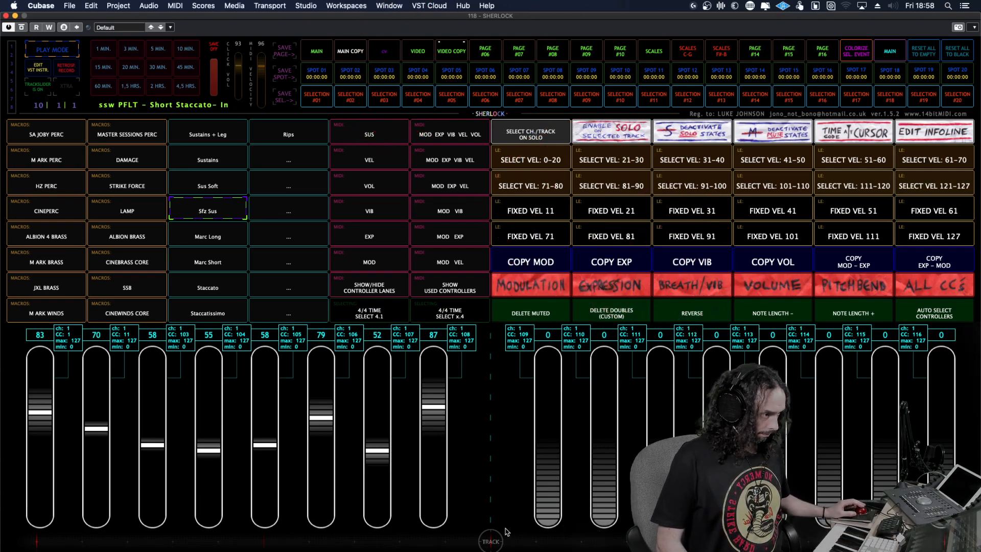
pyautogui.click(493, 544)
pyautogui.click(494, 545)
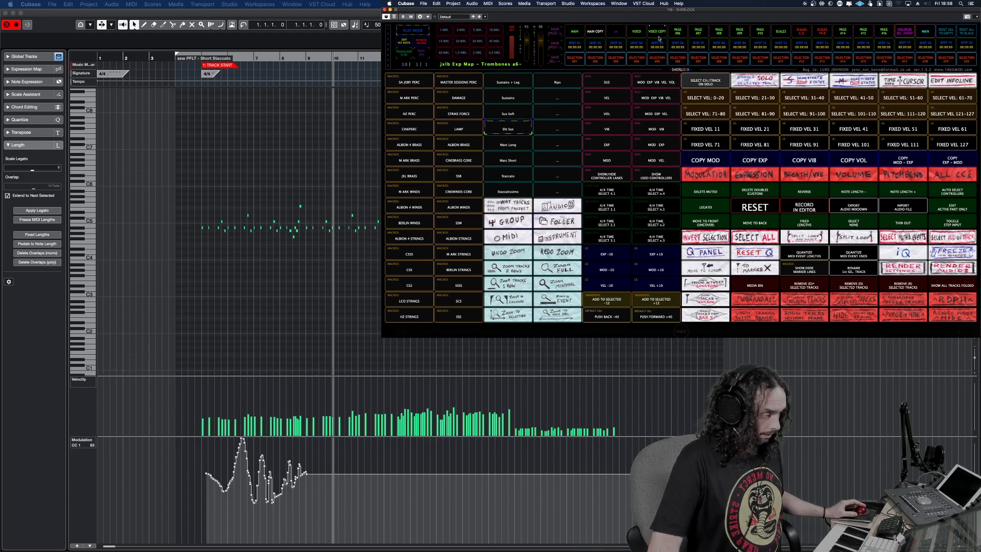
# Recall the VIDEO COPY page and switch the controller lane between the EXP and MOD setups.
pyautogui.click(635, 34)
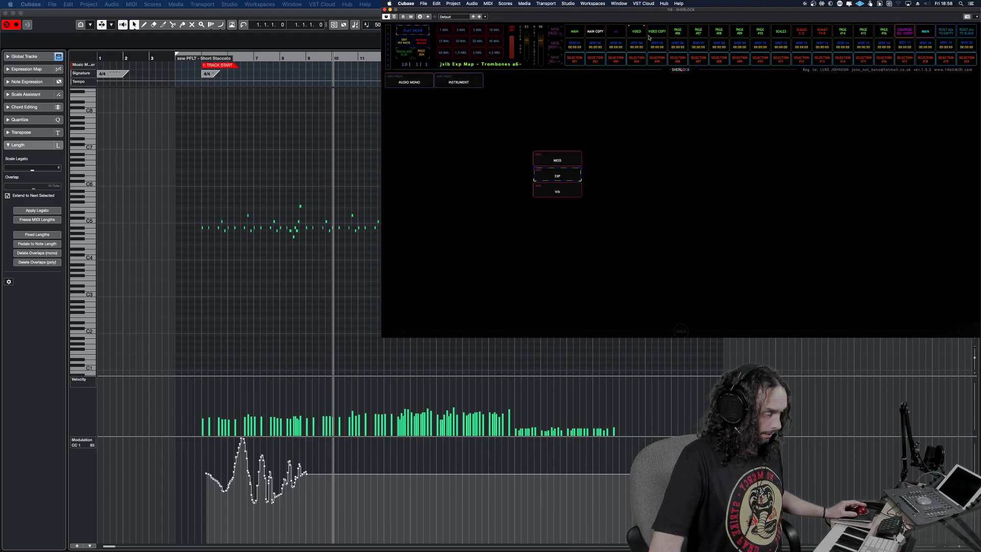
pyautogui.click(653, 33)
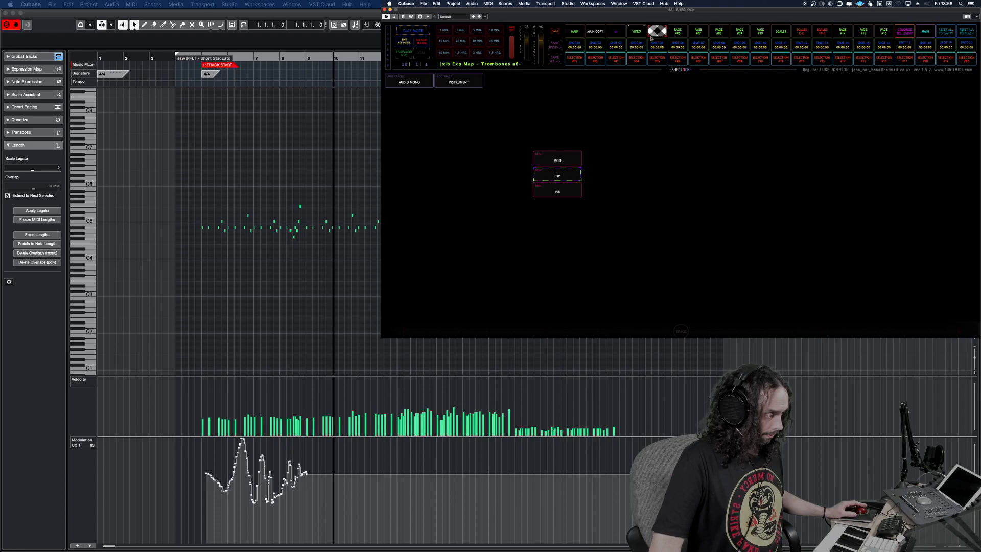
pyautogui.click(557, 177)
pyautogui.click(562, 159)
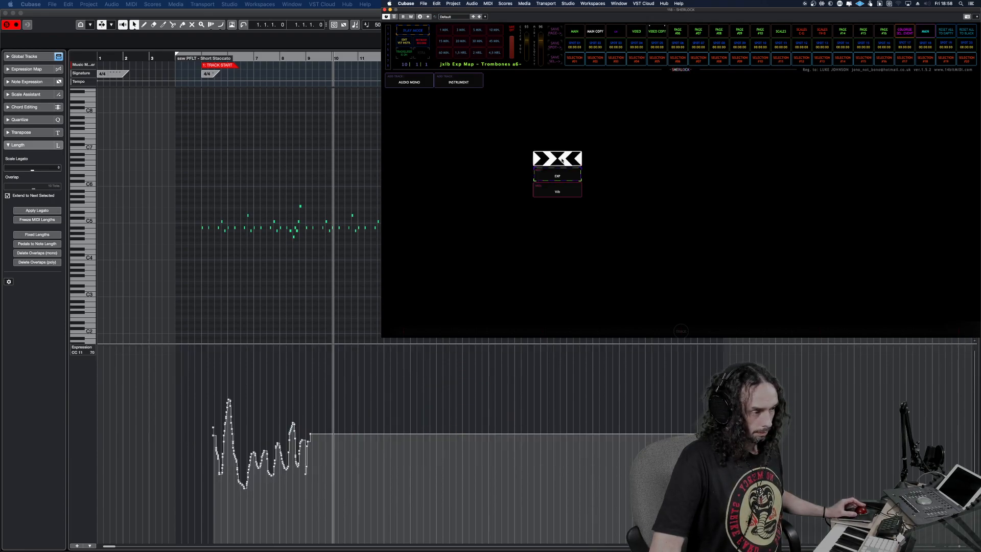
pyautogui.click(563, 177)
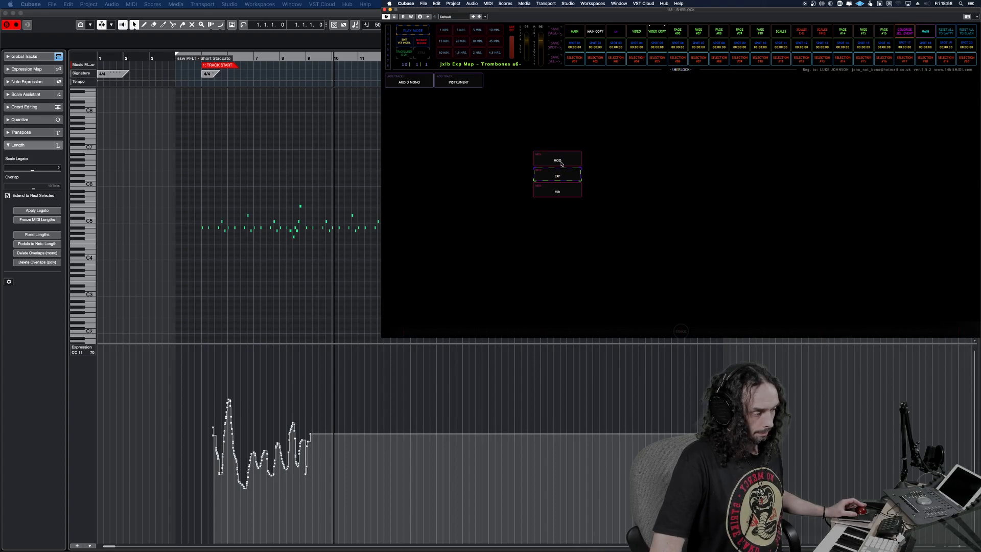
pyautogui.click(561, 163)
pyautogui.click(561, 175)
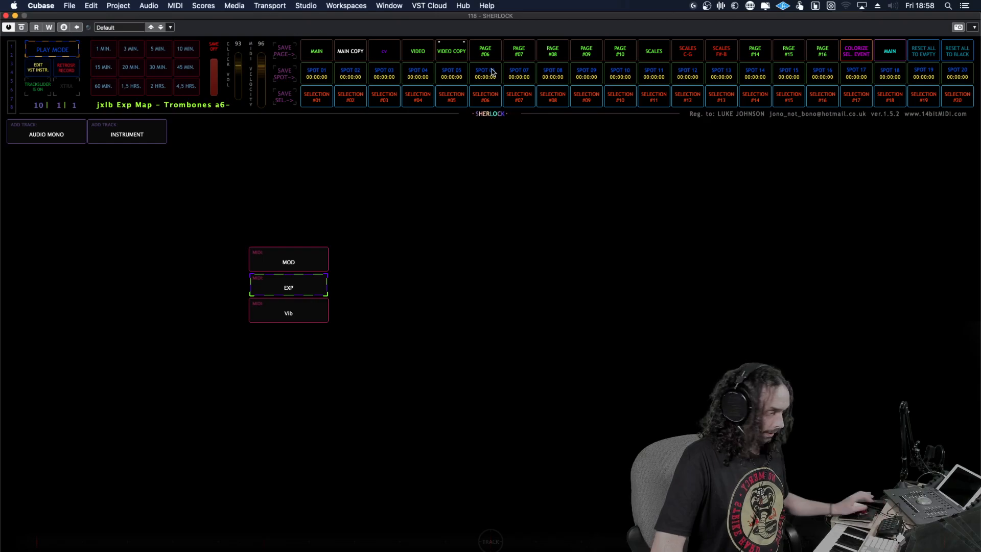
# Assign the MIDI command Show Used Controllers to button 10.4 in Edit mode and run it in Play mode.
pyautogui.click(36, 49)
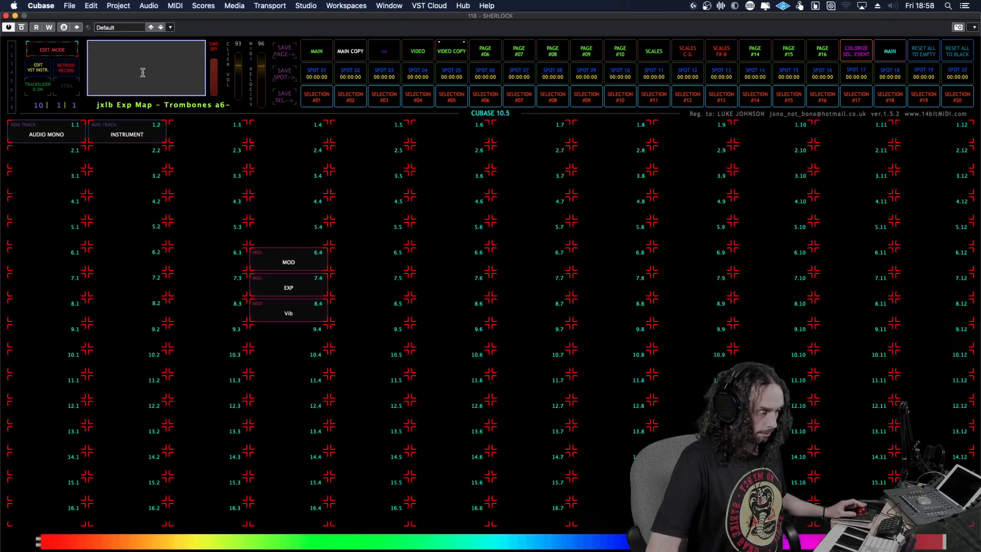
pyautogui.click(49, 48)
pyautogui.click(49, 48)
pyautogui.click(291, 364)
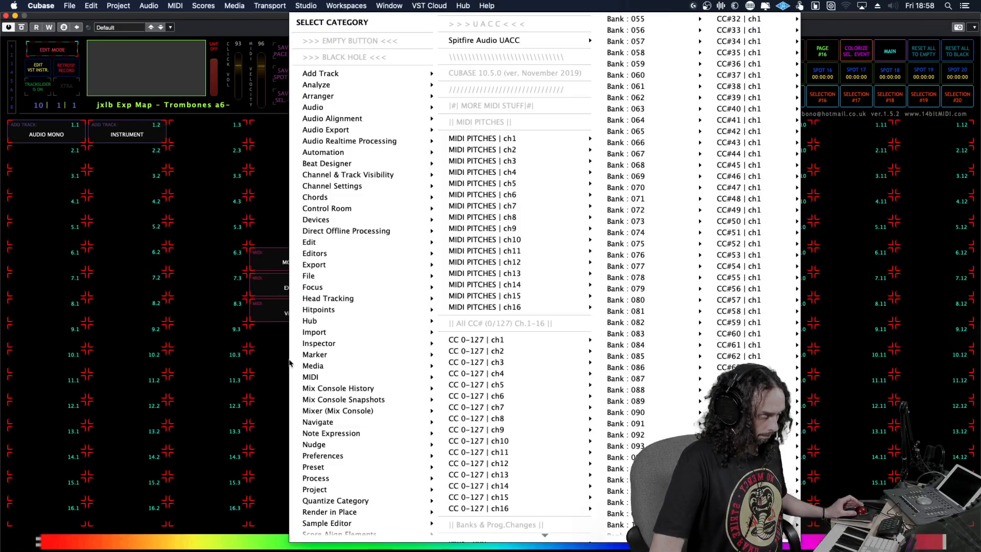
pyautogui.moveTo(358, 377)
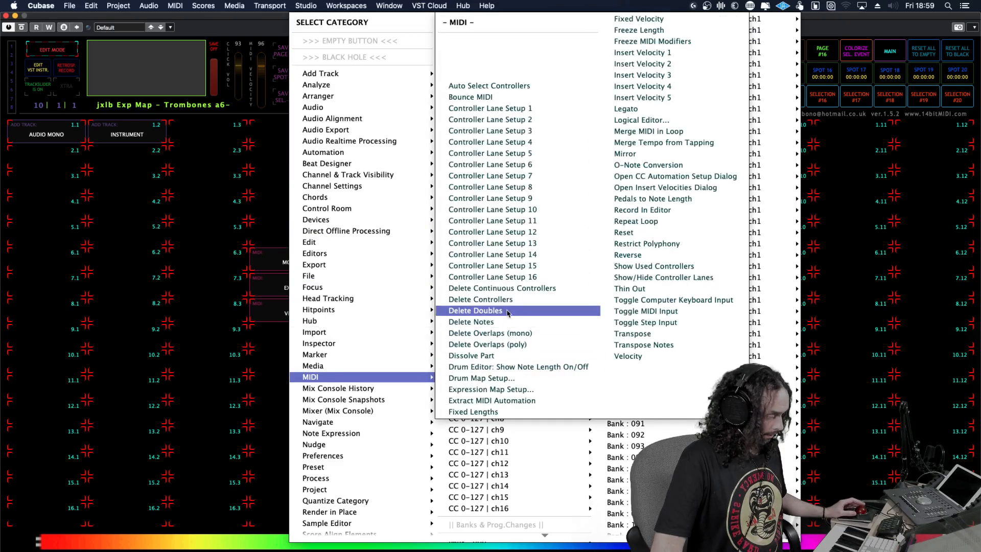
pyautogui.click(648, 269)
pyautogui.click(54, 50)
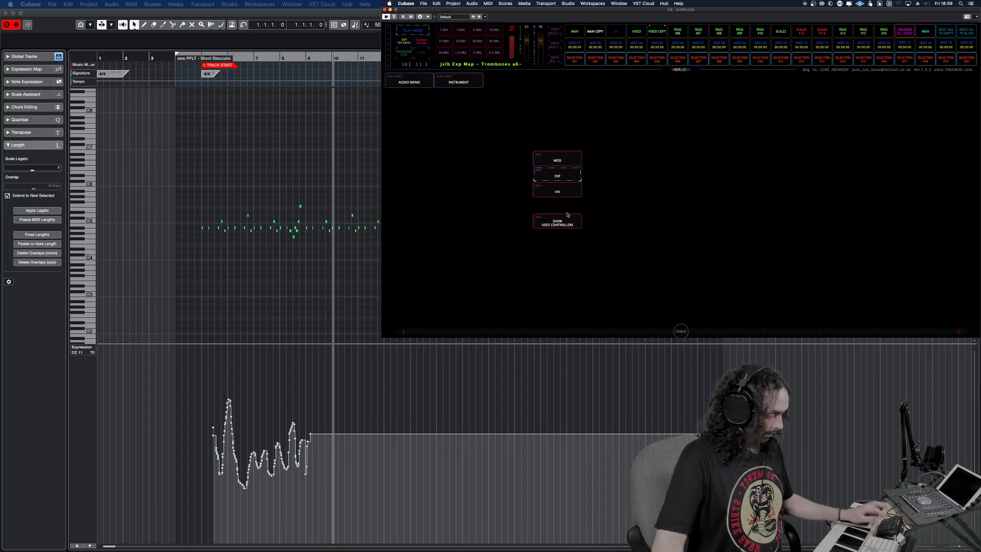
pyautogui.click(561, 224)
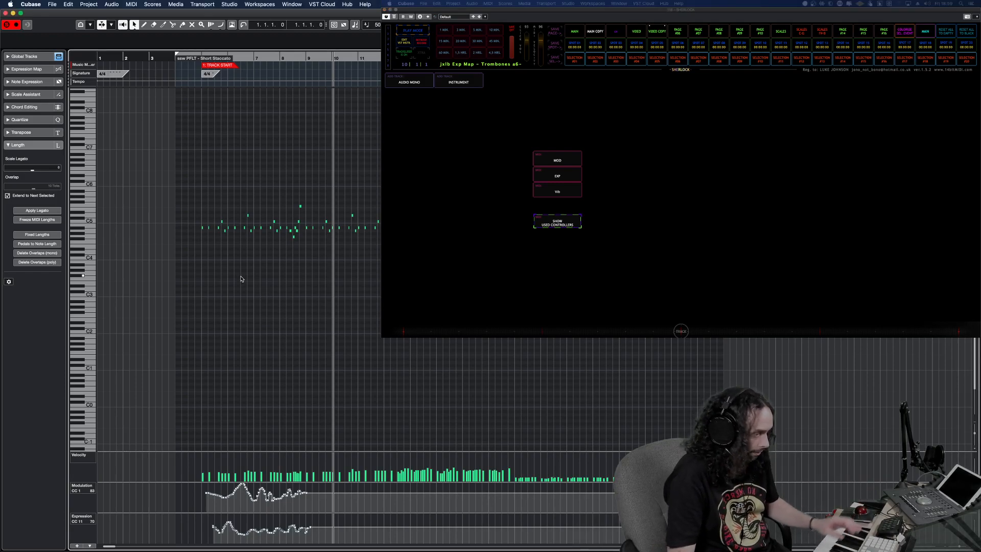
pyautogui.click(516, 111)
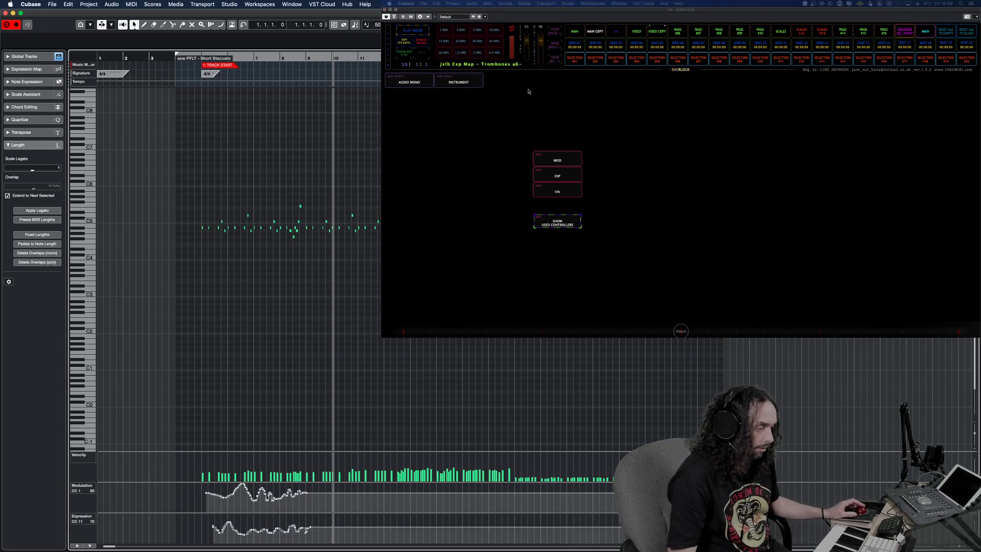
pyautogui.click(420, 33)
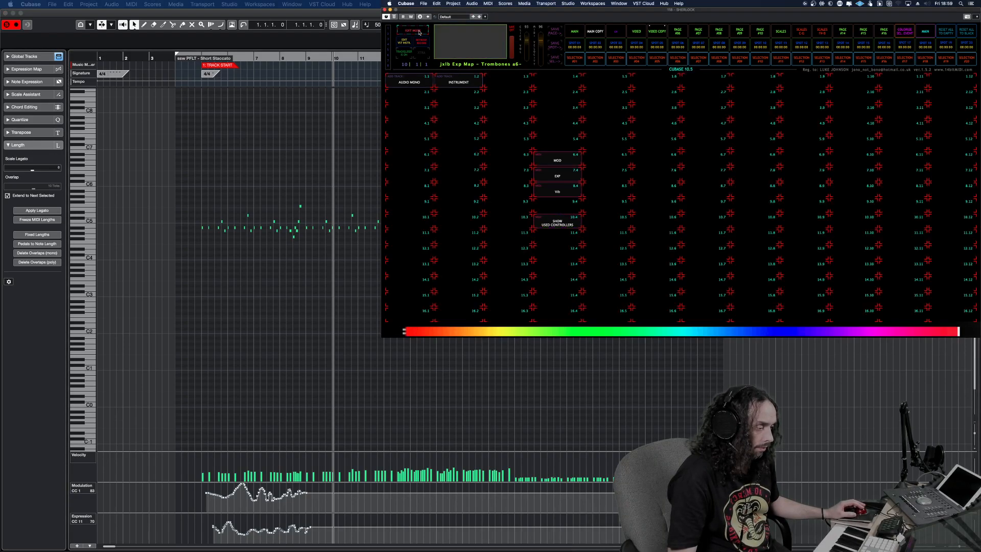
pyautogui.click(419, 33)
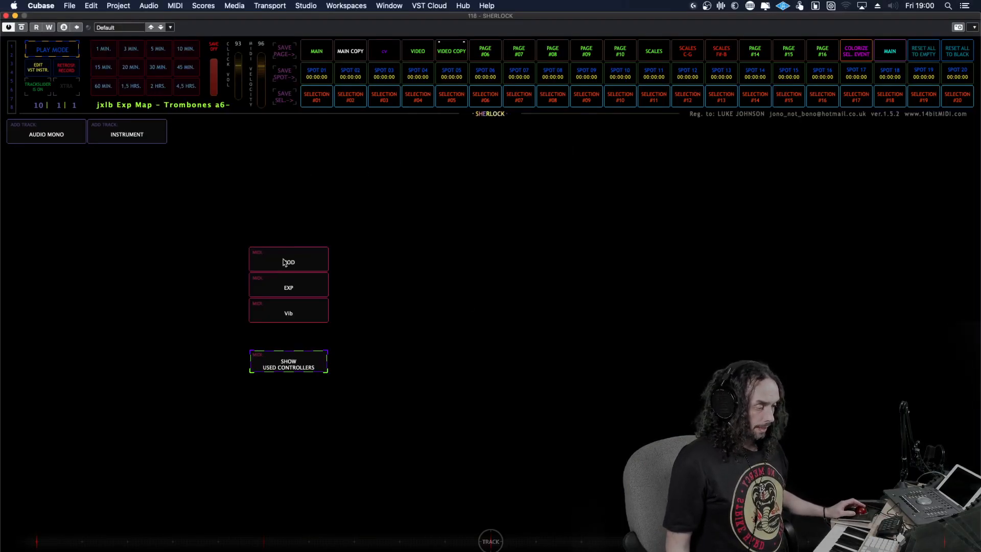
# Rename the MOD button as MODULATION in Edit mode.
pyautogui.click(52, 49)
pyautogui.write('MO')
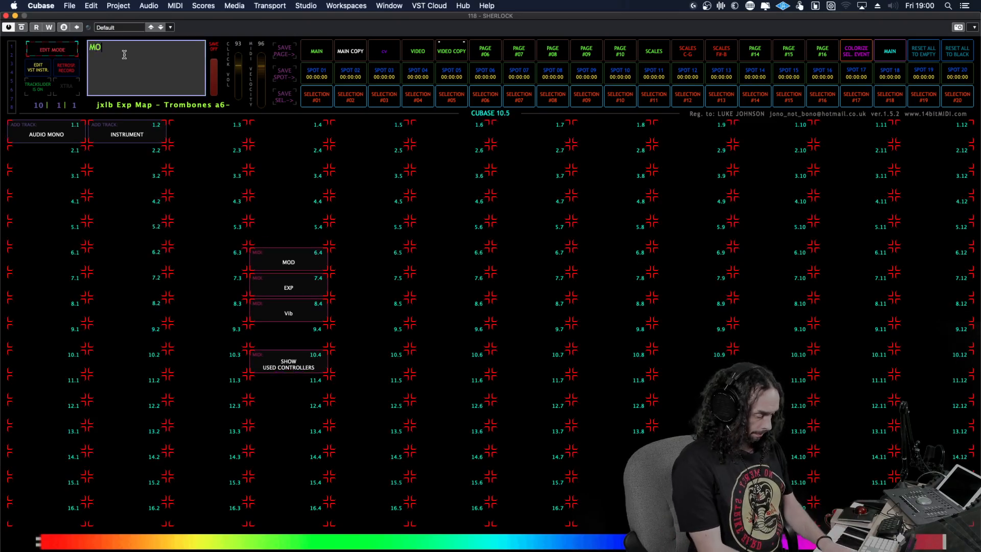
pyautogui.write('DULATION')
pyautogui.press('Return')
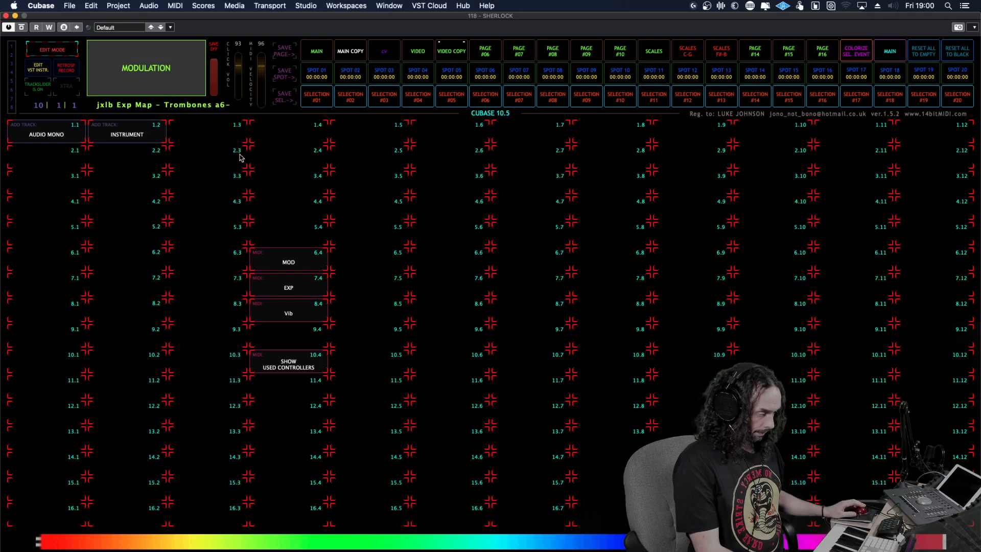
pyautogui.click(287, 260)
# Rename the EXP button as EXPRESSION and return to Play mode.
pyautogui.click(194, 58)
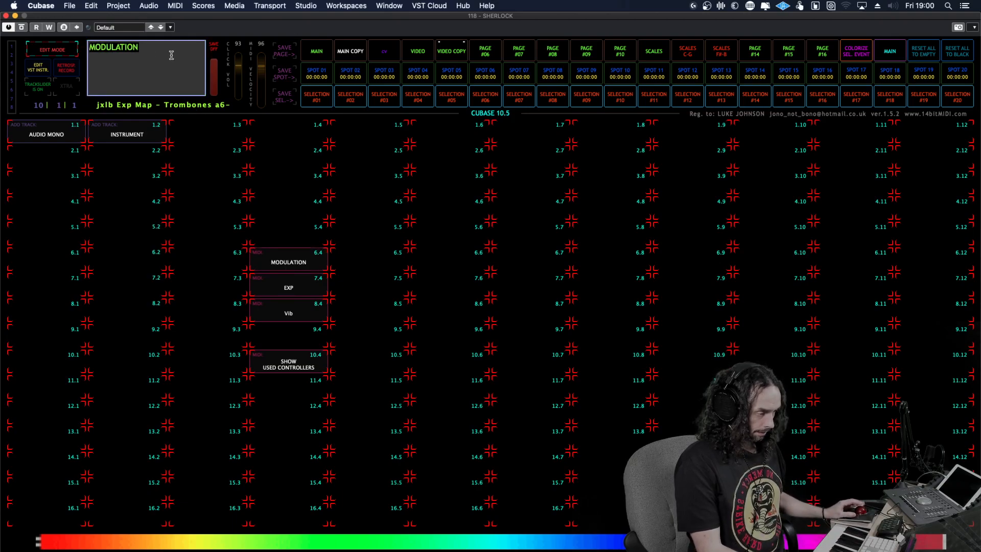
pyautogui.write('EXPRESSION')
pyautogui.press('Return')
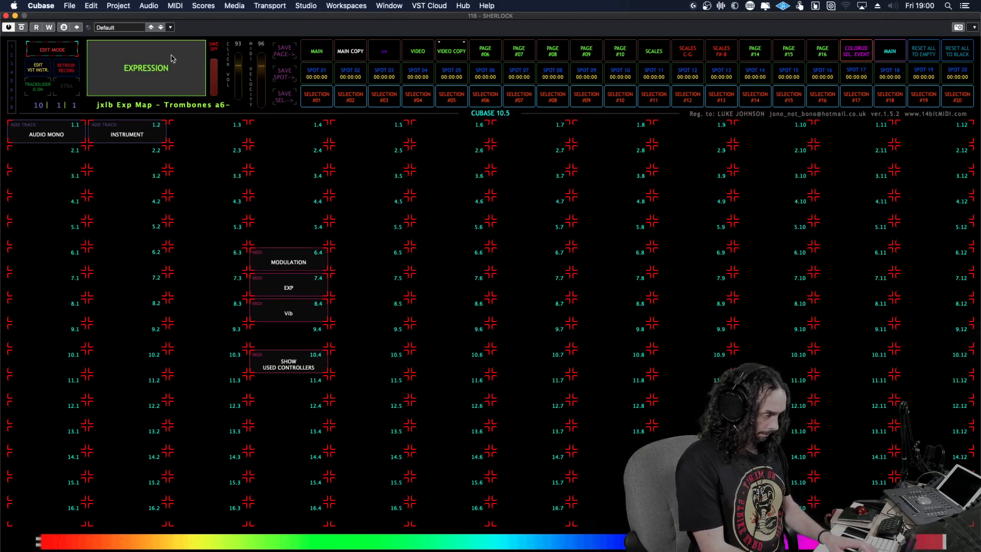
pyautogui.click(313, 286)
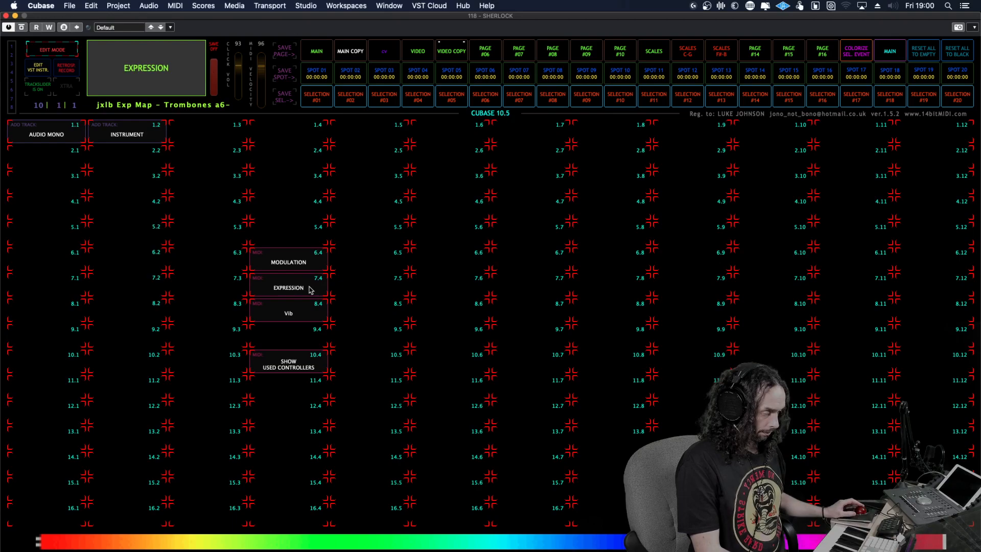
pyautogui.click(61, 50)
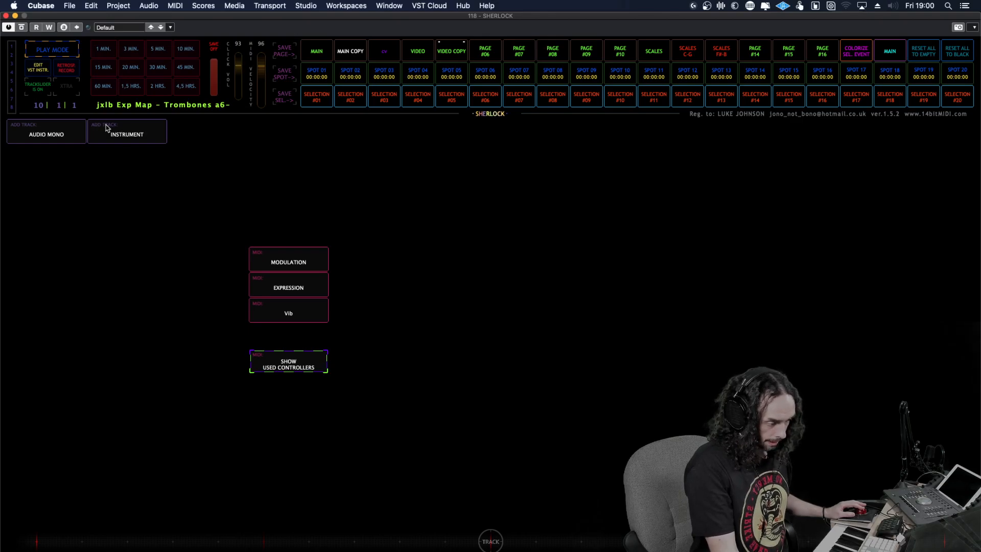
# Assign the Devices command Audio Connections to button 2.4 in Edit mode and return to Play mode.
pyautogui.click(46, 49)
pyautogui.click(279, 161)
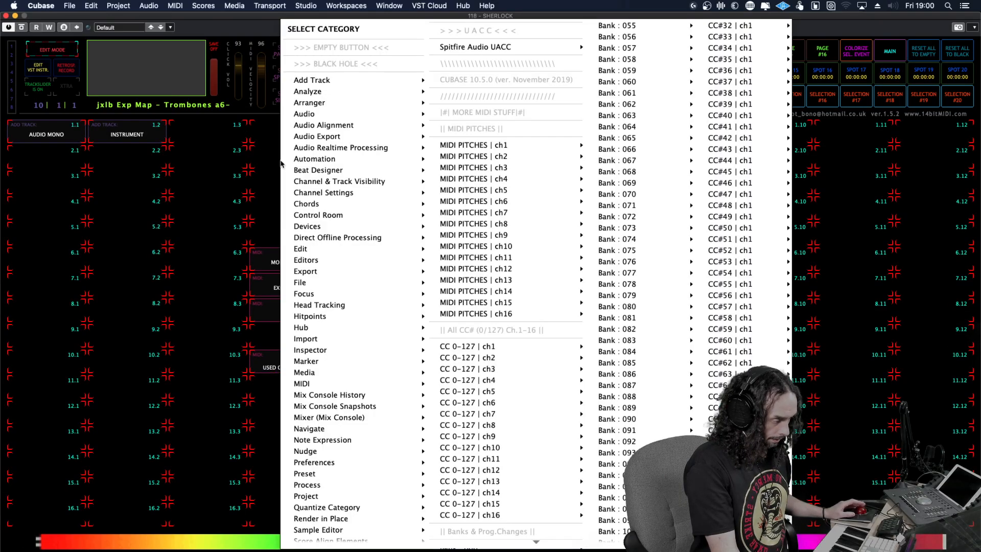
pyautogui.moveTo(338, 228)
pyautogui.click(473, 272)
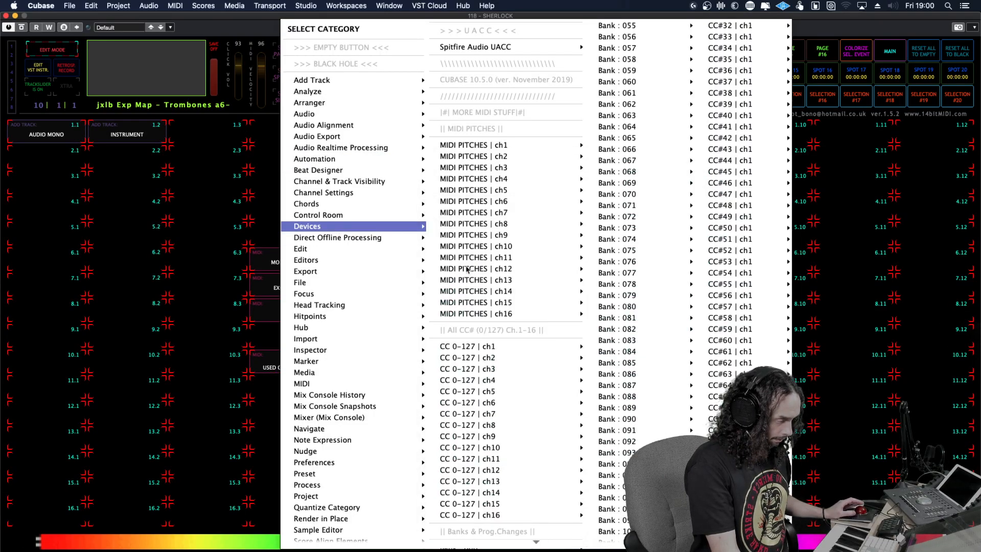
pyautogui.click(53, 50)
pyautogui.click(41, 52)
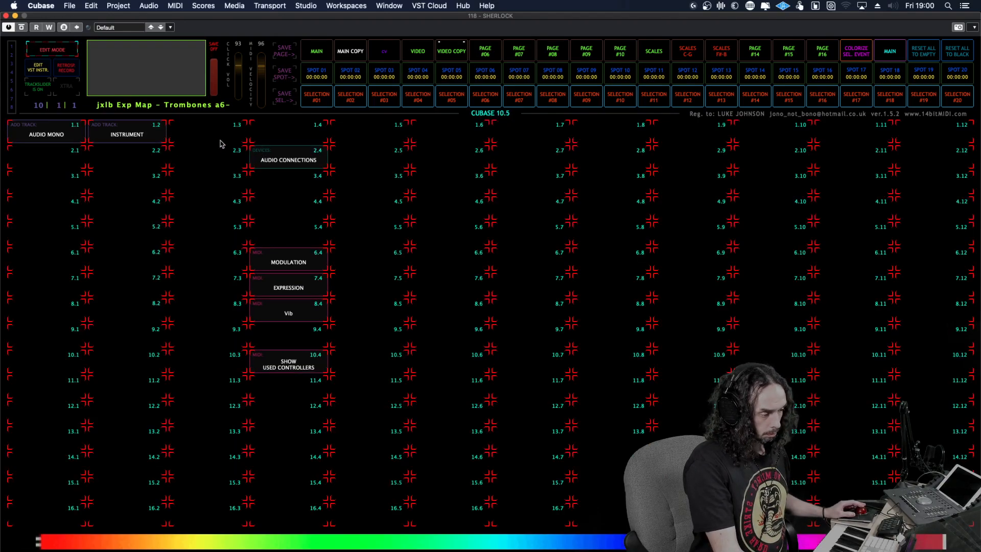
pyautogui.click(66, 49)
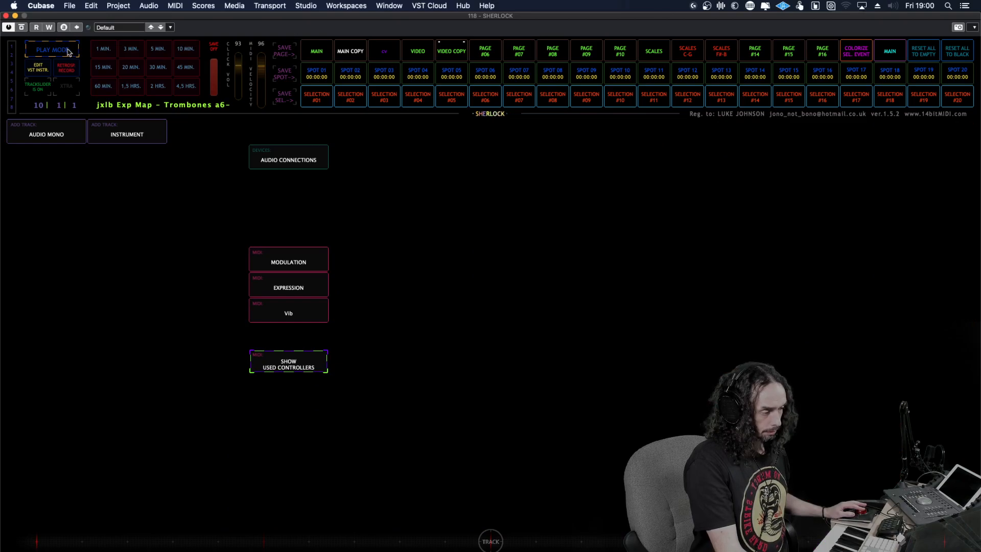
pyautogui.click(66, 50)
pyautogui.write('@cat')
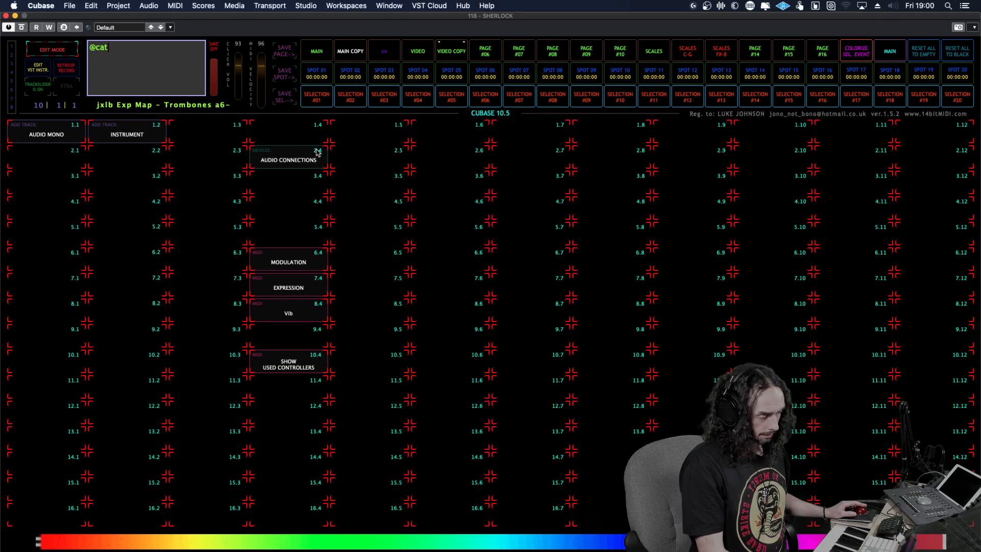
pyautogui.click(152, 49)
pyautogui.write('2.4')
pyautogui.press('Return')
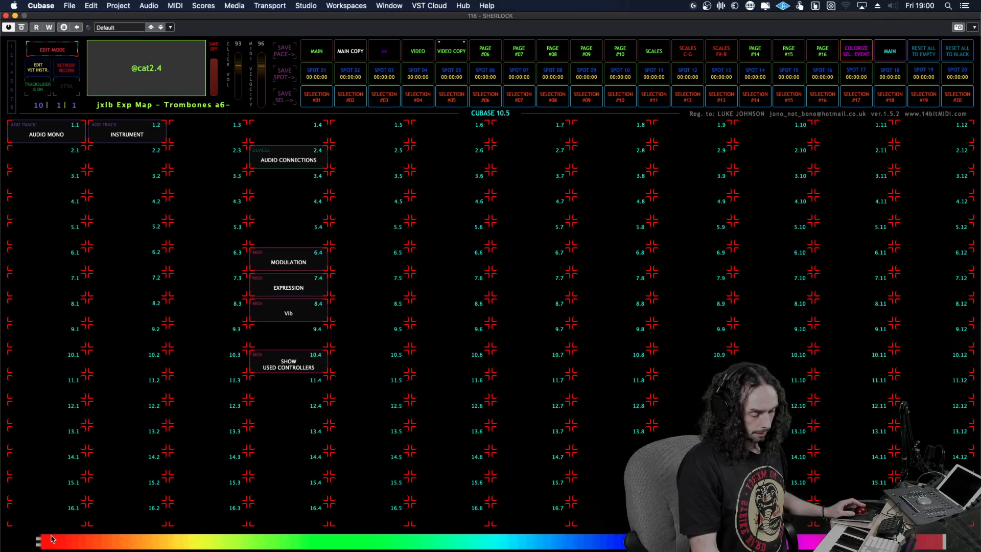
pyautogui.moveTo(40, 543); pyautogui.dragTo(4, 545)
pyautogui.doubleClick(169, 67)
pyautogui.click(157, 53)
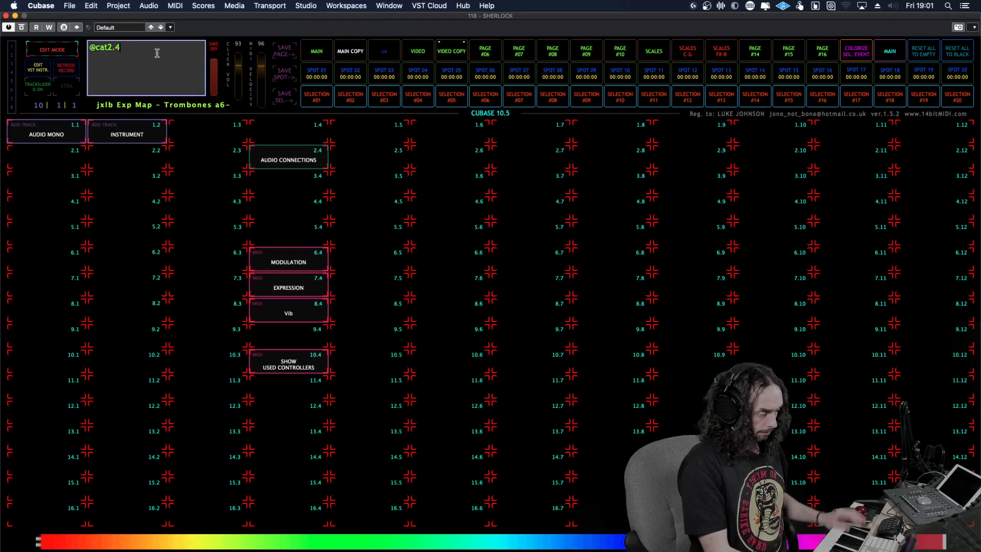
pyautogui.press('BackSpace')
pyautogui.write('6.4')
pyautogui.press('Return')
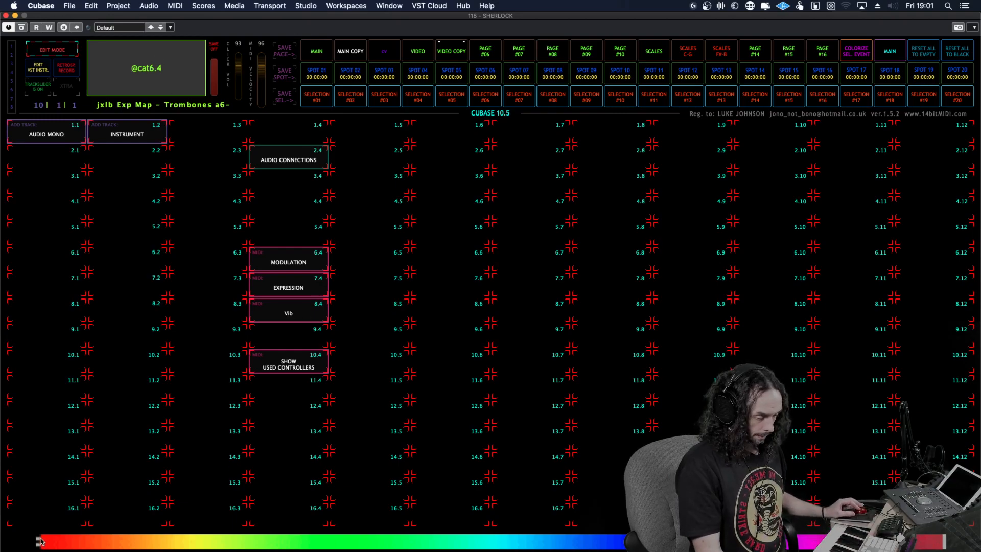
pyautogui.click(156, 53)
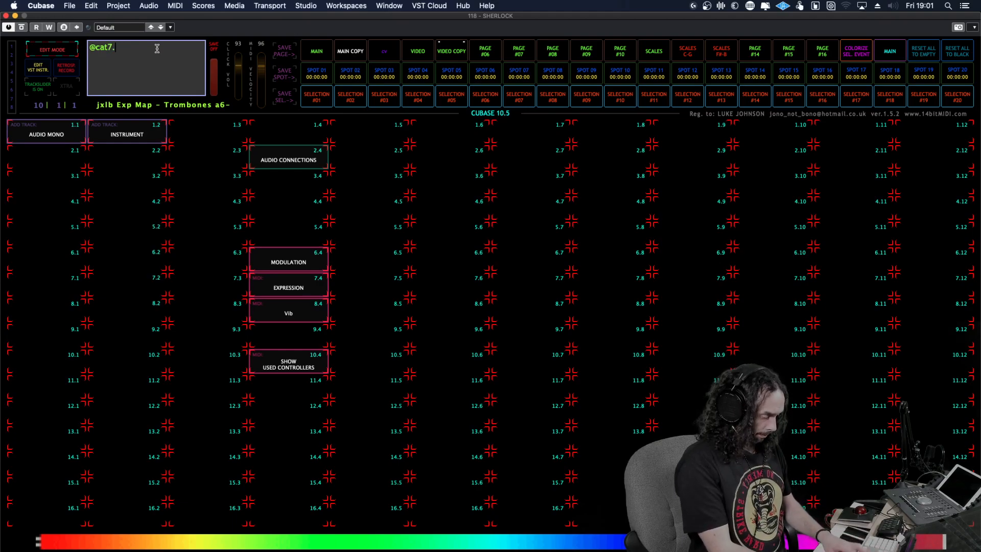
pyautogui.press('Return')
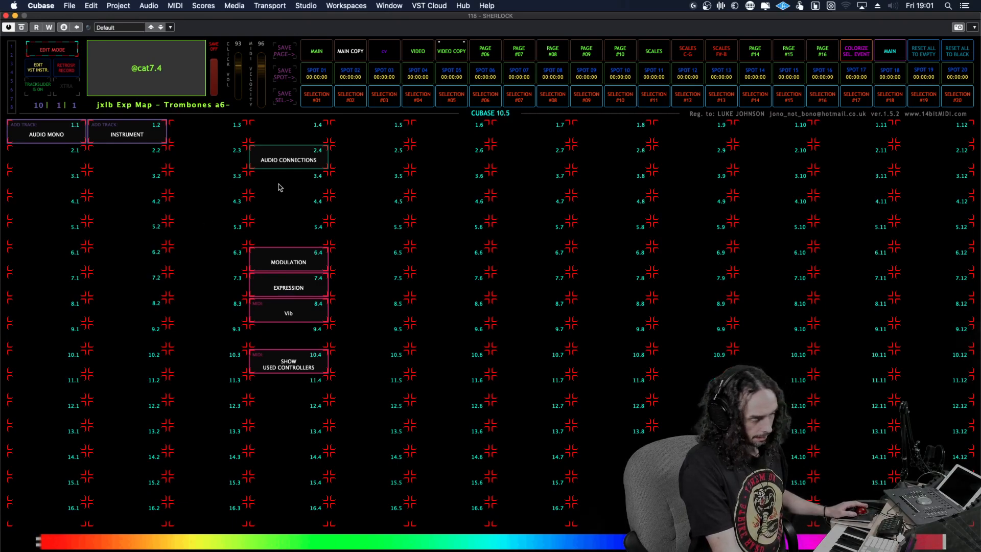
pyautogui.doubleClick(159, 65)
pyautogui.click(108, 47)
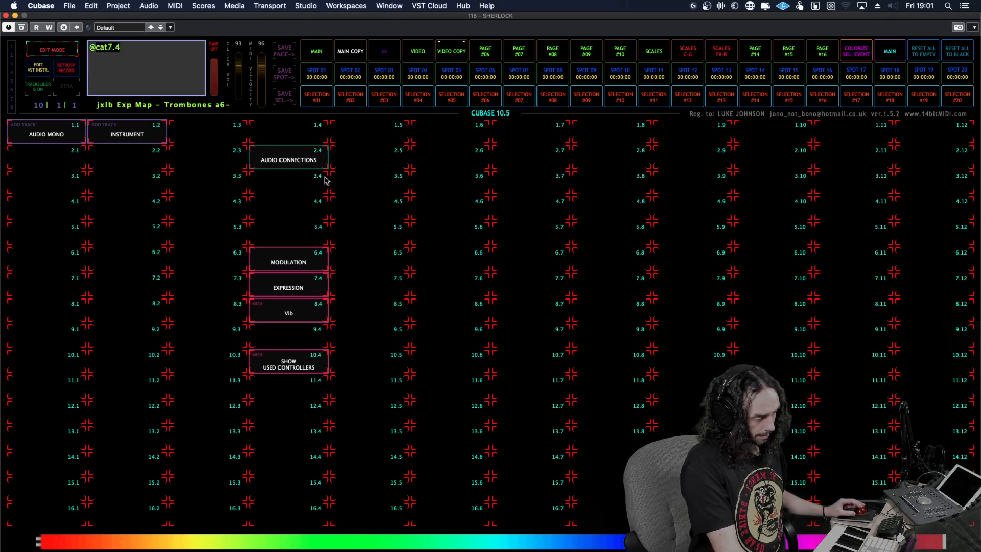
pyautogui.click(128, 45)
pyautogui.press('BackSpace')
pyautogui.press('BackSpace')
pyautogui.press('BackSpace')
pyautogui.press('BackSpace')
pyautogui.press('BackSpace')
pyautogui.press('BackSpace')
pyautogui.write('rame')
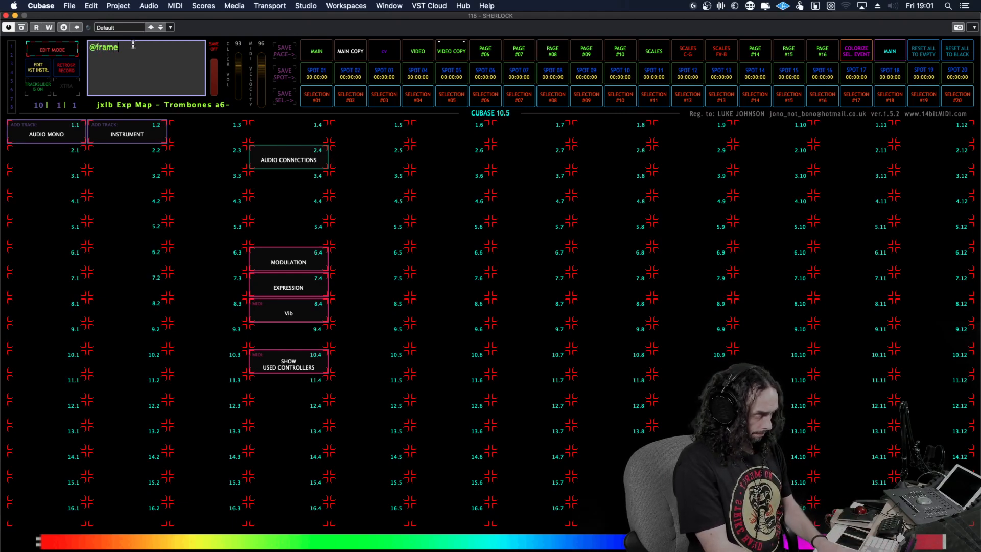
pyautogui.write('2.4')
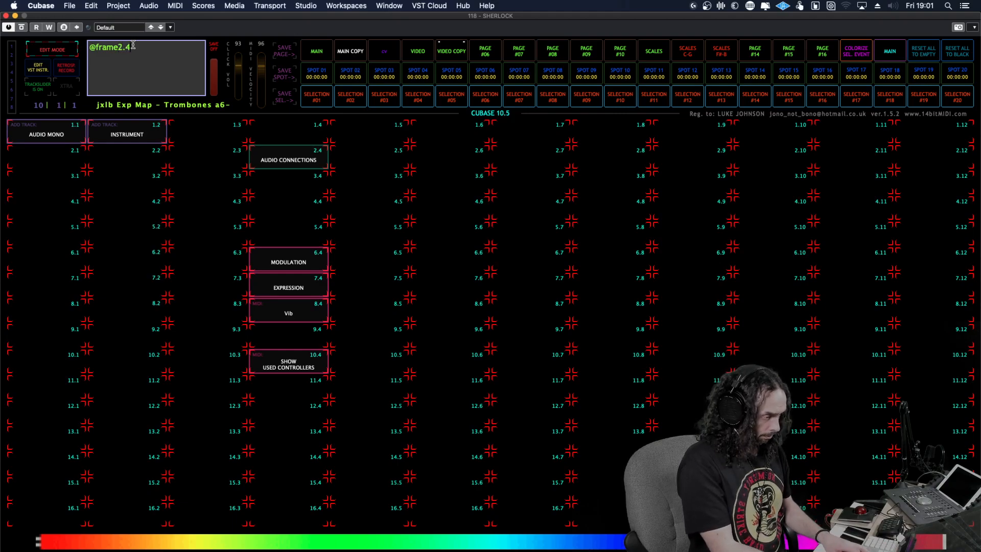
pyautogui.press('Return')
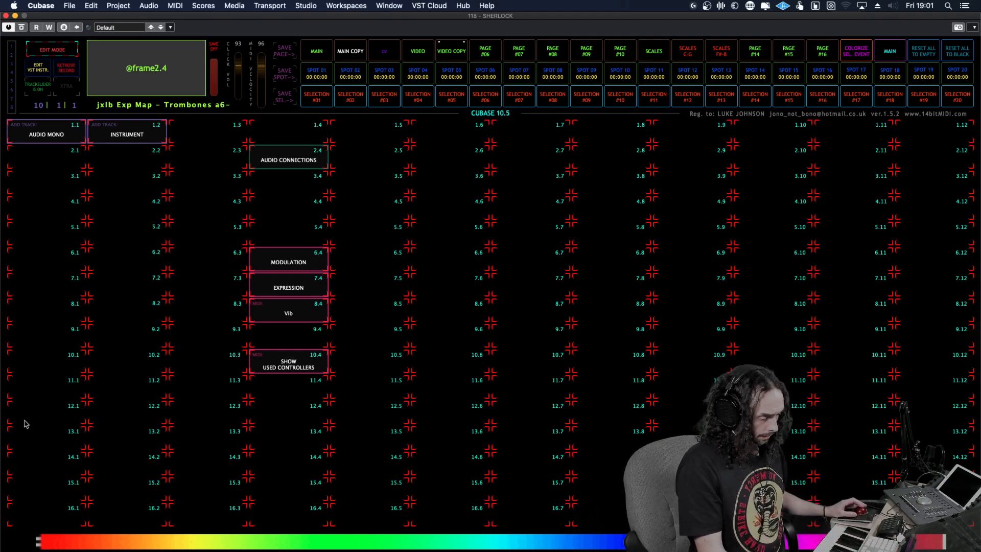
pyautogui.moveTo(41, 543)
pyautogui.mouseDown()
pyautogui.moveTo(571, 551)
pyautogui.moveTo(53, 547)
pyautogui.mouseUp()
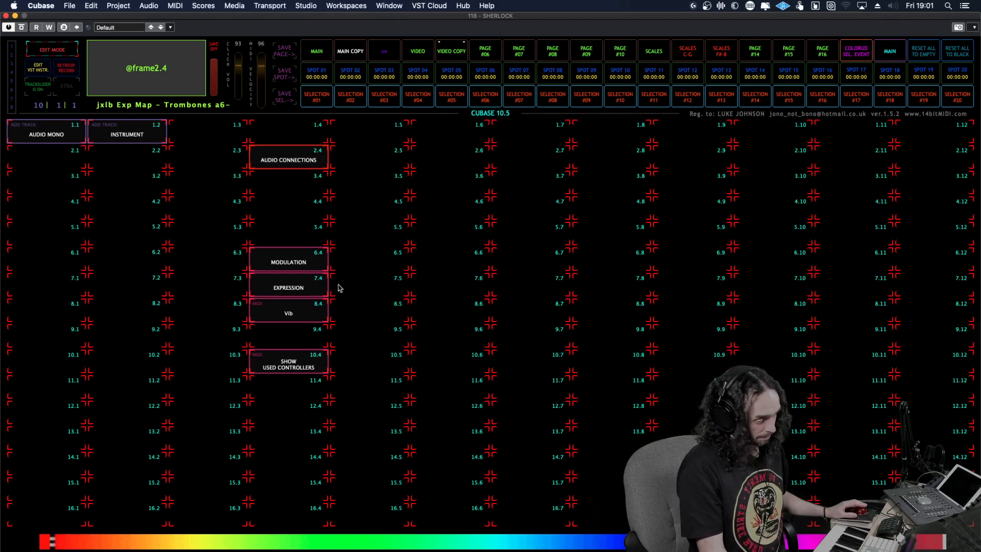
pyautogui.click(64, 52)
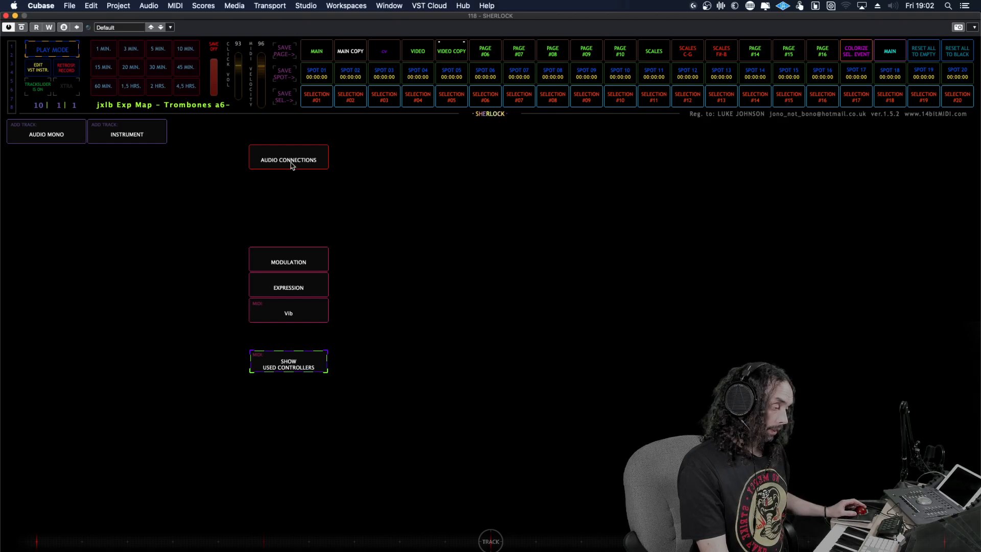
pyautogui.click(67, 56)
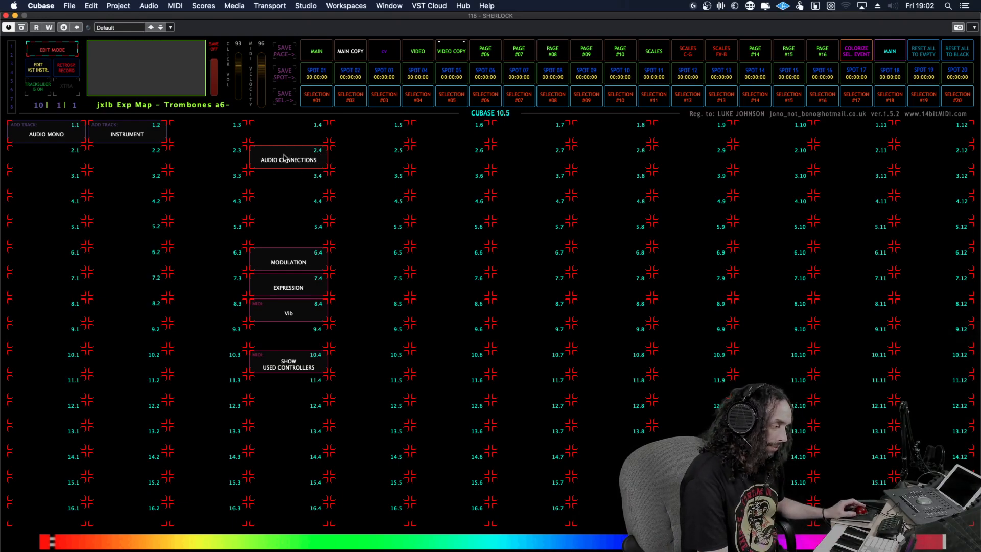
pyautogui.click(136, 69)
pyautogui.write('@fontsize2.4')
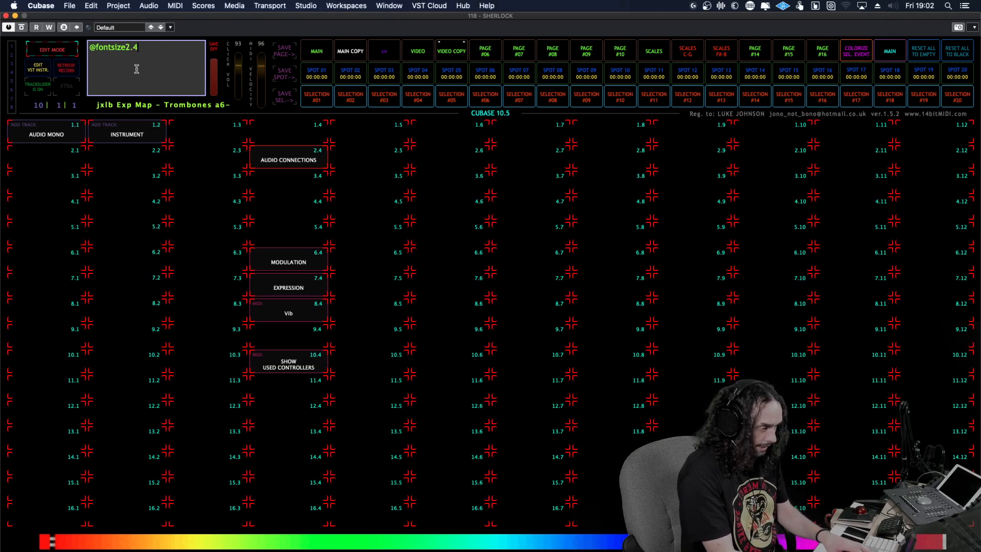
pyautogui.press('Return')
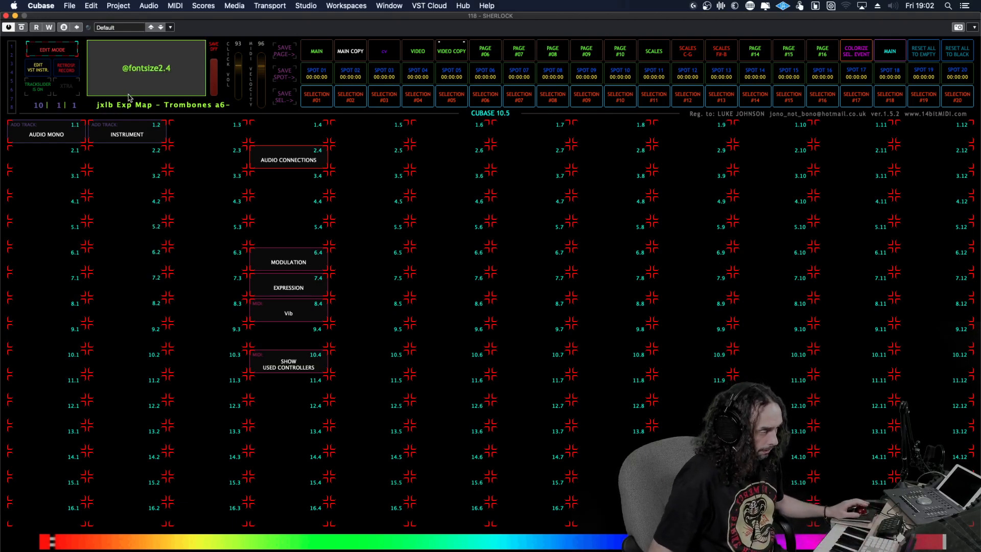
# Try 10, 50 and about 46 as the font size of the AUDIO CONNECTIONS button in cell 2.4.
pyautogui.click(262, 44)
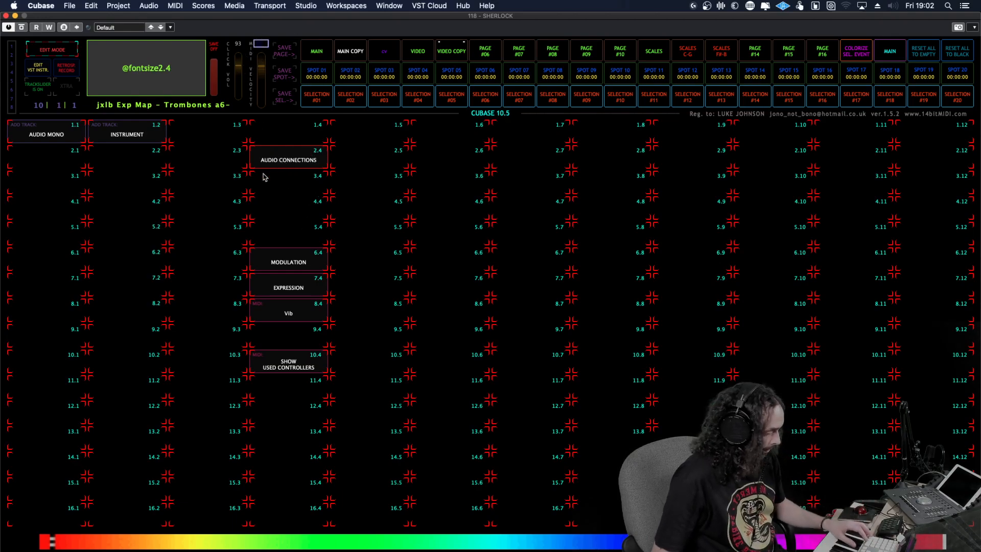
pyautogui.write('10')
pyautogui.press('Return')
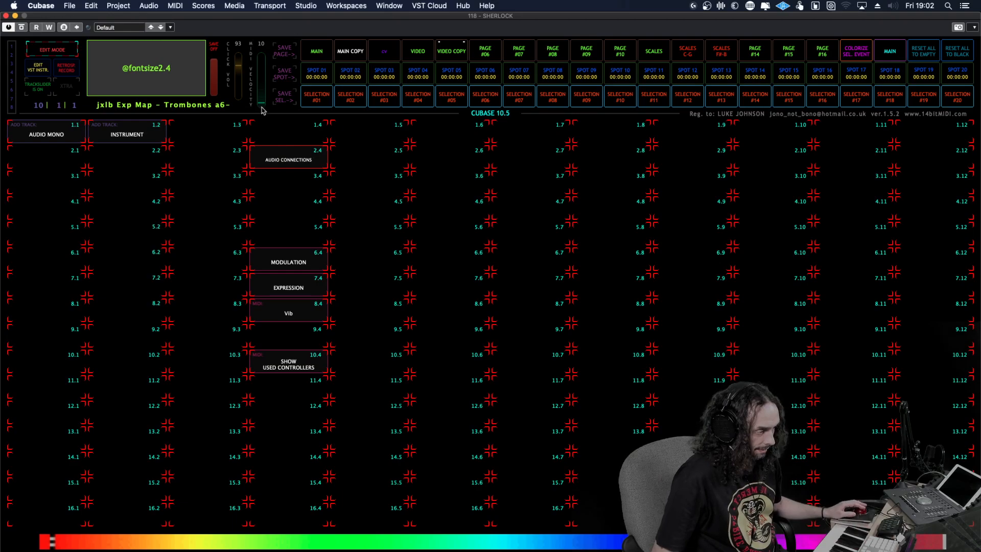
pyautogui.click(261, 44)
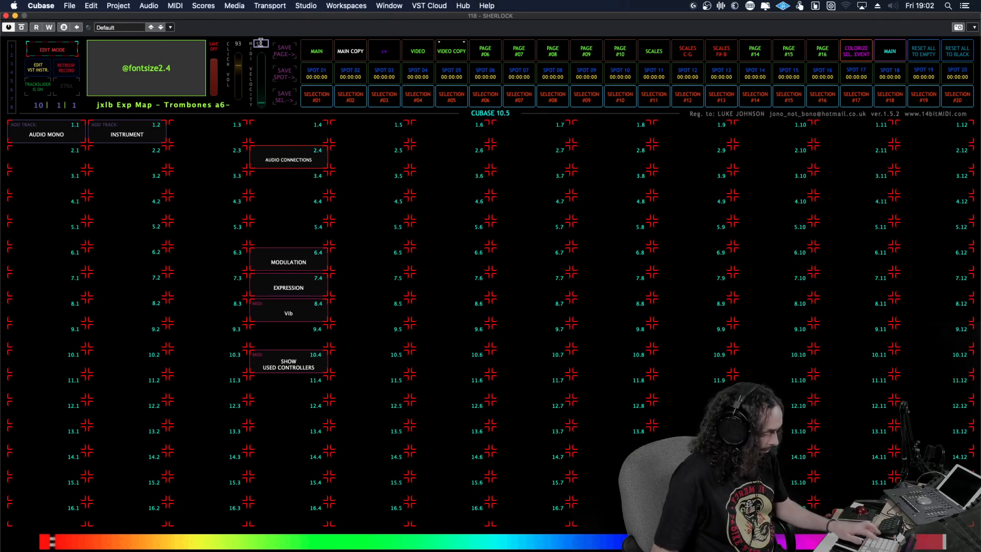
pyautogui.write('50')
pyautogui.press('Return')
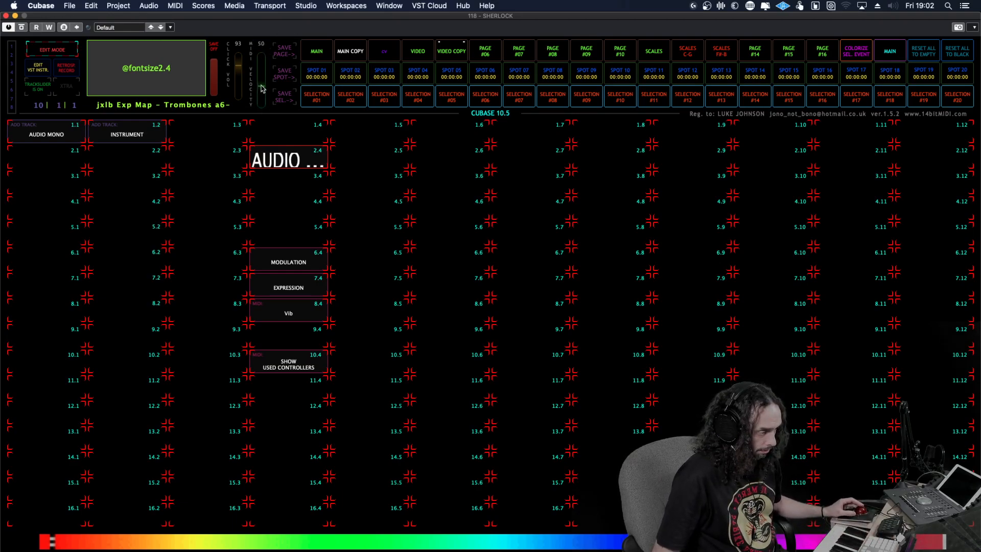
pyautogui.moveTo(262, 86); pyautogui.dragTo(263, 92)
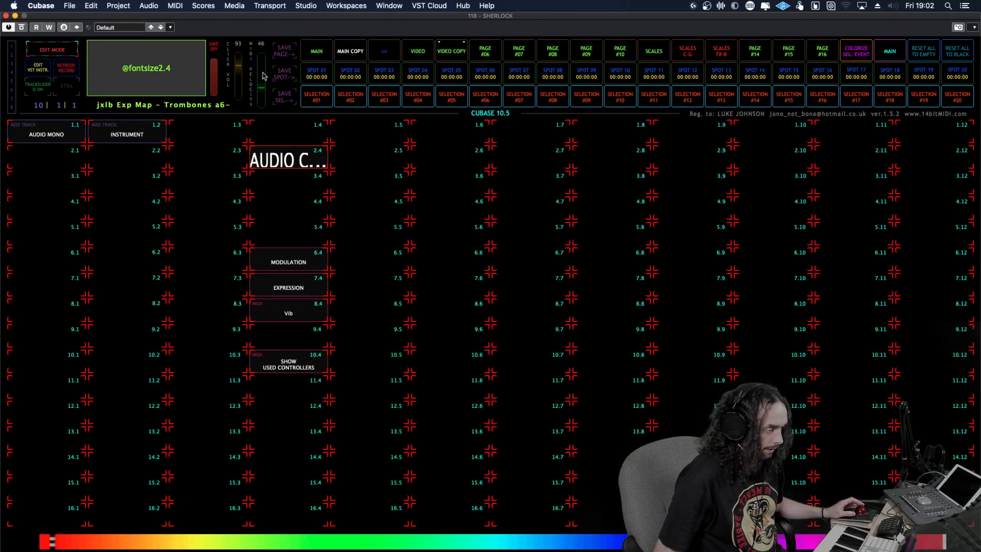
# Set the AUDIO CONNECTIONS button's font size to 20 and finally 18, and view the result in play mode.
pyautogui.doubleClick(258, 45)
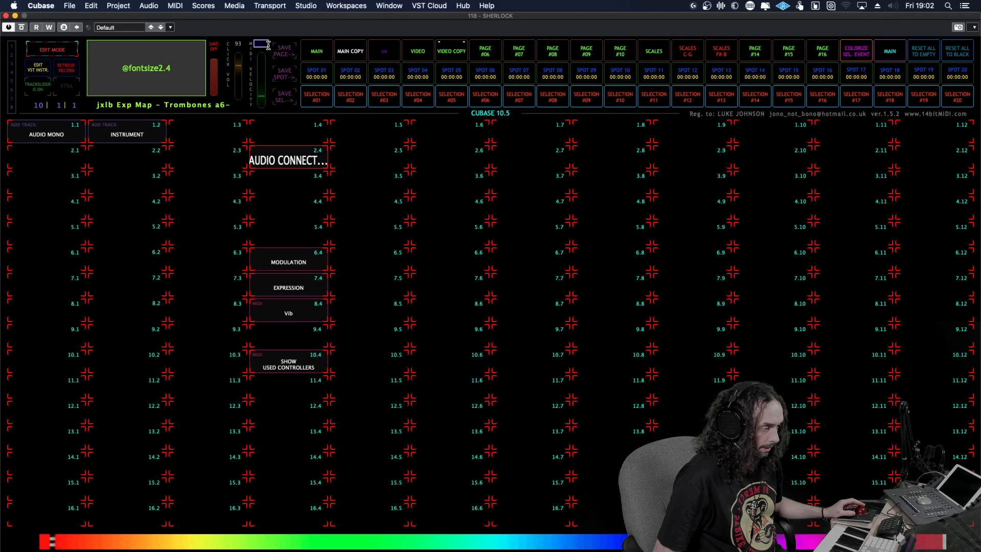
pyautogui.write('20')
pyautogui.press('Return')
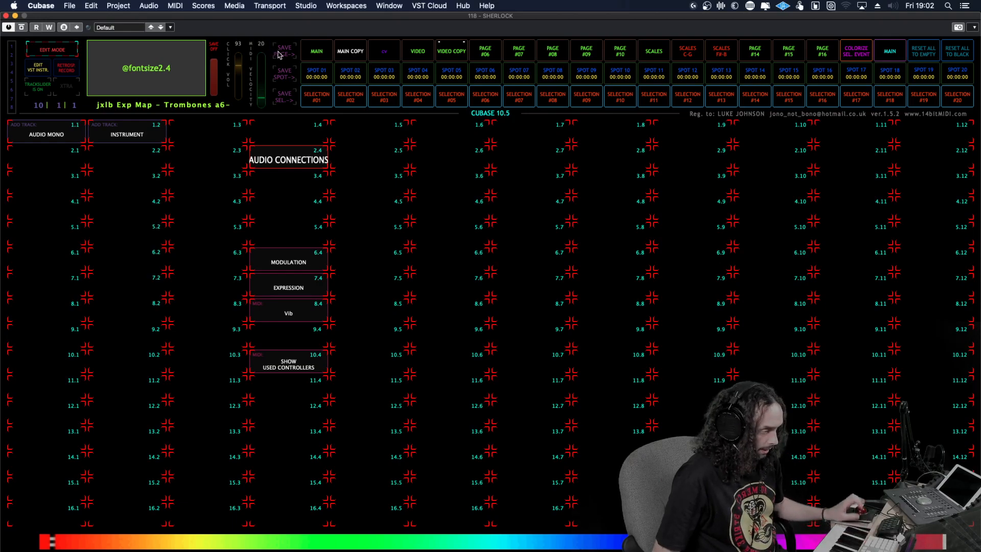
pyautogui.doubleClick(261, 44)
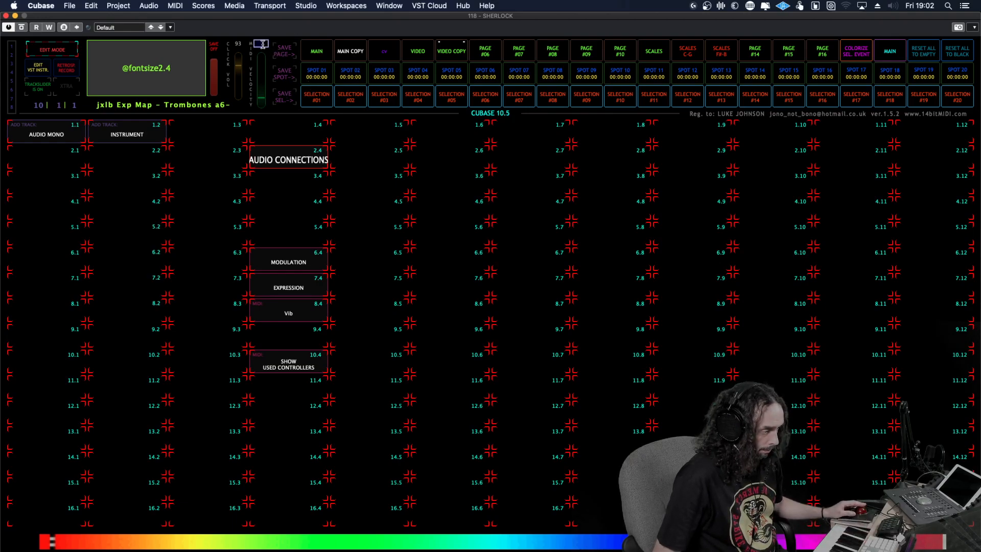
pyautogui.write('18')
pyautogui.press('Return')
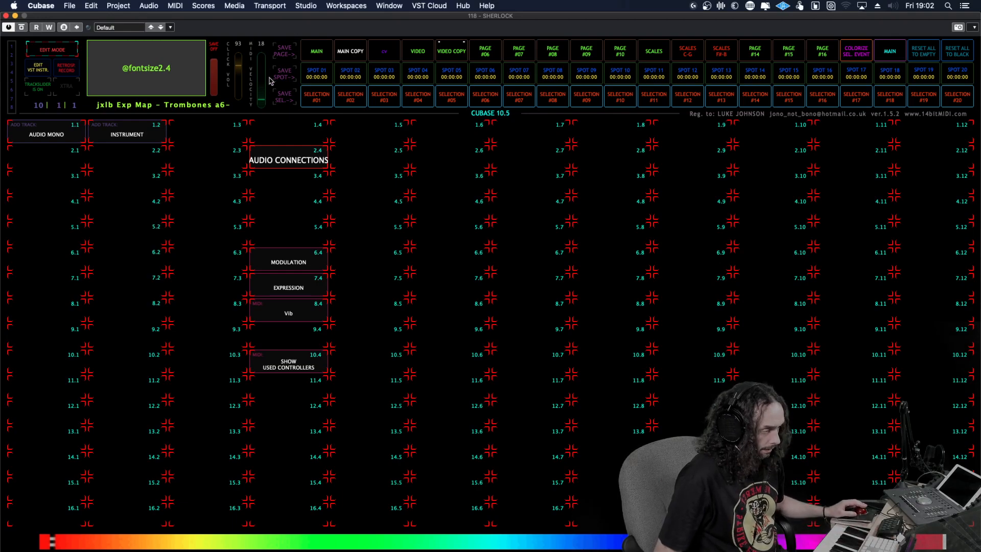
pyautogui.click(61, 51)
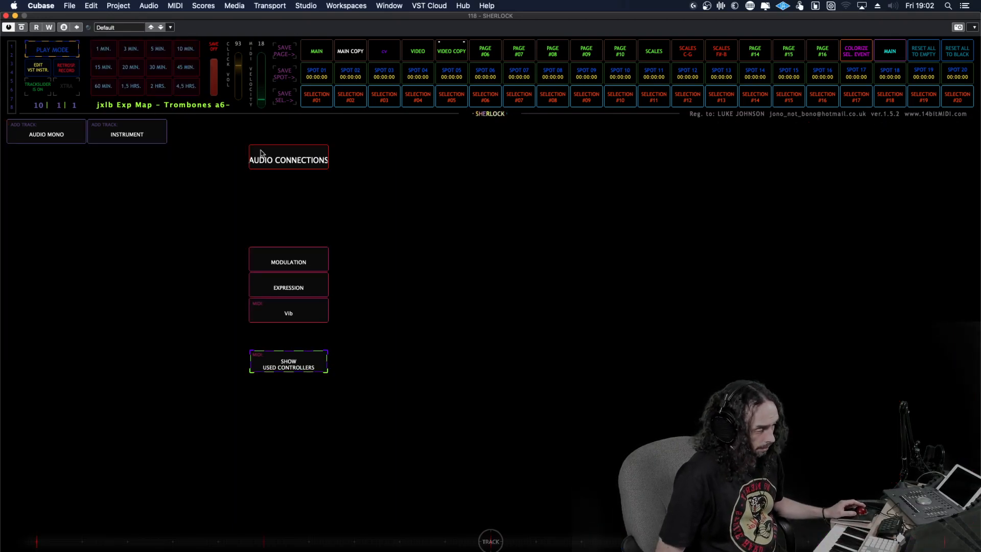
# Return to edit mode and enter AUDIO CONNECTIONS as the label text, correcting the misspelled second word.
pyautogui.click(52, 49)
pyautogui.click(133, 57)
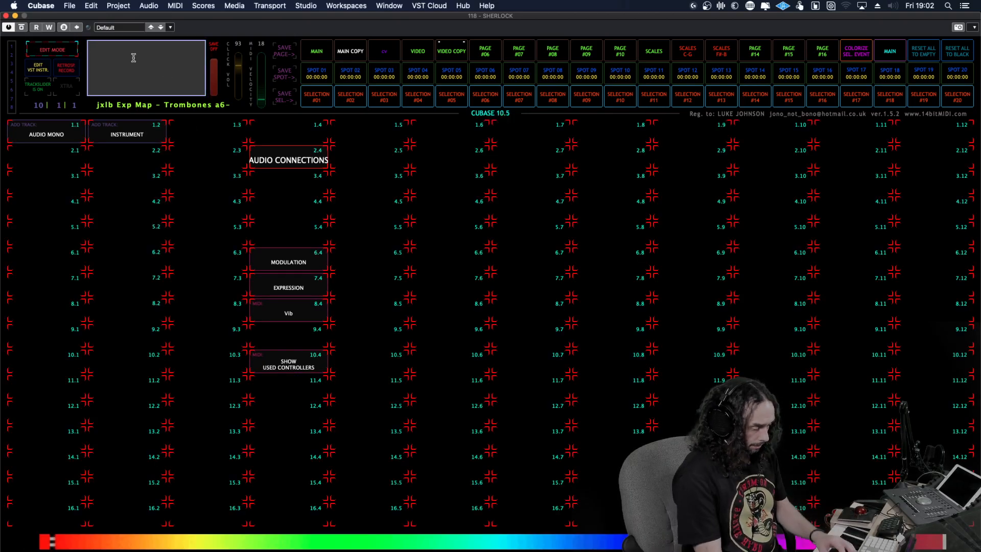
pyautogui.write('AUDIO COMNNECT')
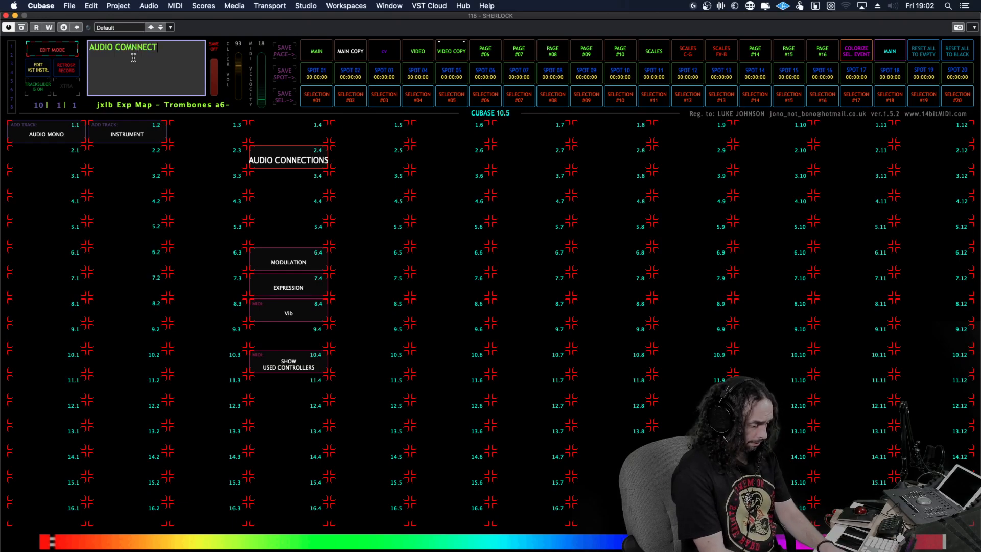
pyautogui.write('IONS')
pyautogui.press('Return')
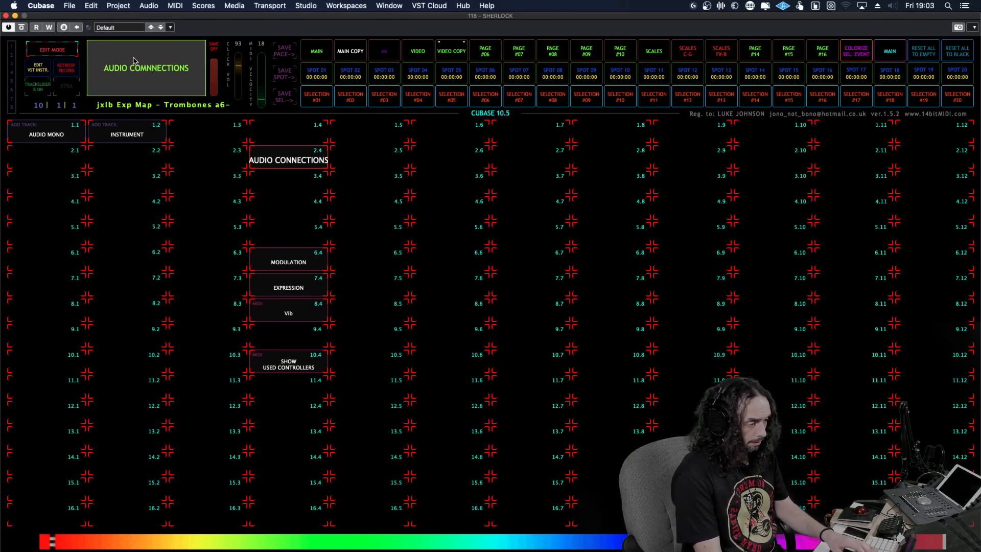
pyautogui.doubleClick(133, 60)
pyautogui.click(131, 47)
pyautogui.press('BackSpace')
pyautogui.press('Return')
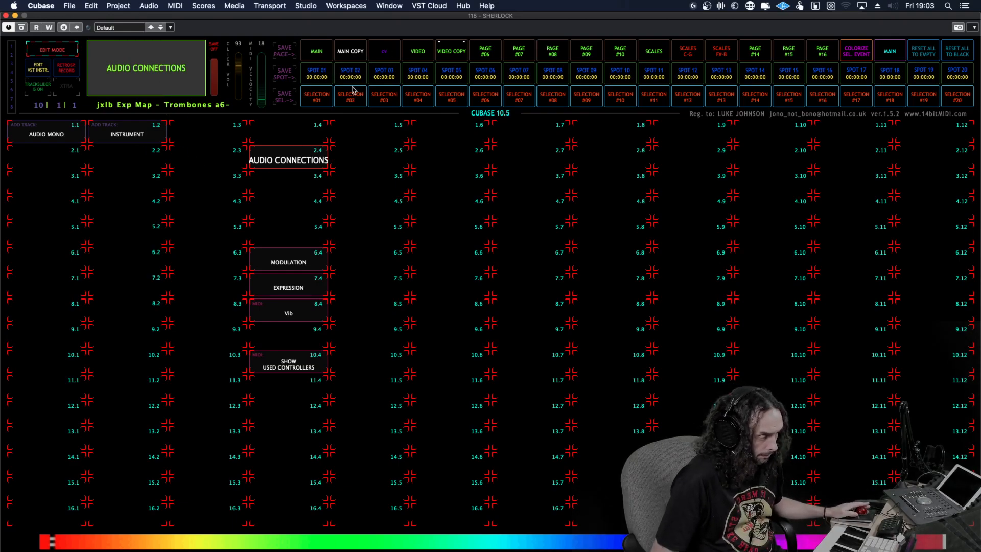
# Space out the label text so AUDIO and CONNECTIONS fall on separate lines, and apply it to cell 2.4.
pyautogui.doubleClick(163, 75)
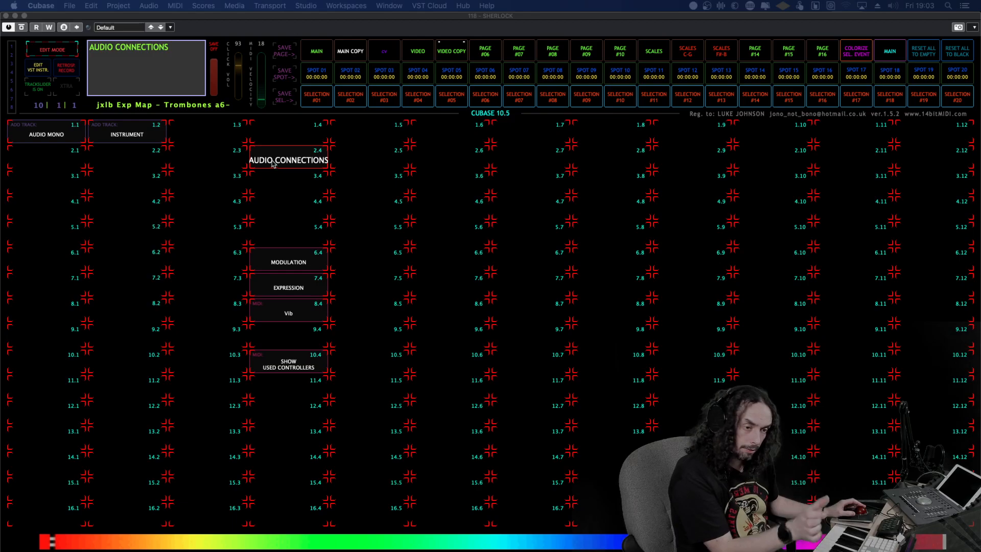
pyautogui.click(121, 50)
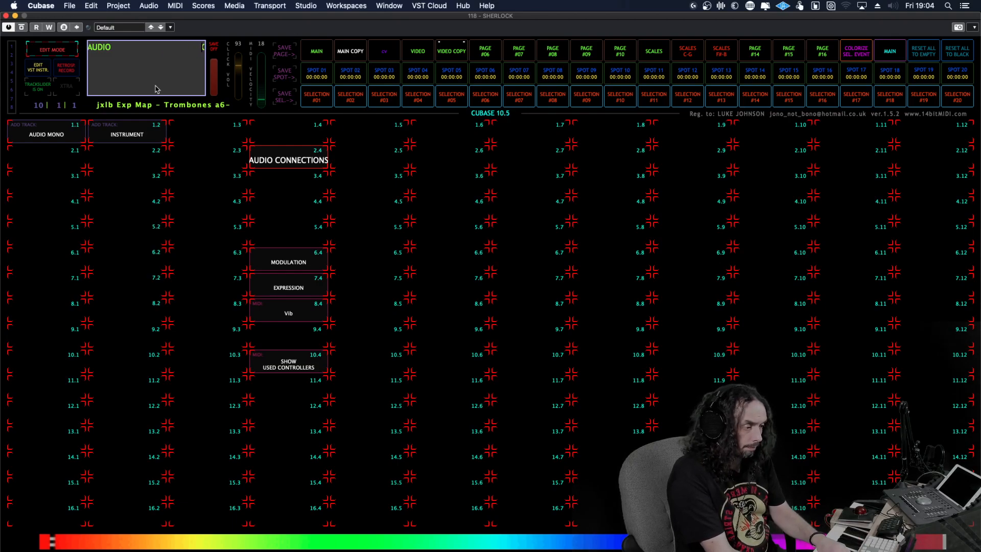
pyautogui.press('Return')
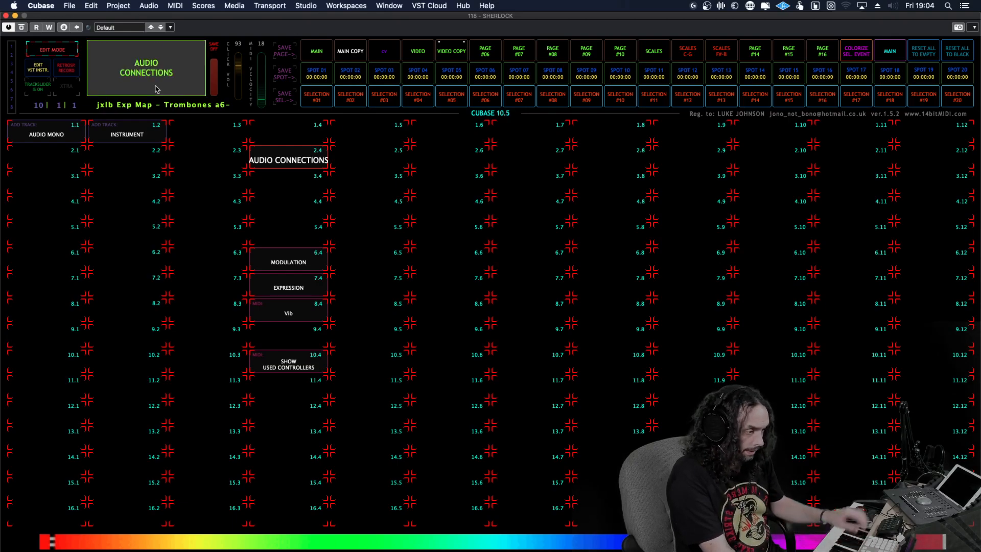
pyautogui.click(289, 155)
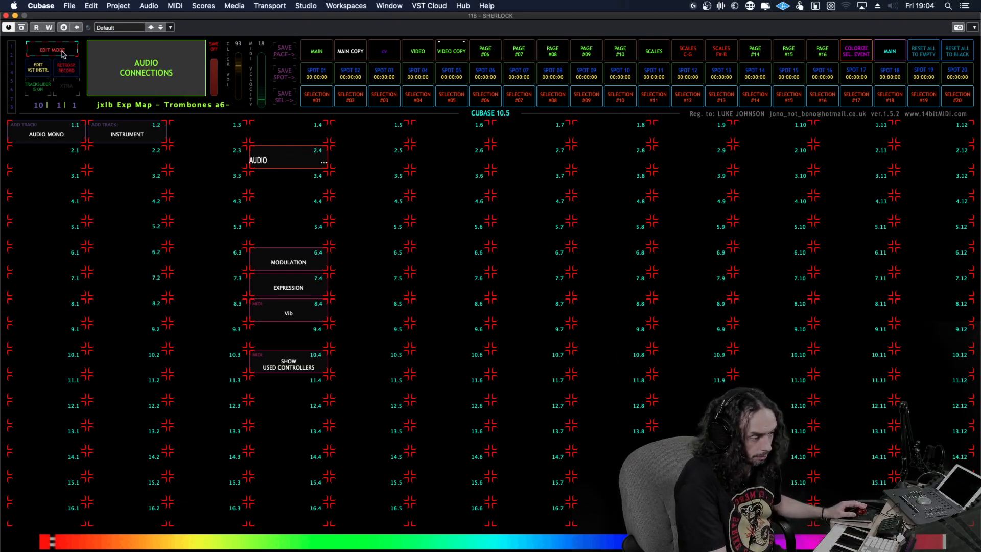
pyautogui.click(151, 66)
pyautogui.write('@fontsize2.4')
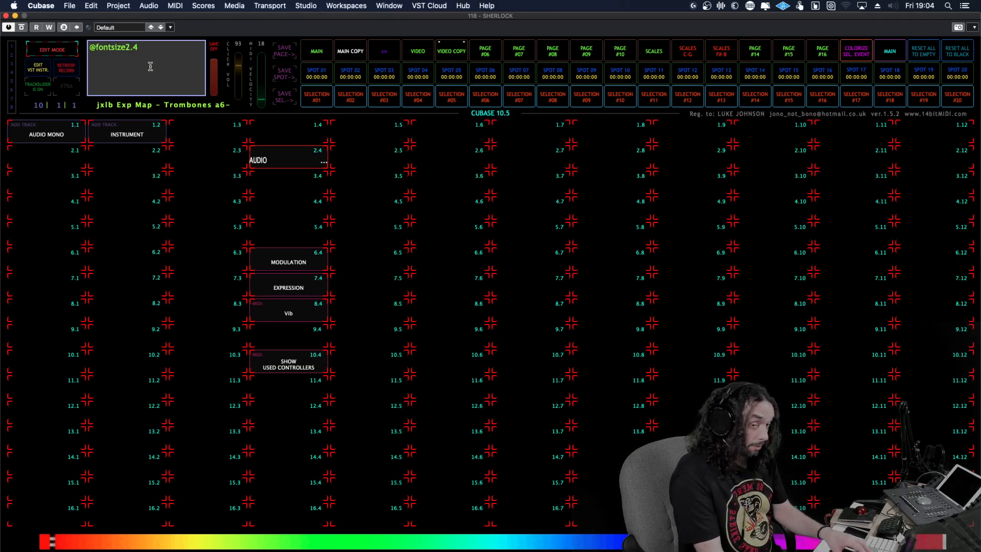
pyautogui.press('Return')
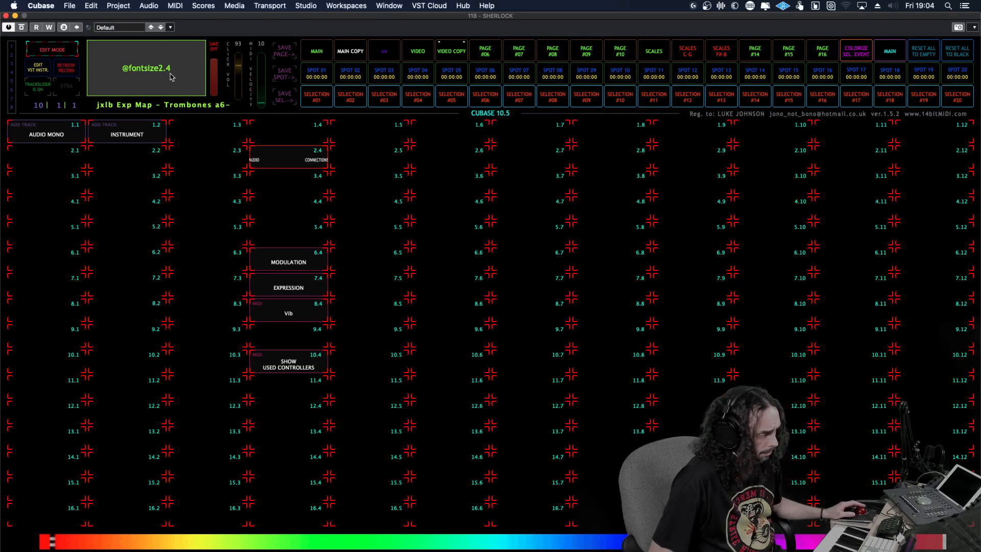
# Re-enter the AUDIO CONNECTIONS label with wider spacing between its words and apply it to cell 2.4 on two lines.
pyautogui.doubleClick(148, 75)
pyautogui.write('AUDIO CONNECTIONS')
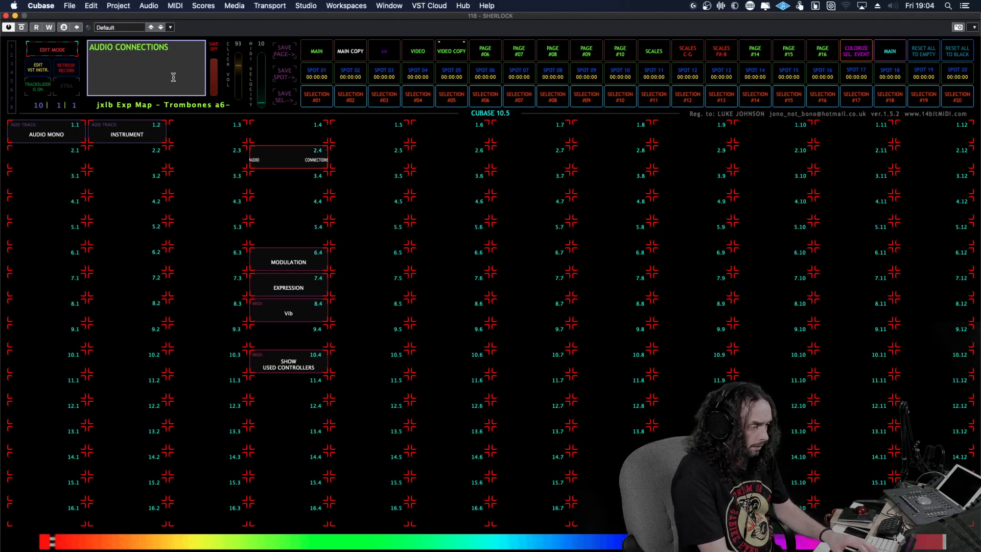
pyautogui.click(114, 47)
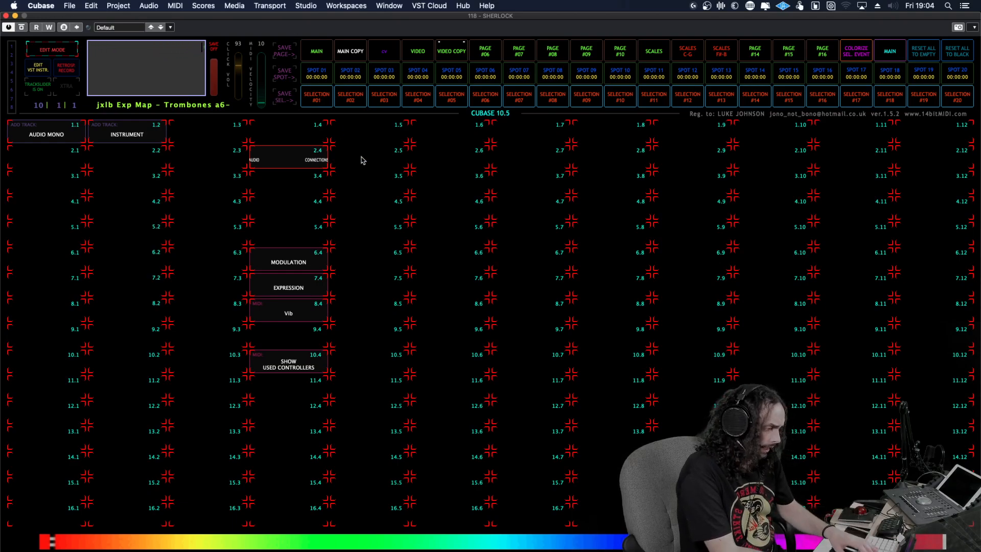
pyautogui.press('Return')
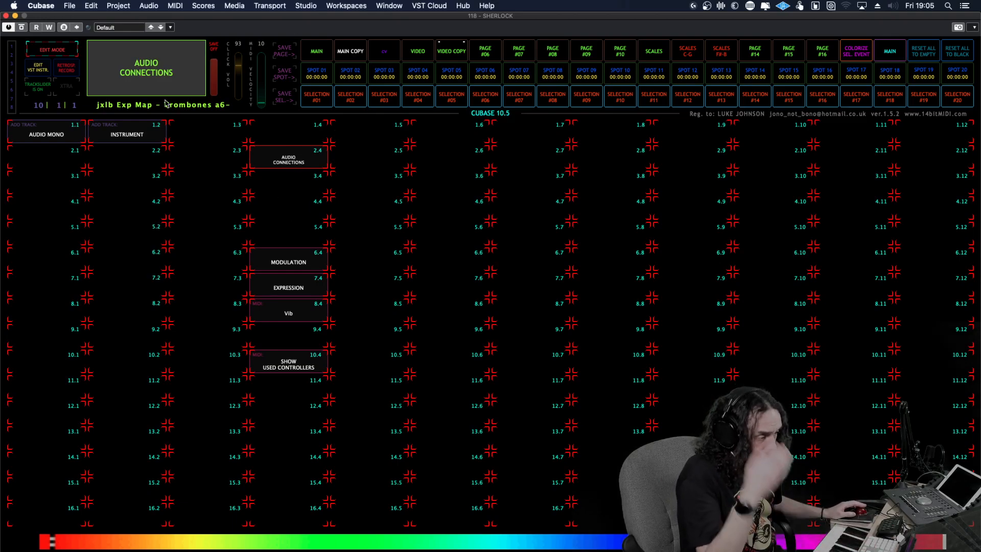
pyautogui.write('14')
pyautogui.press('Return')
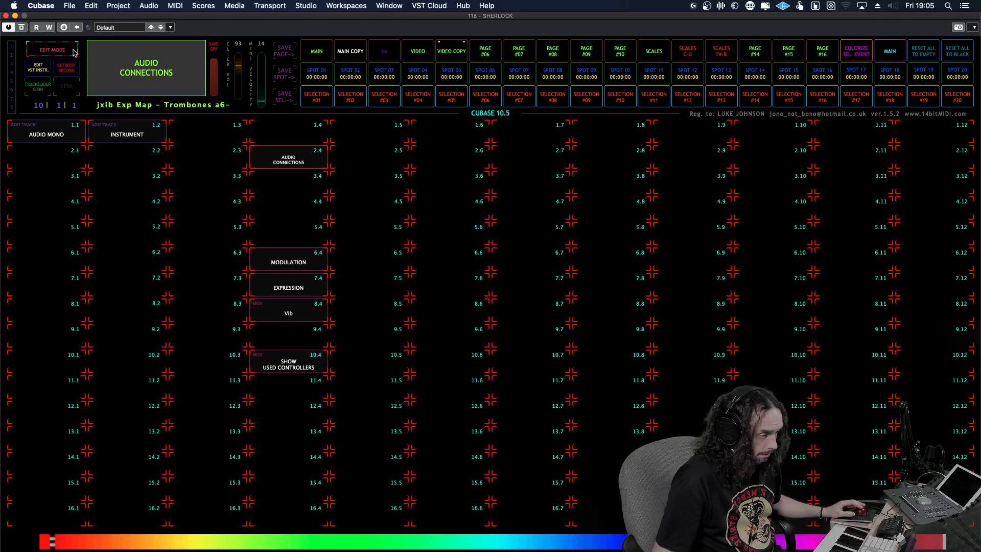
pyautogui.click(130, 58)
pyautogui.write('@')
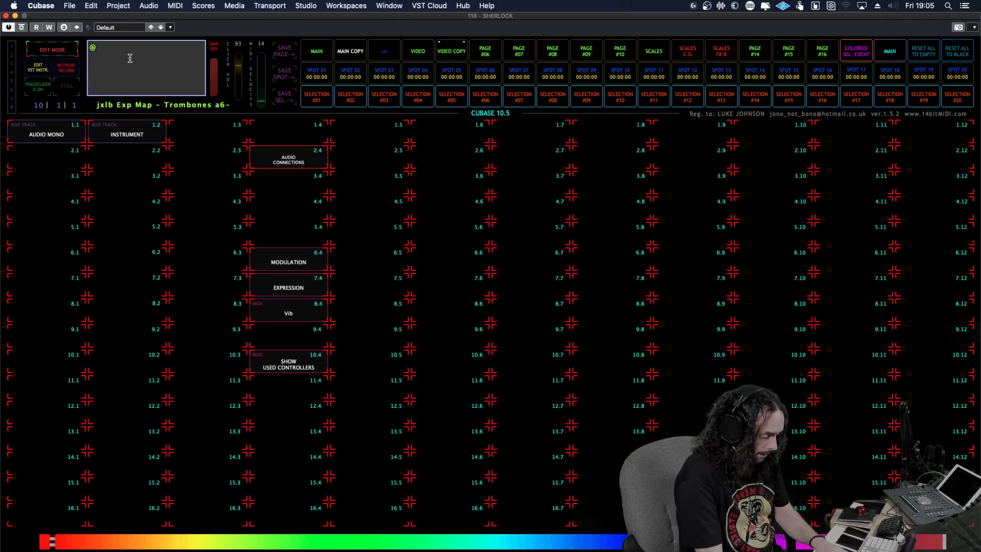
pyautogui.write('fontsize')
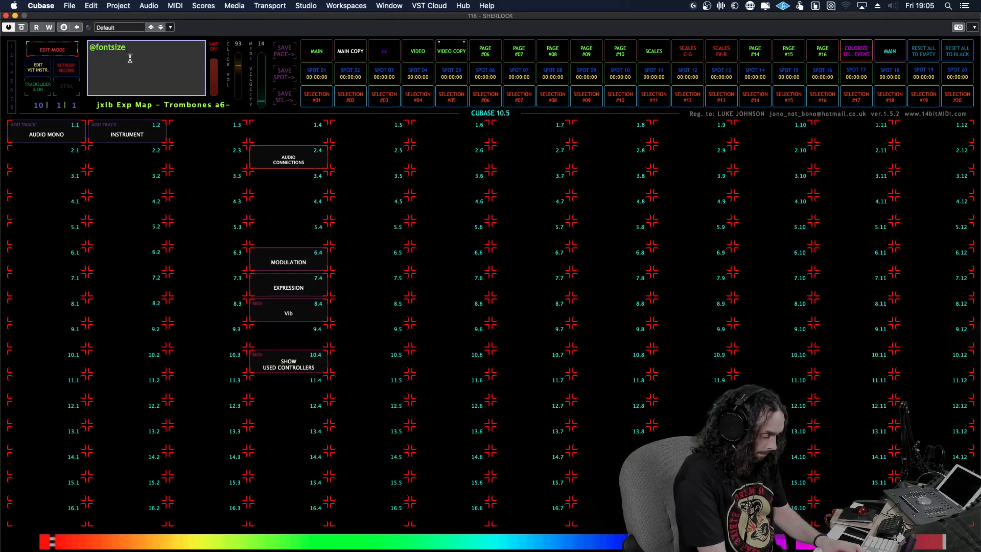
pyautogui.press('Return')
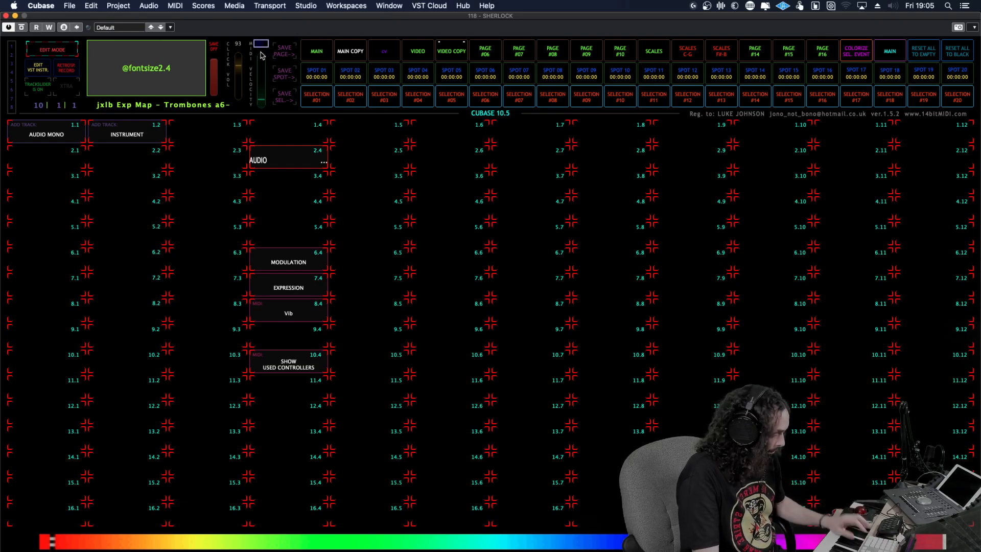
pyautogui.click(59, 49)
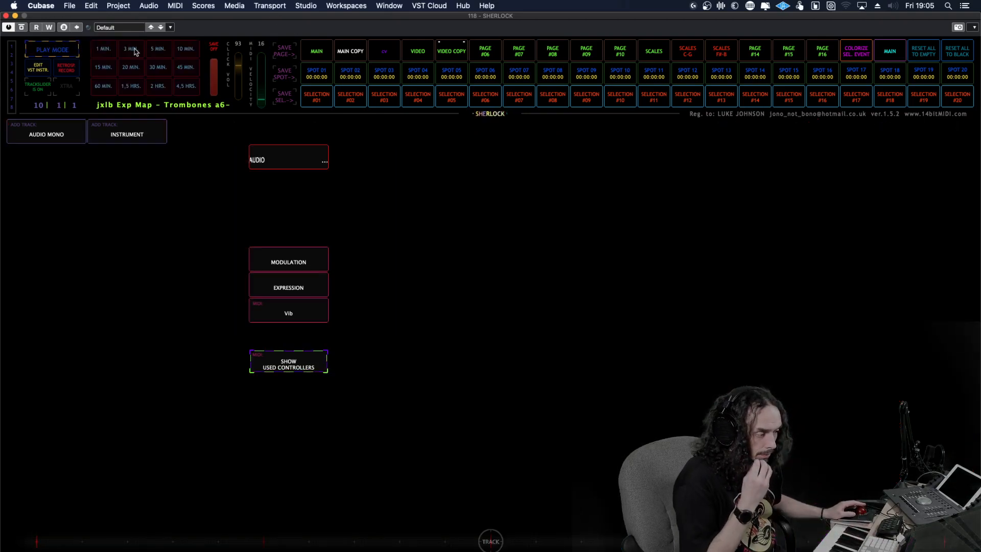
pyautogui.click(65, 56)
pyautogui.click(65, 55)
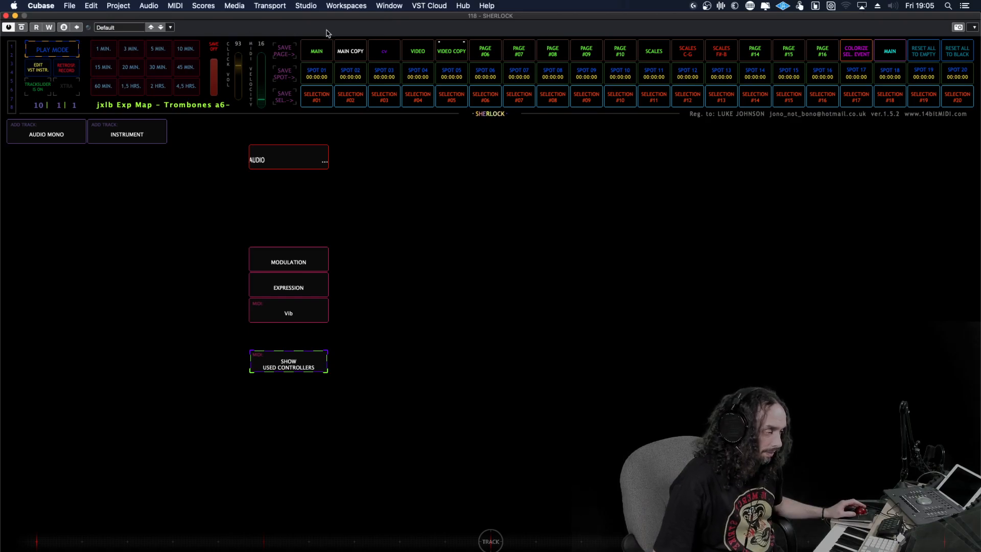
# Return to edit mode and use the d command to delete the buttons in cells 2.4 and 8.4.
pyautogui.click(54, 51)
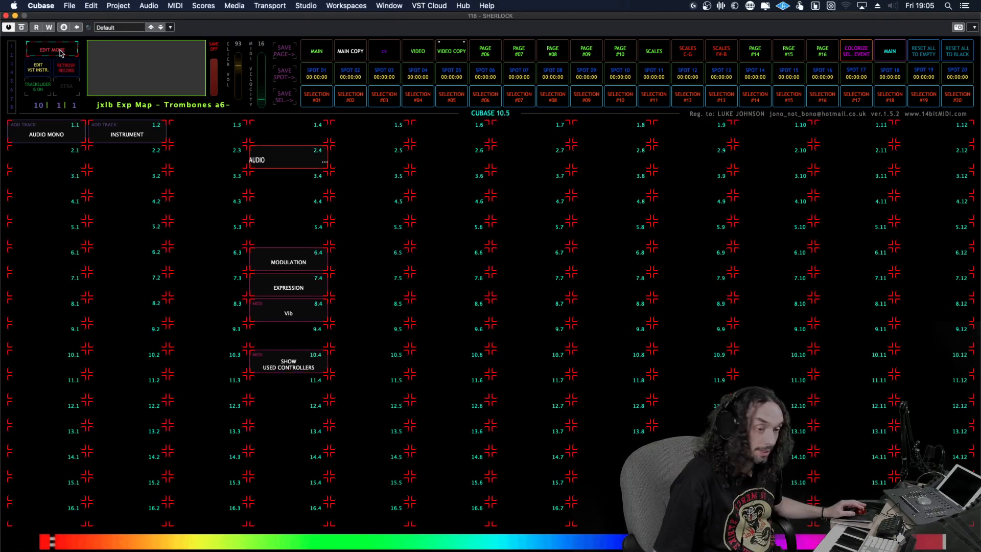
pyautogui.press('Return')
pyautogui.click(294, 164)
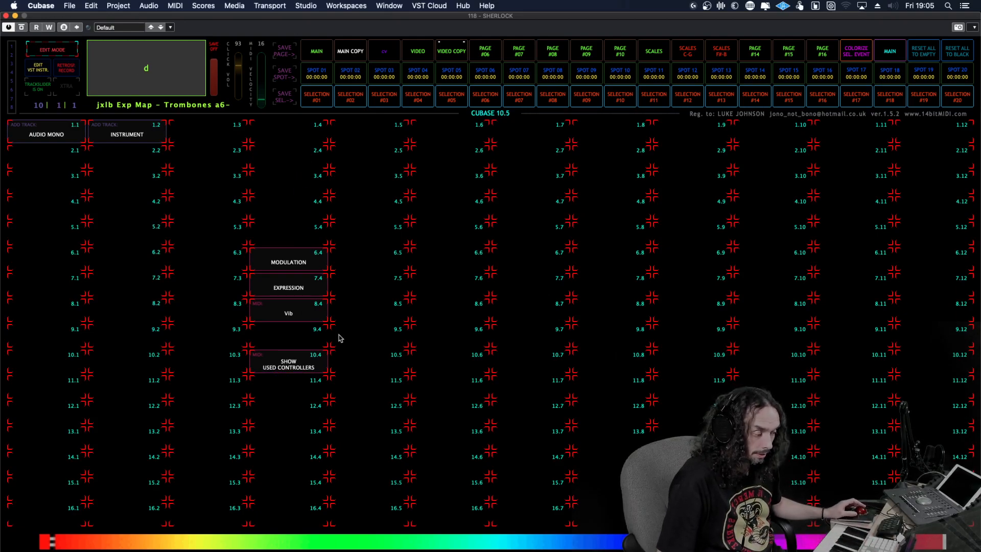
pyautogui.click(304, 319)
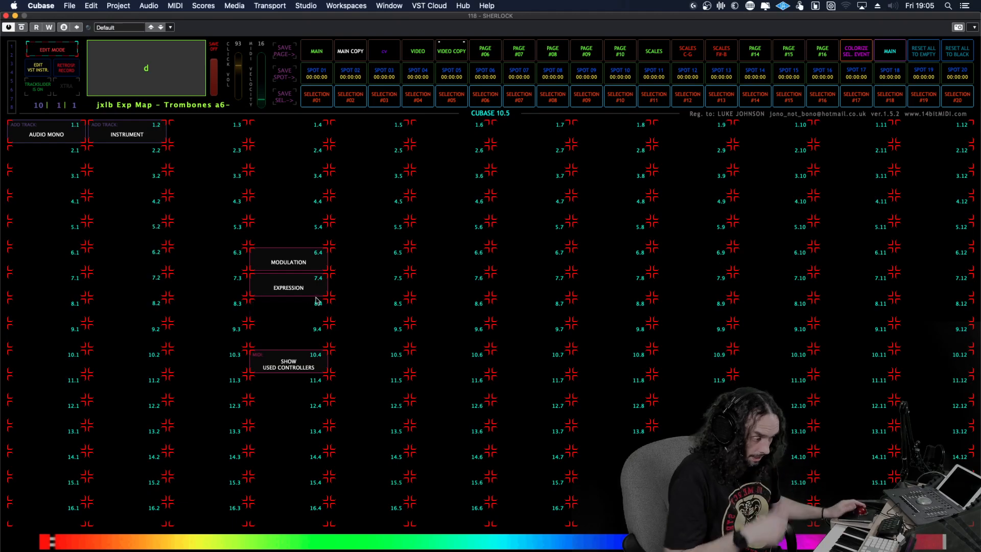
# Switch to play mode, load the VIDEO and VIDEO COPY pages, and open the MAIN COPY page.
pyautogui.click(60, 48)
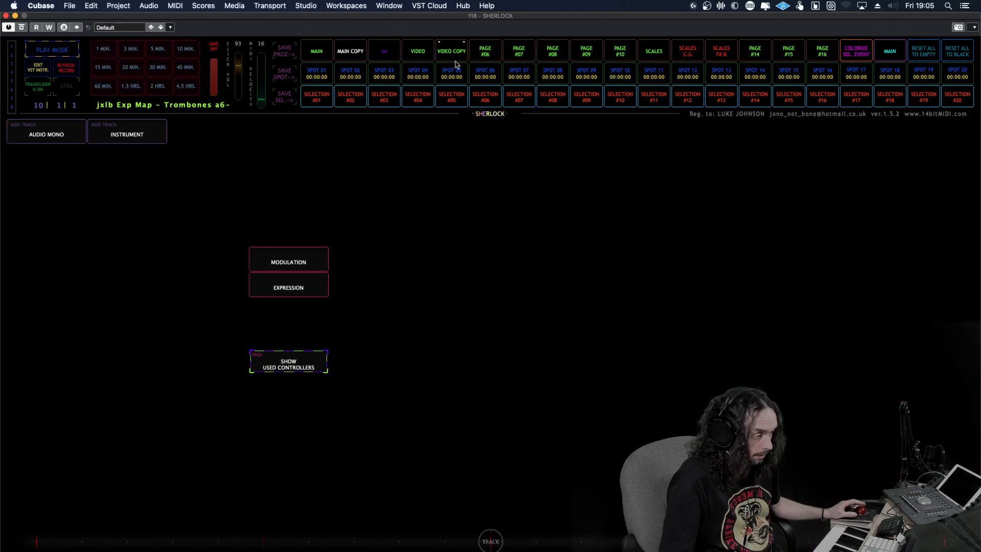
pyautogui.click(423, 51)
pyautogui.click(465, 53)
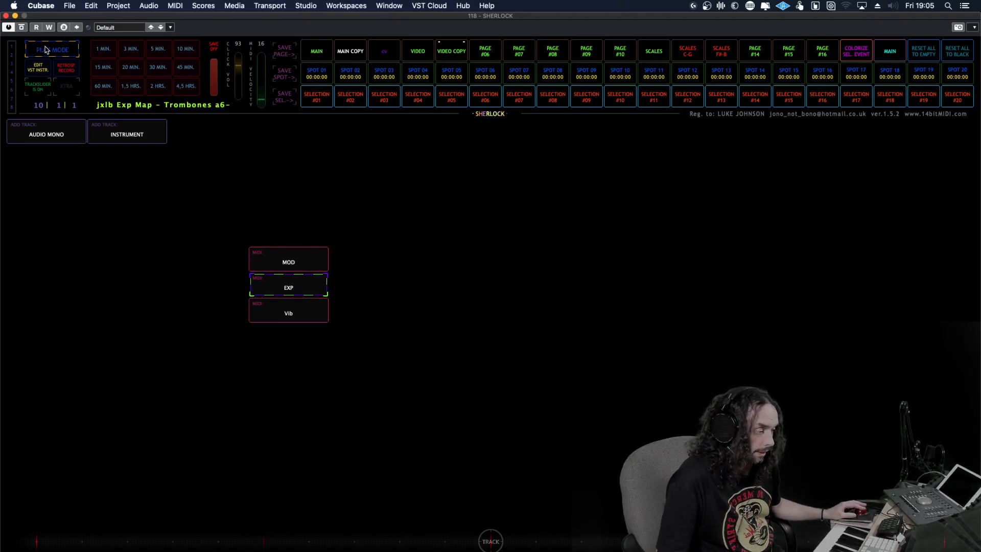
pyautogui.click(350, 51)
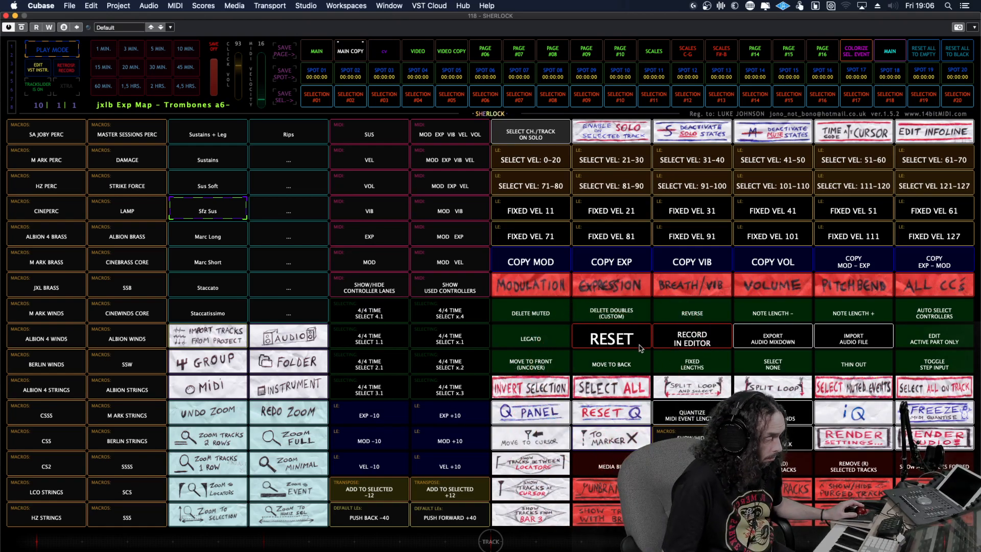
# Enter edit mode and use the swap command to exchange RESET in cell 9.8 with IMPORT AUDIO FILE in cell 9.11.
pyautogui.click(700, 359)
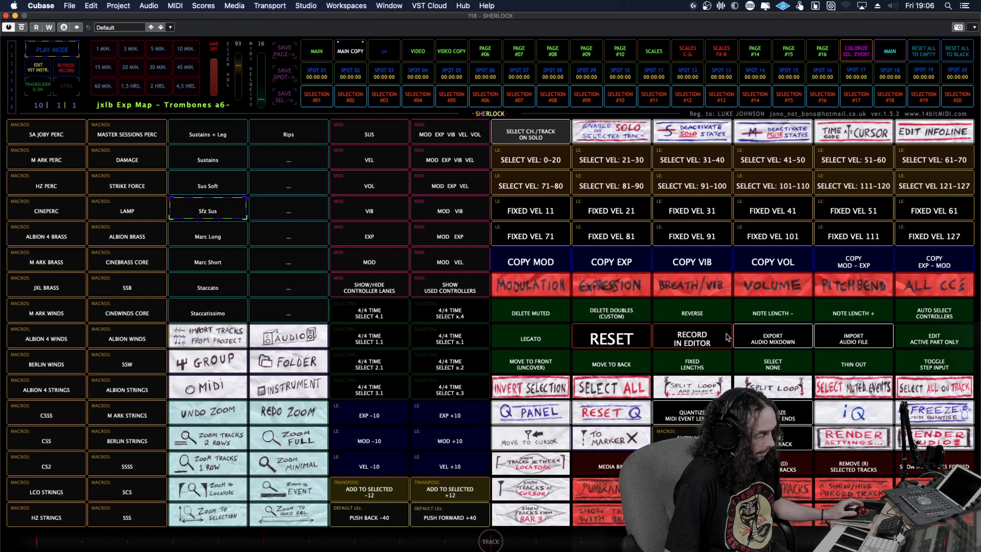
pyautogui.click(72, 53)
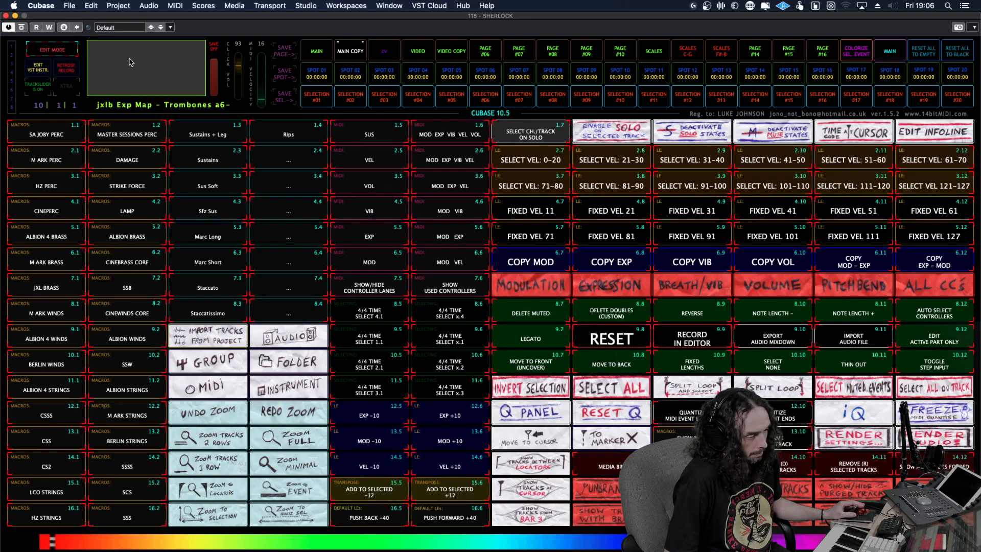
pyautogui.write('swap')
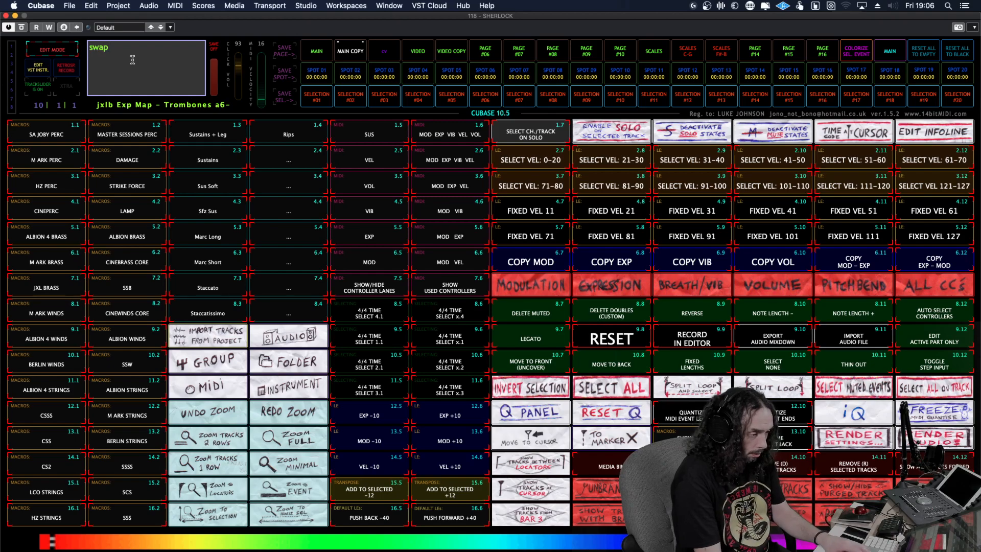
pyautogui.press('Return')
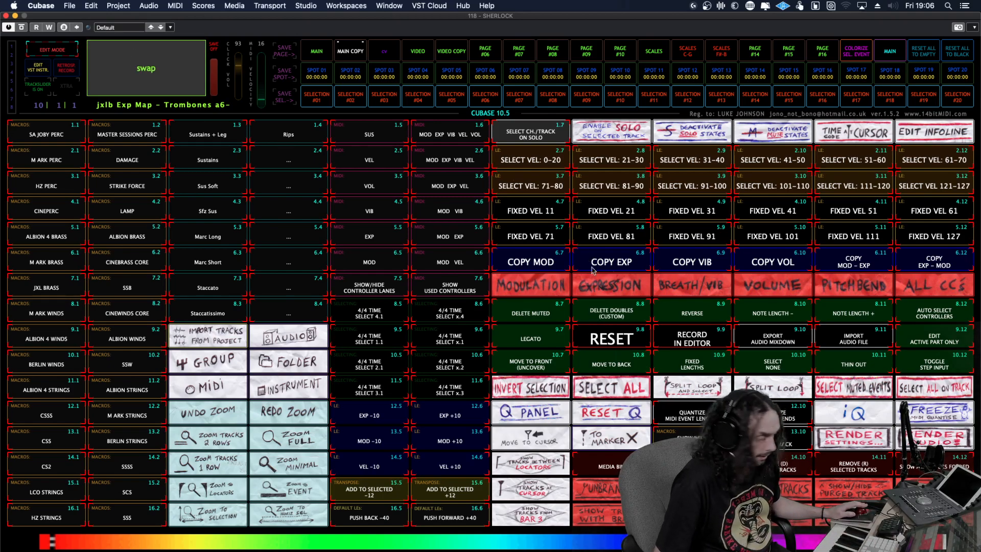
pyautogui.write('With')
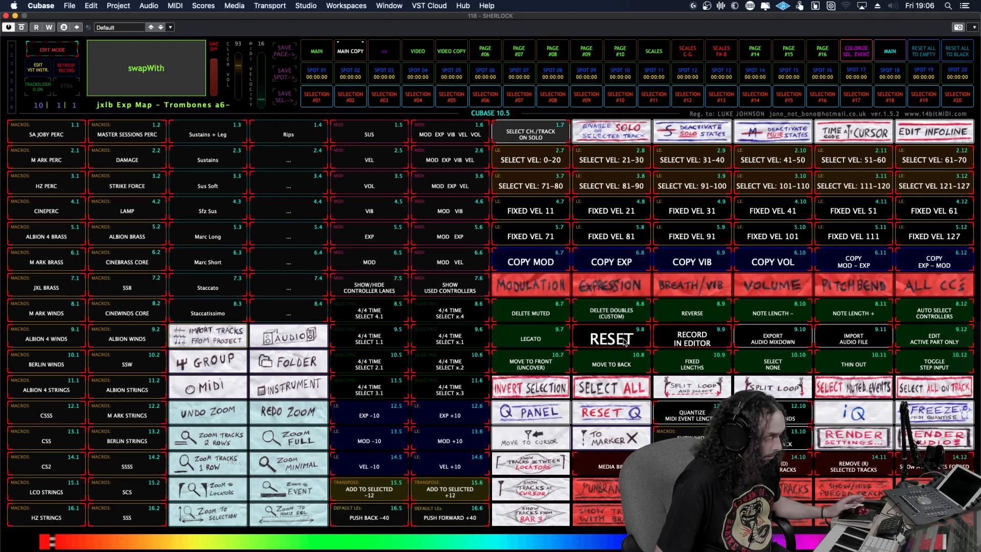
pyautogui.click(150, 69)
pyautogui.click(154, 71)
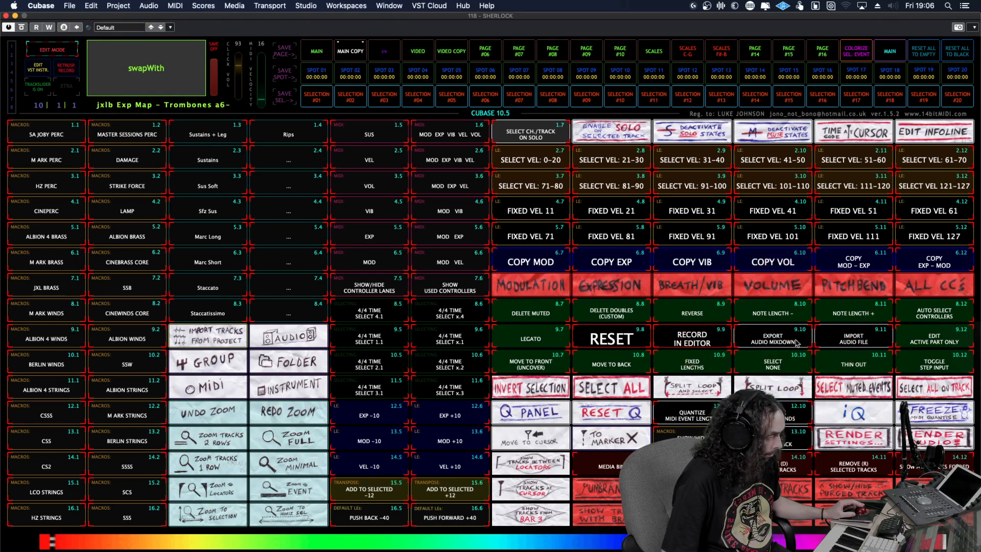
pyautogui.click(847, 342)
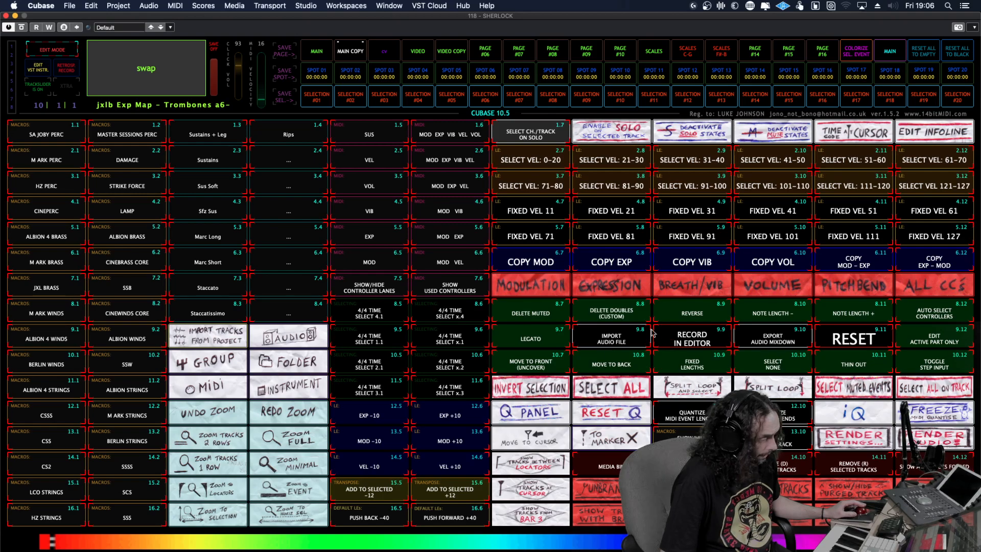
# Swap RECORD IN EDITOR in cell 9.9 with EXPORT AUDIO MIXDOWN in cell 9.10, and save the layout to MAIN COPY in play mode.
pyautogui.click(697, 338)
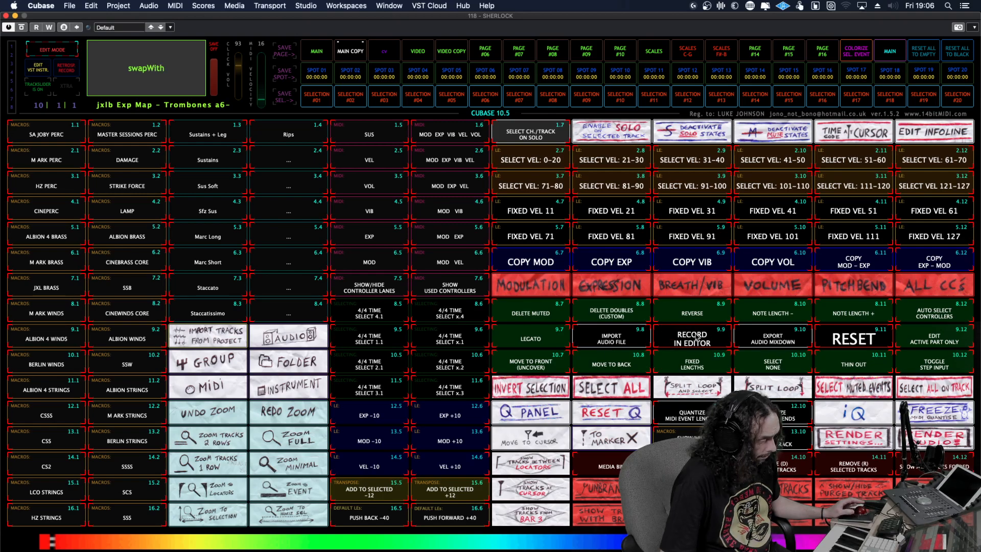
pyautogui.click(778, 341)
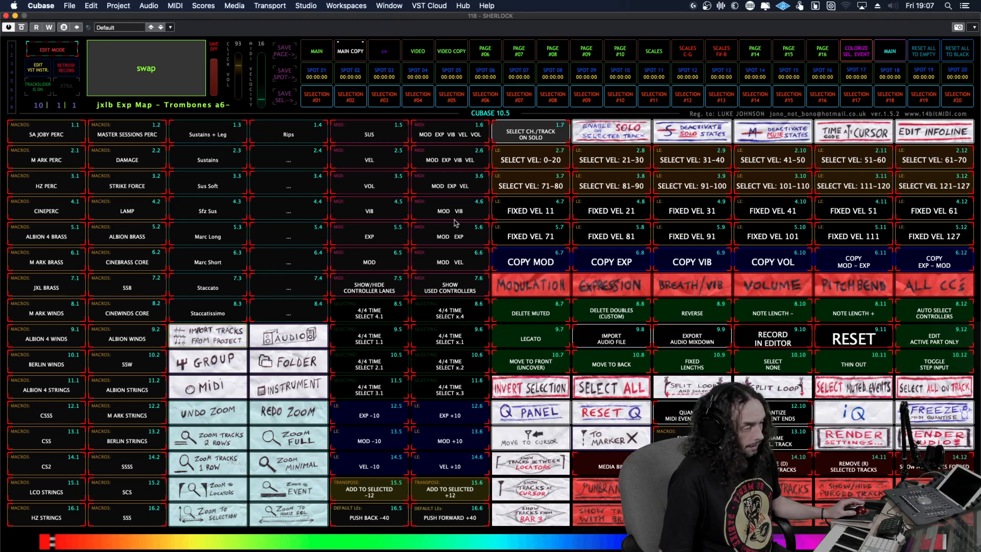
pyautogui.click(64, 50)
pyautogui.click(351, 52)
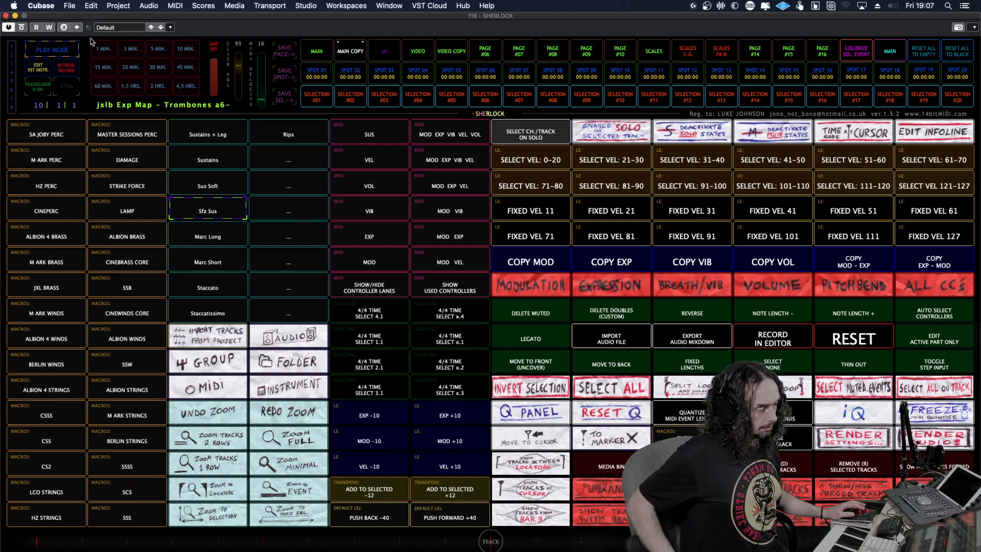
# In edit mode, use the XC command to copy button styling onto IMPORT AUDIO FILE in cell 9.8 and EXPORT AUDIO MIXDOWN in cell 9.9.
pyautogui.click(71, 49)
pyautogui.click(129, 69)
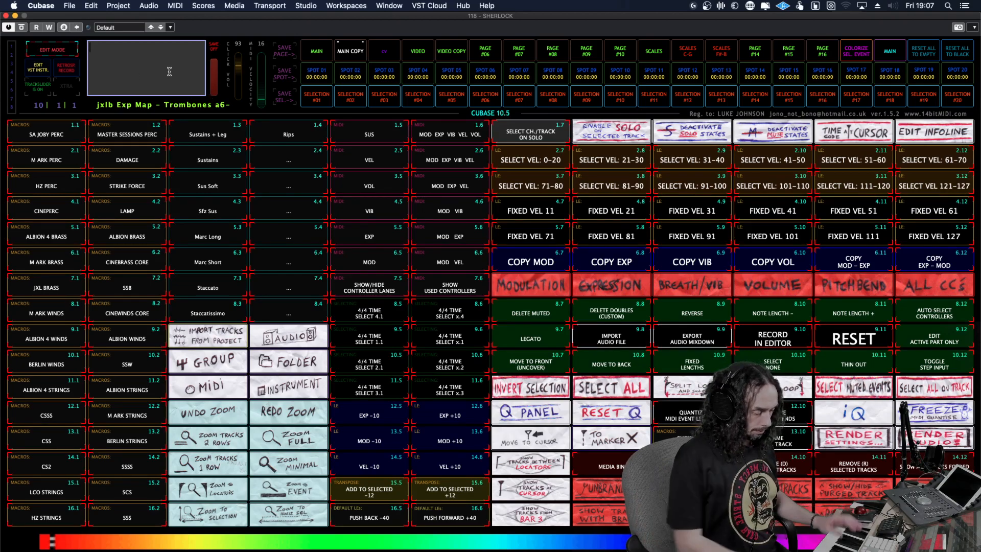
pyautogui.write('XC')
pyautogui.press('Return')
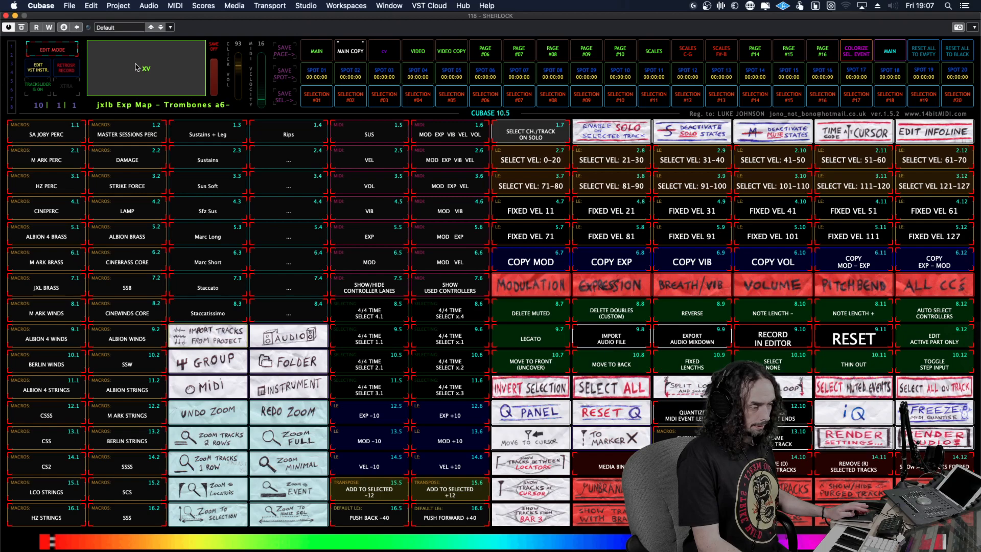
pyautogui.click(617, 345)
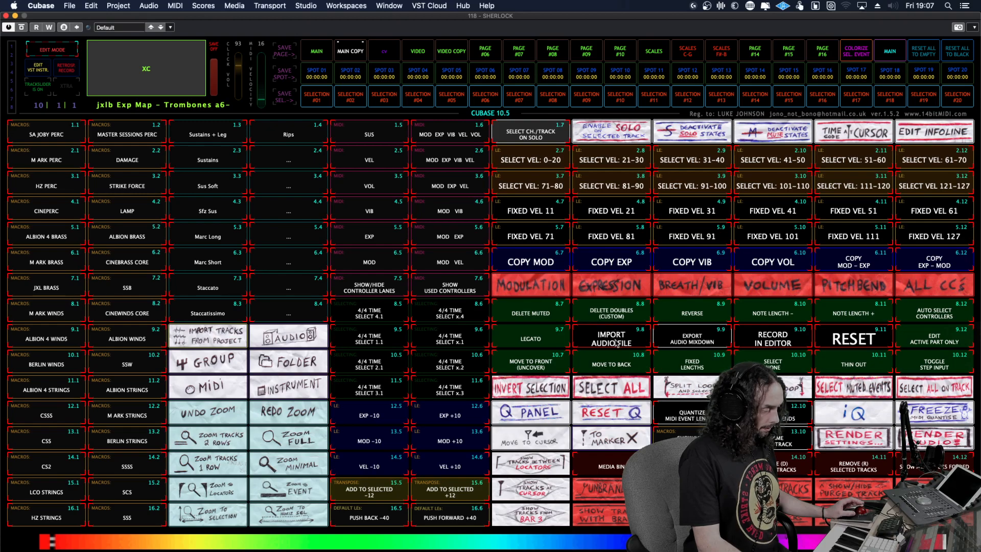
pyautogui.click(819, 347)
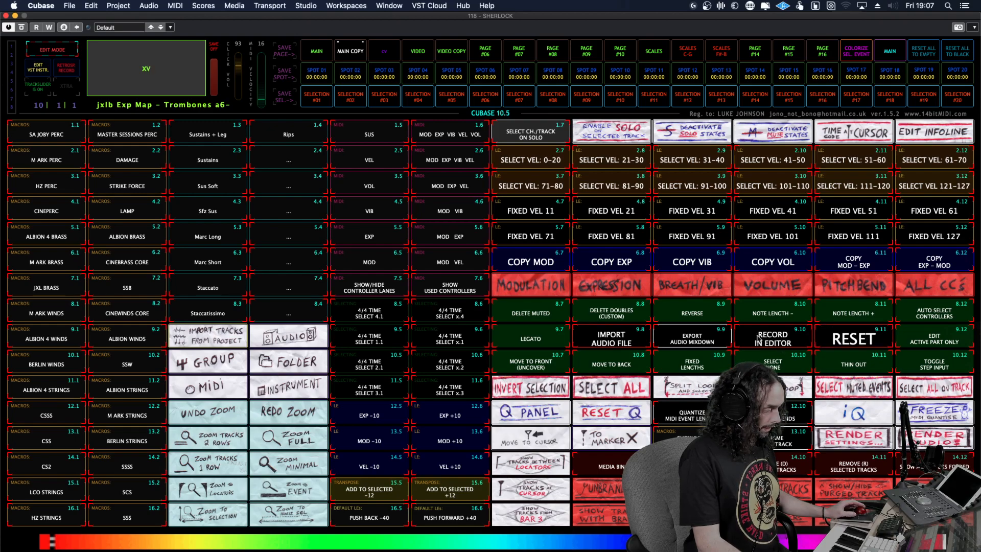
pyautogui.click(694, 344)
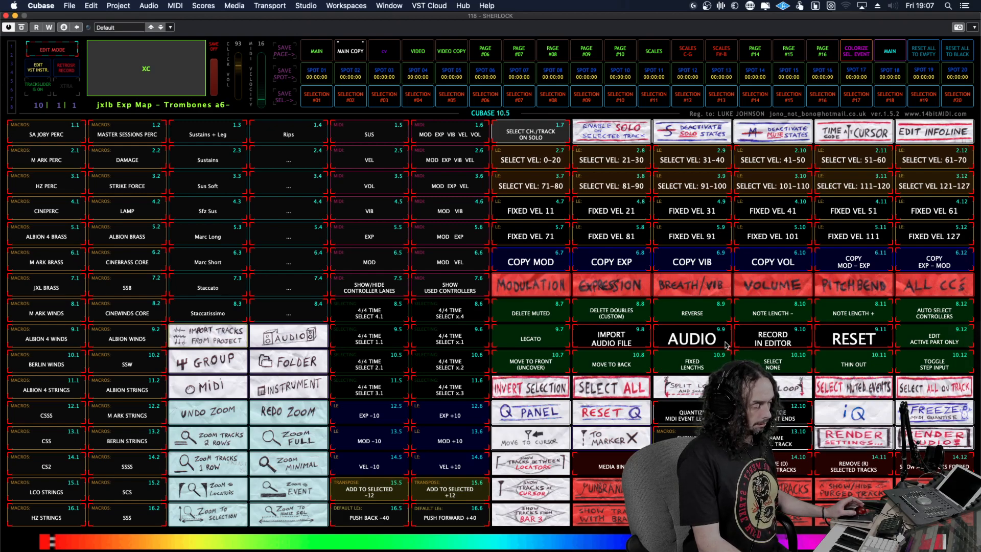
pyautogui.click(135, 64)
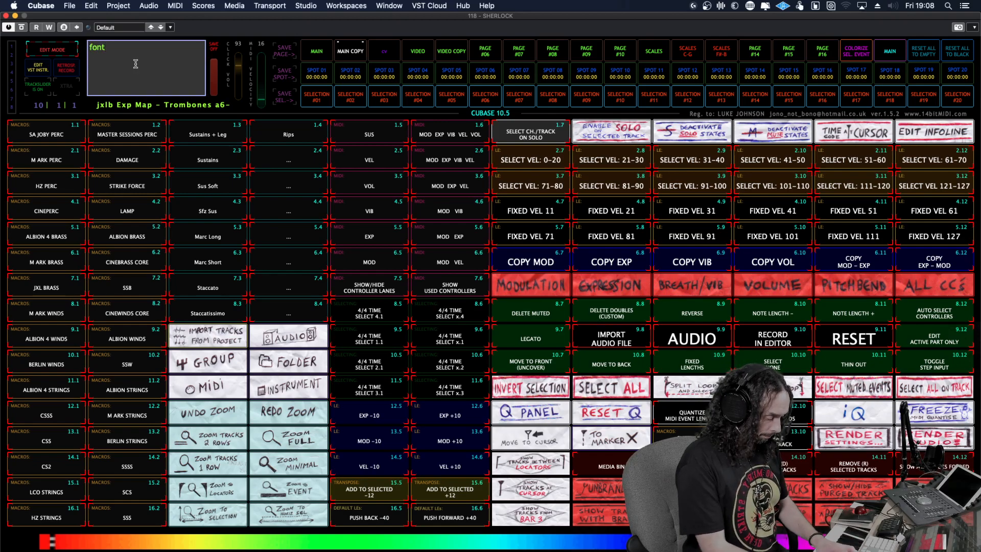
pyautogui.press('BackSpace')
pyautogui.press('BackSpace')
pyautogui.press('BackSpace')
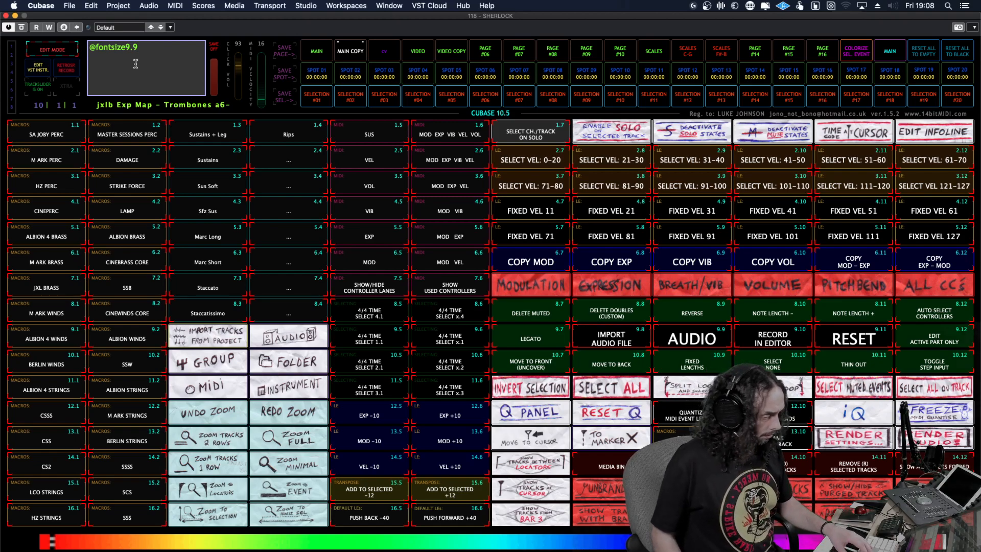
pyautogui.press('Return')
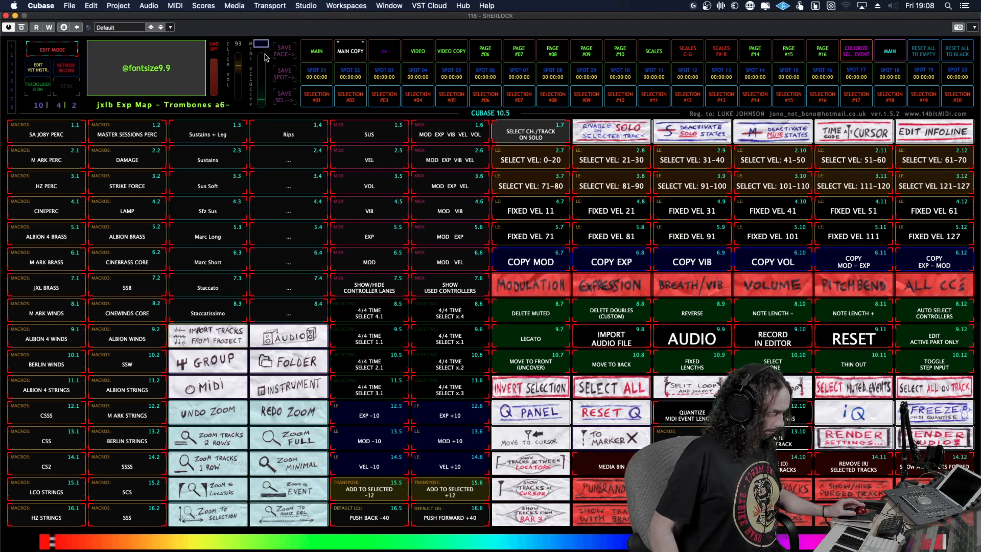
pyautogui.press('Return')
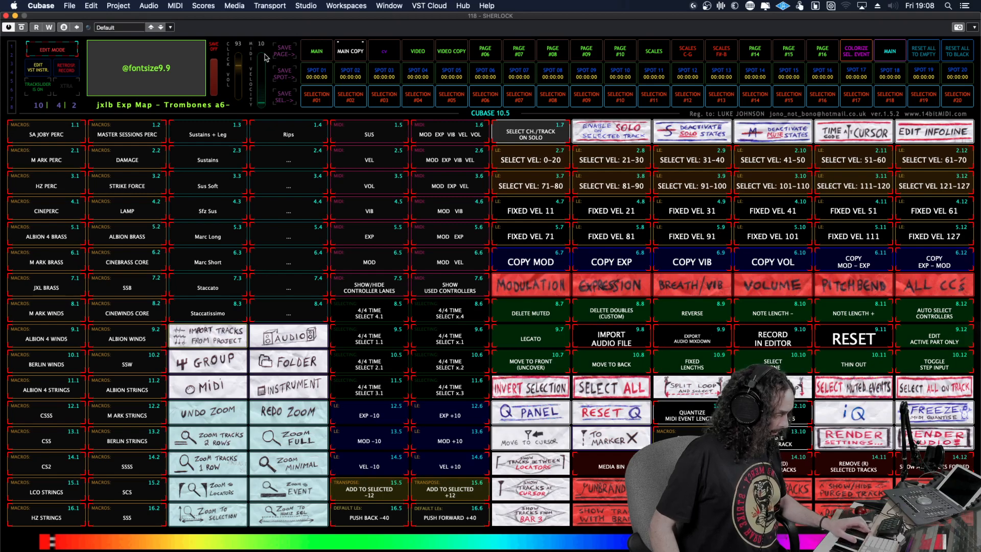
# Try text sizes 13 and 14 for the EXPORT AUDIO MIXDOWN button.
pyautogui.doubleClick(265, 44)
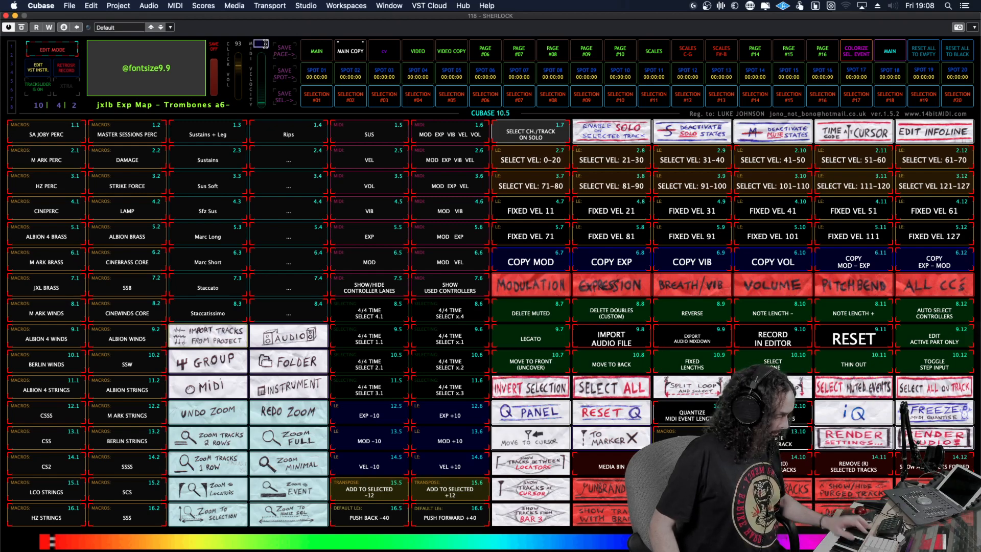
pyautogui.press('Return')
pyautogui.doubleClick(262, 42)
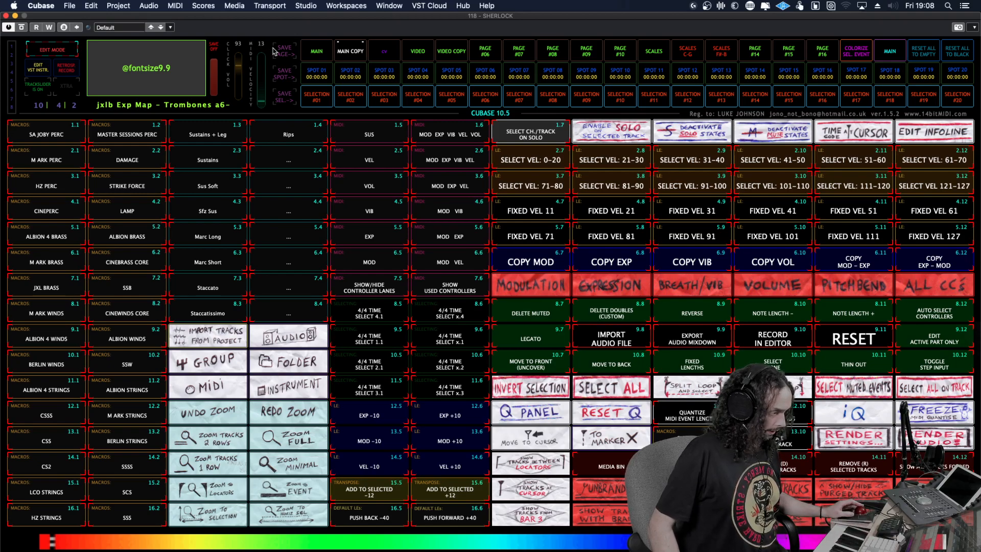
pyautogui.write('14')
pyautogui.press('Return')
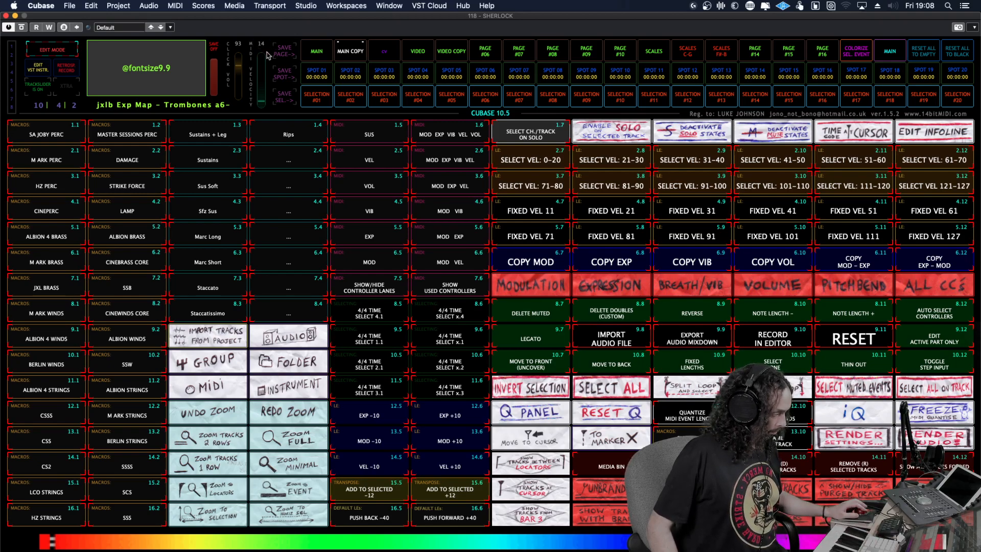
# Set the EXPORT AUDIO MIXDOWN text size to 15, and save the layout to MAIN COPY in play mode.
pyautogui.click(261, 44)
pyautogui.write('15')
pyautogui.press('Return')
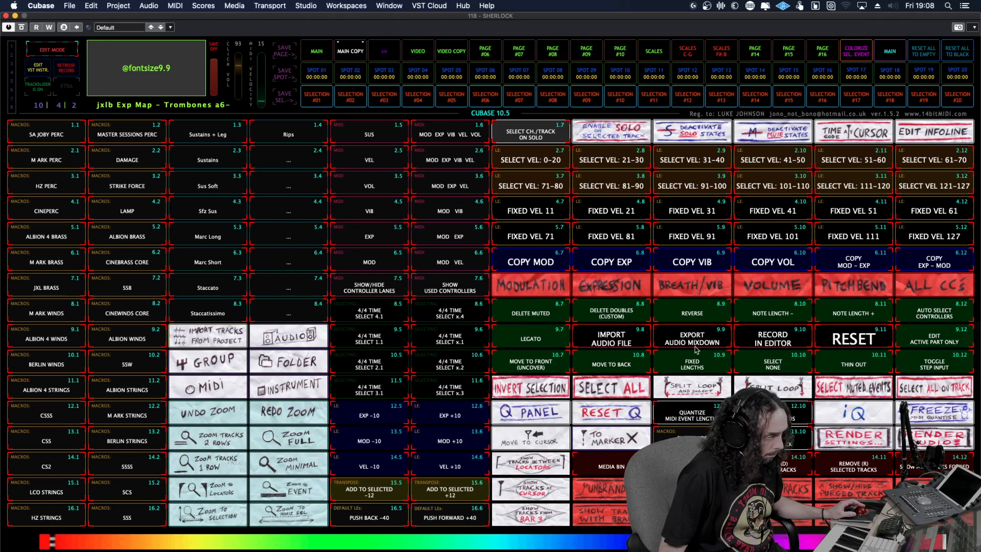
pyautogui.click(52, 50)
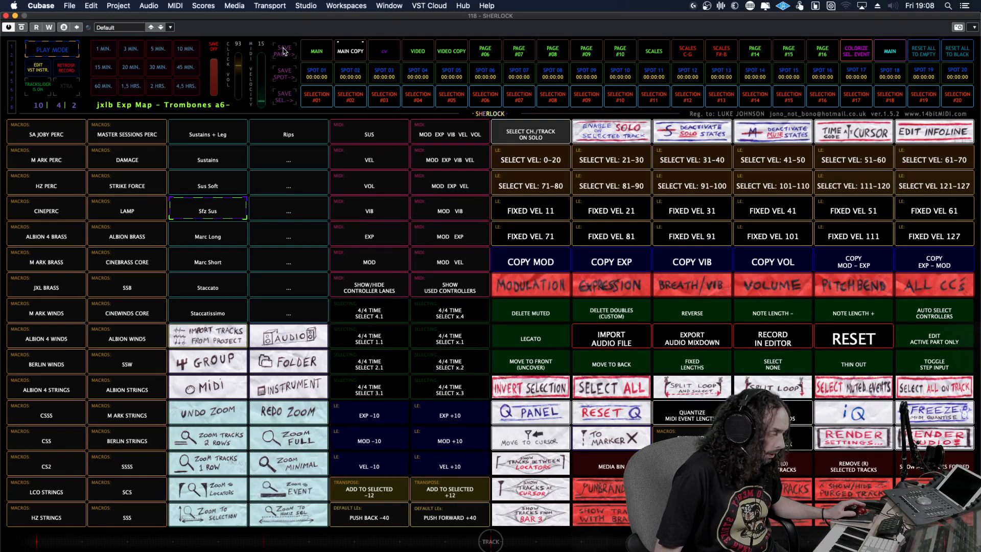
pyautogui.click(347, 52)
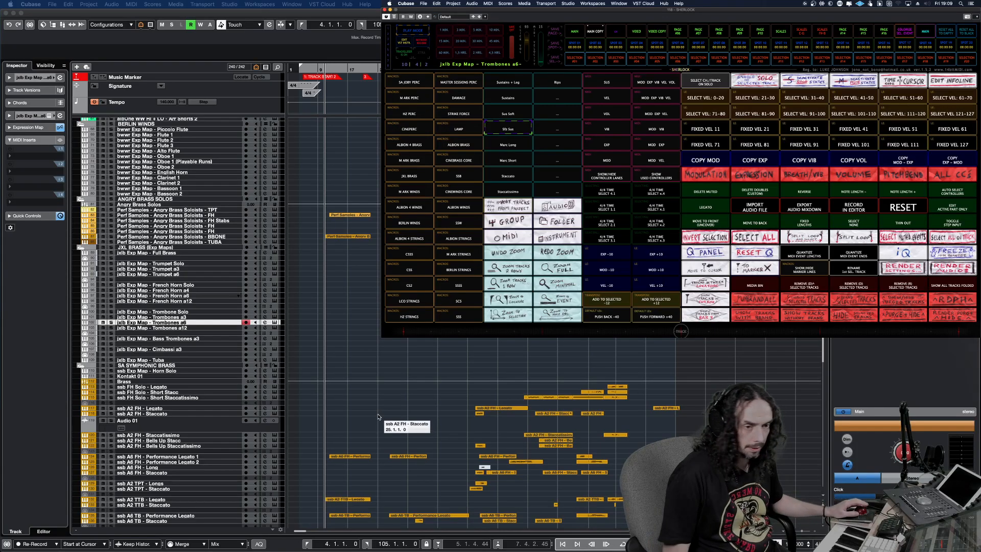
# In the project's track list, select the MEDIA BIN folder, the ANGRY SOLO WINDS folder and the Angry Solo Winds track in turn.
pyautogui.click(356, 456)
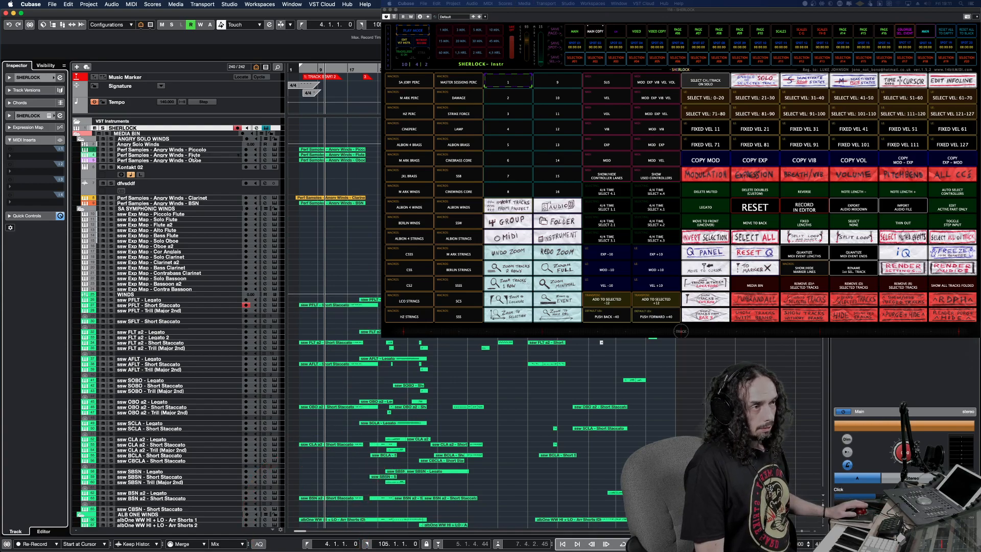
pyautogui.click(187, 135)
pyautogui.click(694, 137)
pyautogui.click(529, 149)
pyautogui.click(477, 122)
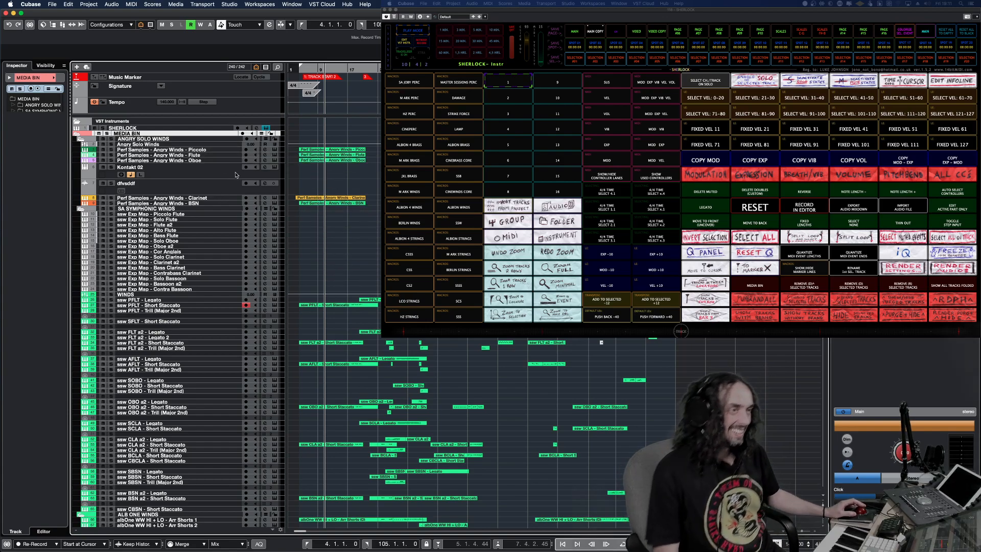
pyautogui.click(204, 138)
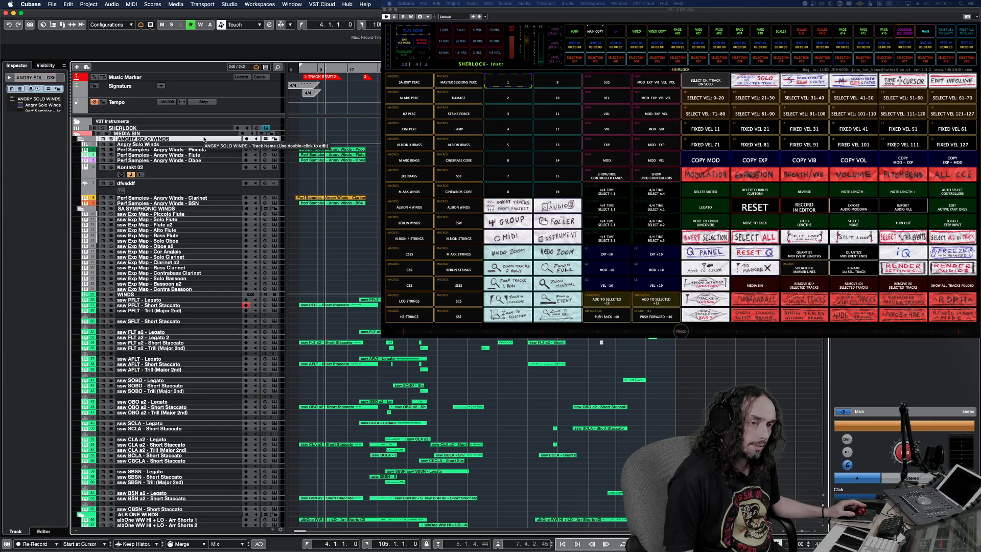
pyautogui.click(205, 144)
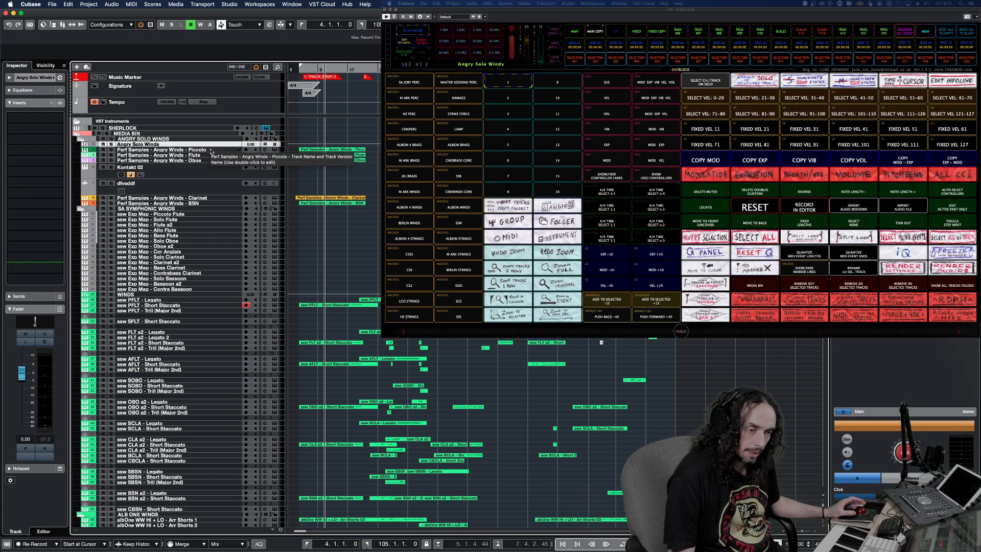
# Select the Angry Winds instrument tracks from Piccolo down to BSN in turn, including Kontakt 02 and dfvsddf, and check SHERLOCK's track display.
pyautogui.click(210, 150)
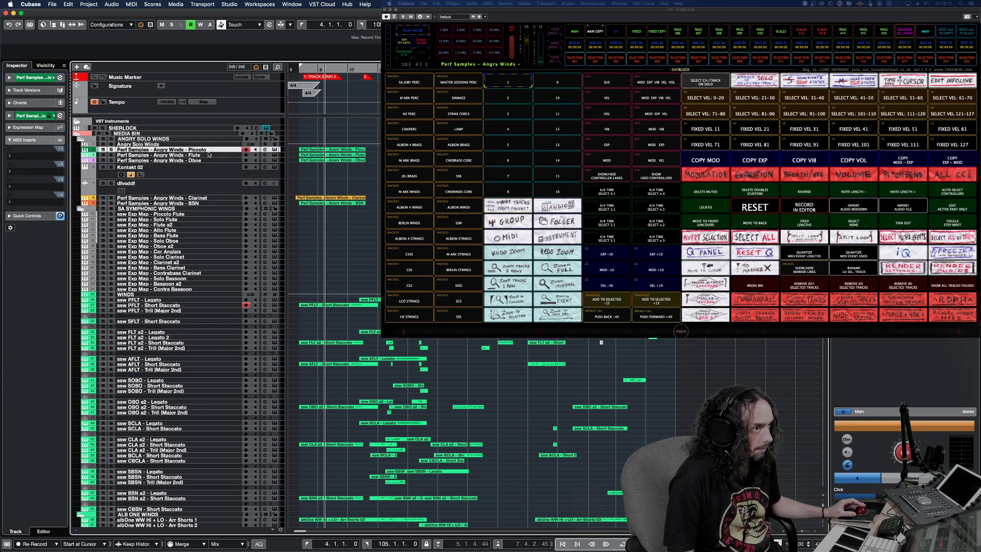
pyautogui.click(210, 155)
pyautogui.click(211, 160)
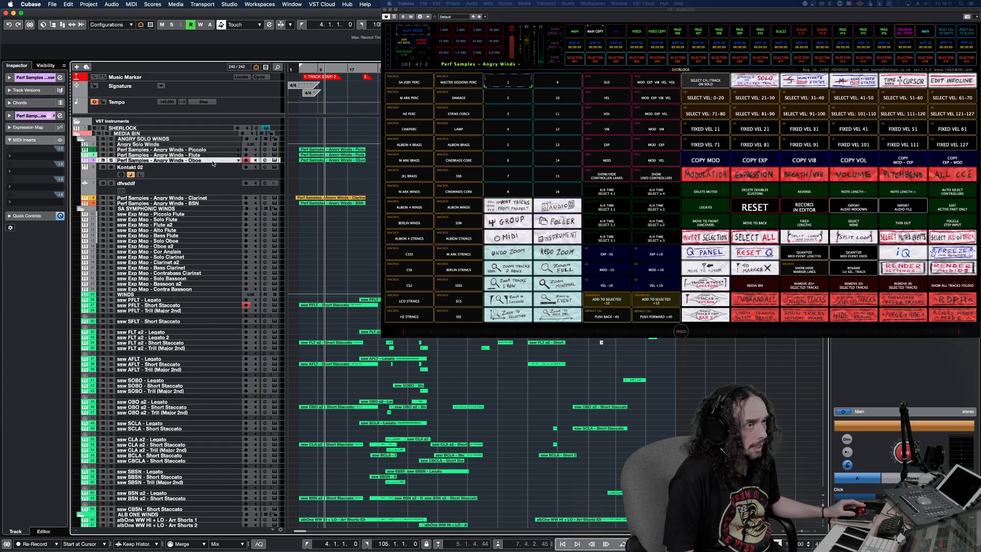
pyautogui.click(214, 170)
pyautogui.click(213, 188)
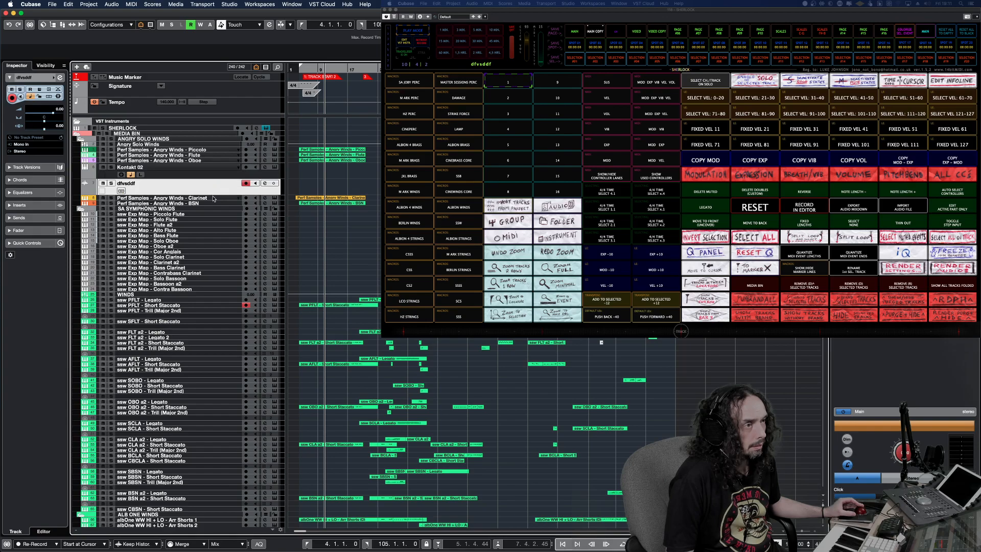
pyautogui.click(213, 199)
pyautogui.click(214, 205)
# Select the SA SYMPHONIC WINDS folder and its Piccolo Flute and Solo Flute tracks in turn to view their articulation buttons.
pyautogui.click(214, 209)
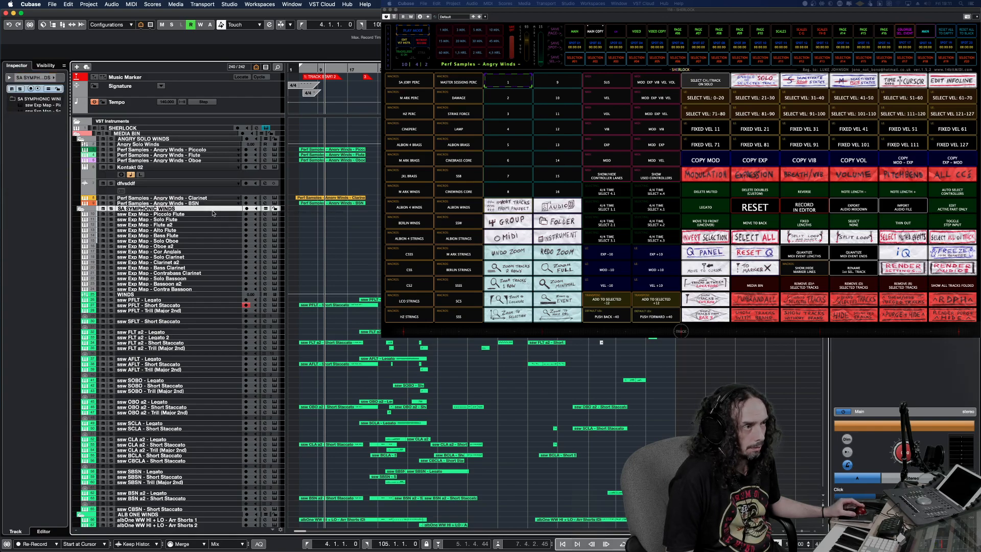
pyautogui.click(209, 214)
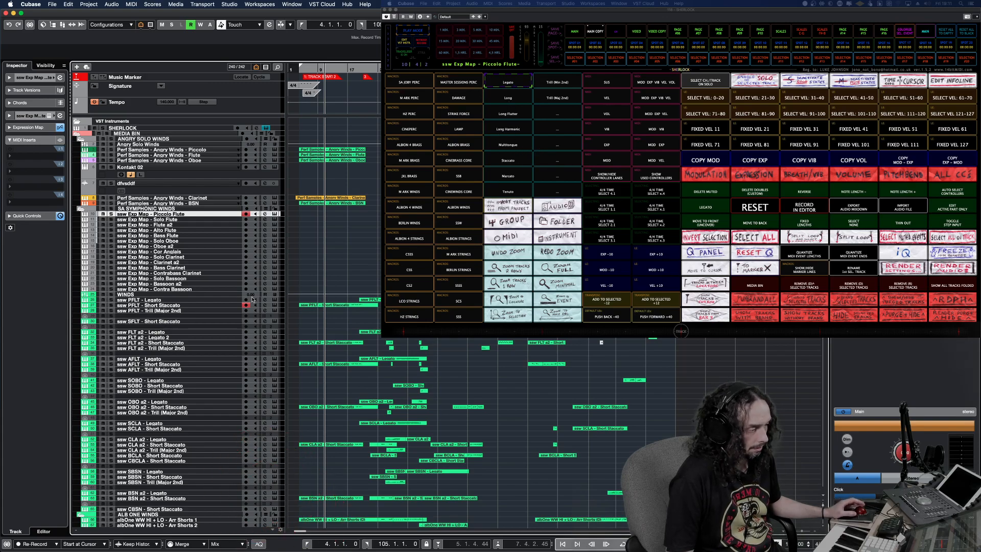
pyautogui.click(193, 221)
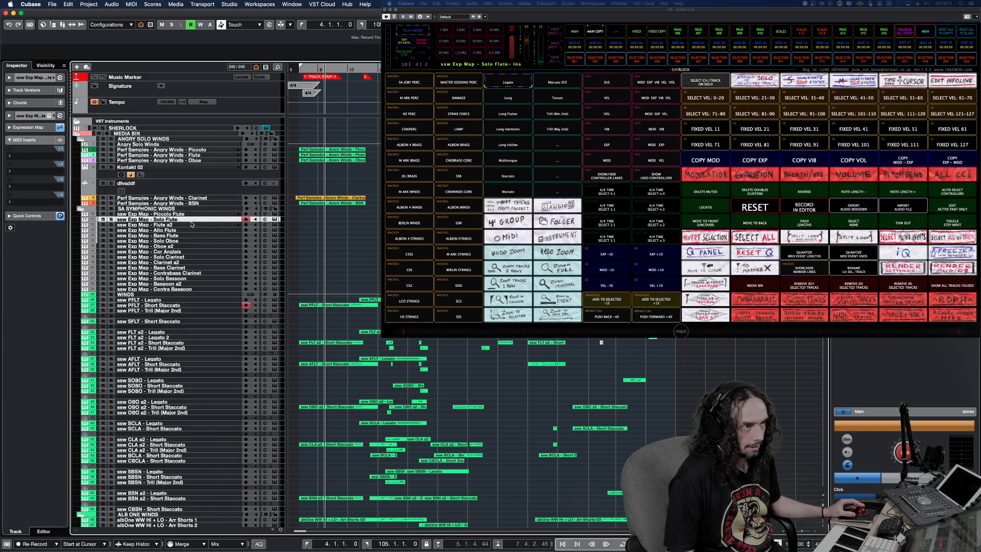
# Step through the SA SYMPHONIC WINDS tracks between Piccolo Flute and Solo Clarinet, comparing the articulation buttons SHERLOCK shows for each.
pyautogui.click(192, 226)
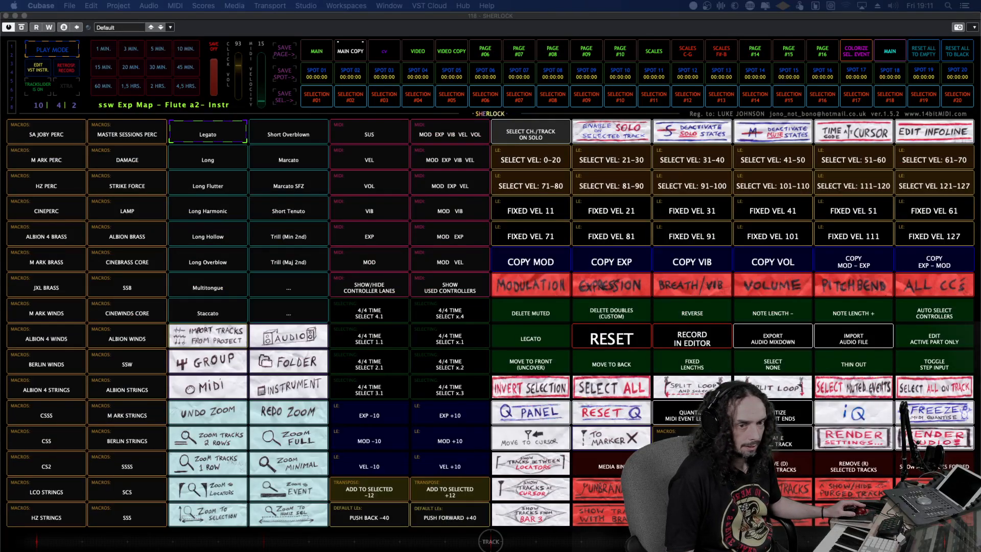
pyautogui.press('Up')
pyautogui.press('Up')
pyautogui.press('Down')
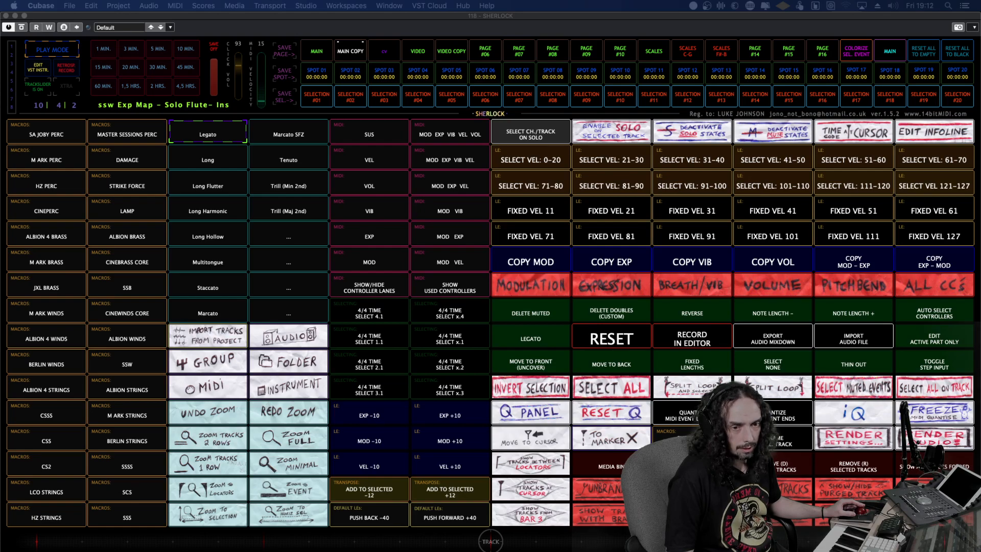
pyautogui.press('Down')
pyautogui.press('Down')
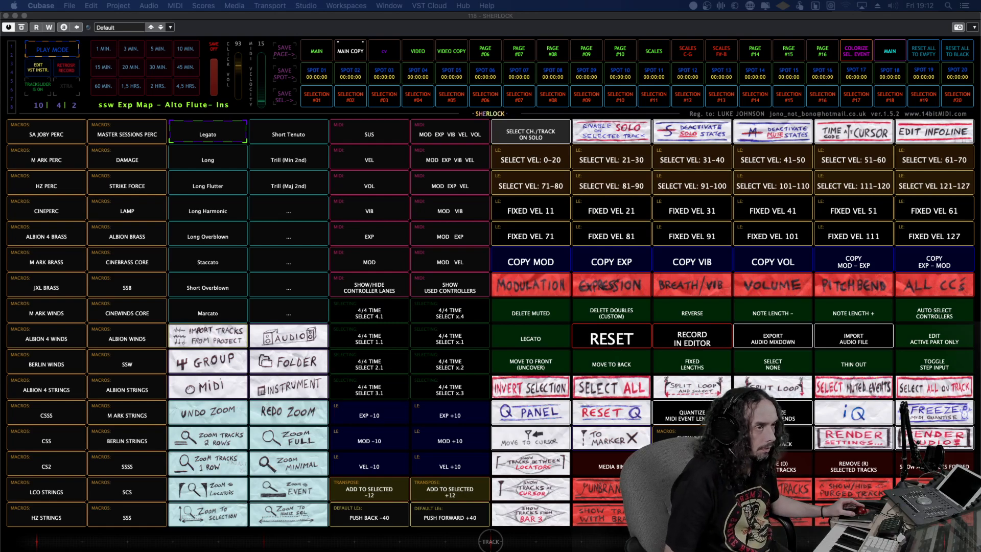
pyautogui.press('Down')
pyautogui.press('Down')
pyautogui.press('Down')
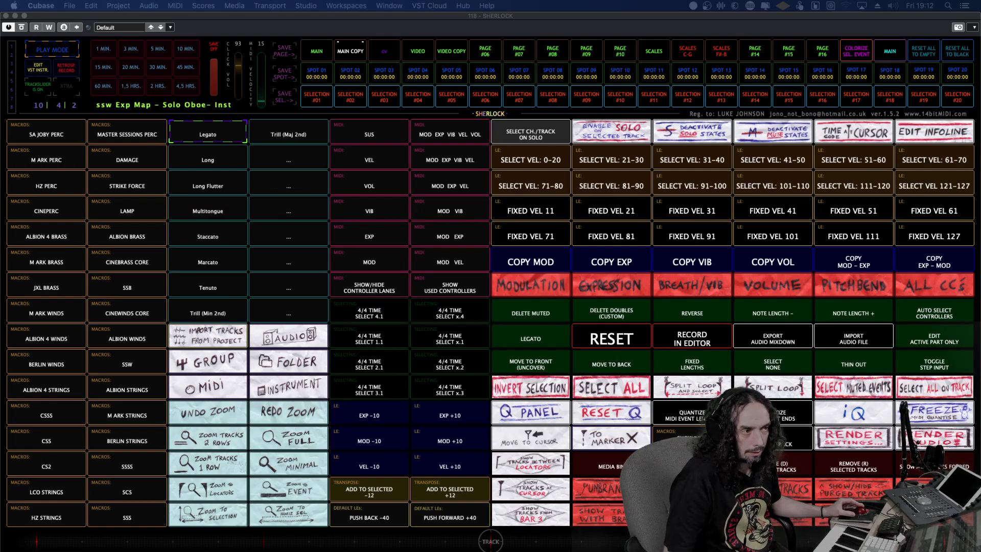
pyautogui.press('Down')
pyautogui.press('Down')
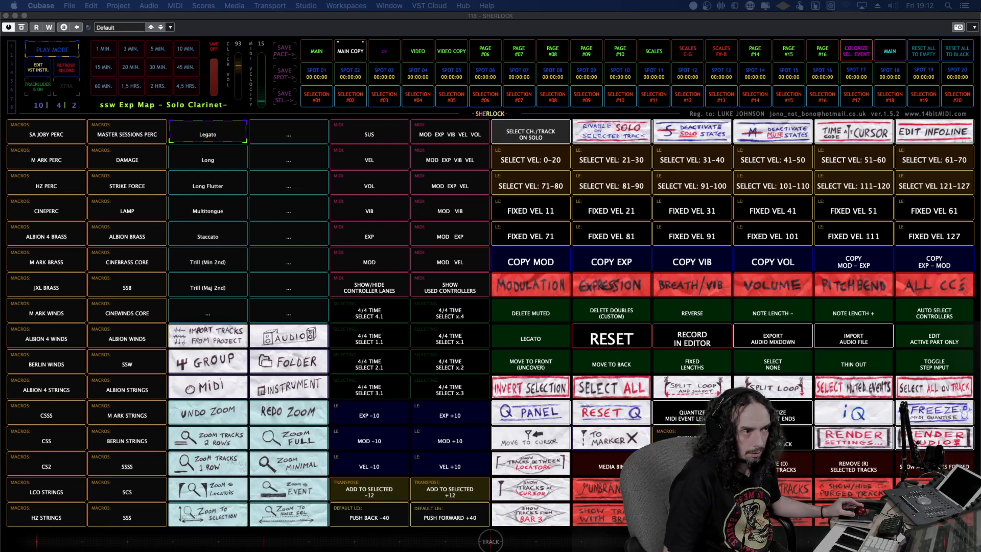
pyautogui.press('Down')
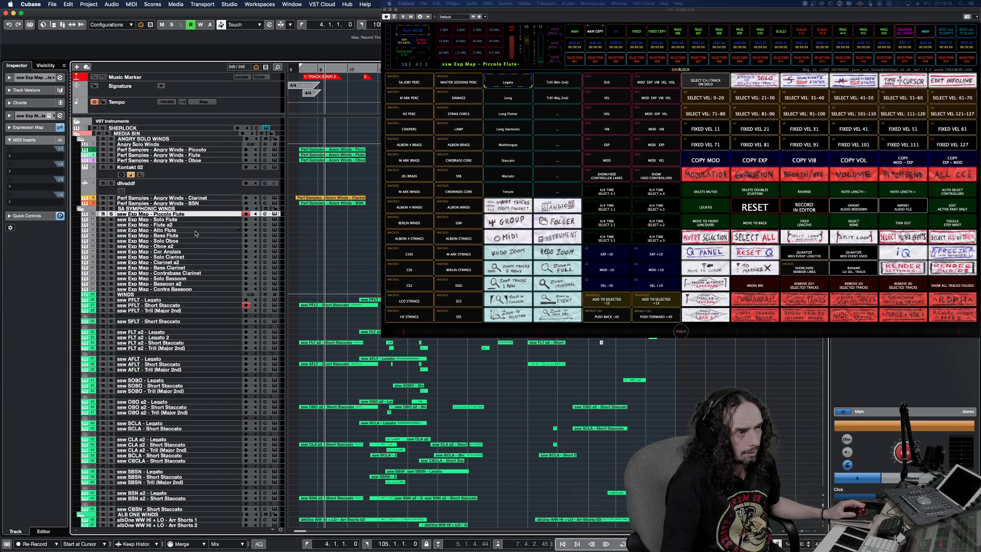
# Select the Cor Anglais, Clarinet a2 and Contrabass Clarinet tracks in turn to view their articulation buttons.
pyautogui.click(201, 252)
pyautogui.click(202, 262)
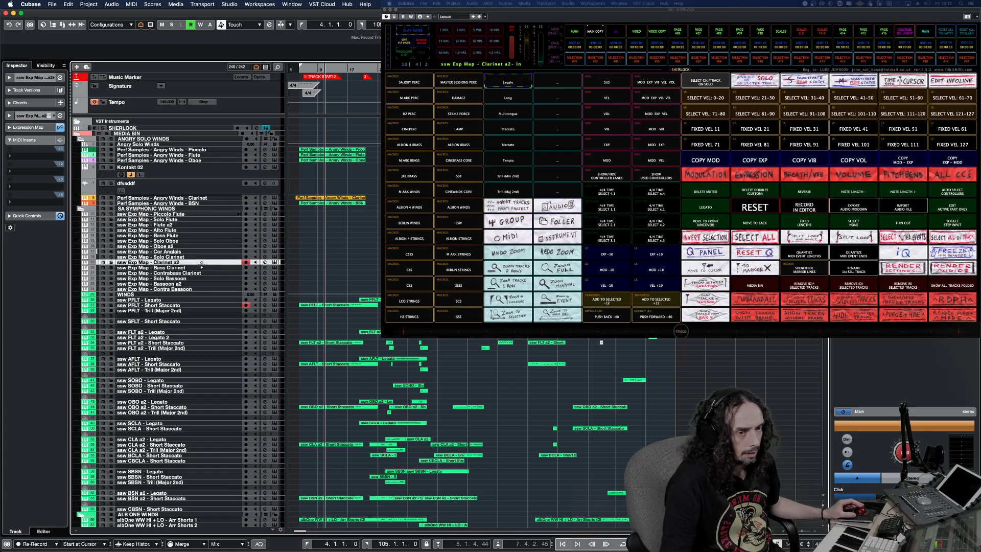
pyautogui.click(202, 273)
# Select the BERLIN WINDS tracks Flute 1, Alto Flute, Oboe 1 (Playable Runs), English Horn and Clarinet 2, and return to Flute 1, checking their articulations.
pyautogui.scroll(-15, 209, 286)
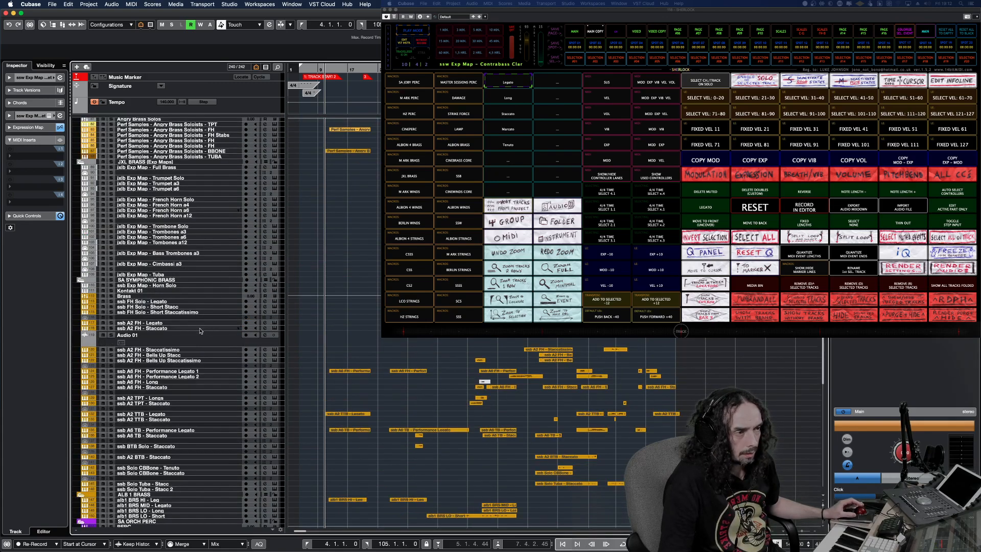
pyautogui.scroll(10, 199, 197)
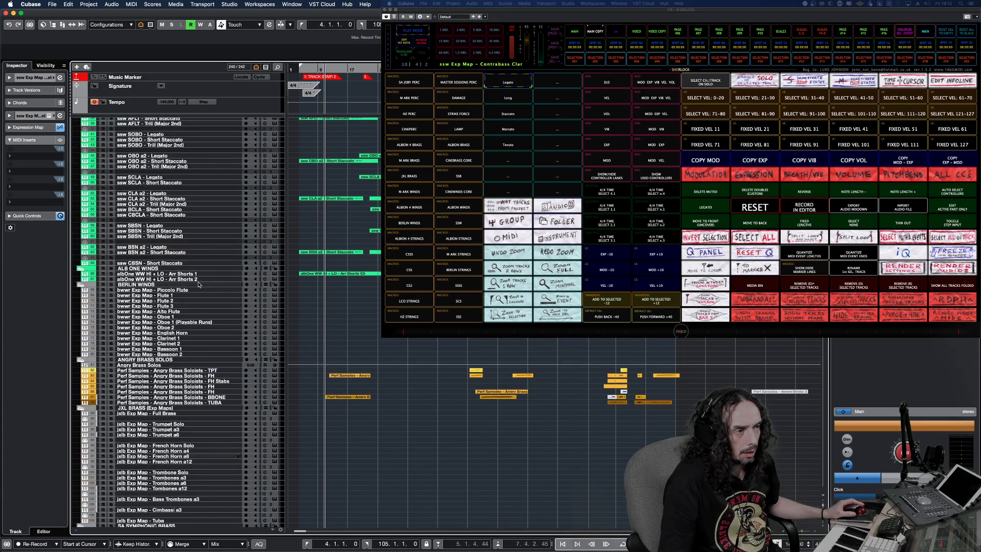
pyautogui.click(192, 295)
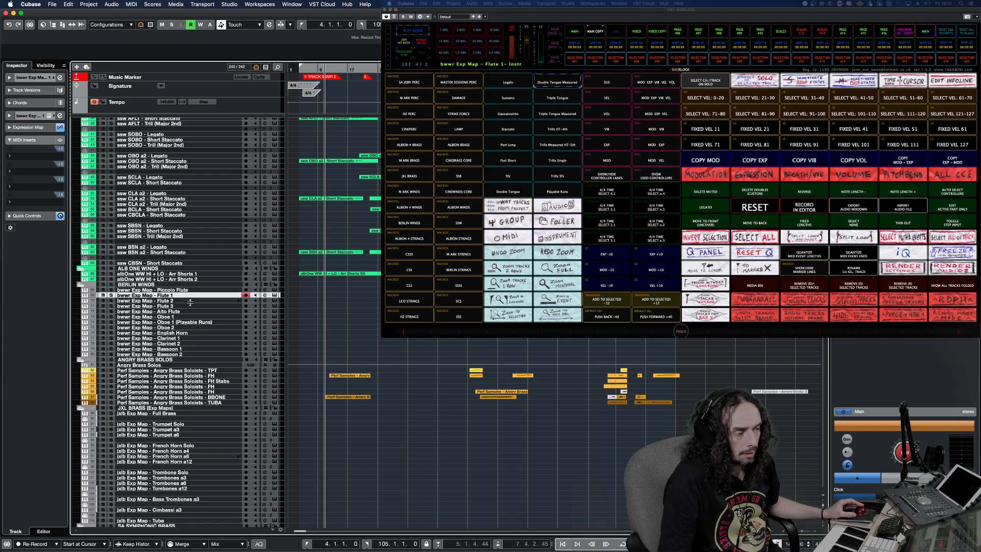
pyautogui.click(187, 311)
pyautogui.click(187, 322)
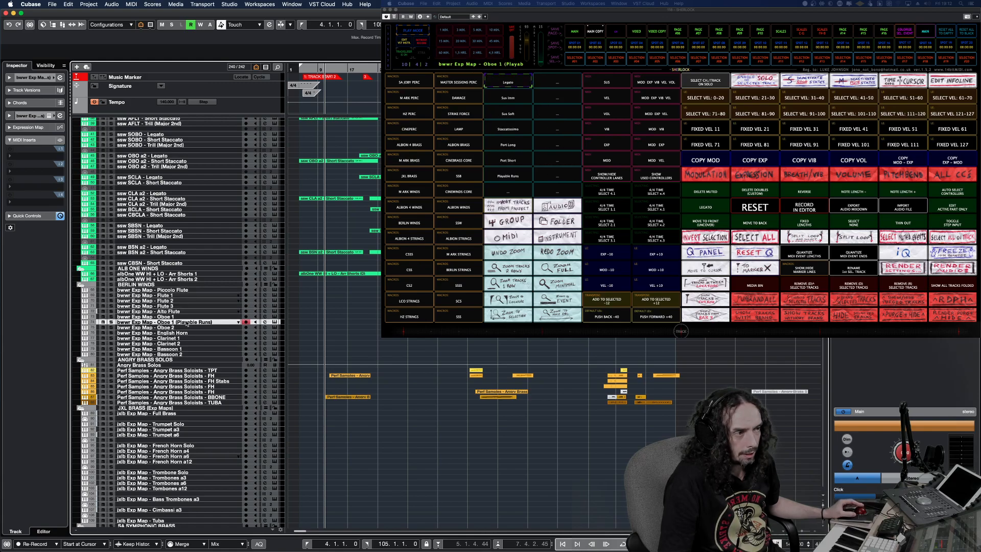
pyautogui.click(186, 333)
pyautogui.click(182, 343)
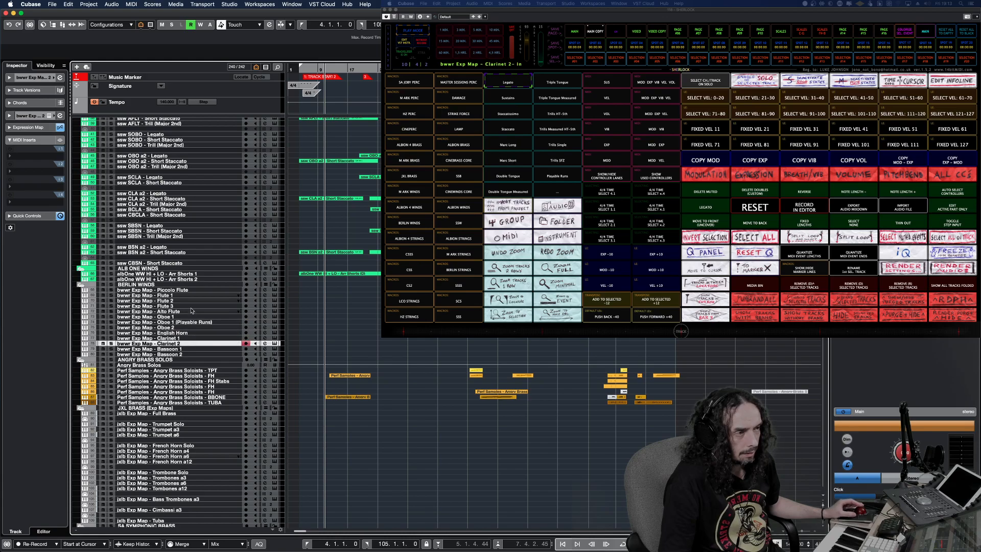
pyautogui.click(194, 295)
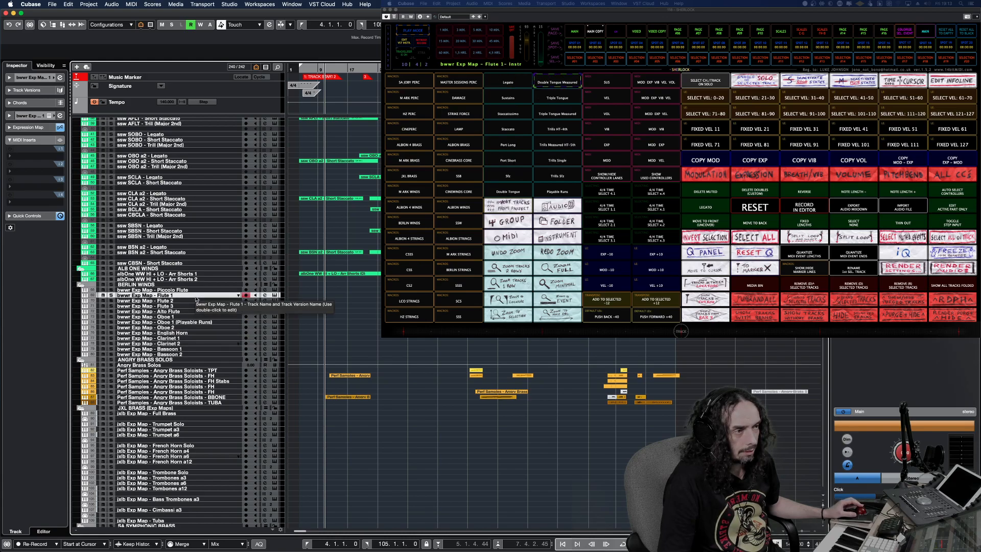
# Return to the SA SYMPHONIC WINDS tracks, select Flute a2 and Solo Flute, and trigger the Solo Flute's Legato articulation.
pyautogui.scroll(10, 196, 300)
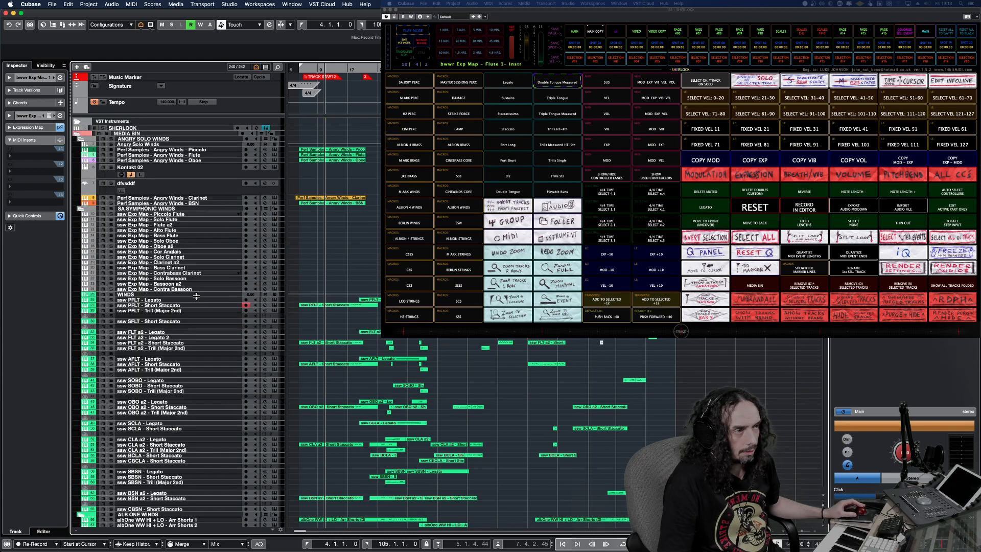
pyautogui.click(203, 225)
pyautogui.click(201, 220)
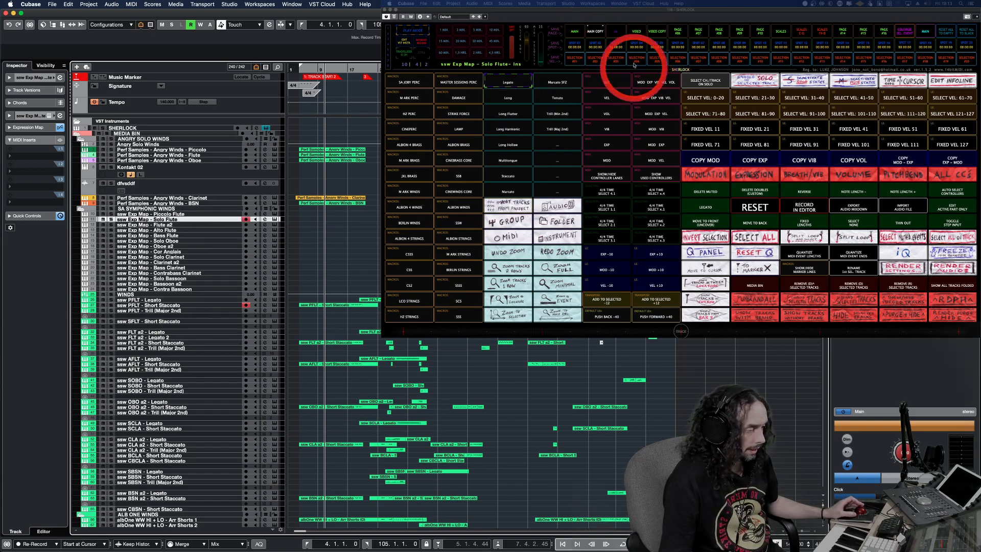
pyautogui.click(511, 84)
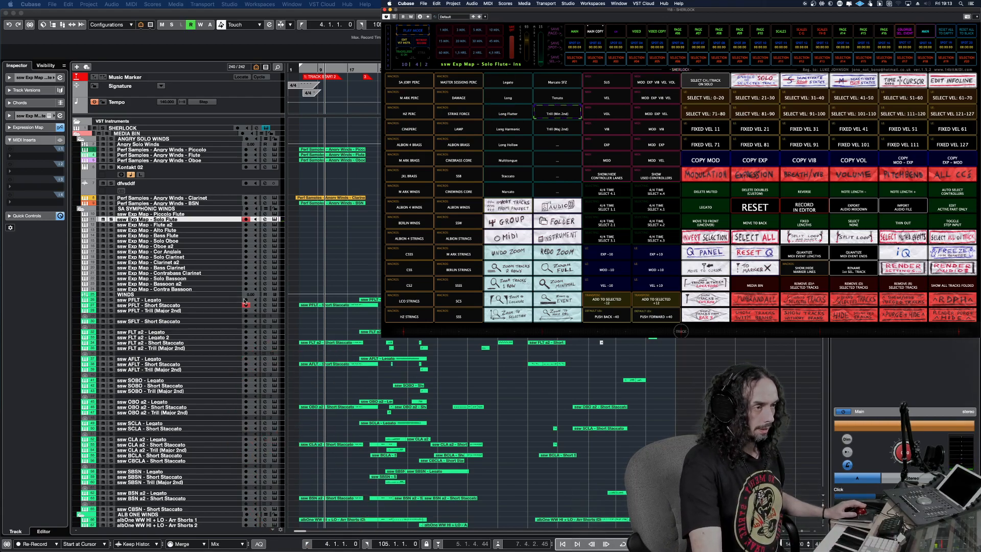
# Select the SA SYMPHONIC WINDS Clarinet a2 track and switch its articulation to Staccato and Marcato in turn.
pyautogui.click(177, 263)
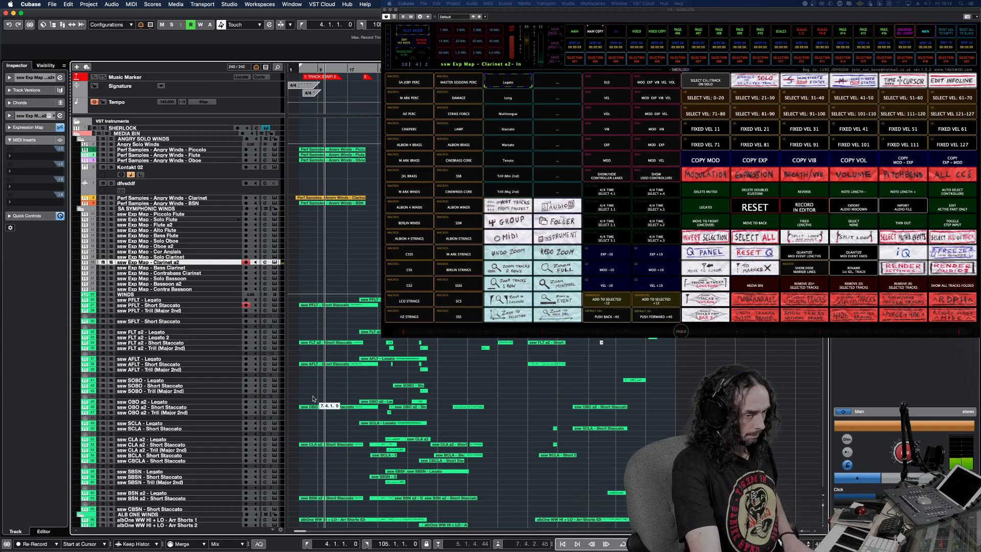
pyautogui.click(508, 129)
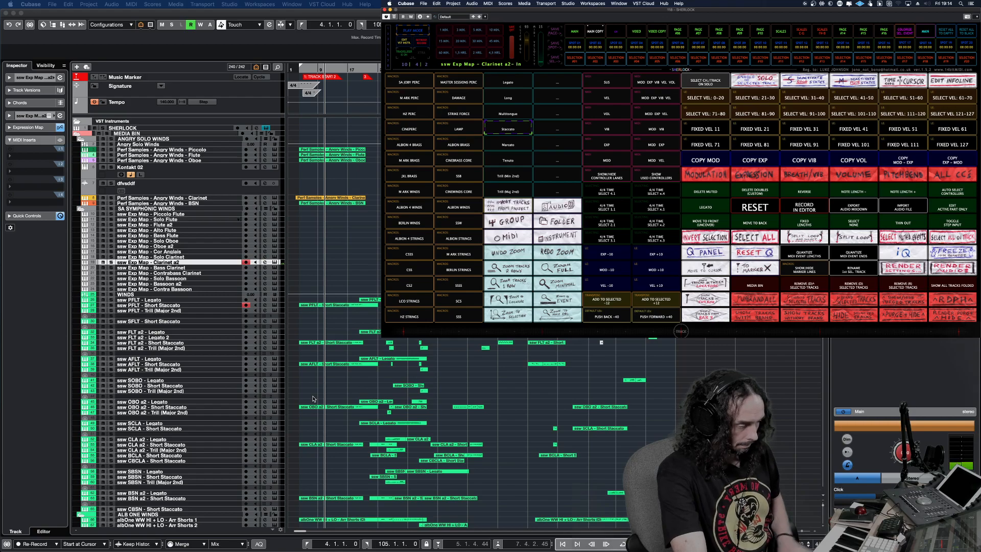
pyautogui.click(508, 144)
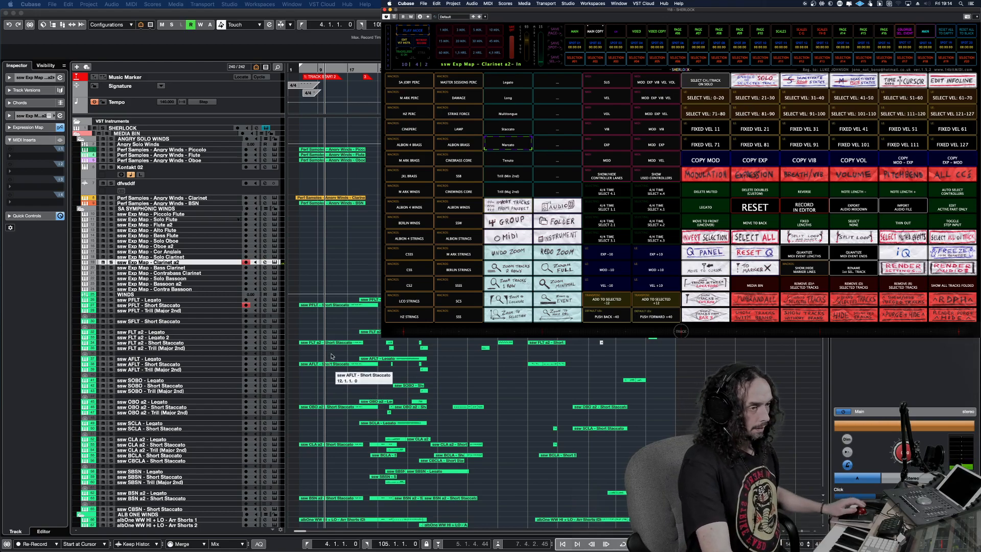
# Select the JXL BRASS French Horn Solo track and try its Sustain + Leg, Staccatissimo and Rips articulations.
pyautogui.scroll(-15, 215, 200)
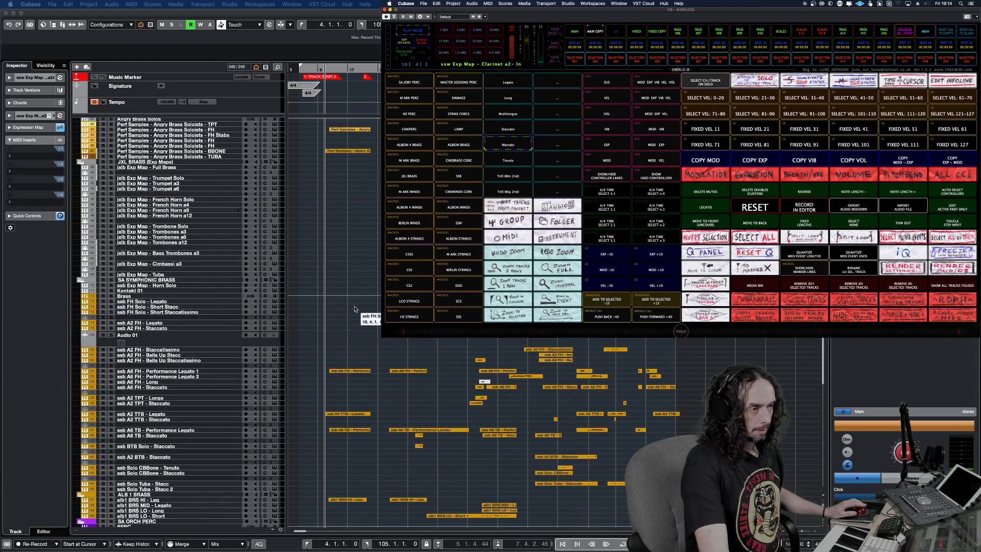
pyautogui.click(213, 201)
pyautogui.click(508, 82)
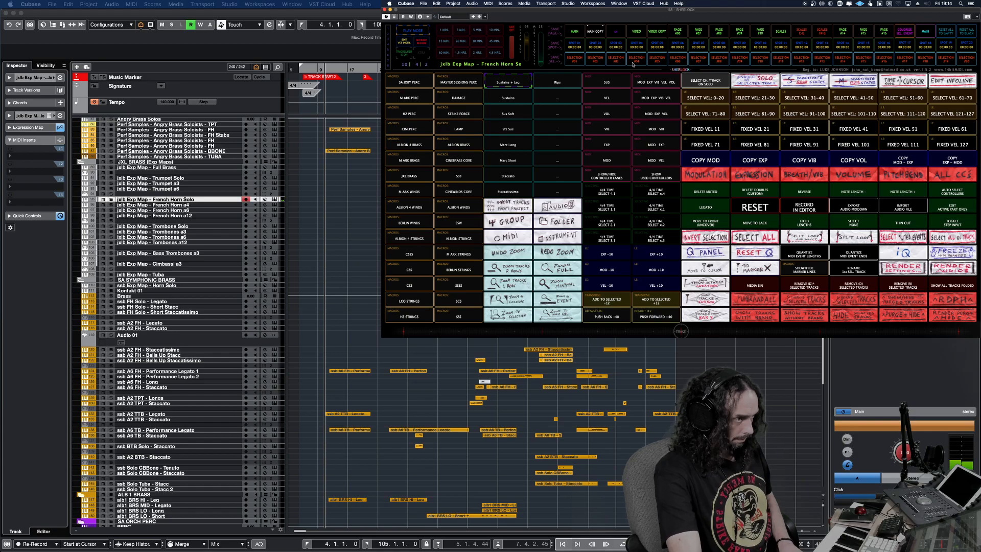
pyautogui.click(508, 192)
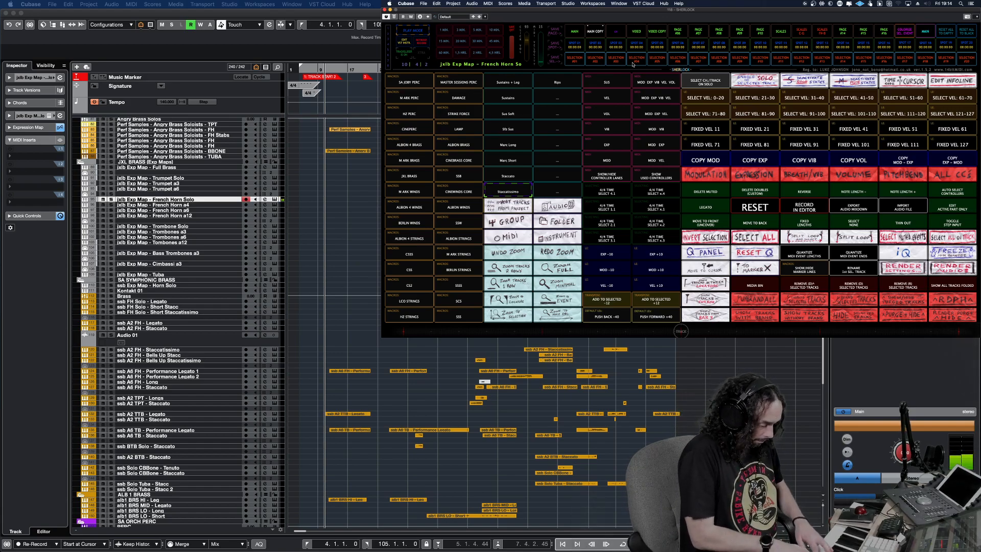
pyautogui.click(508, 97)
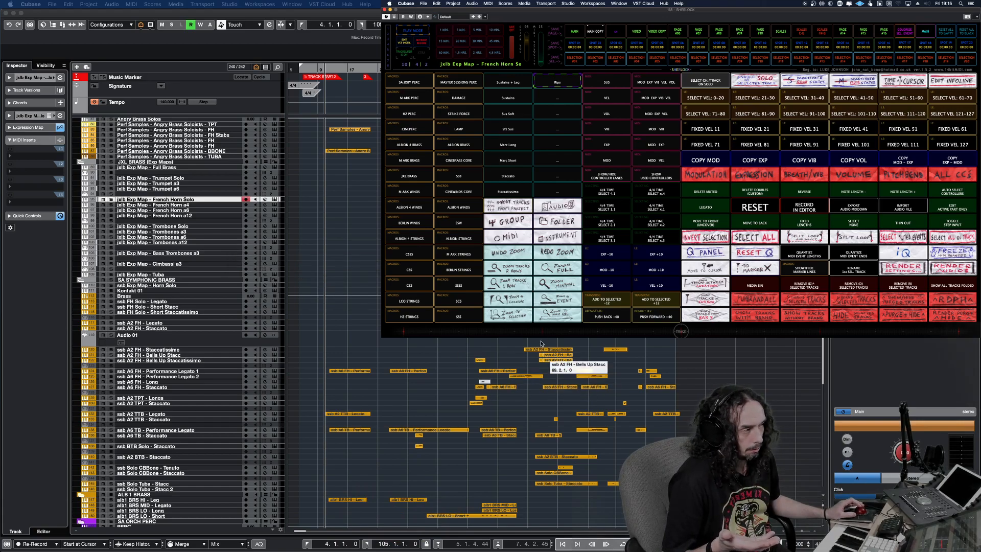
# Select the BERLIN WINDS Flute 1 track and switch through its Staccato, Double Tongue, Playable Runs and Staccatissimo articulations.
pyautogui.scroll(10, 448, 340)
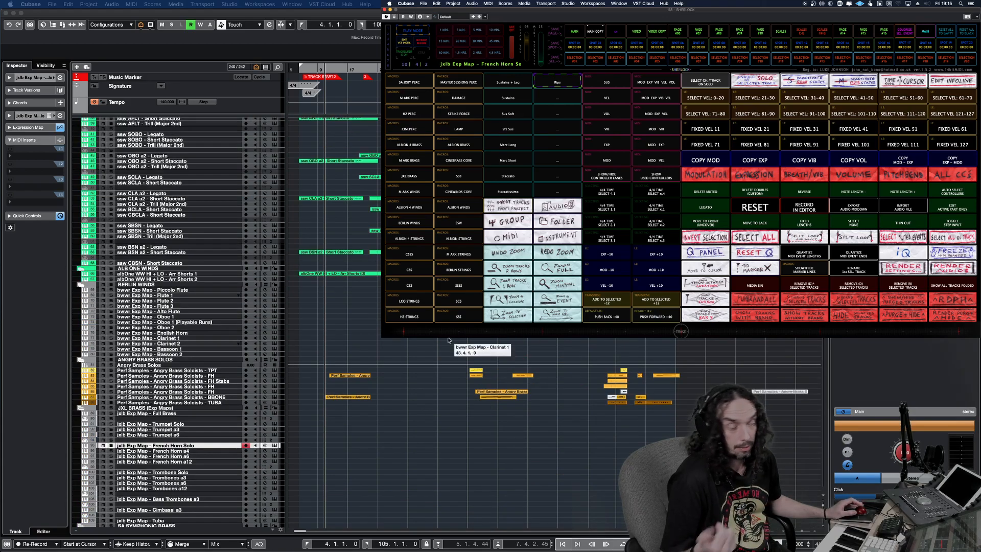
pyautogui.click(213, 297)
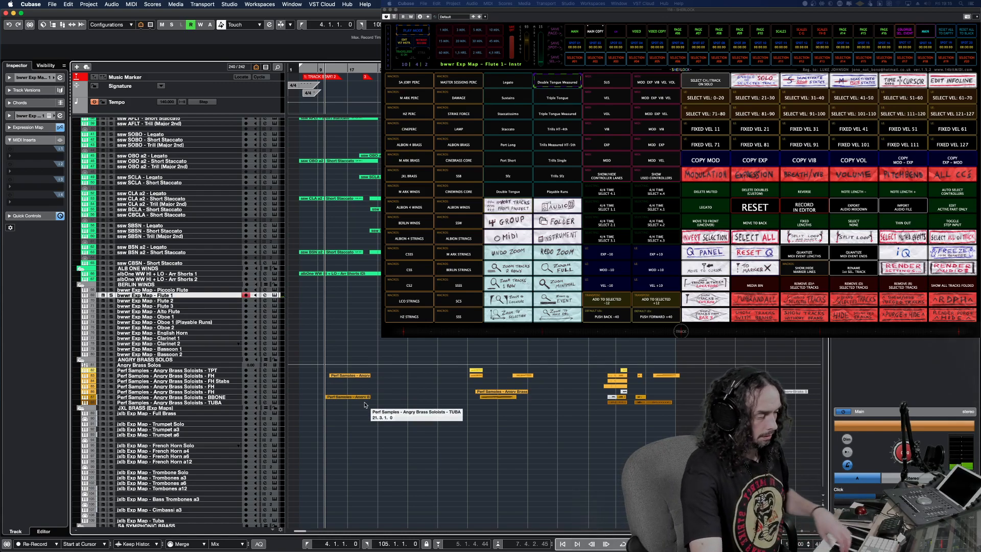
pyautogui.click(508, 129)
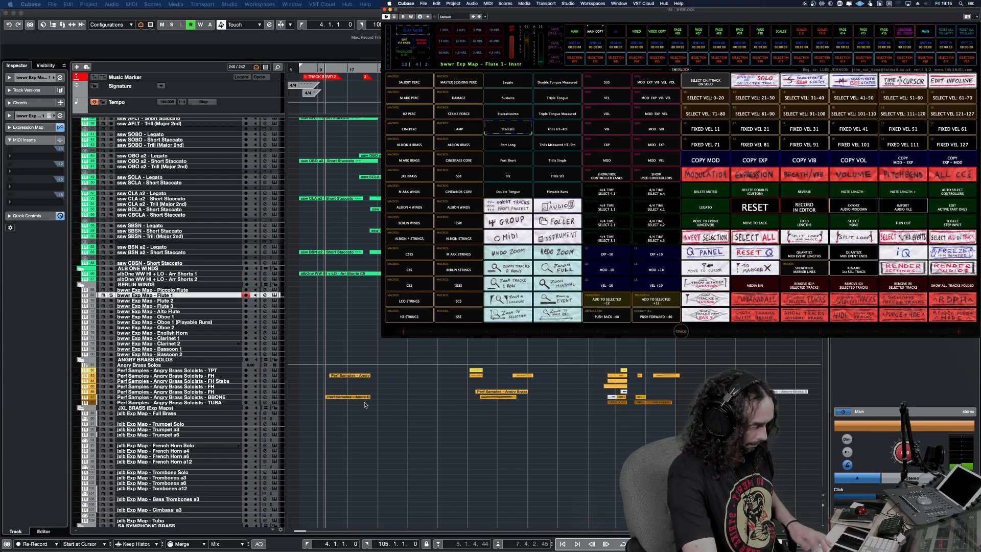
pyautogui.click(508, 191)
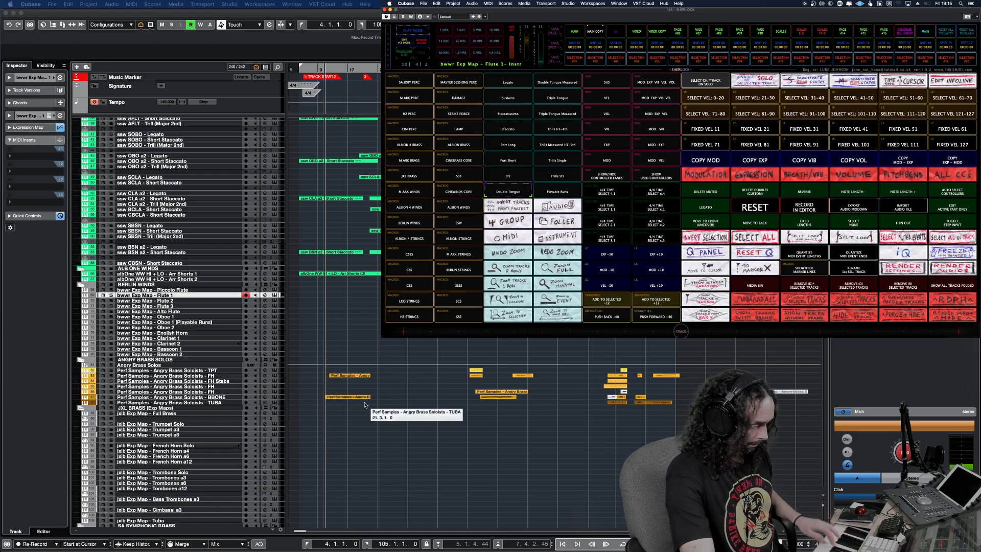
pyautogui.click(558, 192)
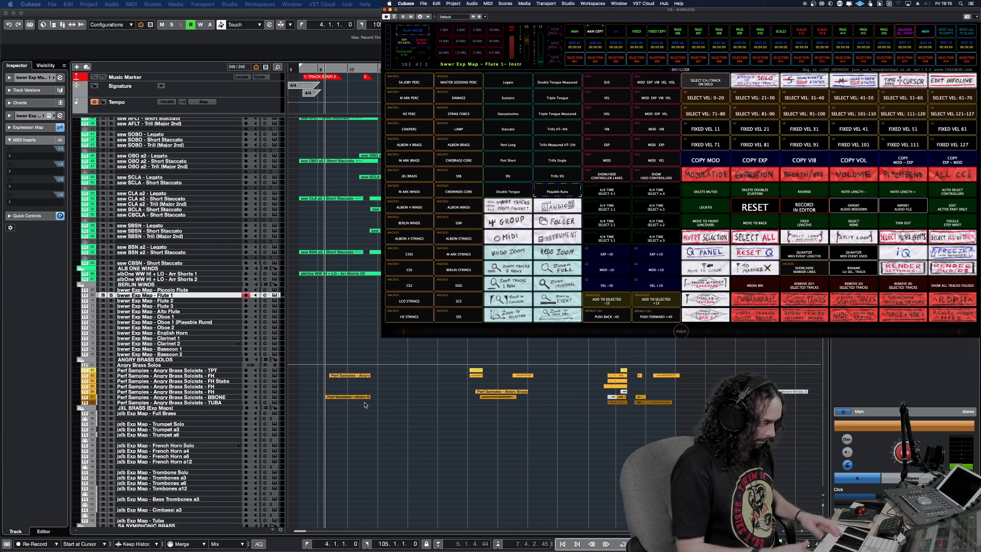
pyautogui.click(365, 405)
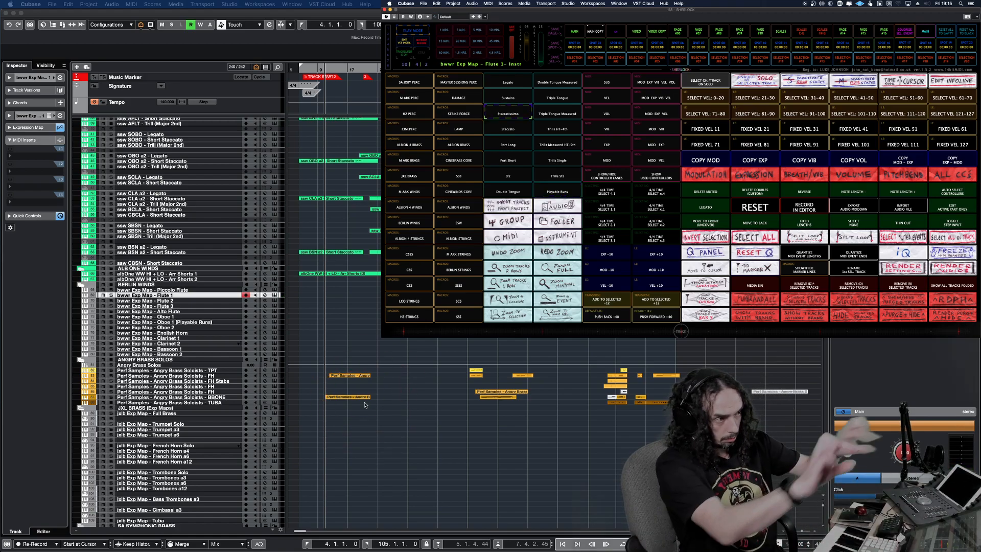
# Create a MIDI part on the BERLIN WINDS Flute 1 track and open it in the Key Editor.
pyautogui.doubleClick(327, 296)
pyautogui.doubleClick(333, 295)
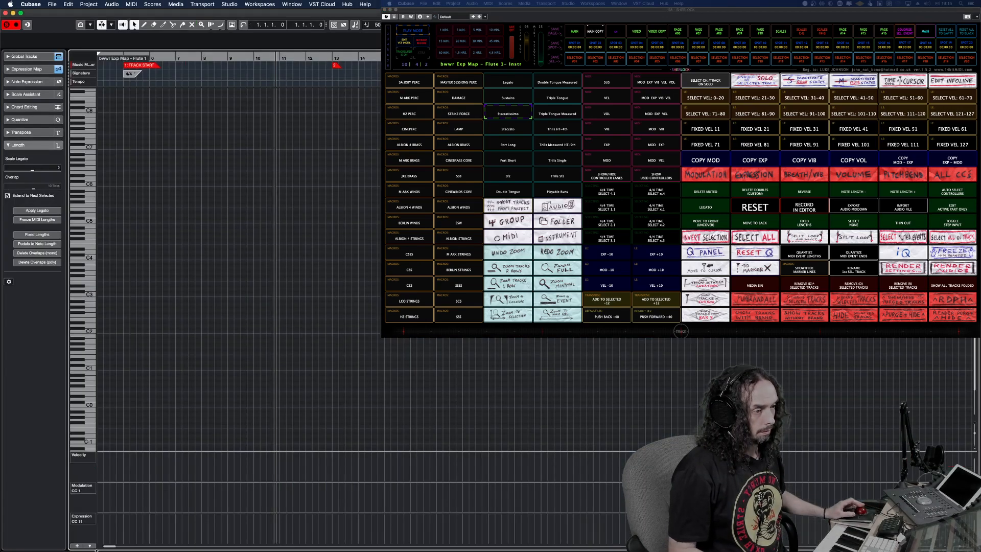
# Hide all of the Key Editor's controller lanes and show them again.
pyautogui.click(90, 546)
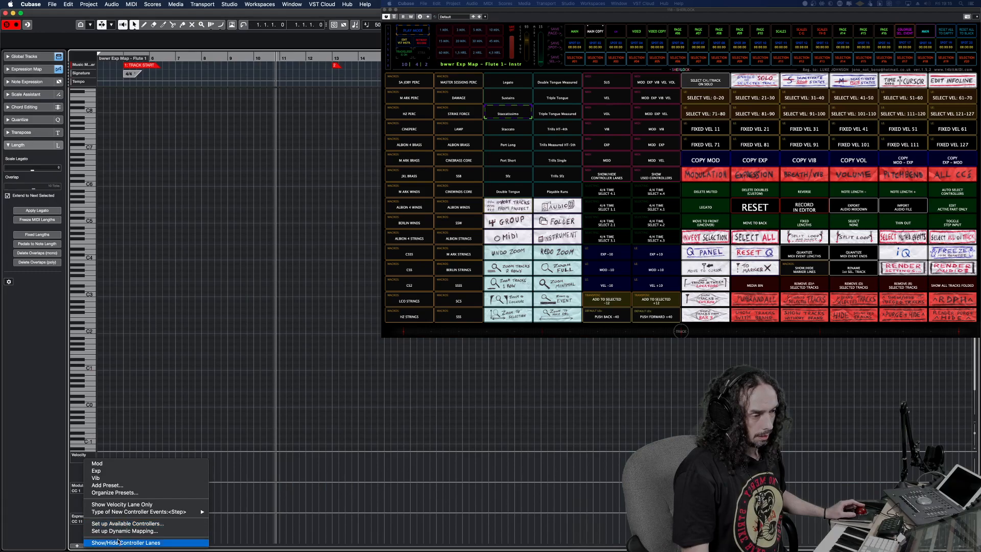
pyautogui.click(119, 544)
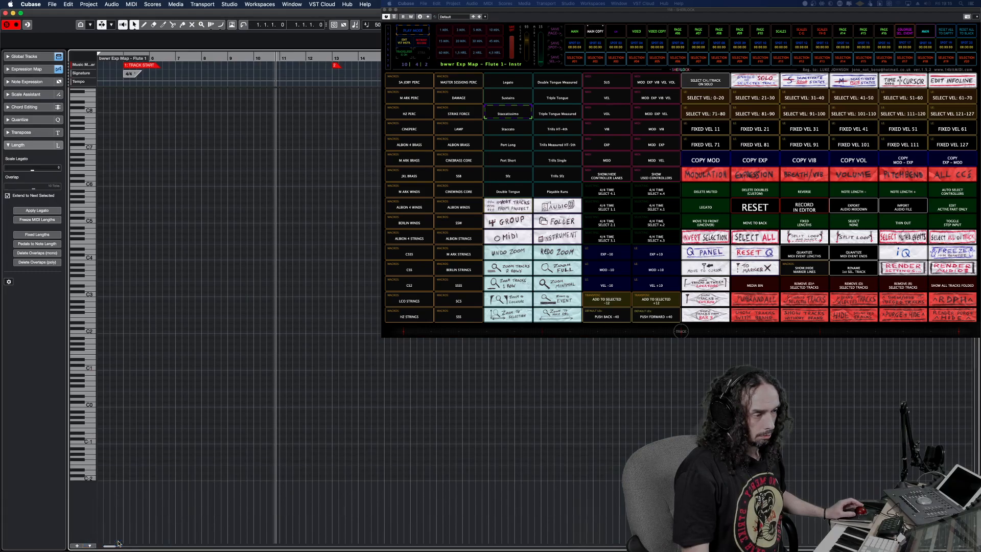
pyautogui.click(90, 546)
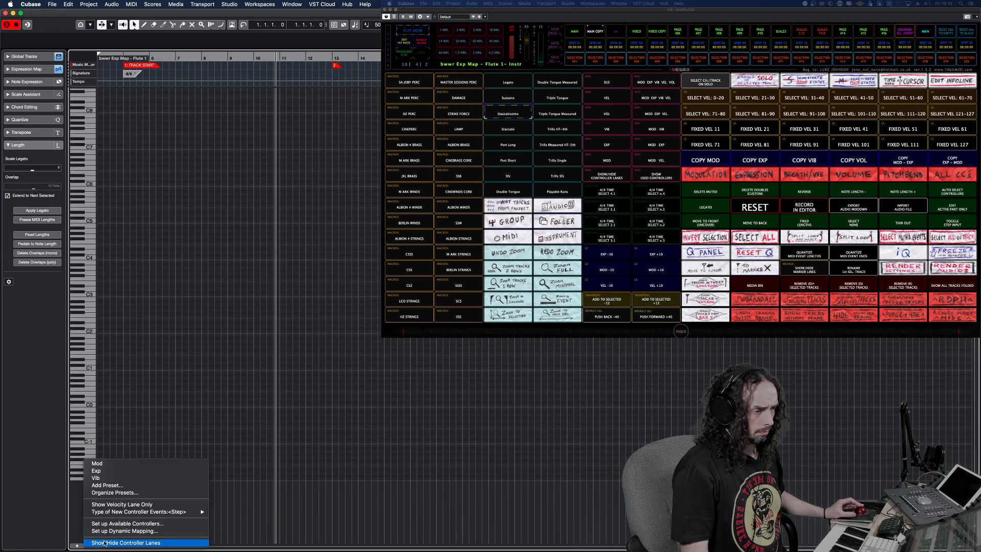
pyautogui.click(106, 543)
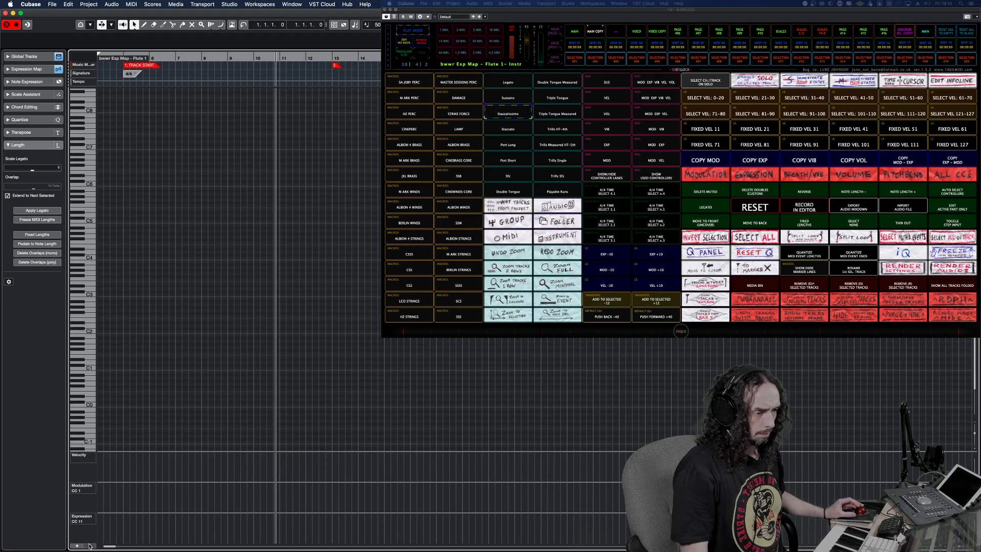
# Add an Articulations/Dynamics controller lane below the Velocity, Modulation and Expression lanes.
pyautogui.click(90, 546)
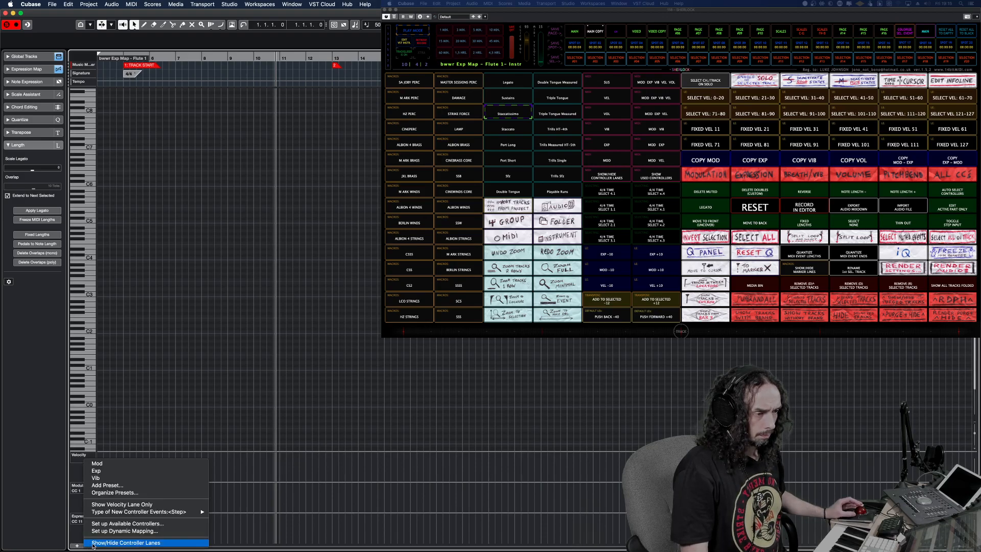
pyautogui.click(127, 524)
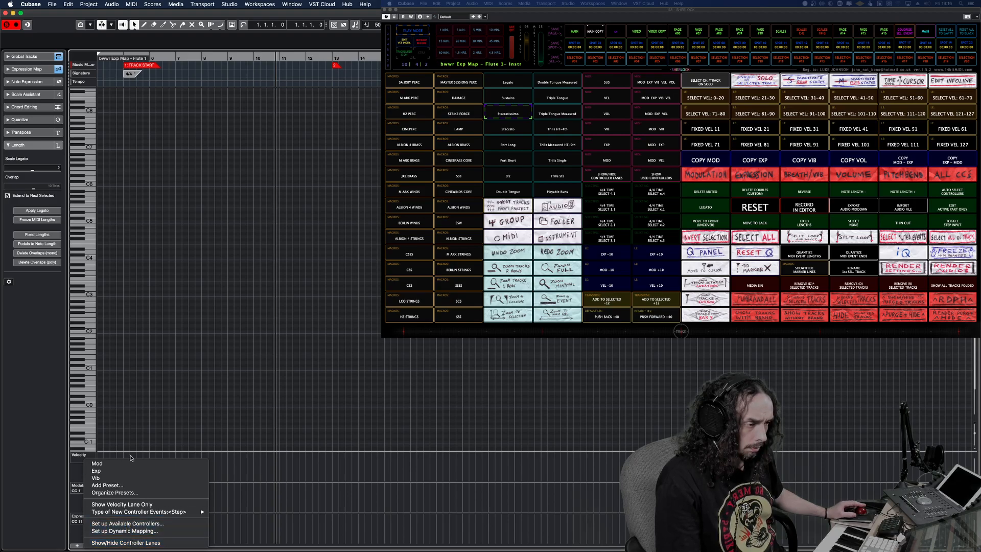
pyautogui.click(77, 546)
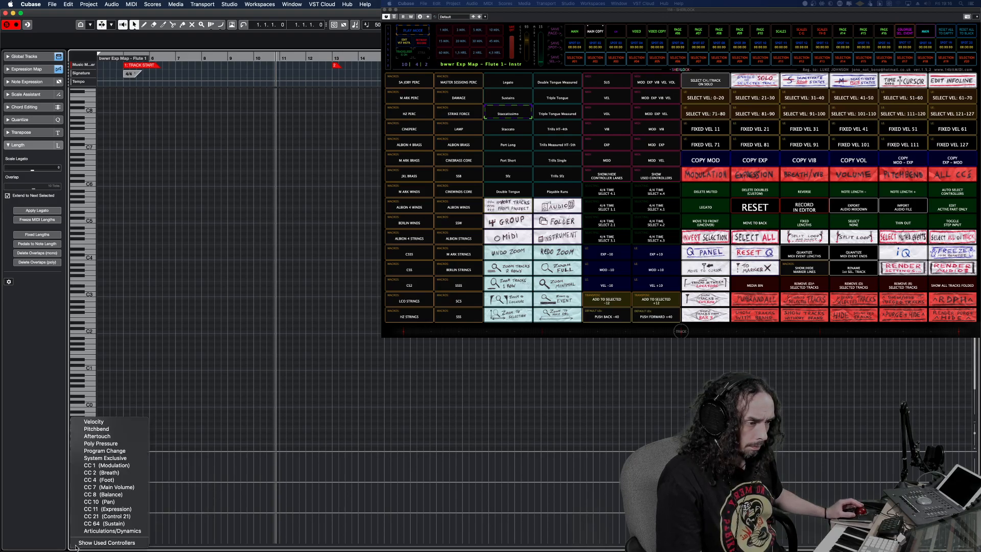
pyautogui.click(101, 533)
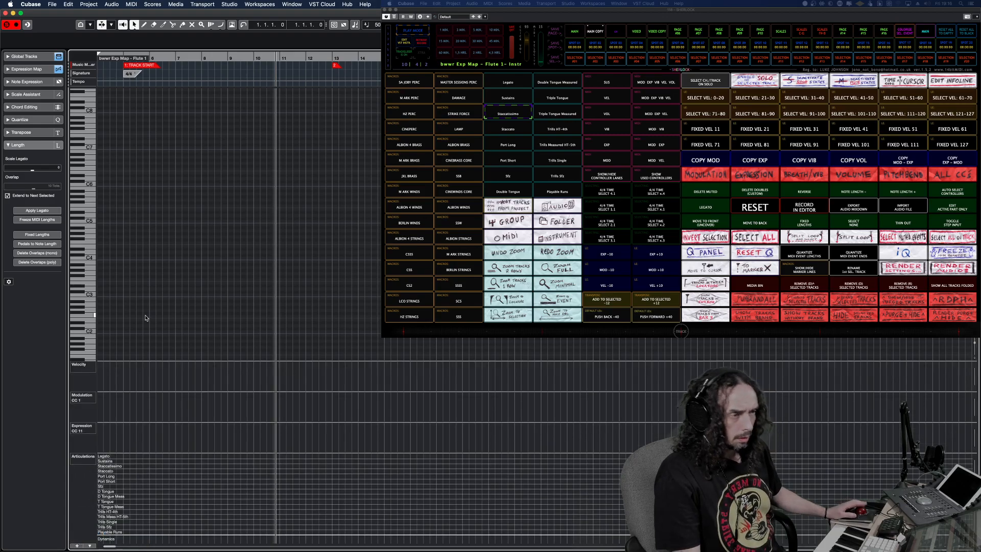
# Record a short phrase with Modulation (CC 1) movement into the Flute 1 part.
pyautogui.moveTo(130, 57); pyautogui.dragTo(98, 62)
pyautogui.press('KP_1')
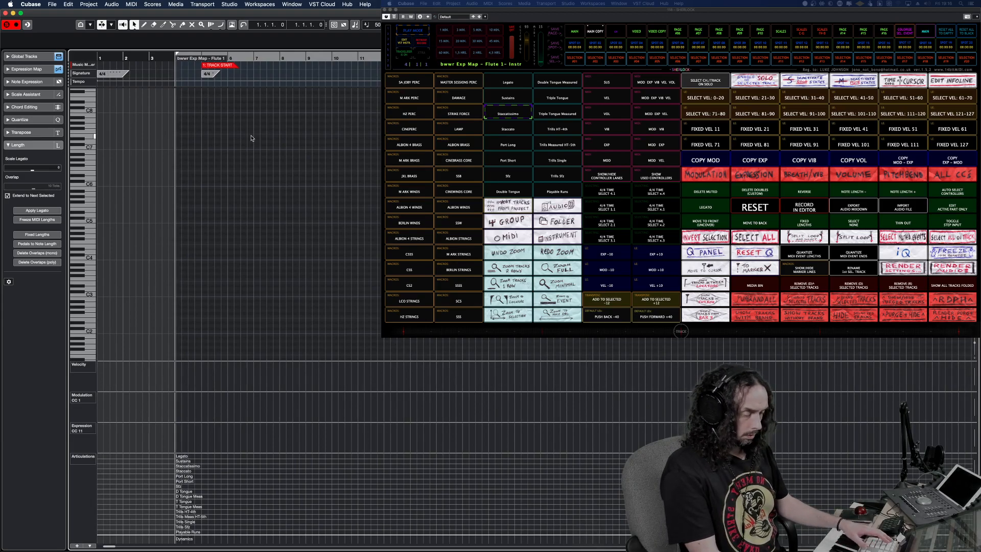
pyautogui.press('s')
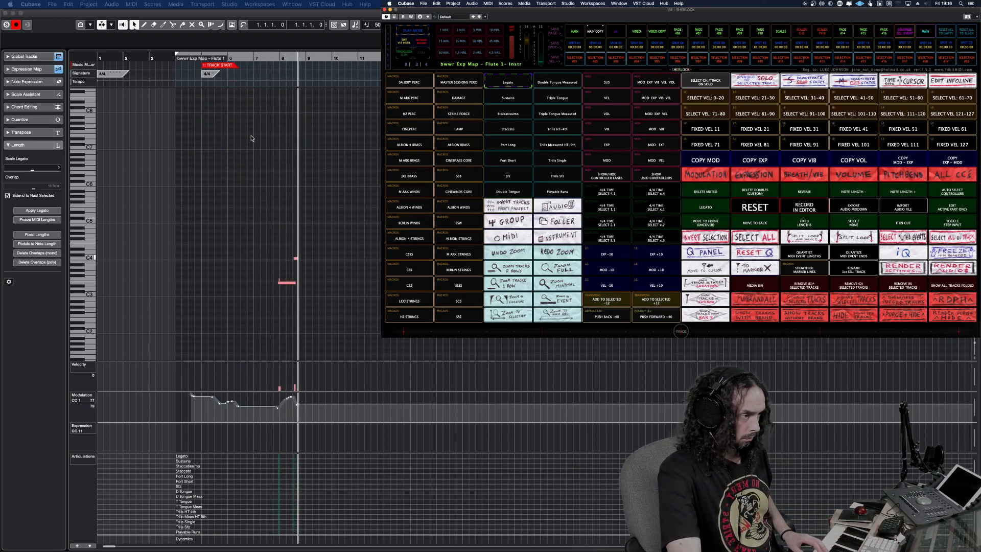
pyautogui.press('space')
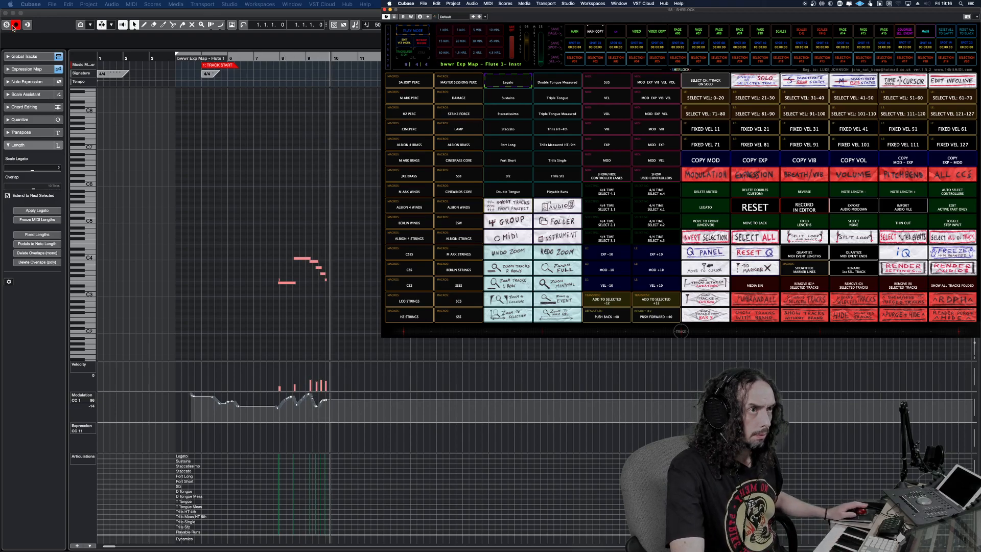
pyautogui.click(147, 246)
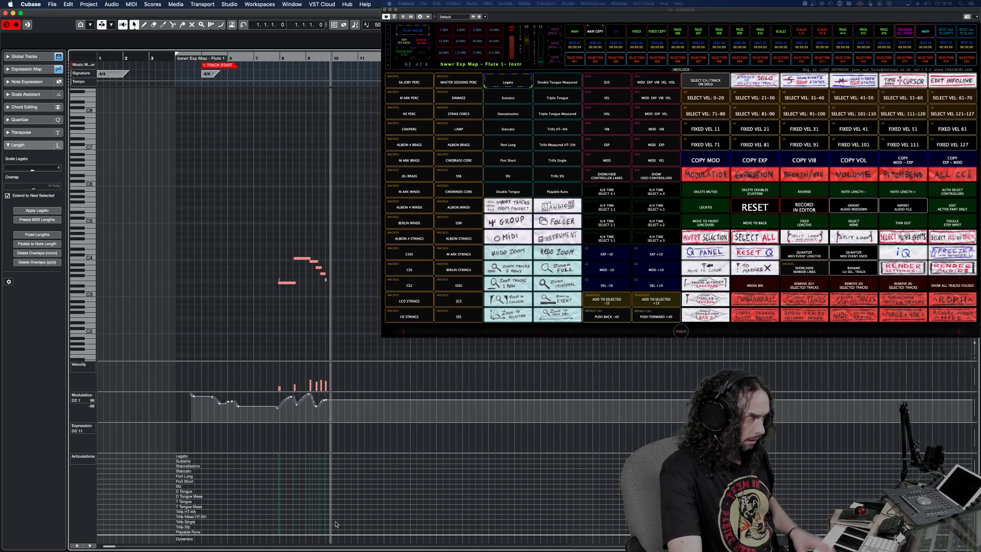
# Record further notes and a fast run after the first phrase in the Flute 1 part.
pyautogui.press('KP_Multiply')
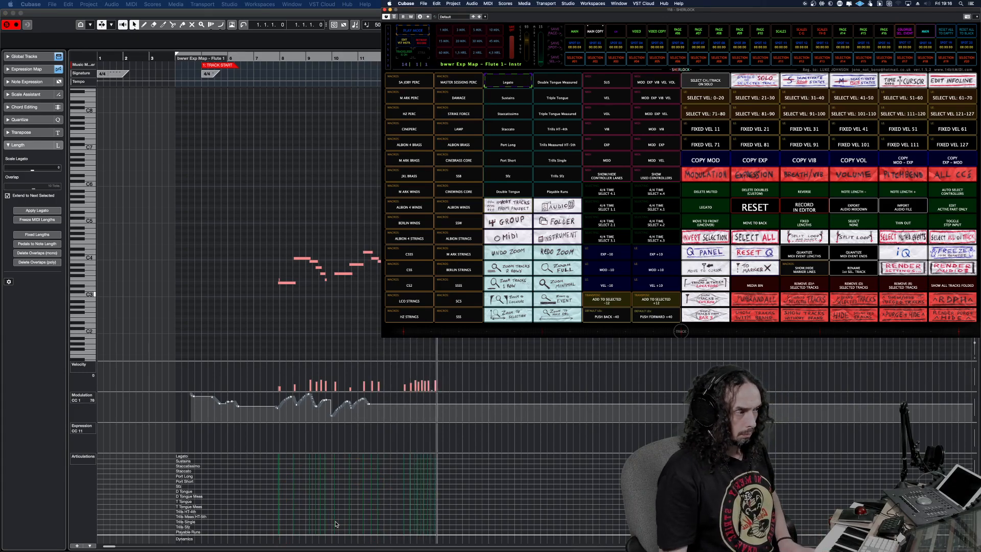
pyautogui.click(406, 483)
pyautogui.press('h')
pyautogui.press('h')
pyautogui.press('h')
pyautogui.press('h')
pyautogui.press('g')
pyautogui.press('g')
pyautogui.press('g')
pyautogui.press('g')
pyautogui.press('8')
# Enter a Legato articulation at bar 7 just before the first recorded note and enlarge the articulation lane.
pyautogui.click(271, 456)
pyautogui.press('1')
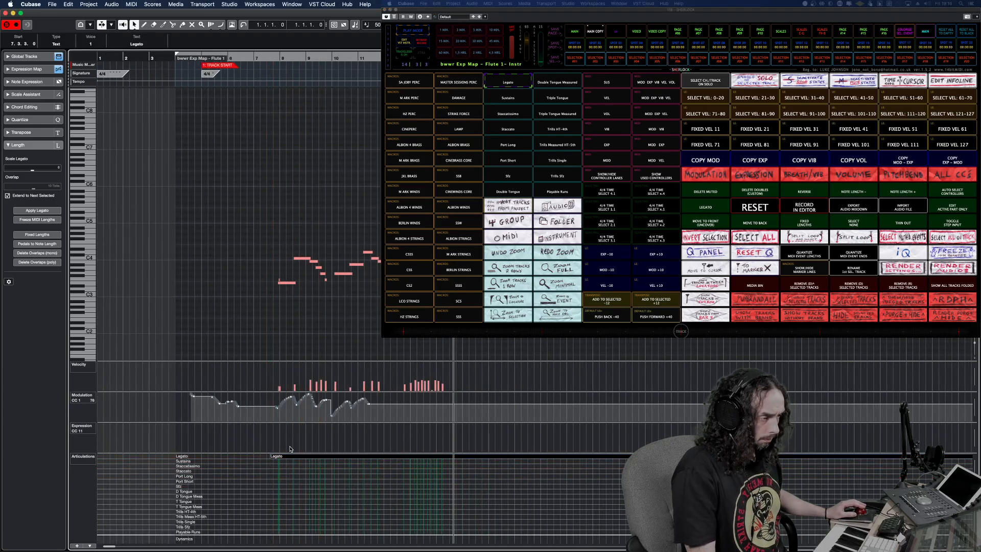
pyautogui.moveTo(265, 454); pyautogui.dragTo(265, 420)
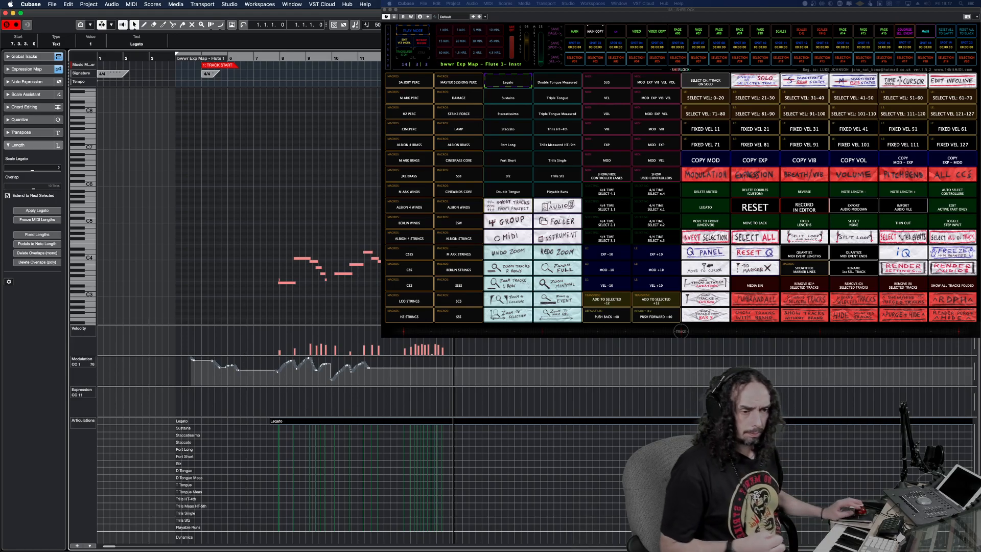
pyautogui.press('Return')
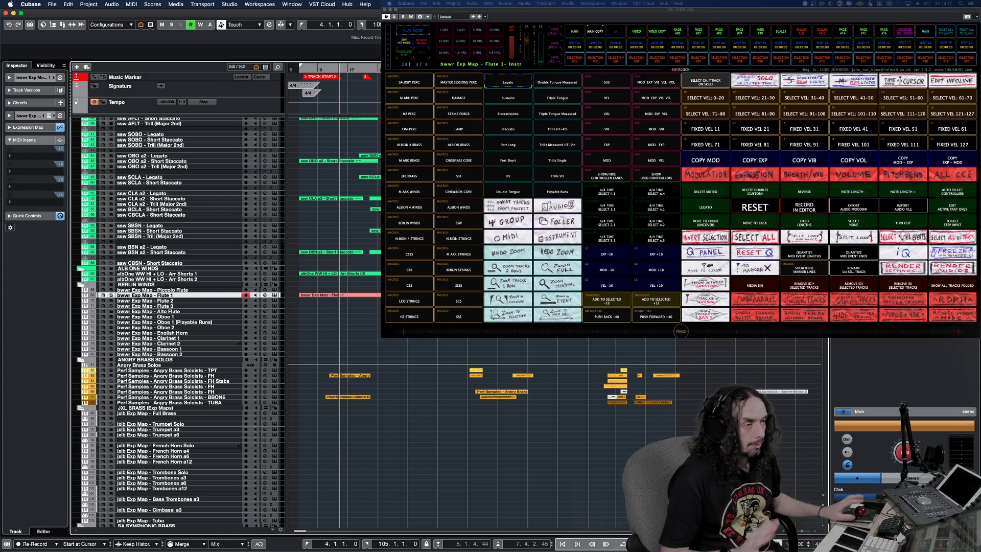
# Select the BERLIN WINDS Flute 2 and Bassoon 2 tracks in turn, followed by the whole range from Piccolo Flute to Bassoon 2.
pyautogui.click(205, 302)
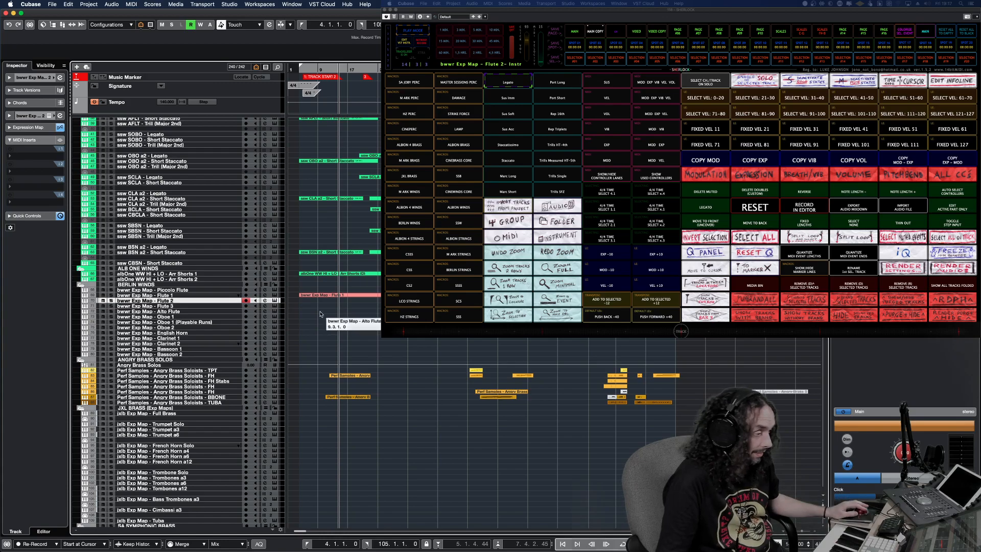
pyautogui.click(217, 354)
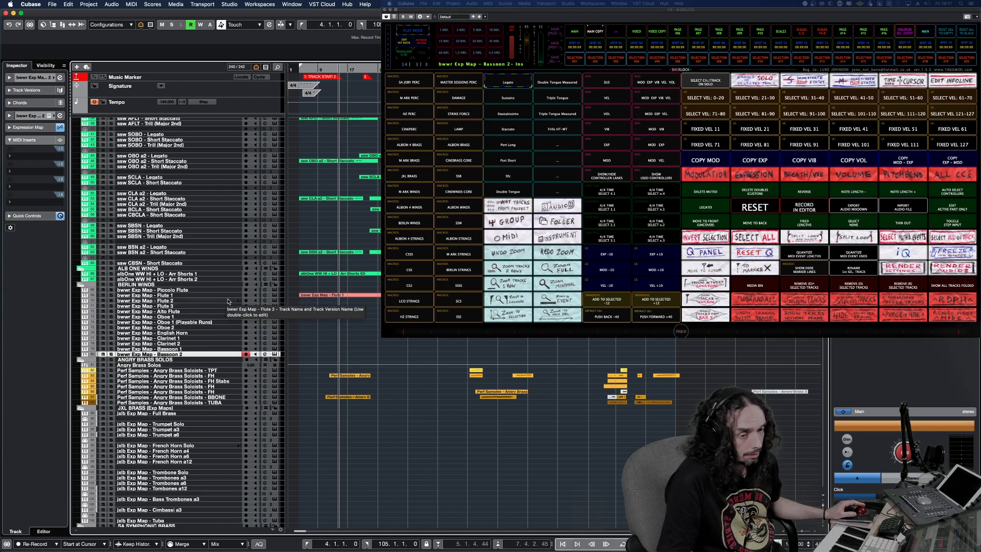
pyautogui.click(187, 291)
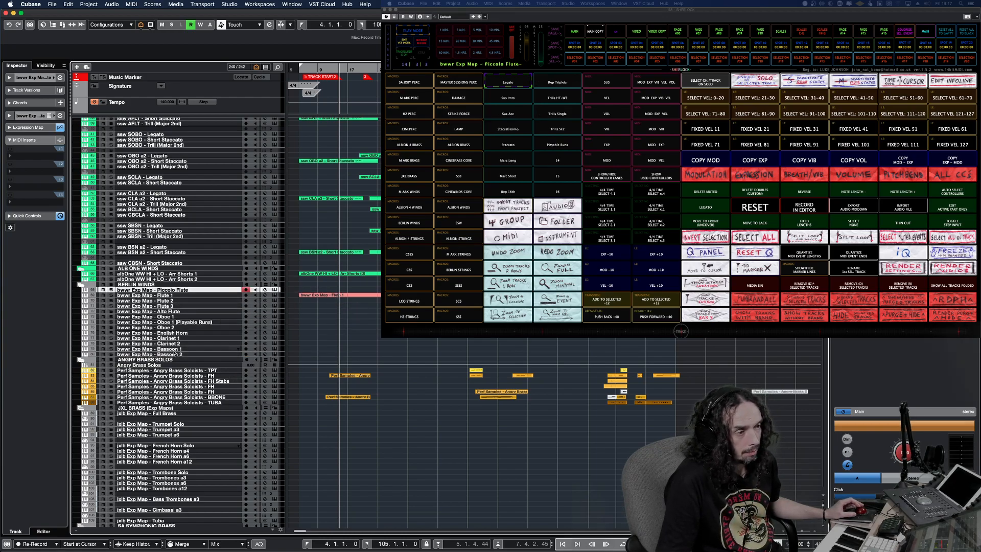
pyautogui.keyDown('shift'); pyautogui.click(190, 355); pyautogui.keyUp('shift')
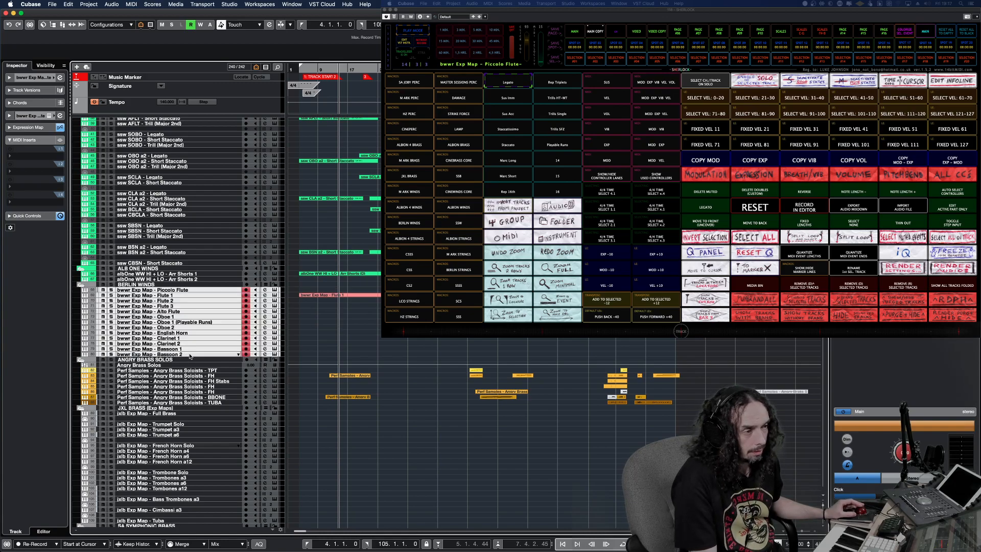
# Select all SA SYMPHONIC WINDS expression map tracks from Piccolo Flute to Contra Bassoon.
pyautogui.scroll(10, 203, 339)
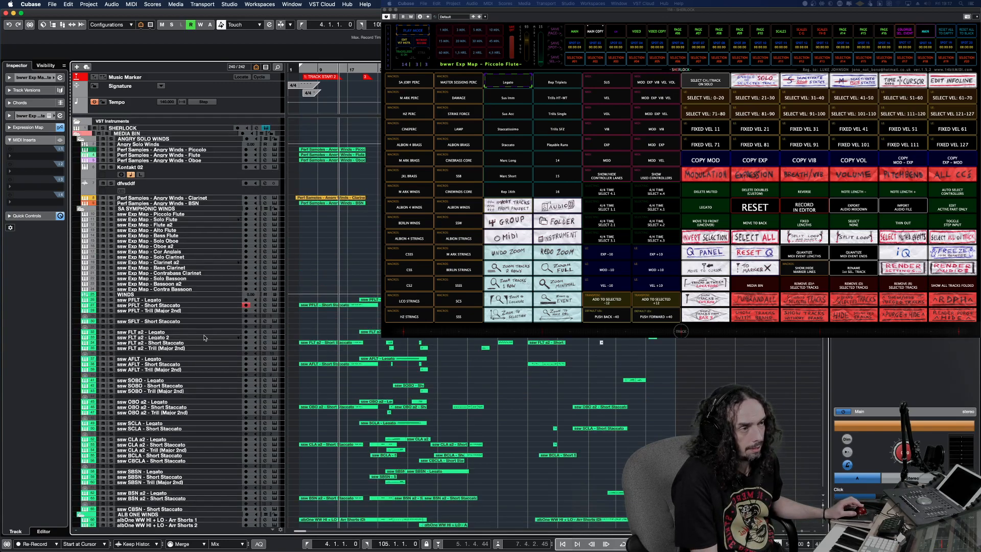
pyautogui.click(189, 215)
pyautogui.keyDown('shift'); pyautogui.click(191, 289); pyautogui.keyUp('shift')
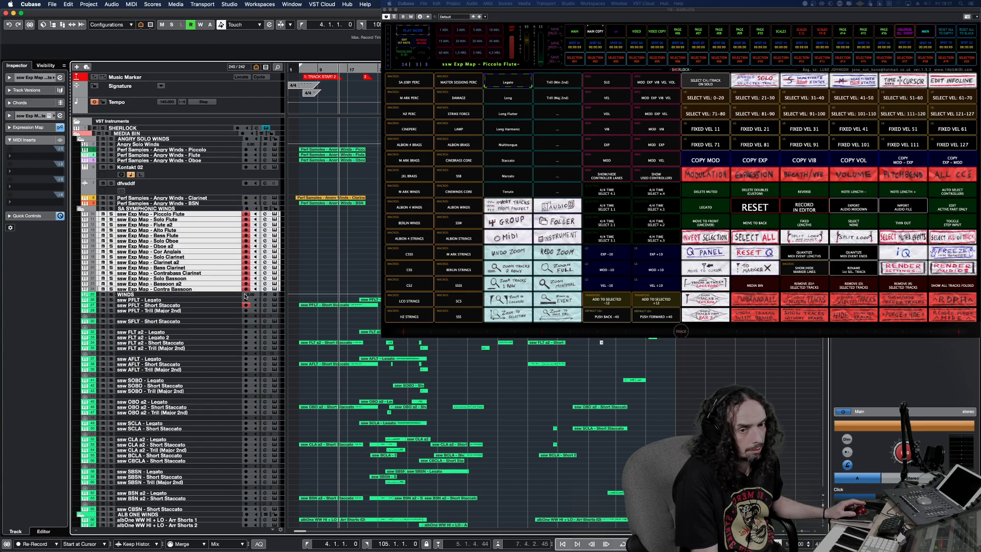
# Select the JXL BRASS tracks from Full Brass to Tuba, and narrow the selection to the Full Brass track.
pyautogui.scroll(-10, 241, 270)
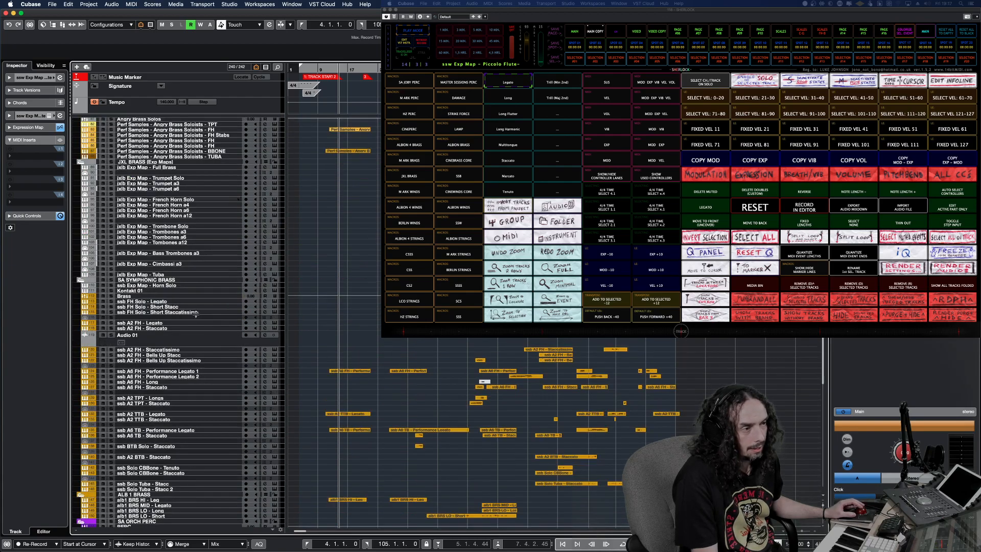
pyautogui.click(204, 168)
pyautogui.keyDown('shift'); pyautogui.click(198, 275); pyautogui.keyUp('shift')
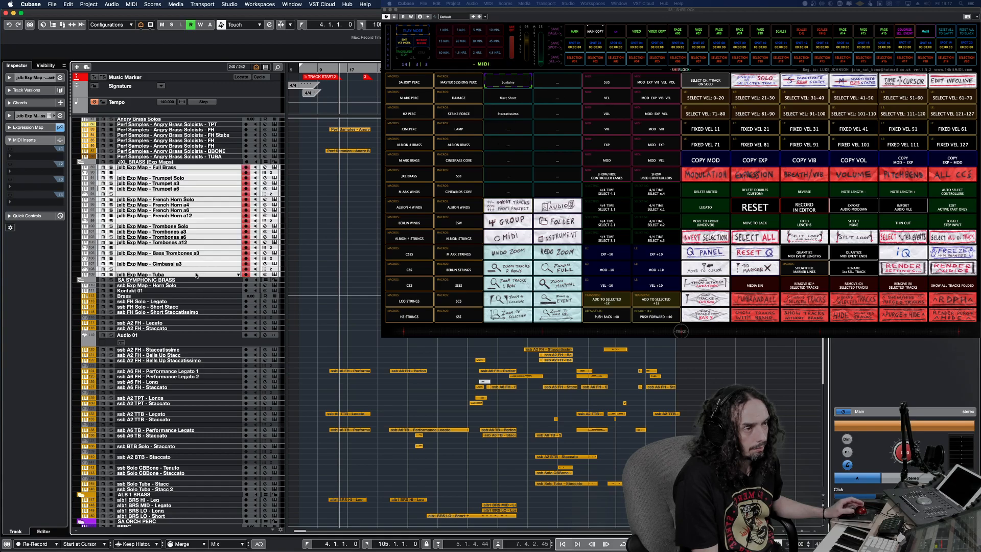
pyautogui.click(304, 170)
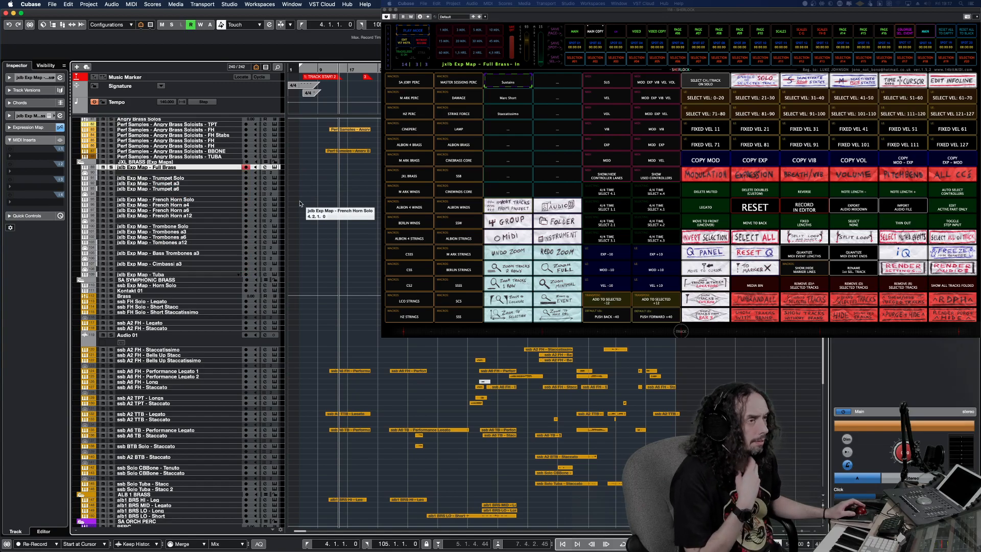
# Select the SA SYMPHONIC WINDS Solo Bassoon track, and open the Angry Winds Clarinet part in the Key Editor.
pyautogui.scroll(10, 322, 233)
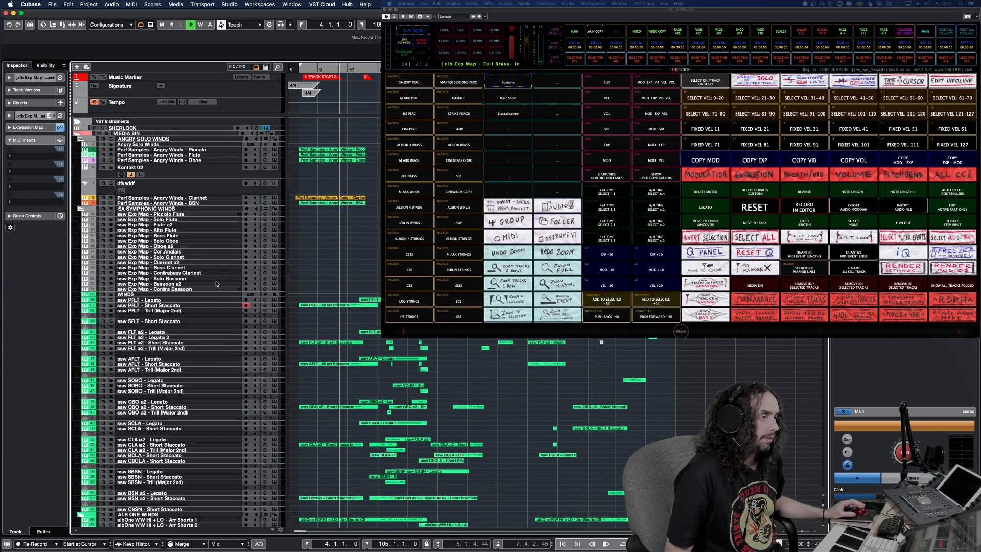
pyautogui.click(214, 279)
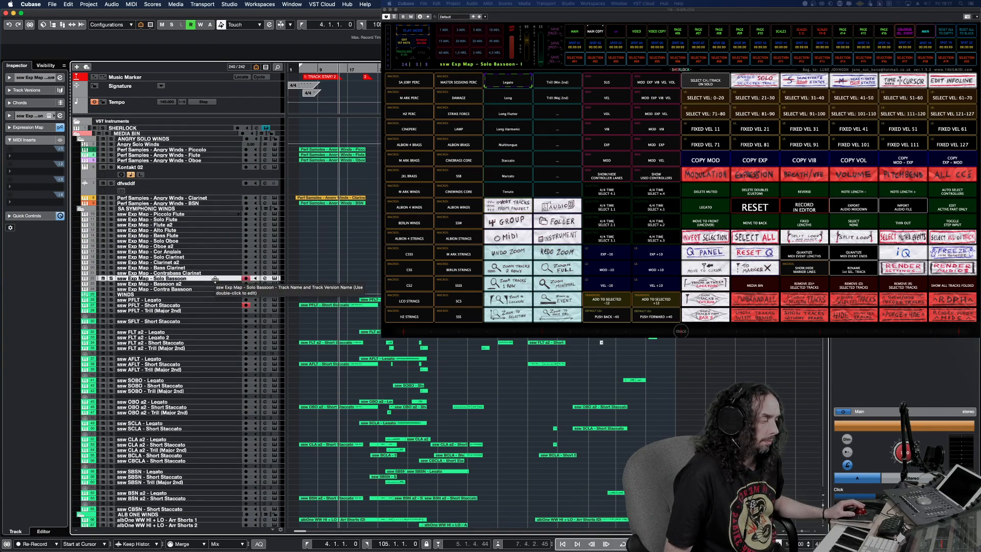
pyautogui.doubleClick(331, 198)
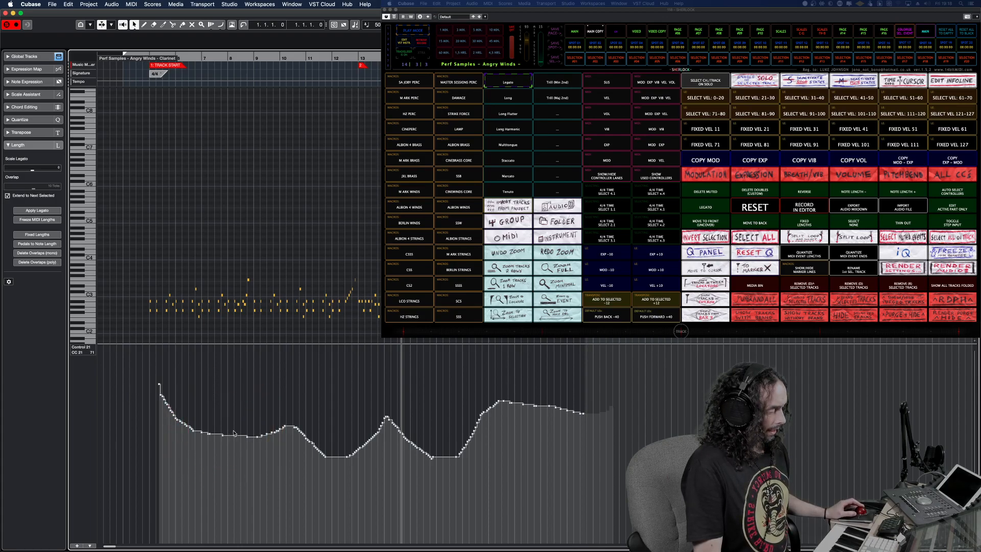
# Delete the clarinet part's Control 21 (CC 21) data and show the lanes of its used controllers.
pyautogui.click(121, 424)
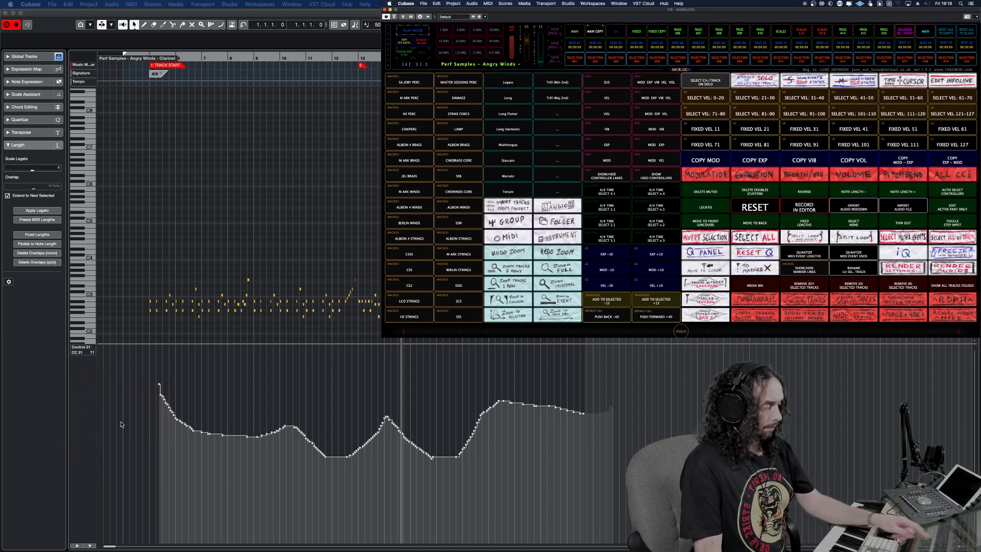
pyautogui.click(804, 175)
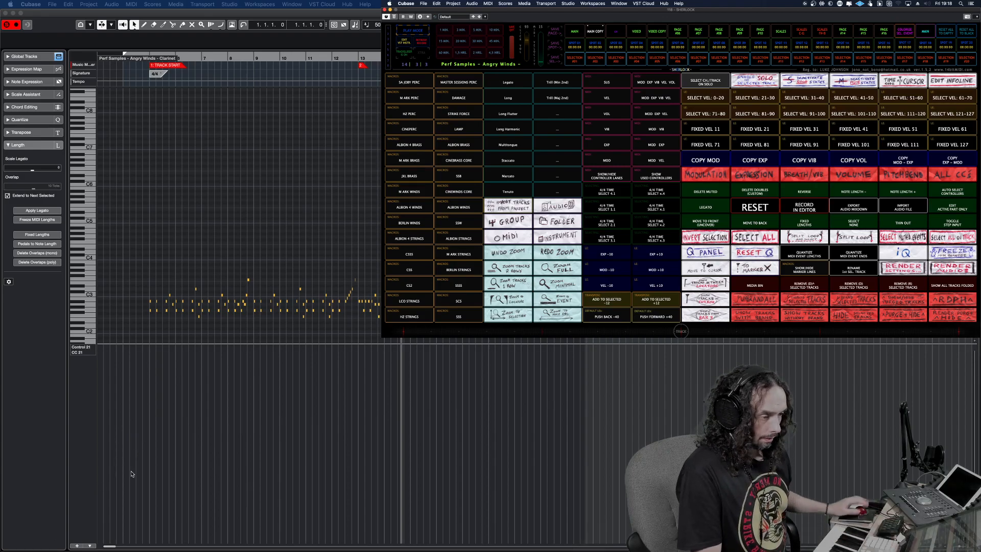
pyautogui.click(90, 546)
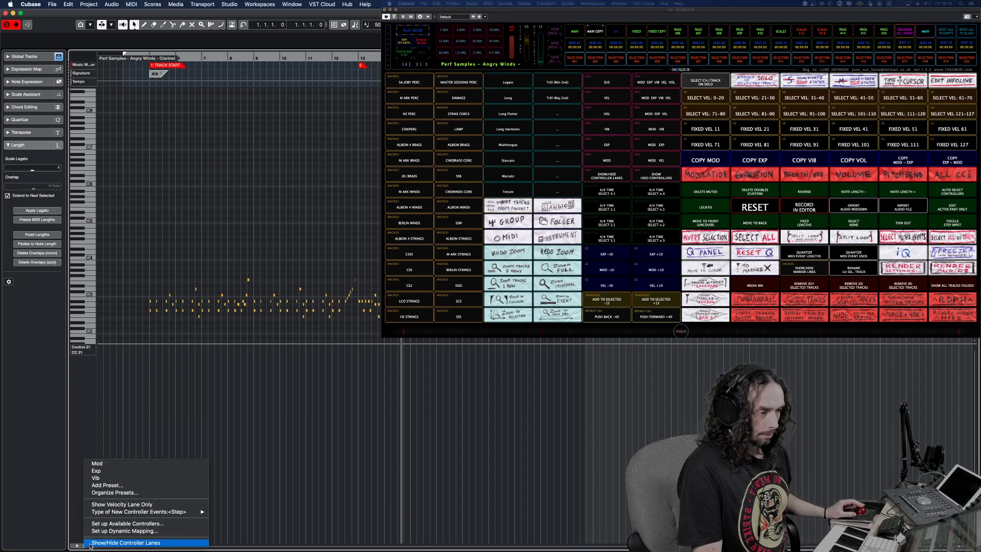
pyautogui.click(83, 419)
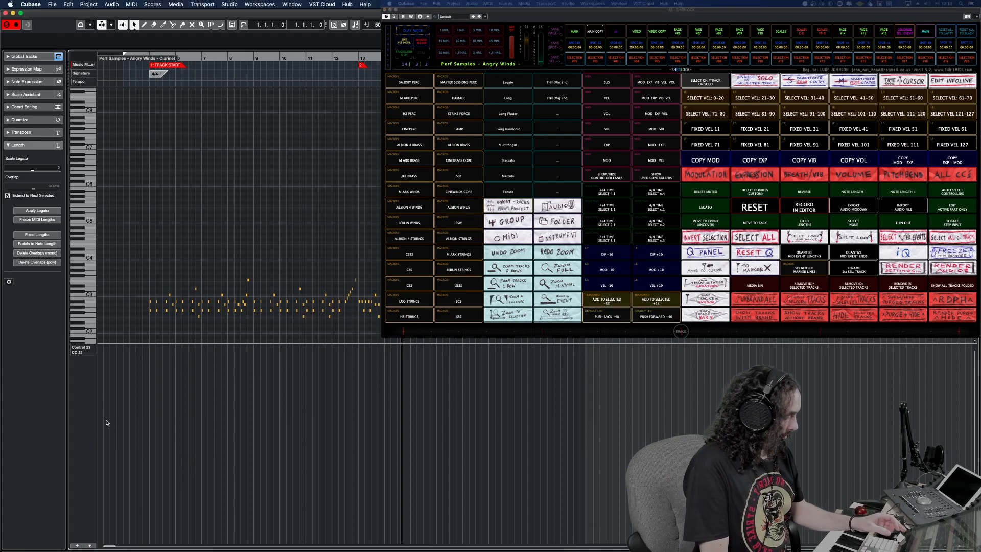
pyautogui.click(660, 175)
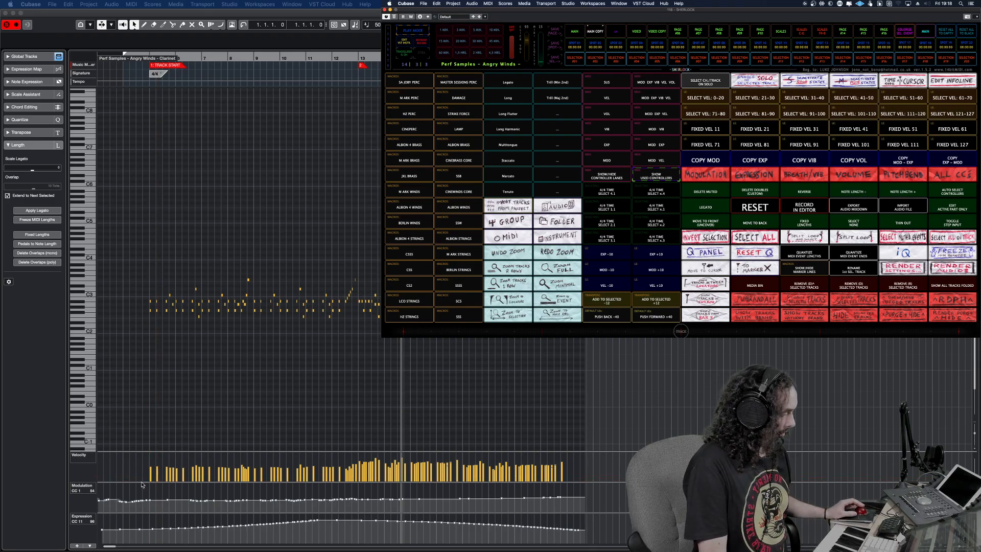
# Clear the clarinet part's Modulation and Expression data and enlarge the Velocity lane.
pyautogui.click(139, 356)
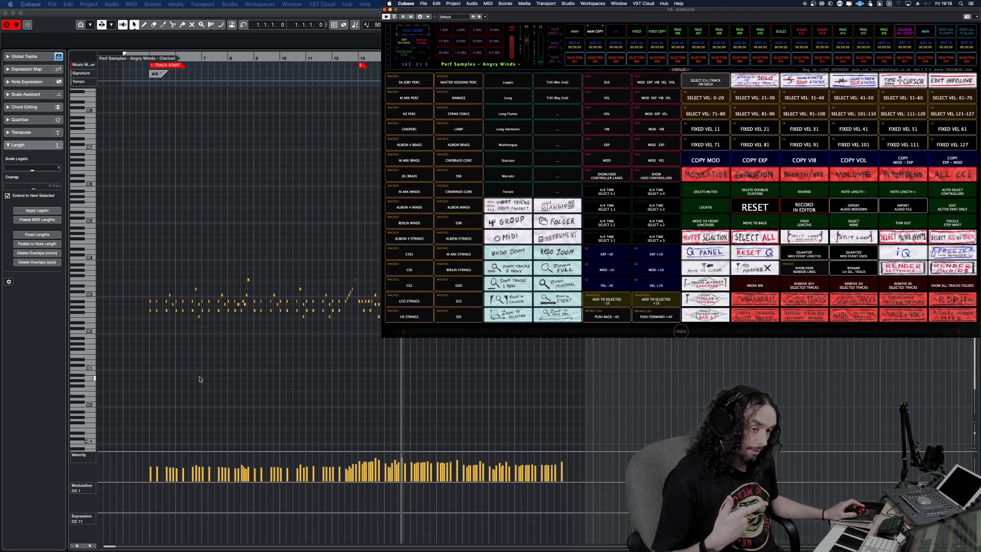
pyautogui.click(167, 454)
pyautogui.moveTo(167, 454); pyautogui.dragTo(152, 349)
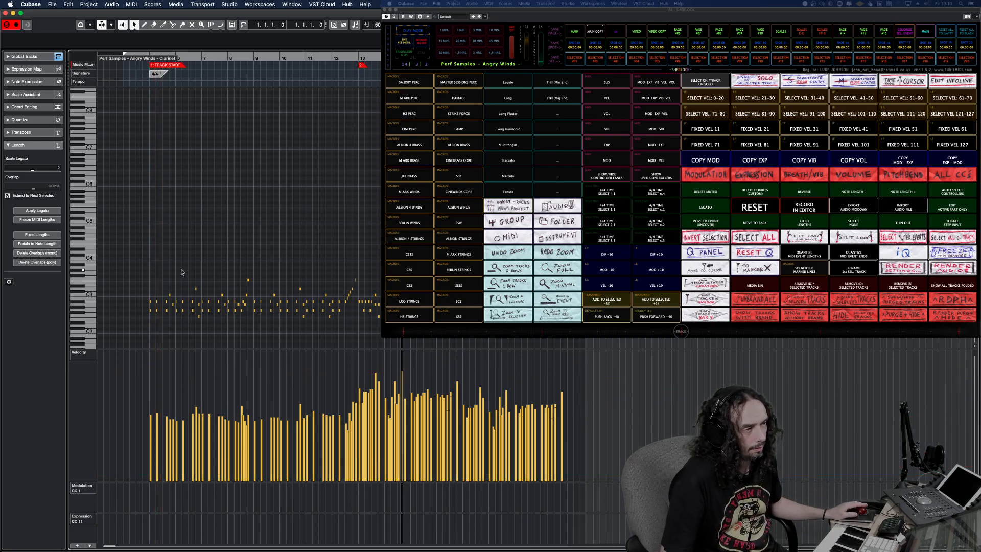
# Close the clarinet part's editor and put SHERLOCK's VIDEO page into edit mode.
pyautogui.press('Return')
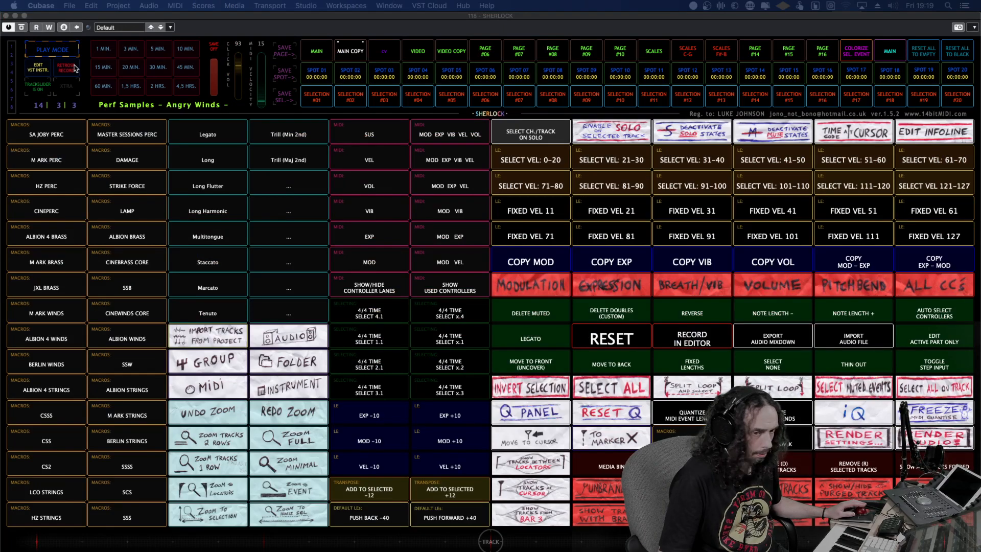
pyautogui.click(413, 53)
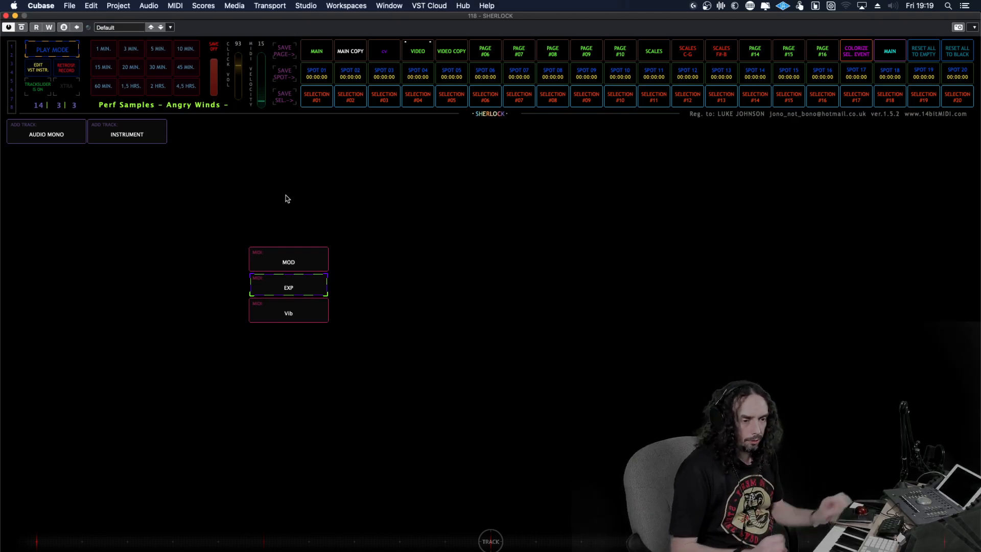
pyautogui.click(72, 49)
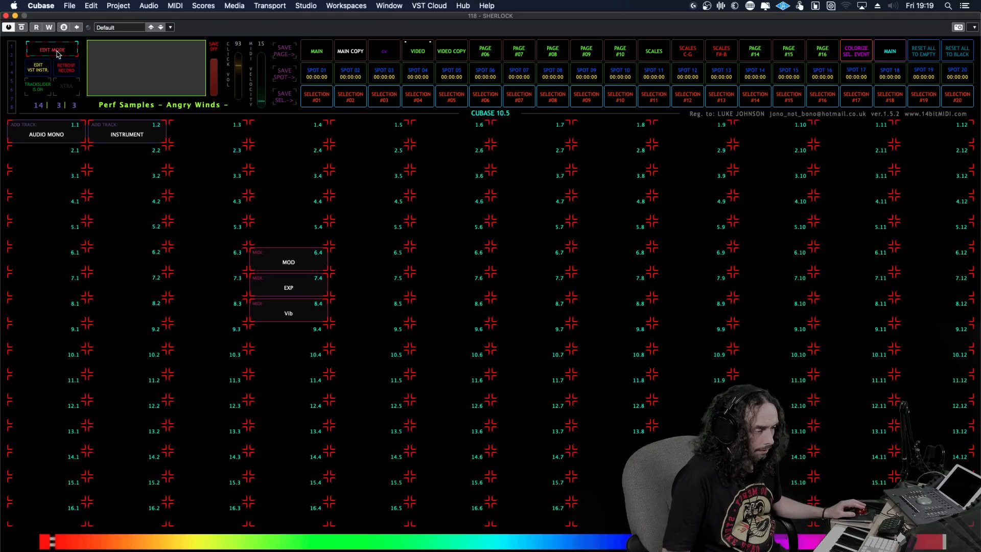
# Examine the commands assignable to an empty VIDEO page slot, including Quantize Category, Default PLEs, Logical Editor, Project Logical Editor and Macros.
pyautogui.click(457, 239)
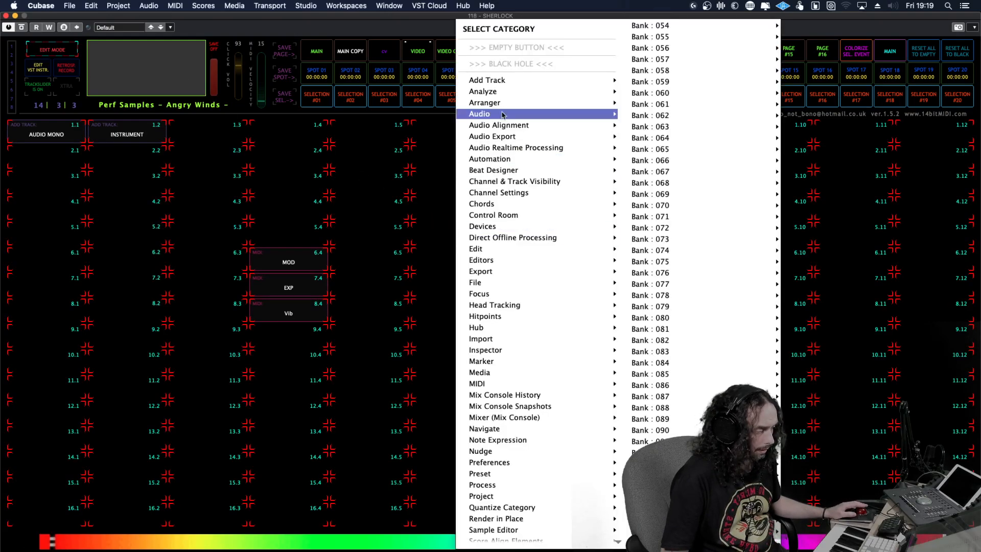
pyautogui.moveTo(522, 396)
pyautogui.scroll(-1, 524, 404)
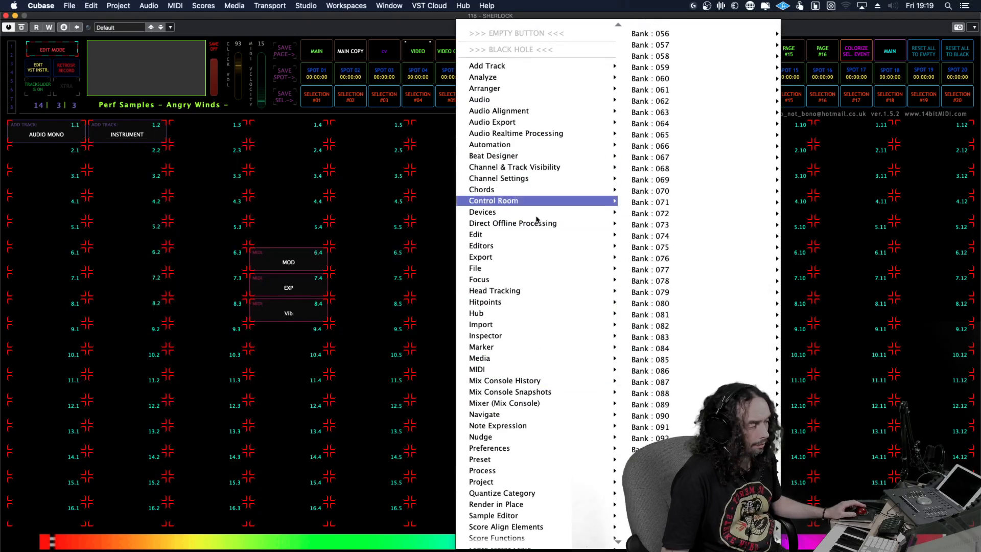
pyautogui.moveTo(523, 336)
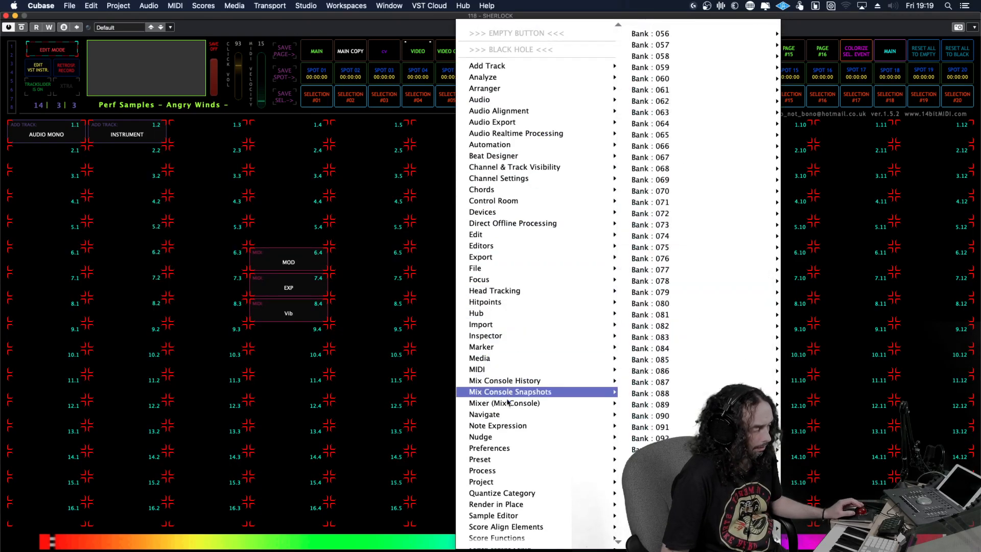
pyautogui.moveTo(508, 419)
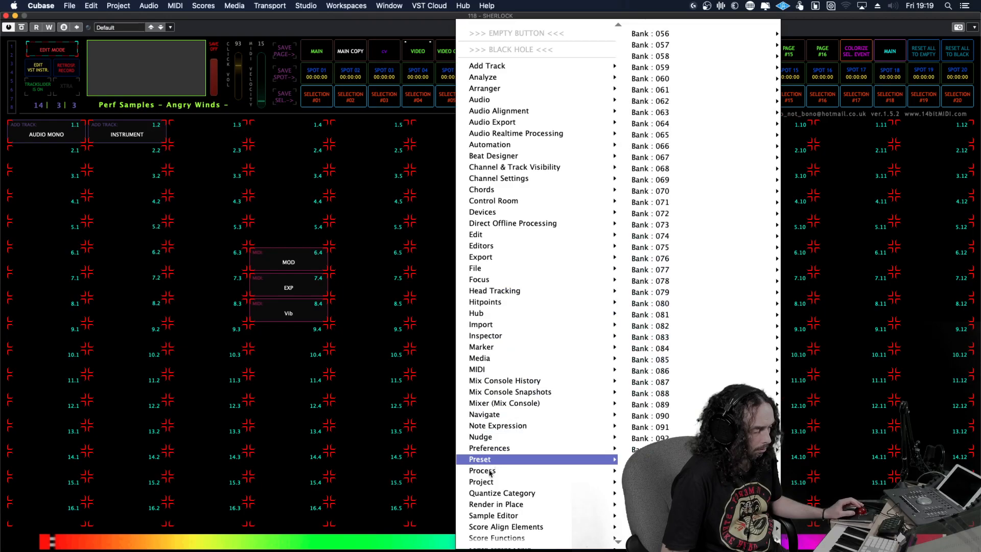
pyautogui.scroll(-5, 491, 516)
pyautogui.moveTo(492, 467)
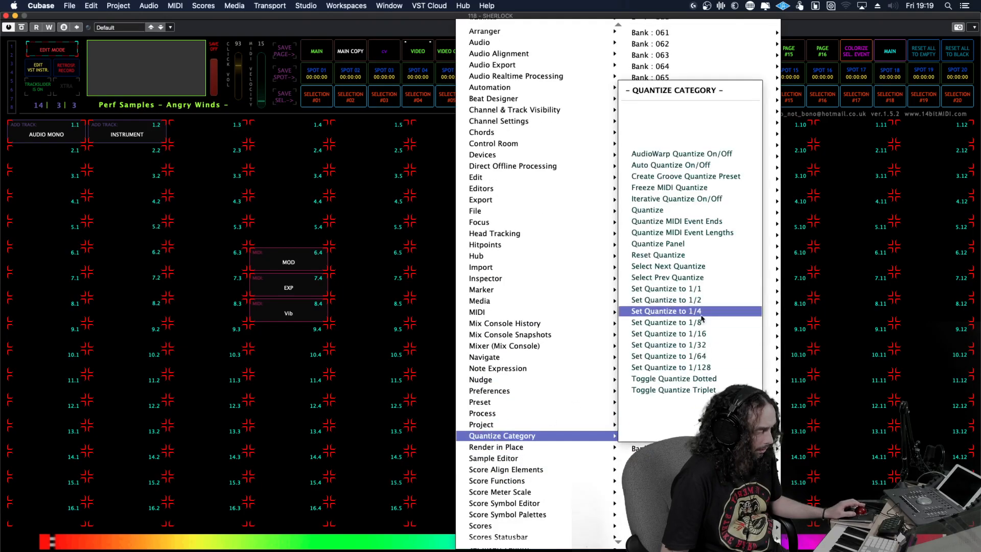
pyautogui.scroll(-15, 550, 332)
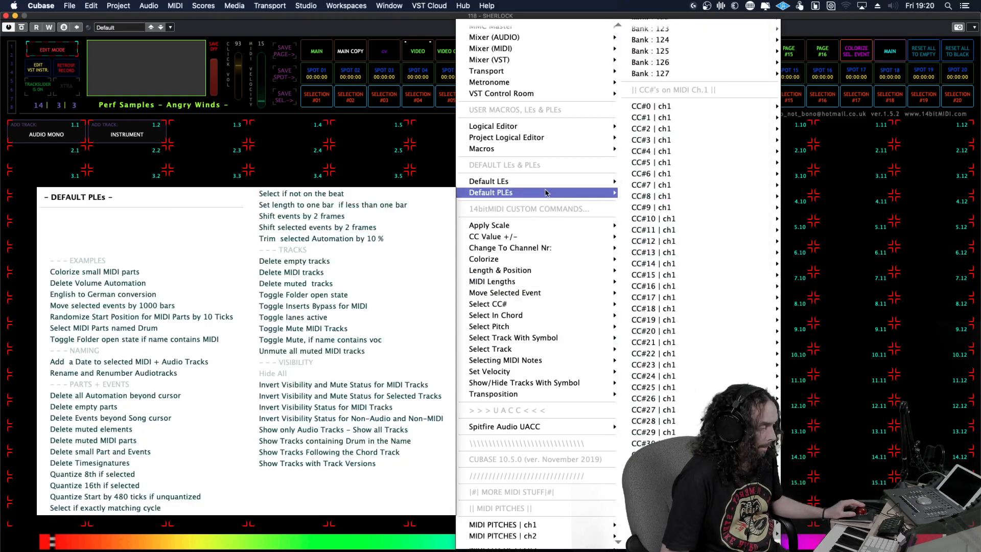
pyautogui.moveTo(546, 185)
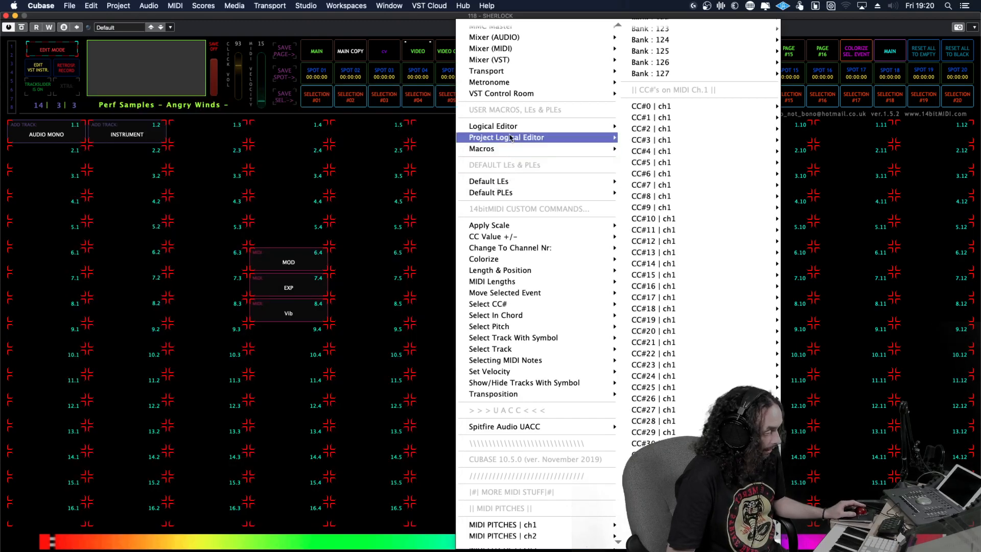
pyautogui.moveTo(512, 129)
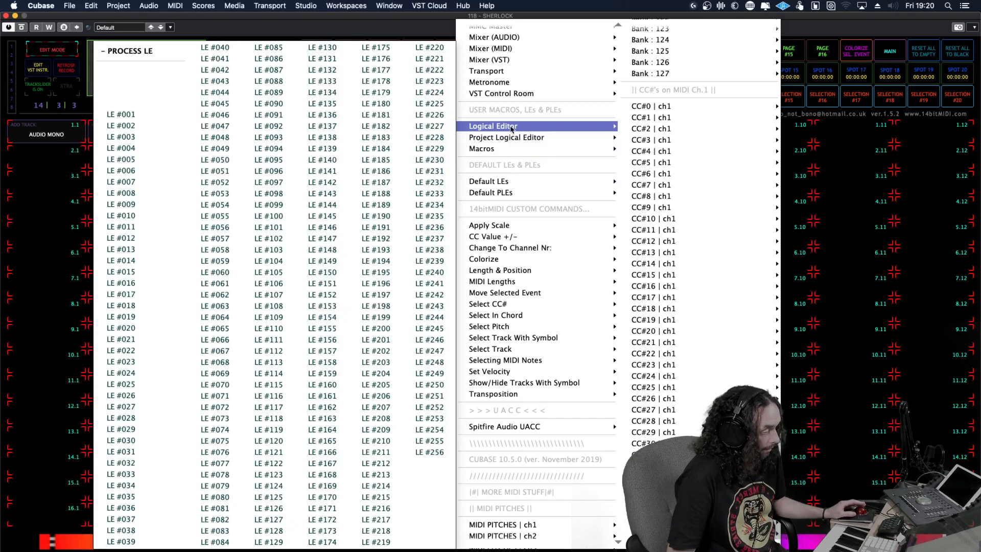
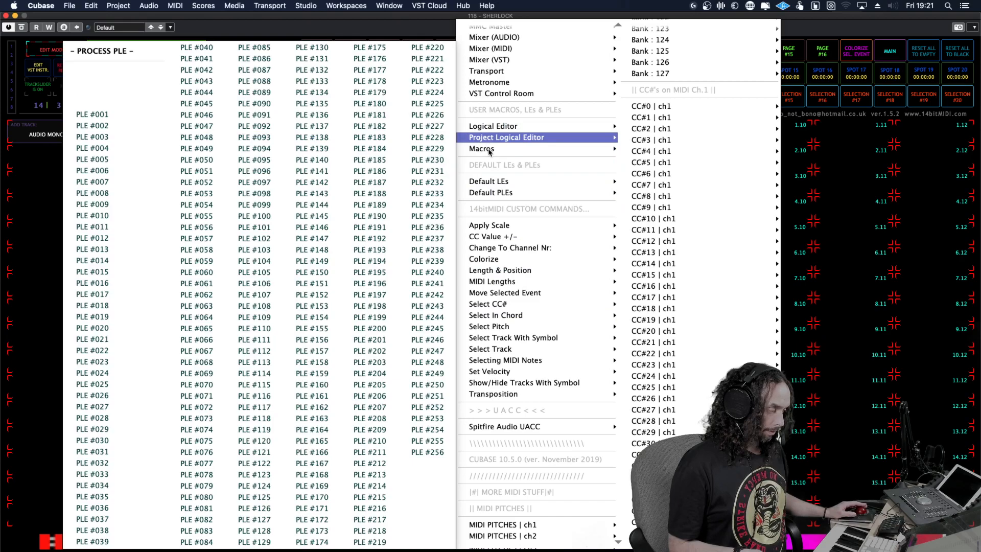
pyautogui.moveTo(488, 148)
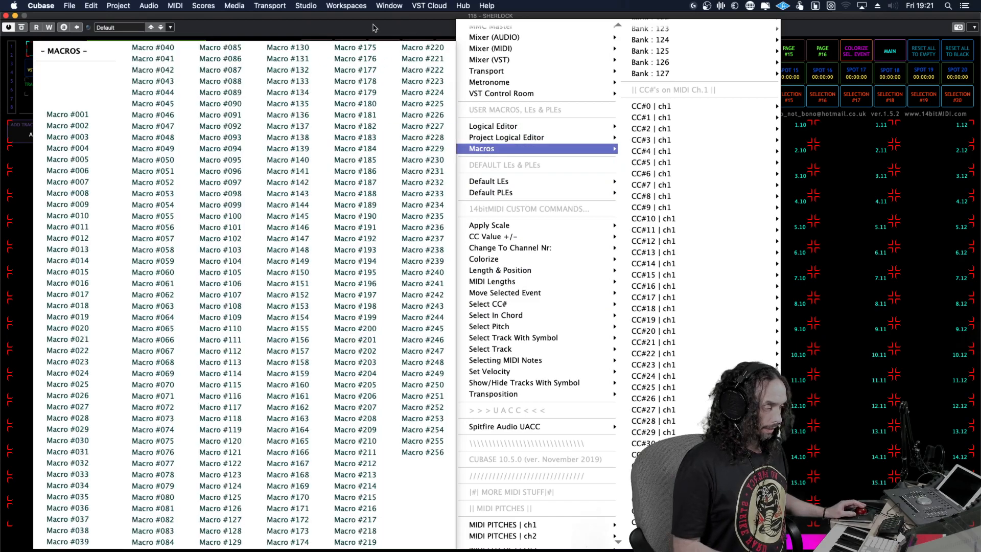
pyautogui.click(436, 127)
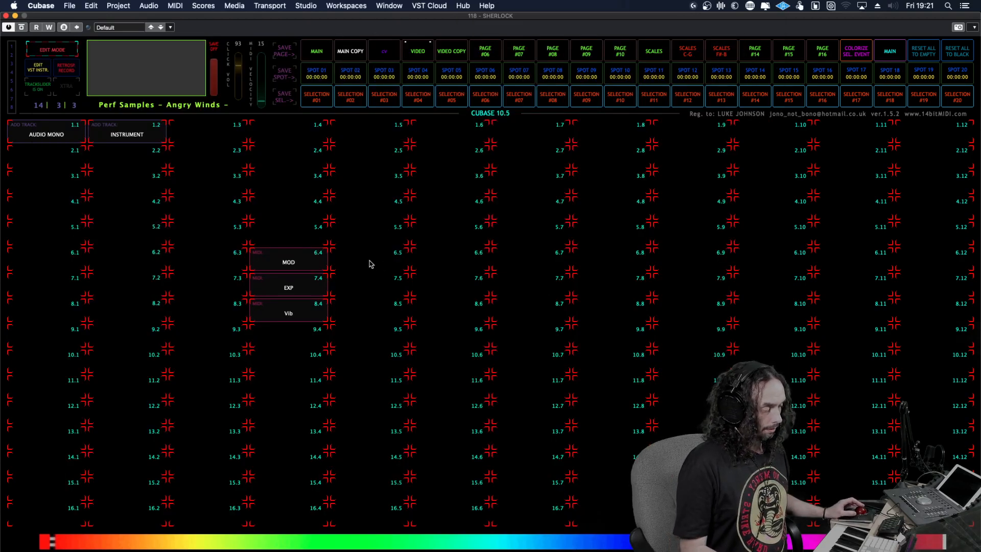
# Assign the Logical Editor command LE #256 to slot 6.5 beside the MOD button, and return the page to play mode.
pyautogui.click(52, 48)
pyautogui.click(53, 50)
pyautogui.click(369, 266)
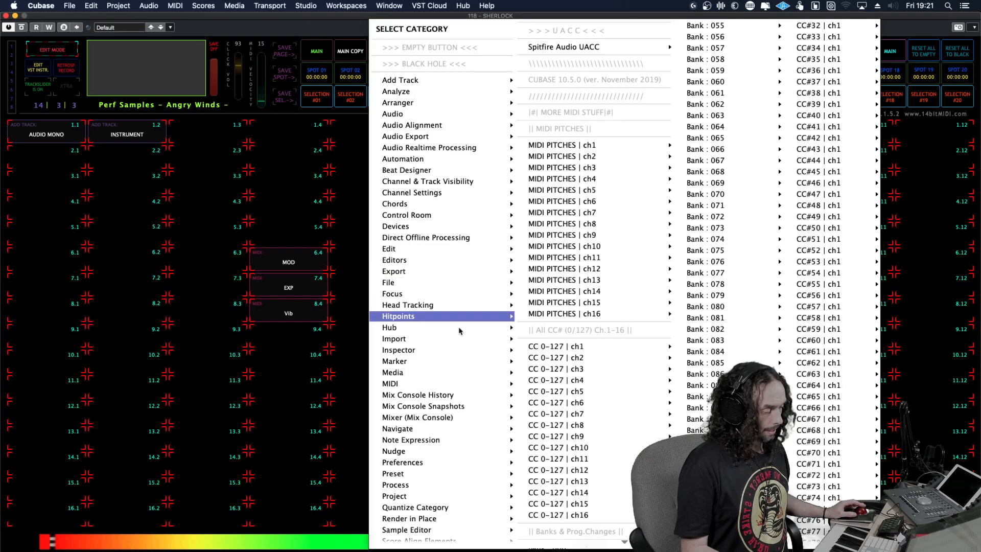
pyautogui.moveTo(476, 536)
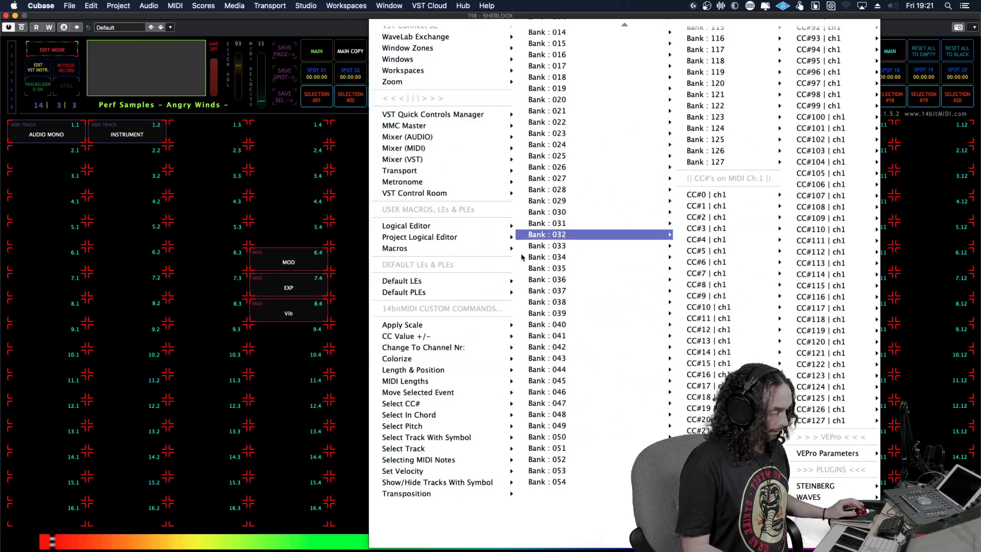
pyautogui.moveTo(550, 335)
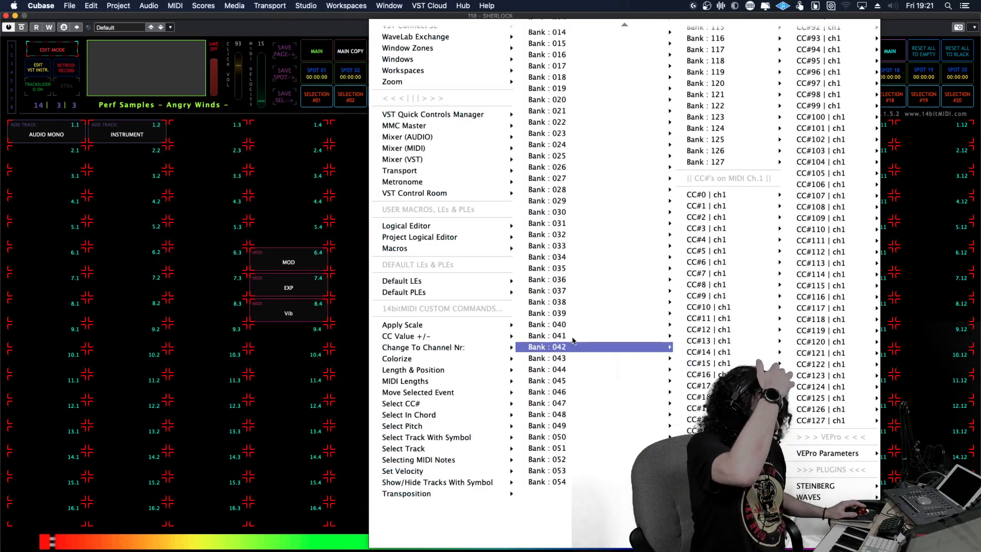
pyautogui.moveTo(542, 268)
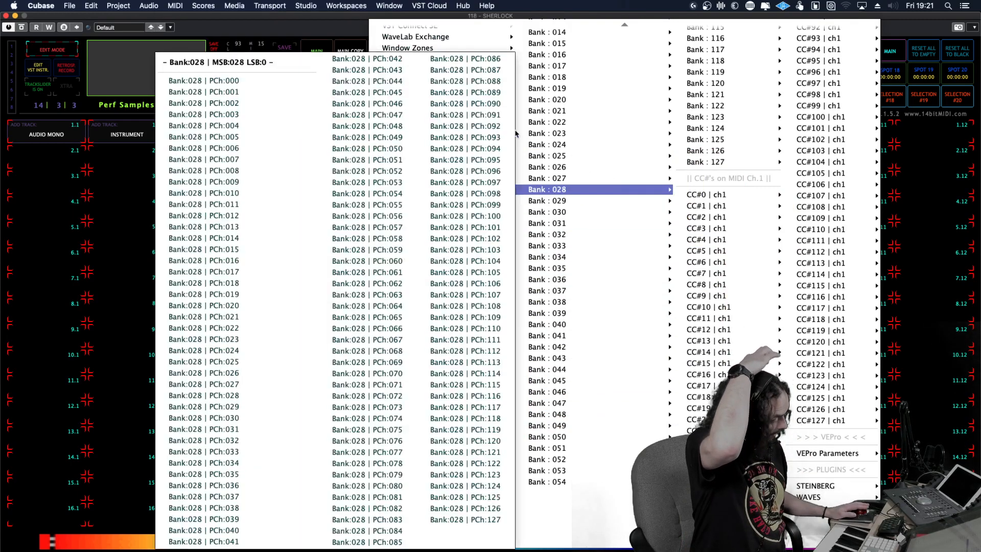
pyautogui.moveTo(450, 225)
pyautogui.moveTo(443, 250)
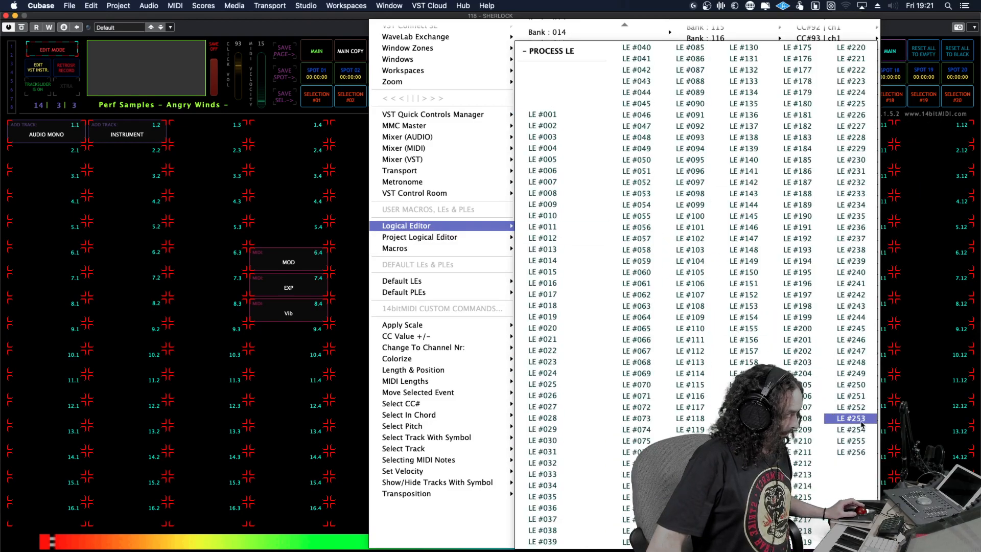
pyautogui.click(863, 453)
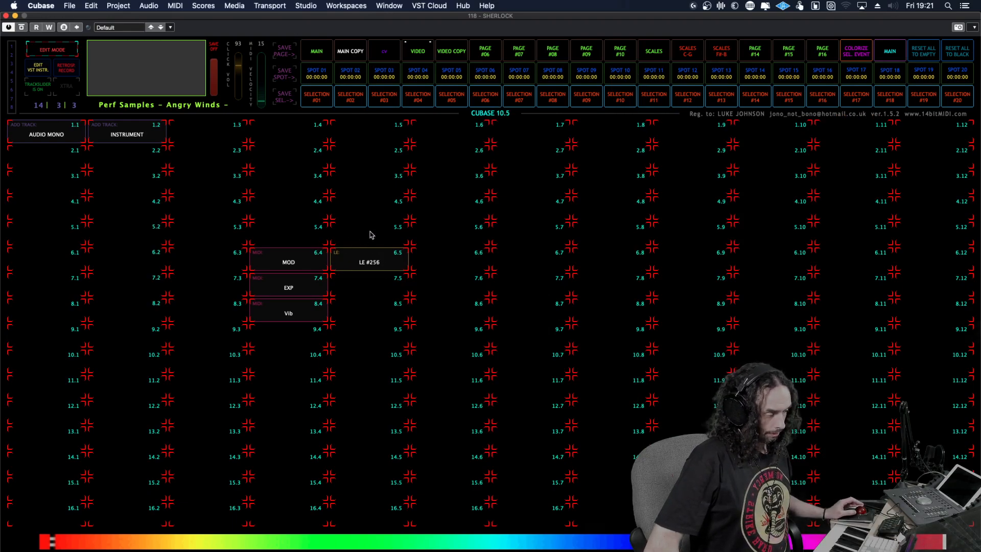
pyautogui.click(65, 51)
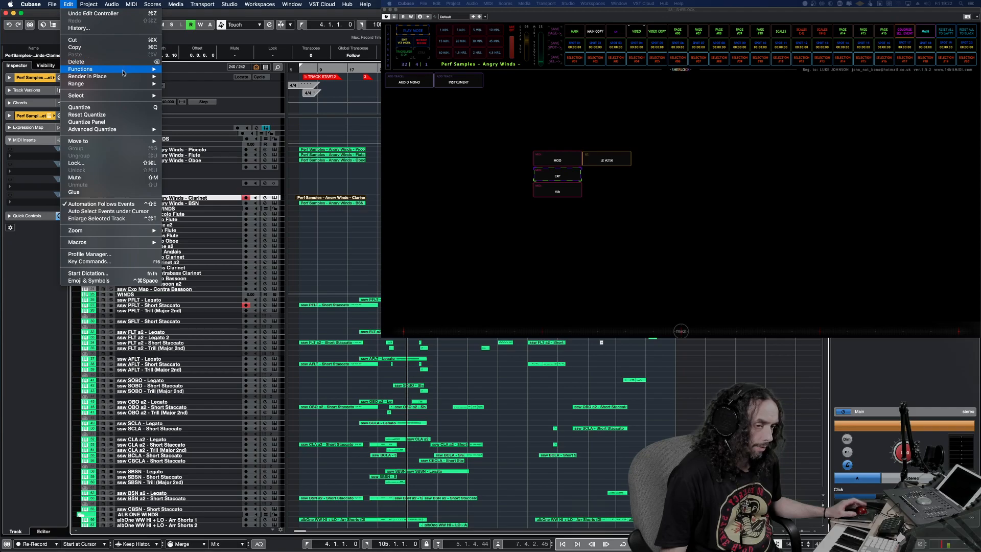
# Open Cubase's Key Commands window and move it partly out from behind the SHERLOCK window.
pyautogui.moveTo(127, 69)
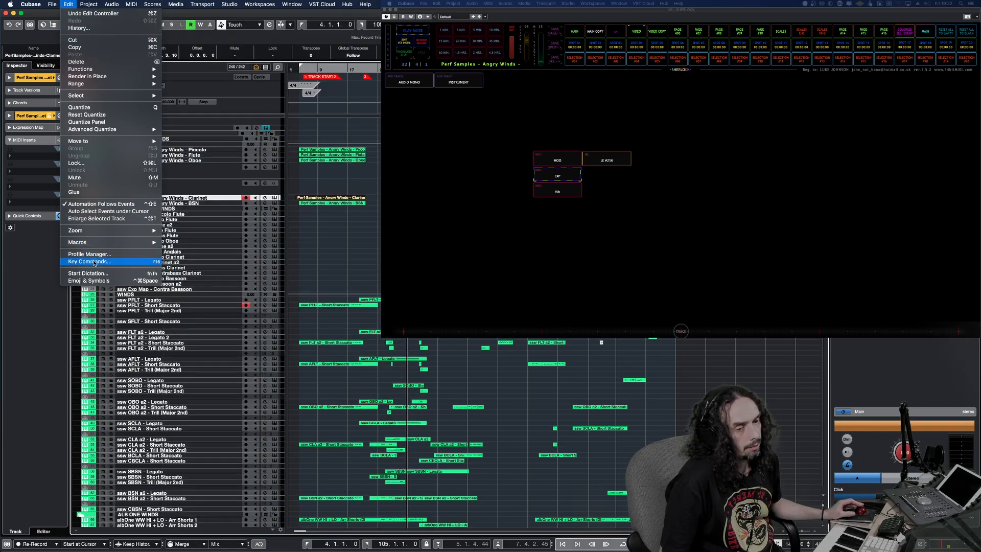
pyautogui.click(94, 263)
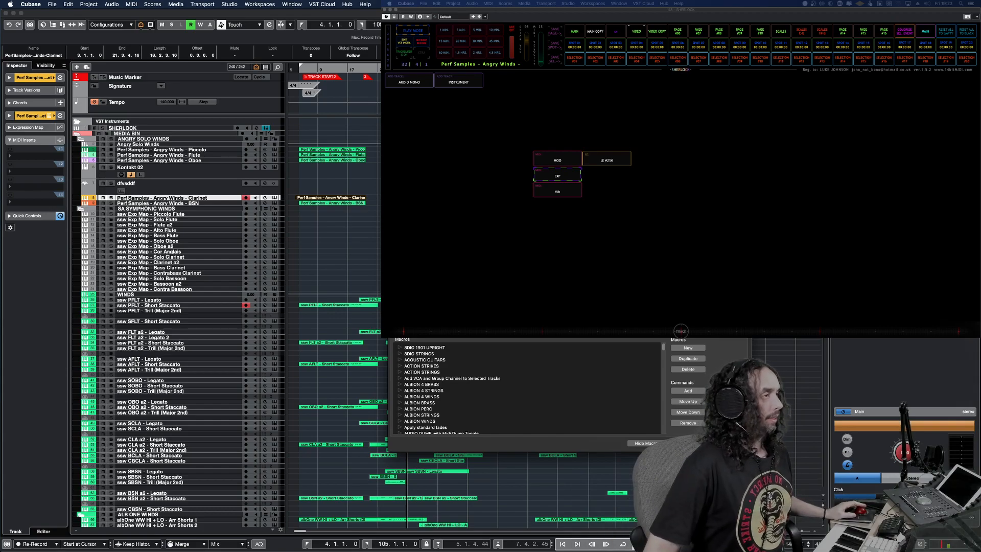
pyautogui.moveTo(460, 76); pyautogui.dragTo(467, 72)
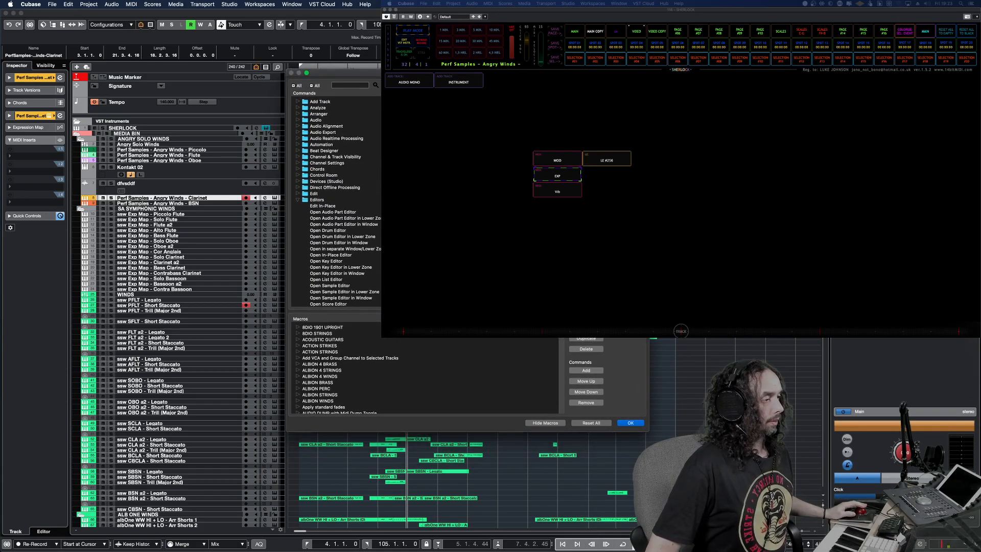
# Look through the Key Commands macro list, covering the numbered Macro entries and the render macros.
pyautogui.moveTo(561, 328); pyautogui.dragTo(557, 370)
pyautogui.scroll(-10, 358, 367)
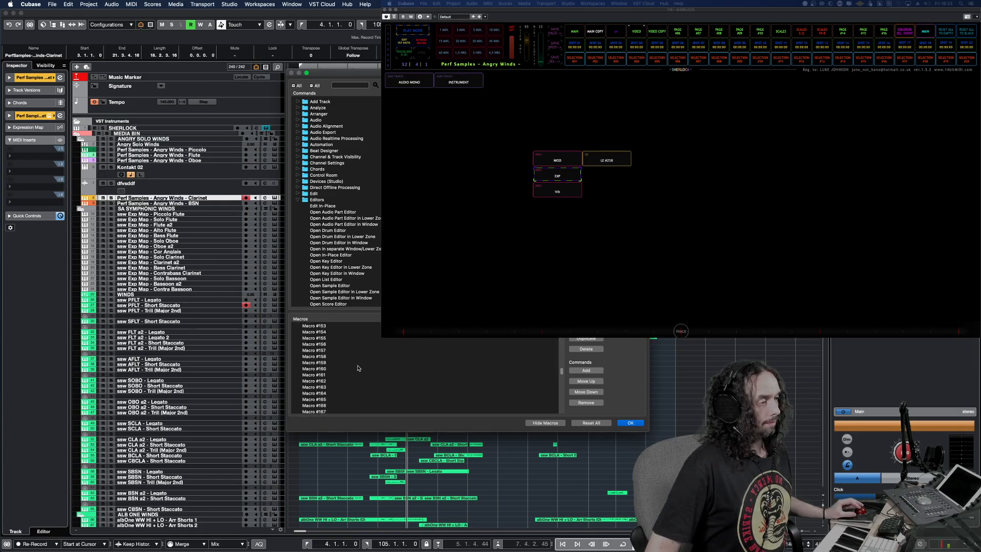
pyautogui.scroll(-15, 388, 385)
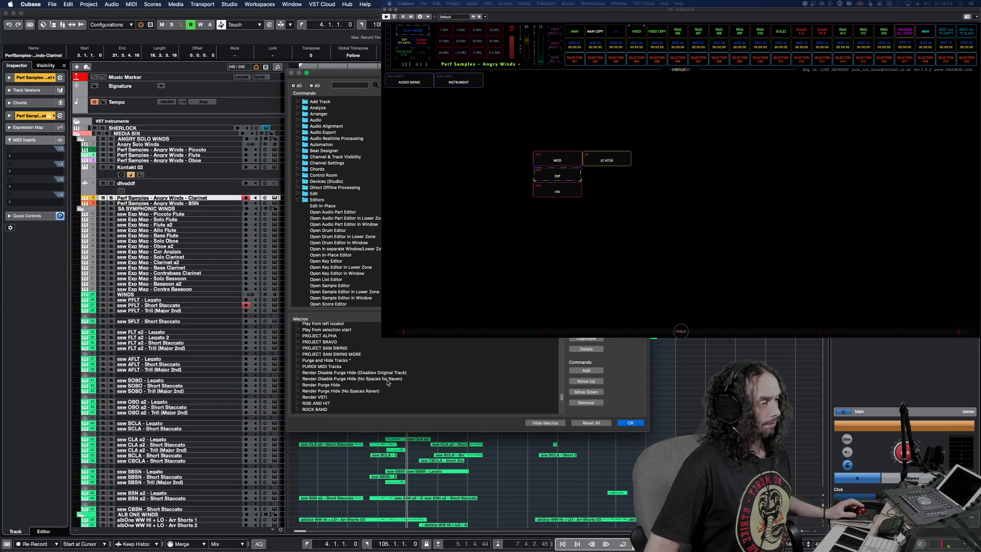
pyautogui.scroll(10, 388, 385)
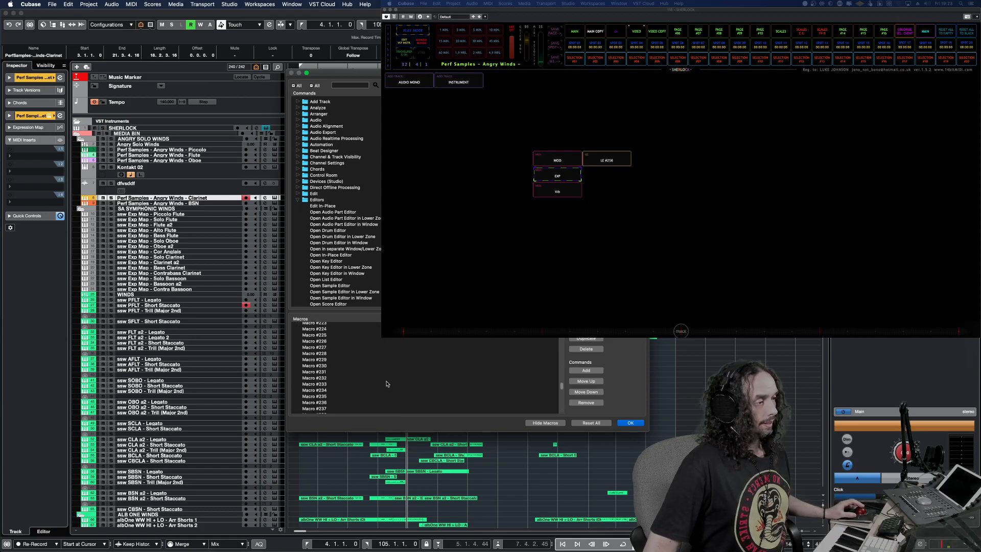
pyautogui.scroll(10, 356, 367)
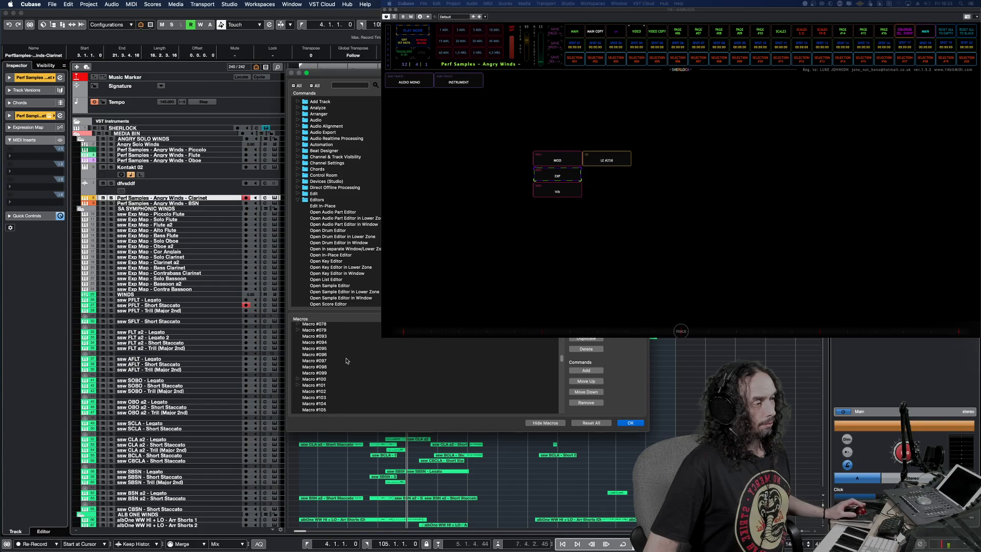
pyautogui.click(546, 118)
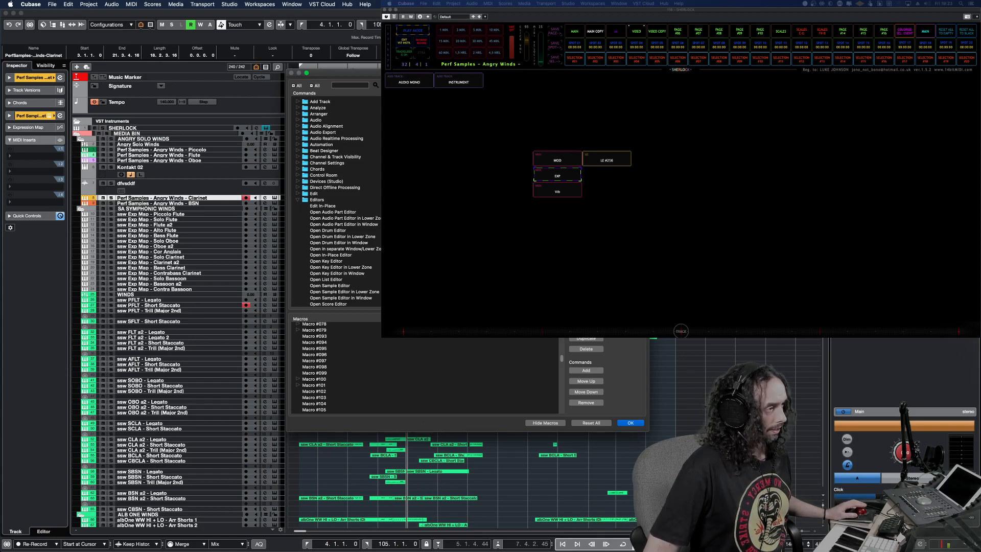
# Examine the commands contained in Macro #001 and collapse it again.
pyautogui.scroll(9, 361, 358)
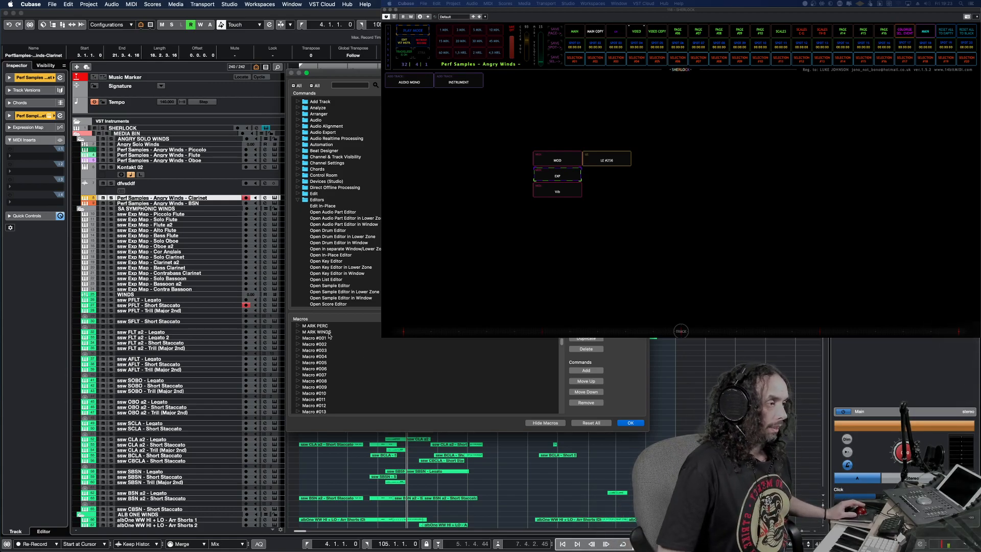
pyautogui.click(299, 339)
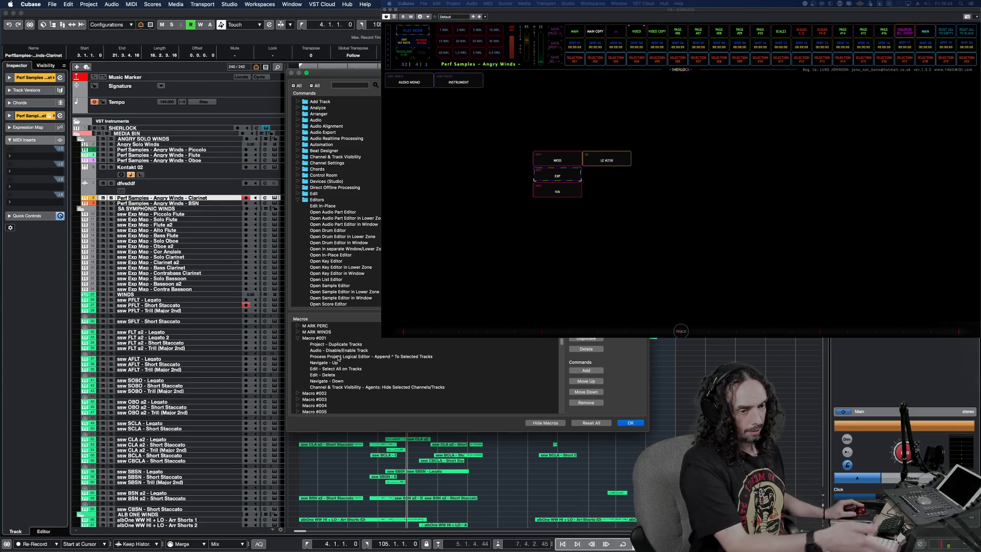
pyautogui.click(298, 339)
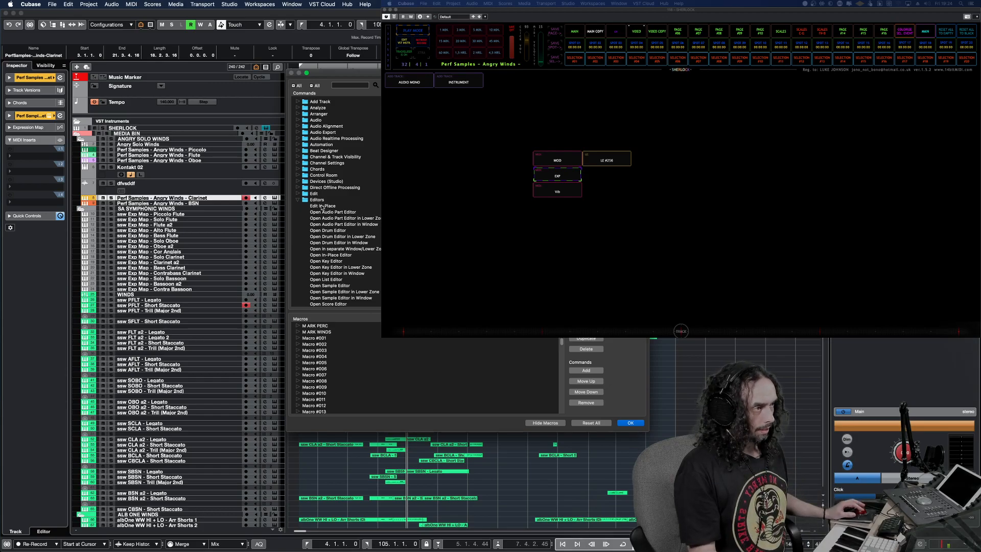
# Collapse the Editors command category in Key Commands and expand the Process Logical Preset category.
pyautogui.click(298, 201)
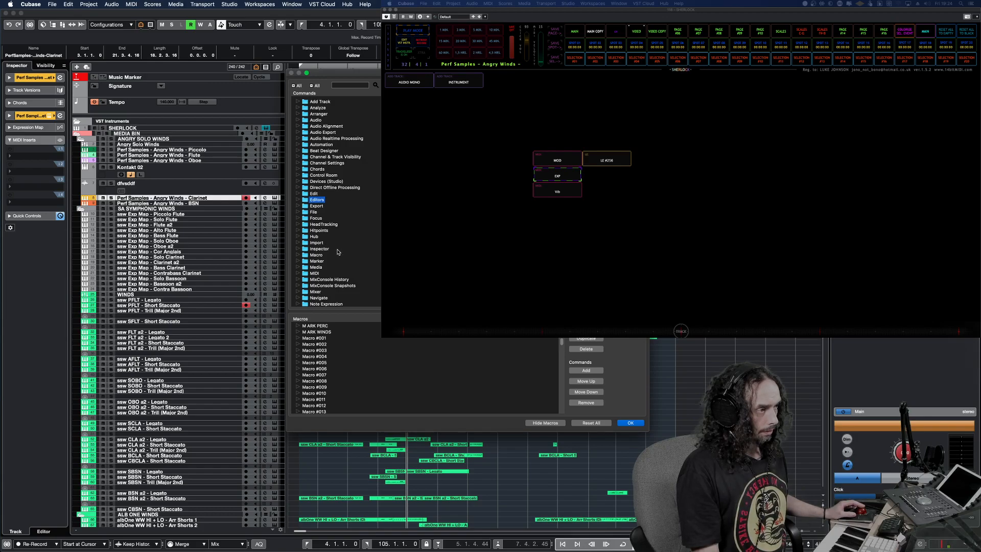
pyautogui.scroll(-7, 338, 252)
pyautogui.click(311, 210)
pyautogui.click(299, 210)
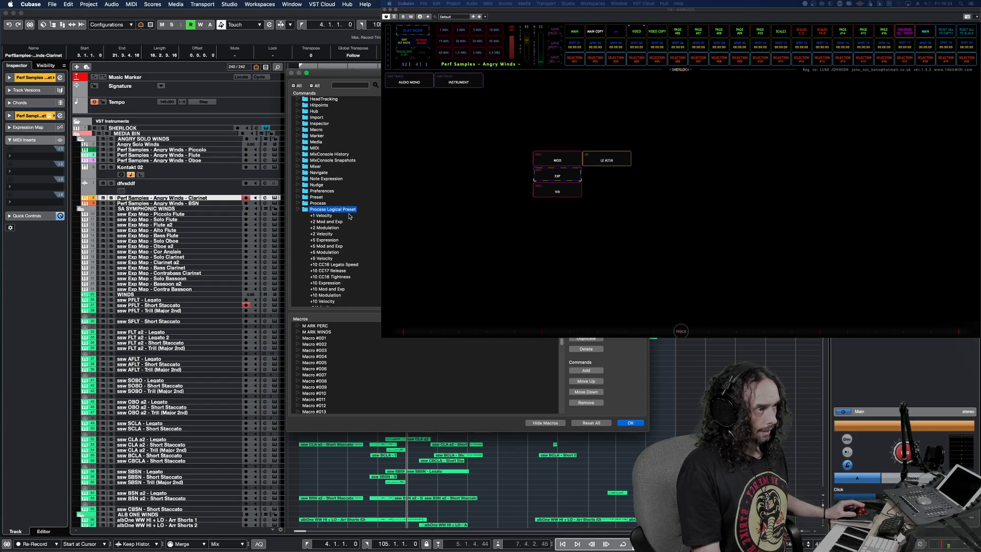
# Look through the Process Logical Preset commands, covering the numbered LE entries, and close the Key Commands window.
pyautogui.scroll(-10, 360, 215)
pyautogui.scroll(-10, 335, 200)
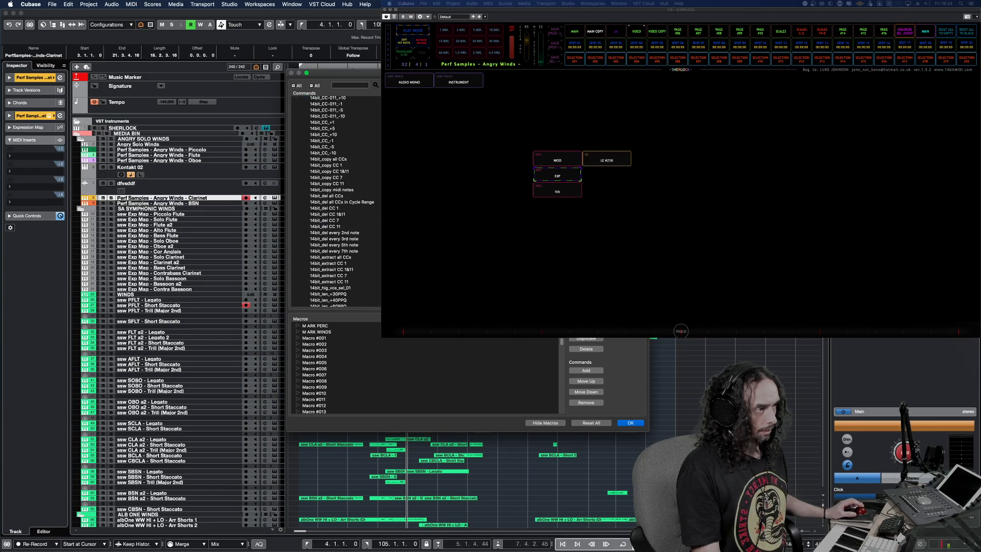
pyautogui.scroll(7, 334, 201)
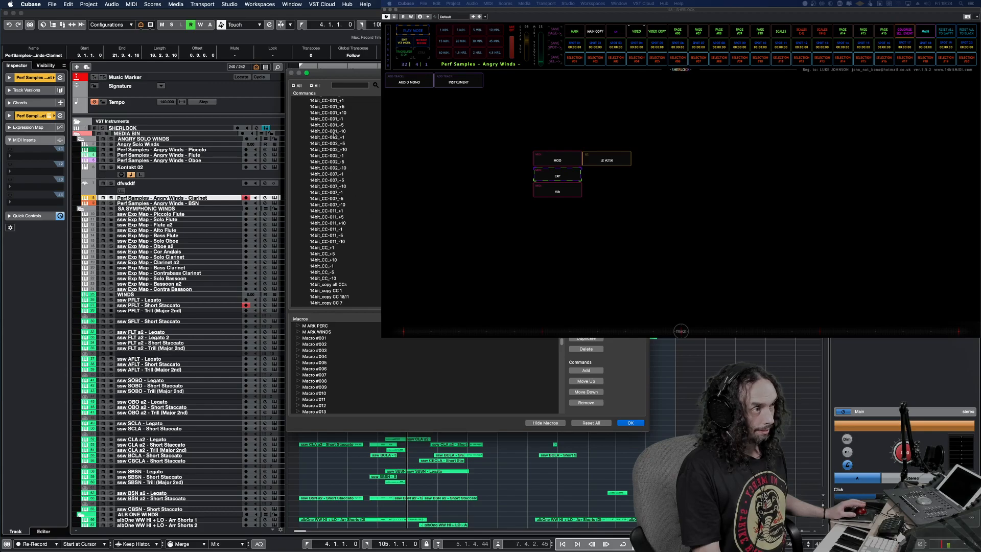
pyautogui.scroll(-15, 360, 204)
pyautogui.scroll(-20, 359, 201)
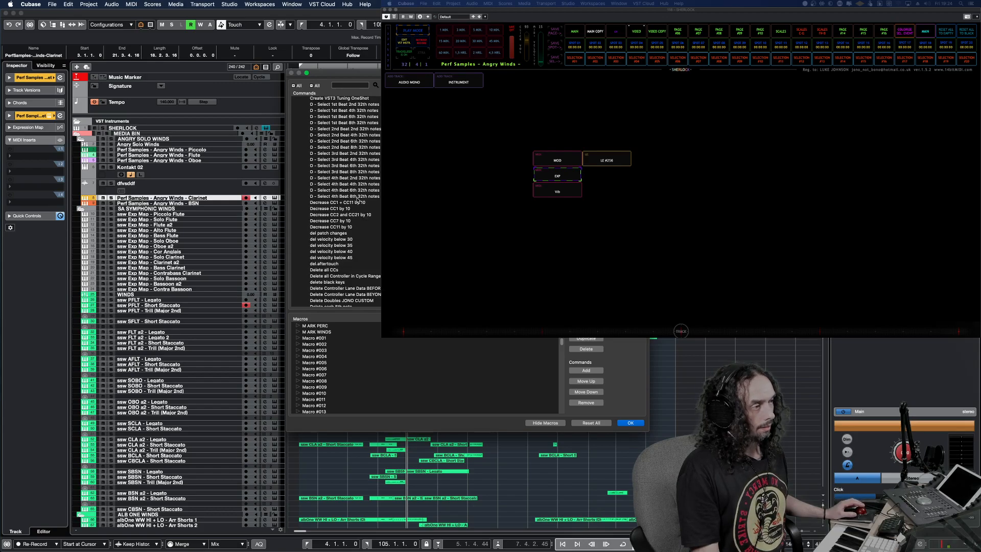
pyautogui.scroll(-10, 356, 199)
pyautogui.scroll(-10, 357, 200)
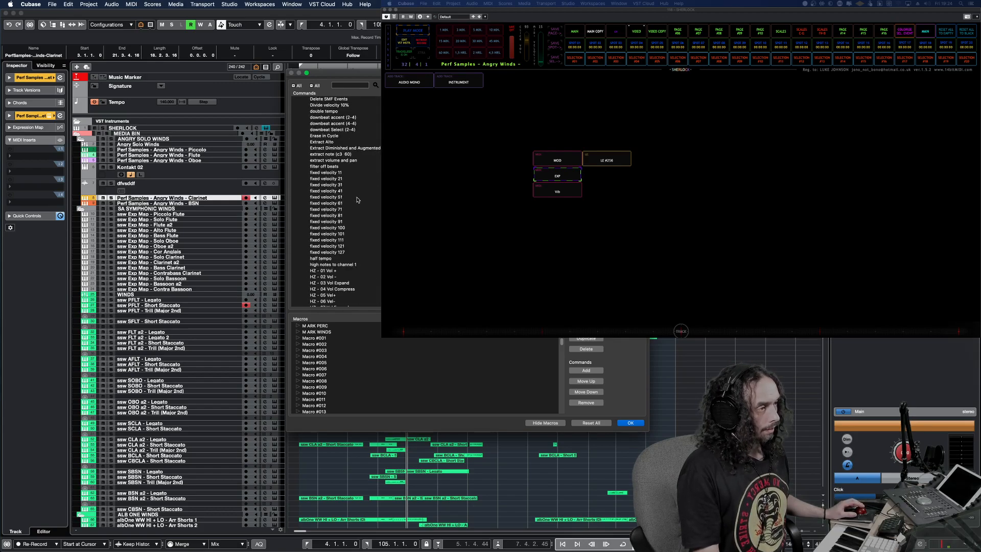
pyautogui.scroll(-10, 357, 200)
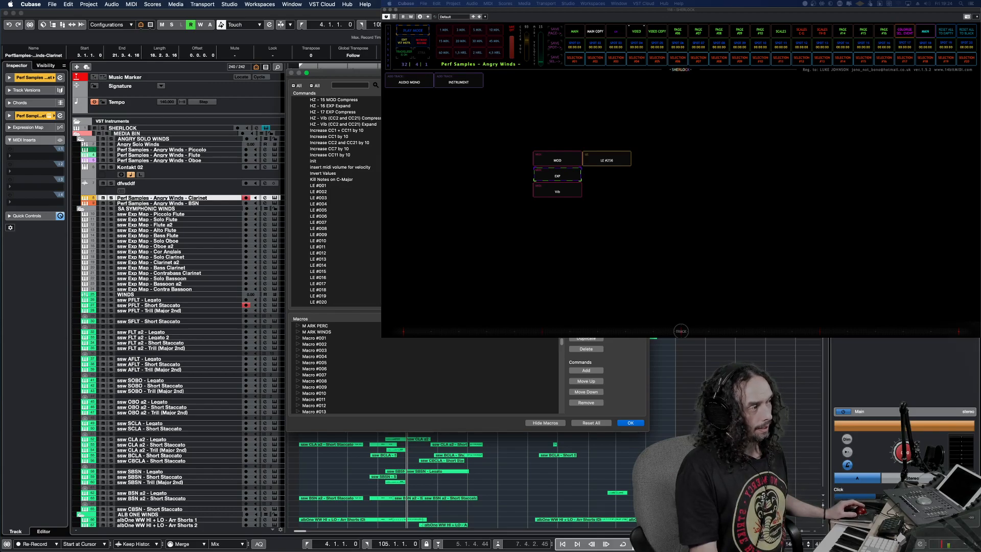
pyautogui.scroll(-15, 337, 200)
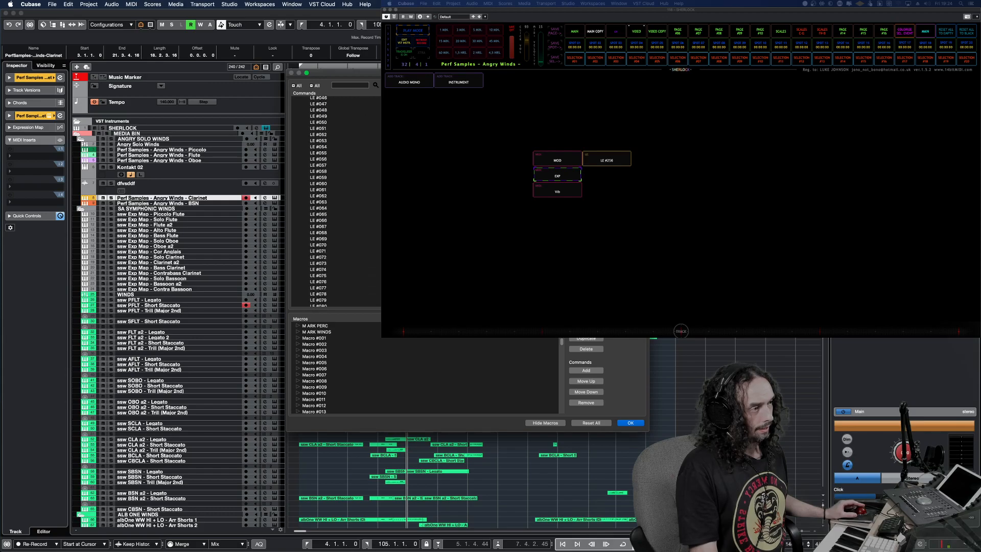
pyautogui.scroll(-4, 338, 201)
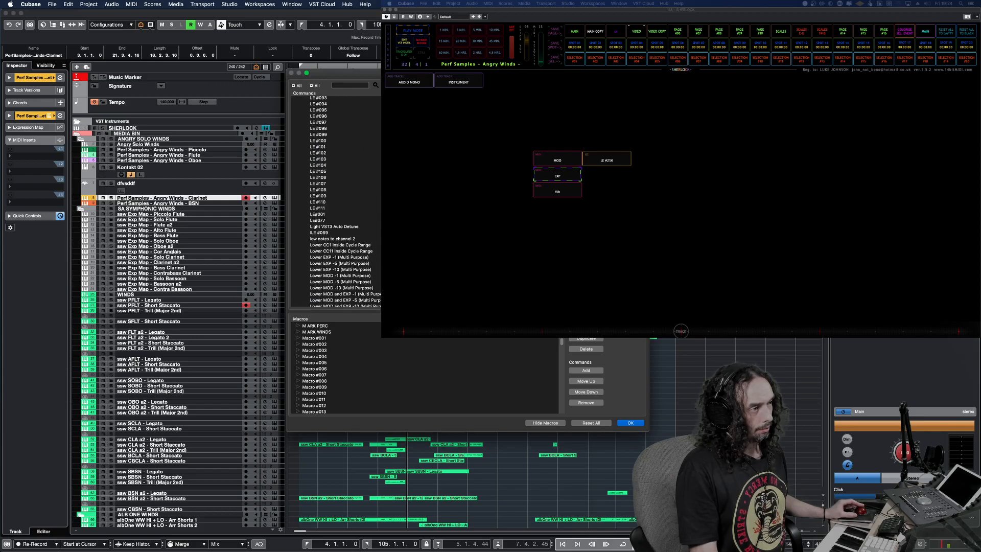
pyautogui.scroll(2, 337, 200)
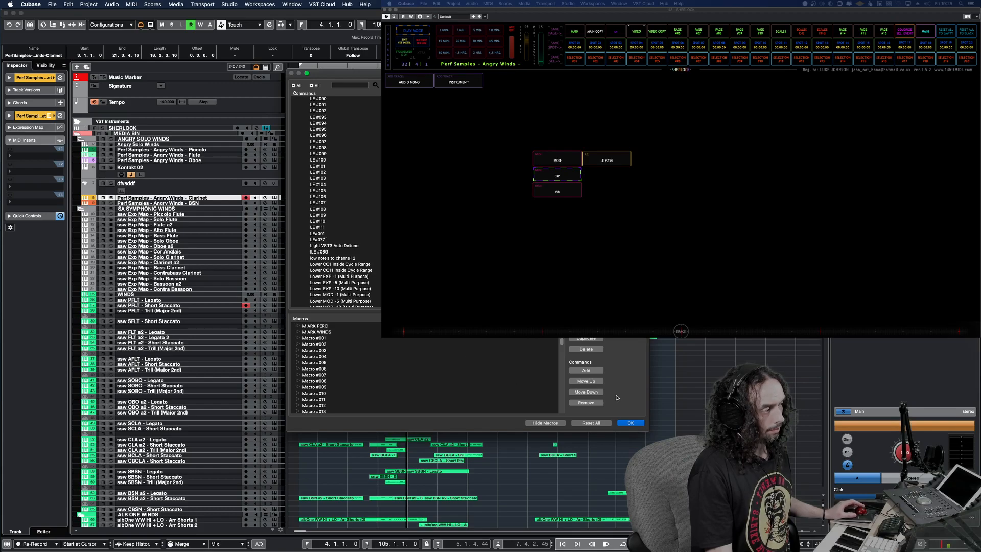
pyautogui.click(630, 422)
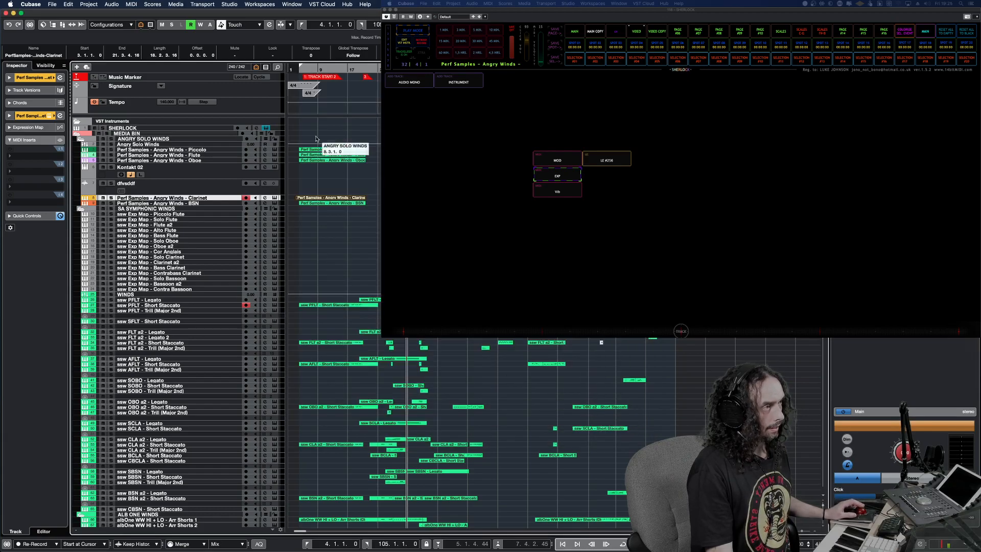
# Open Cubase's MIDI Logical Editor and move its window partly out from behind the SHERLOCK window.
pyautogui.click(132, 4)
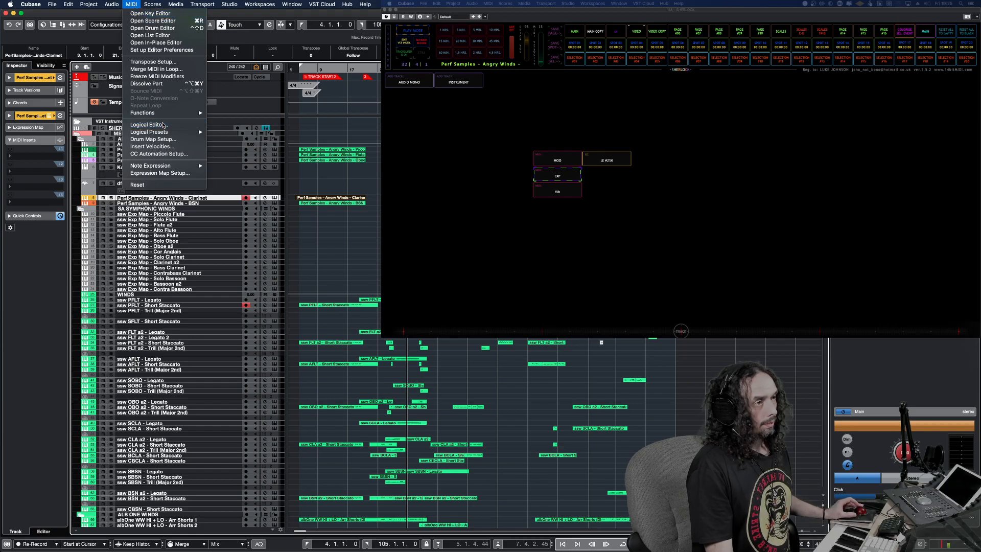
pyautogui.click(163, 125)
pyautogui.moveTo(646, 63); pyautogui.dragTo(415, 168)
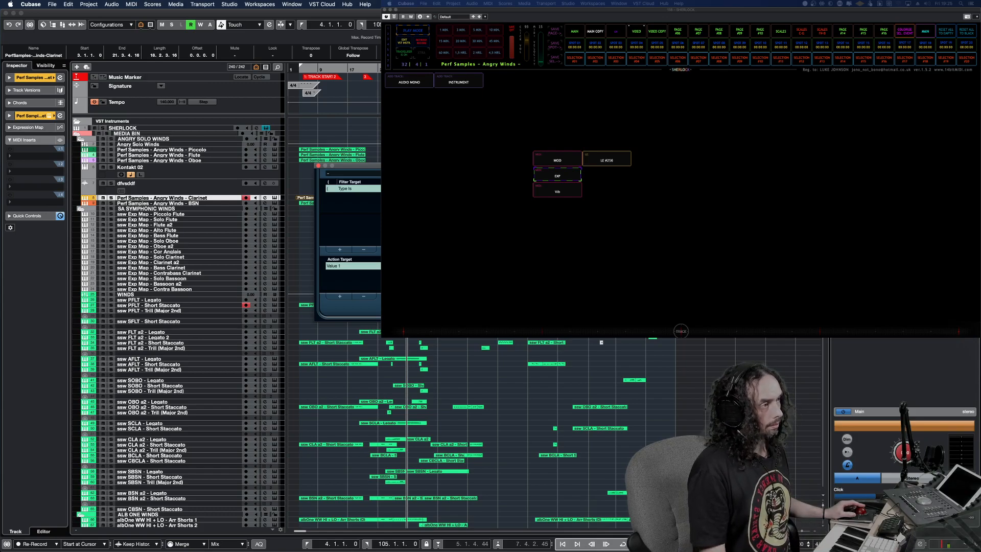
# Look through the custom LE preset folder of the Logical Editor, covering the numbered LE presets.
pyautogui.click(353, 174)
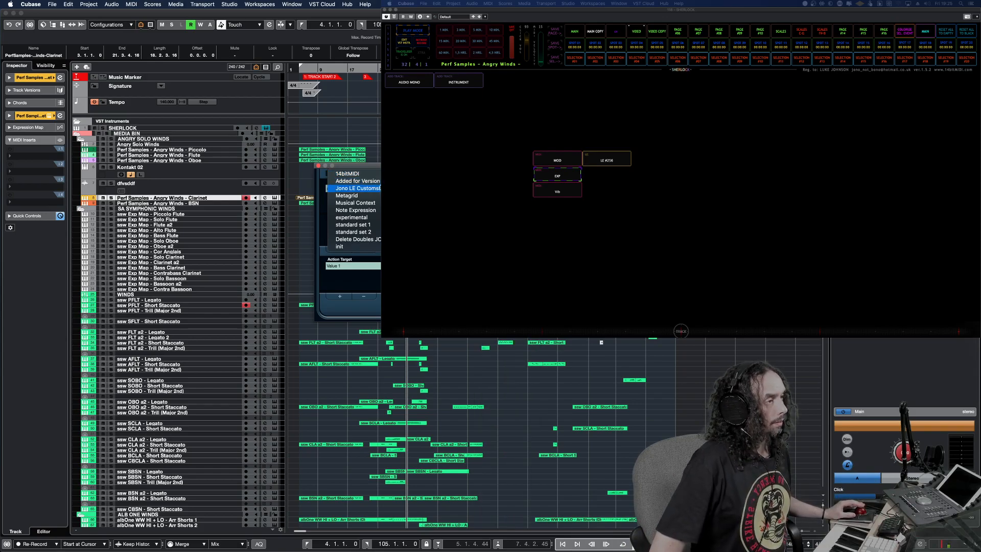
pyautogui.moveTo(357, 188)
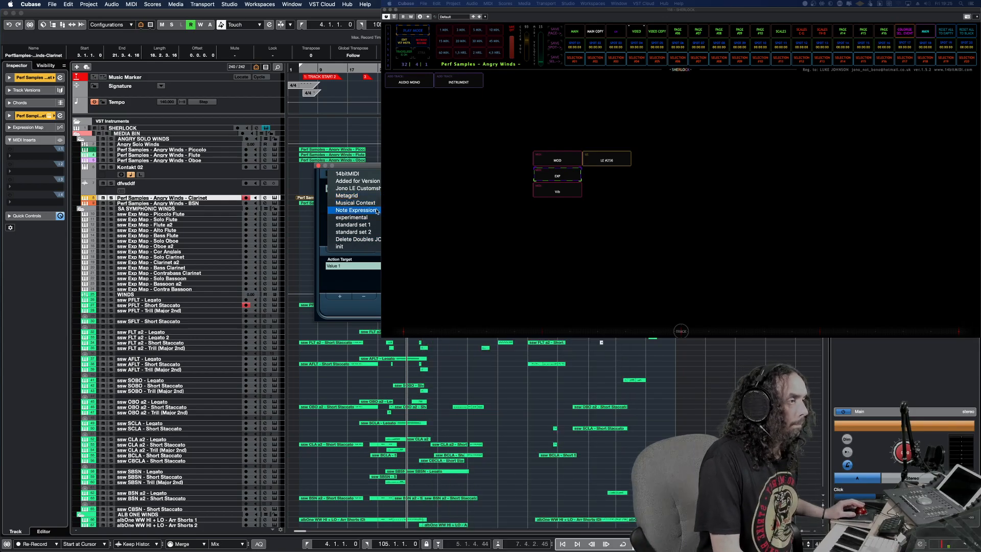
pyautogui.moveTo(379, 193)
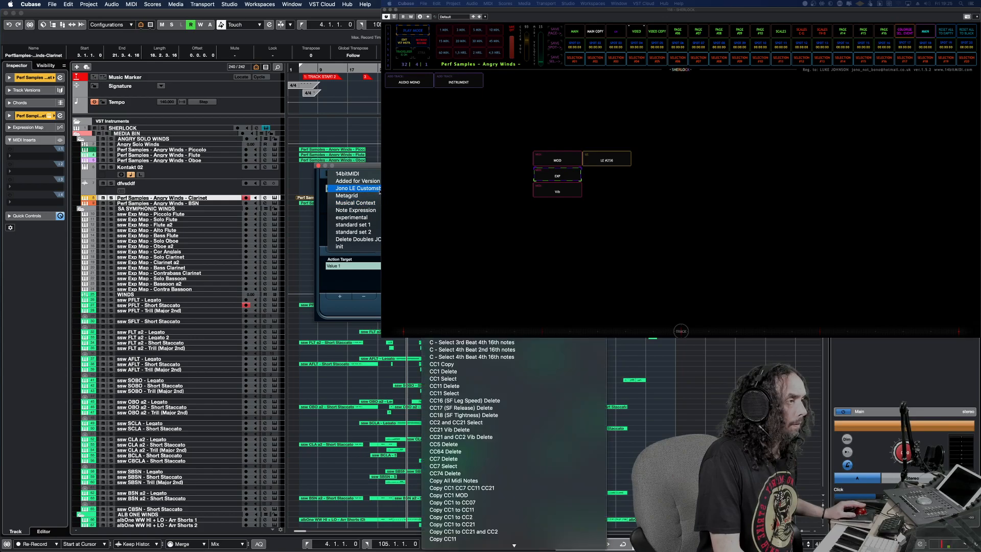
pyautogui.scroll(-10, 518, 413)
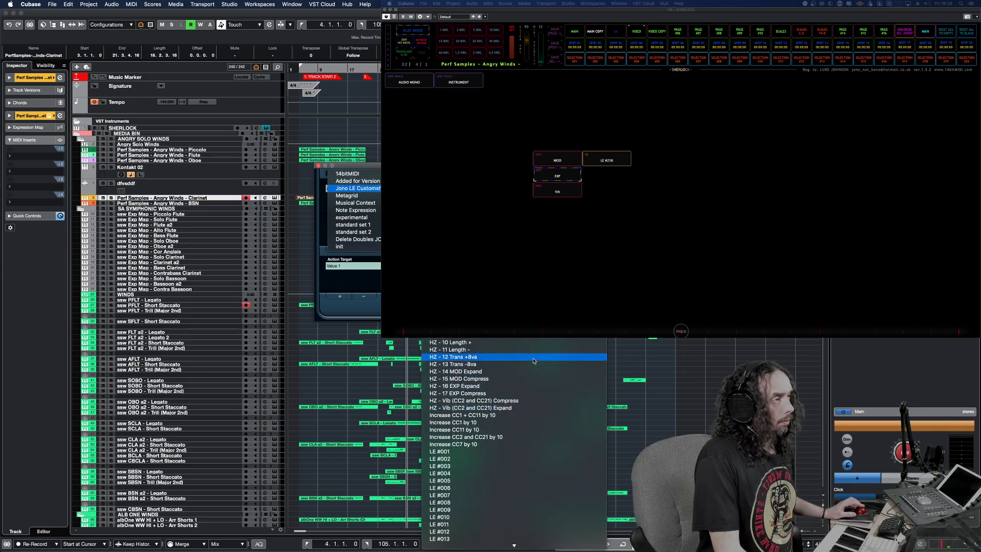
pyautogui.scroll(-3, 534, 358)
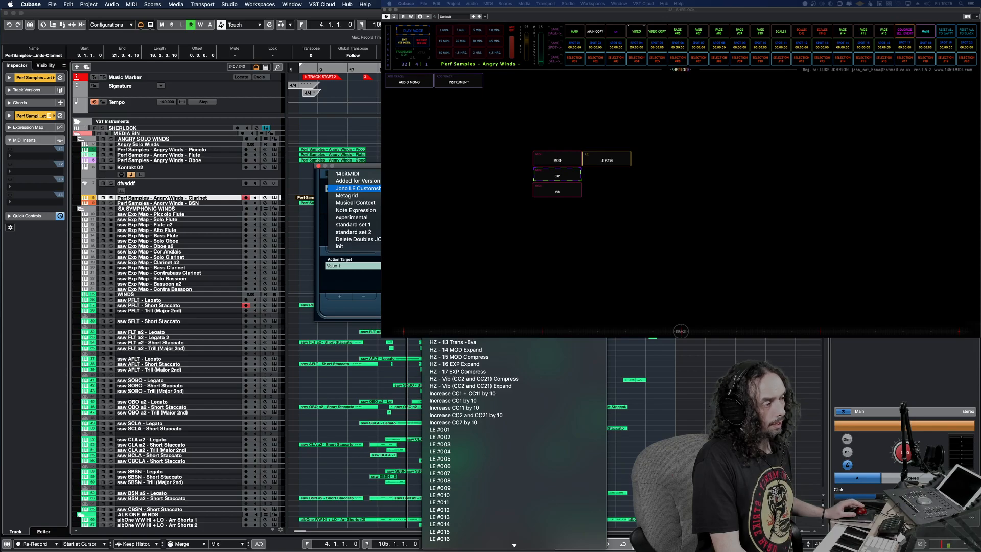
pyautogui.scroll(-10, 514, 440)
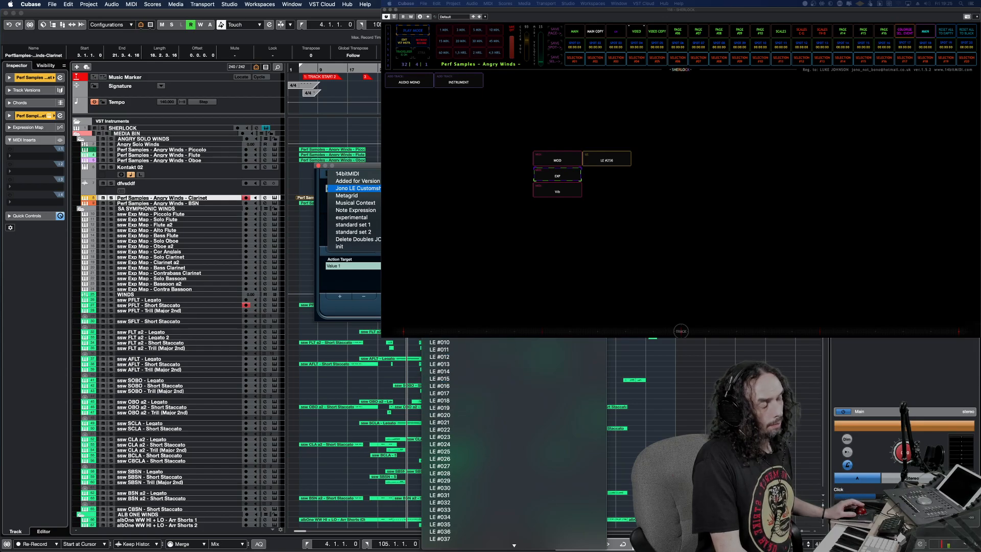
pyautogui.scroll(-3, 514, 439)
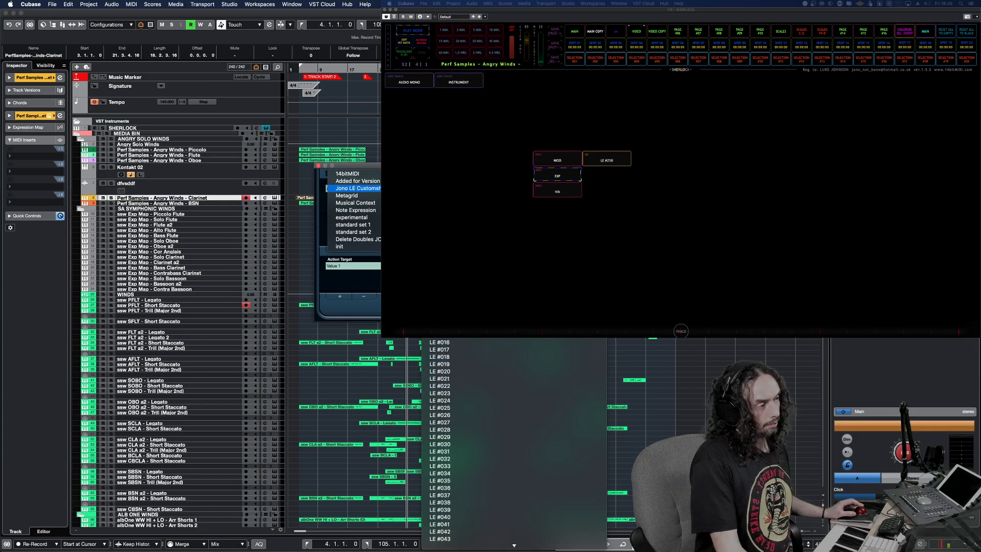
pyautogui.scroll(-20, 500, 398)
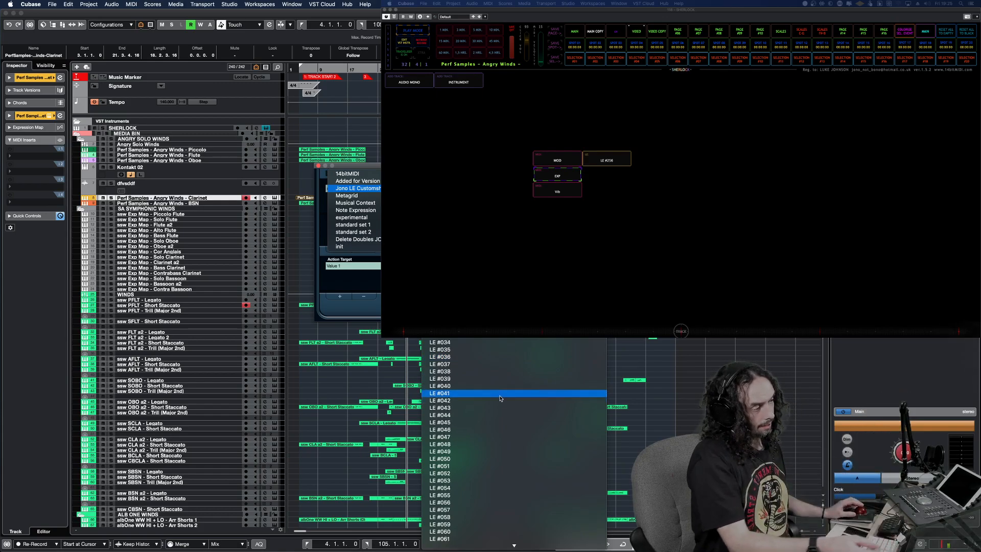
pyautogui.scroll(-10, 500, 398)
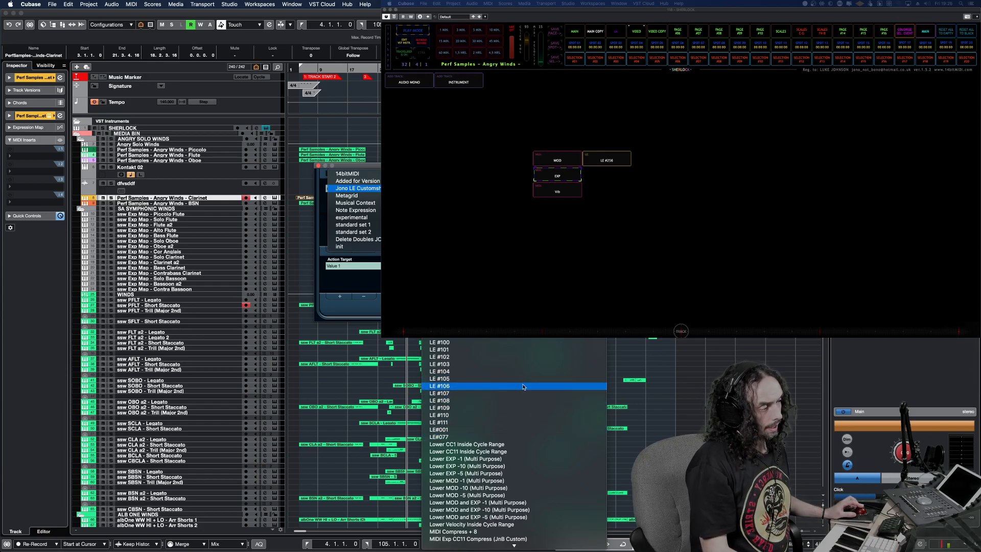
# Look back through the same preset folder at the presets that copy, decrease and delete controller data.
pyautogui.scroll(20, 523, 386)
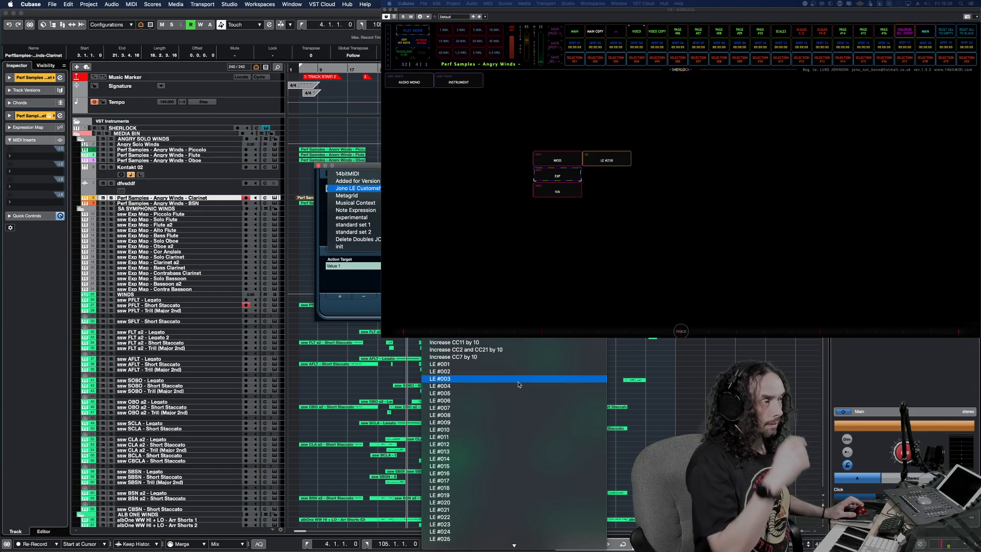
pyautogui.scroll(15, 519, 385)
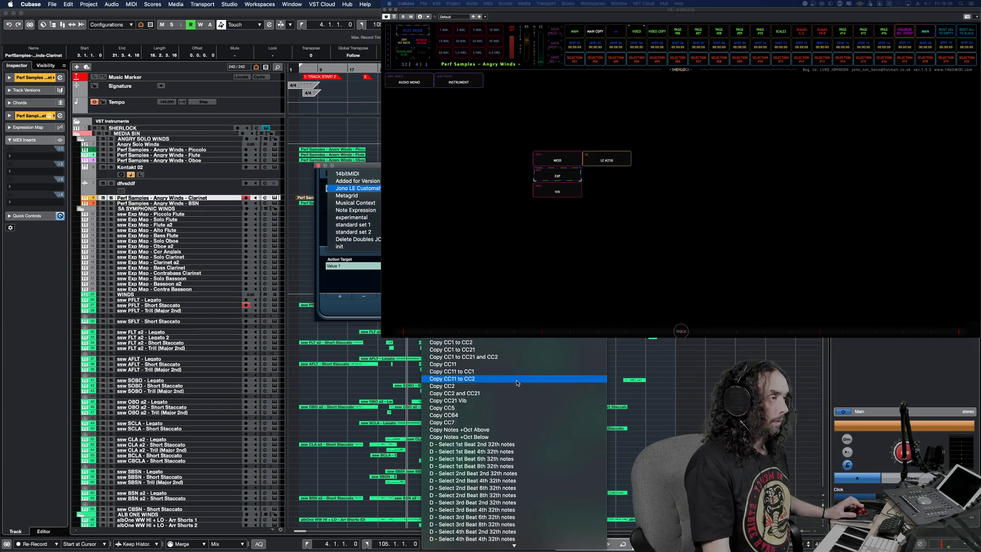
pyautogui.scroll(-5, 527, 340)
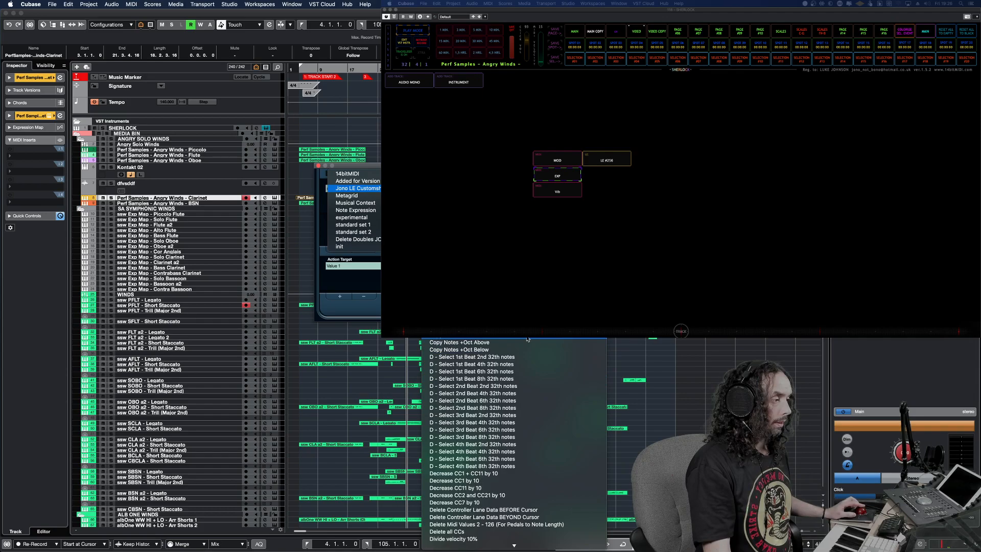
pyautogui.scroll(-3, 527, 339)
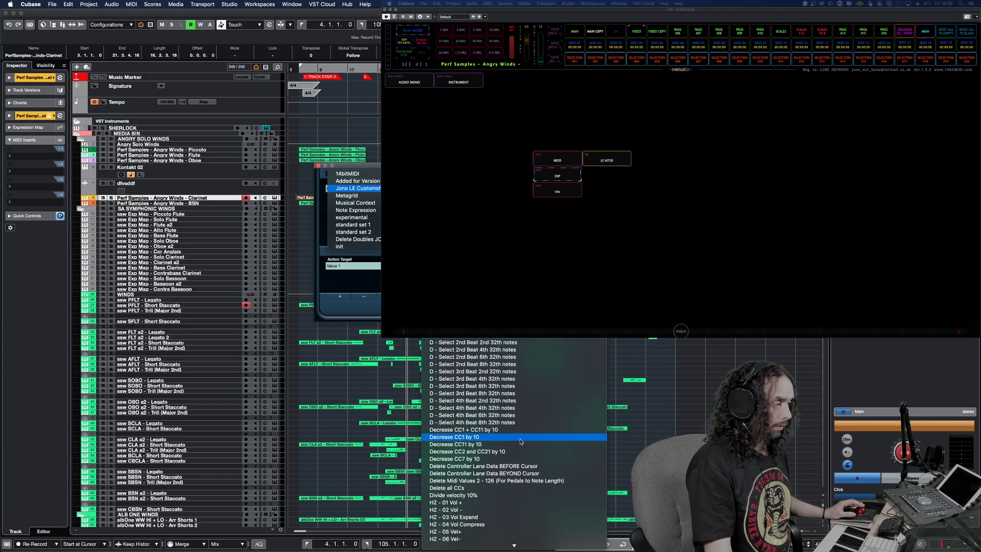
pyautogui.scroll(-4, 507, 484)
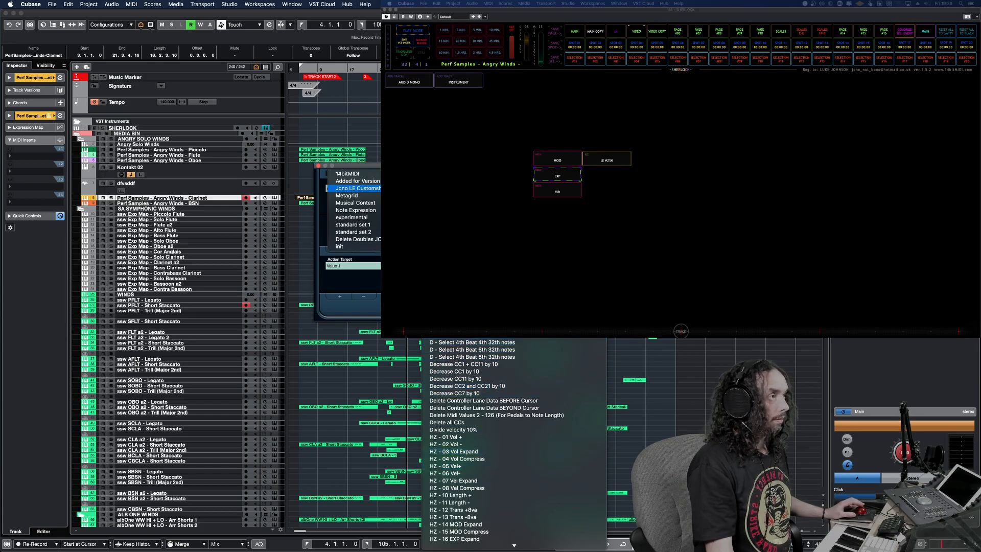
pyautogui.scroll(1, 496, 440)
pyautogui.scroll(1, 496, 439)
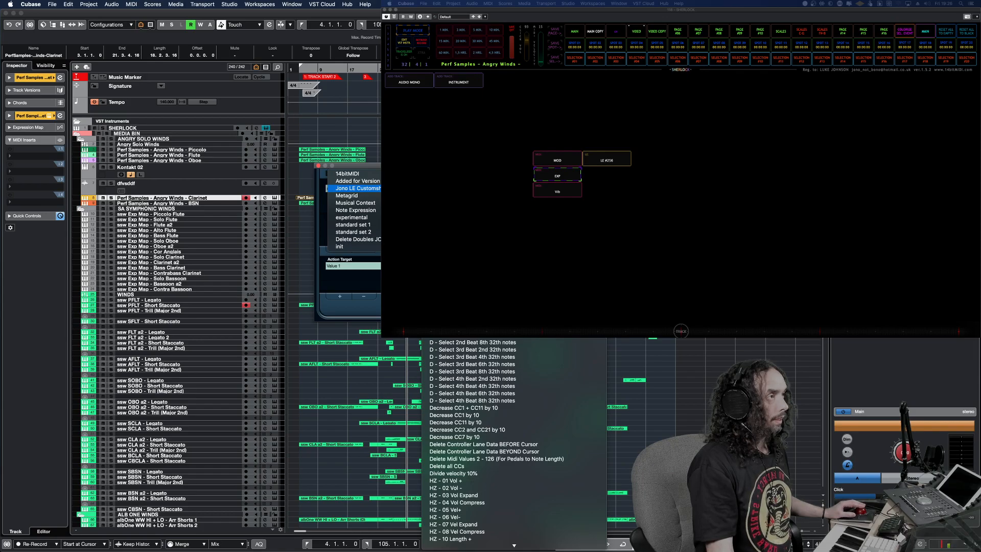
# Load the CC1 Delete preset in the Logical Editor and reposition the window to show its filter conditions.
pyautogui.click(448, 466)
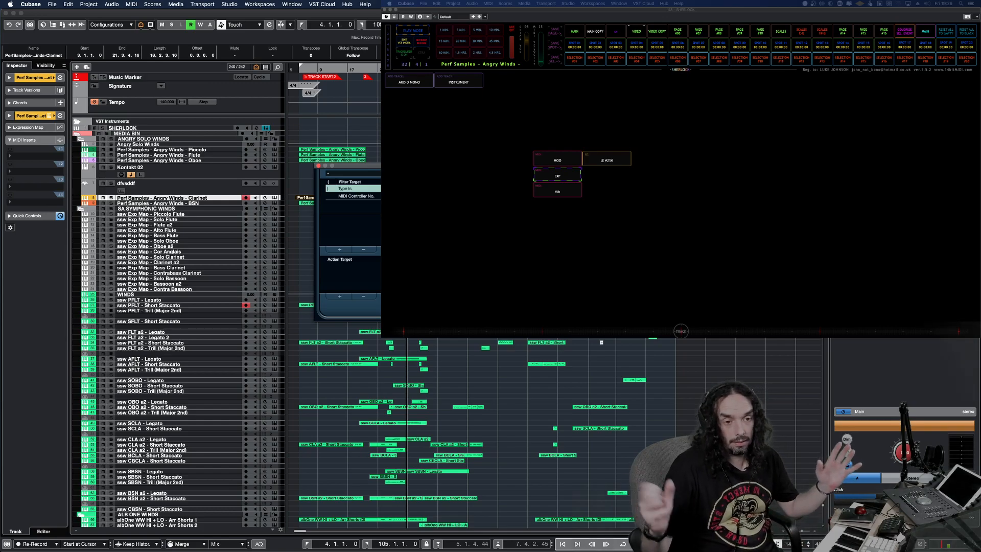
pyautogui.moveTo(504, 166); pyautogui.dragTo(326, 361)
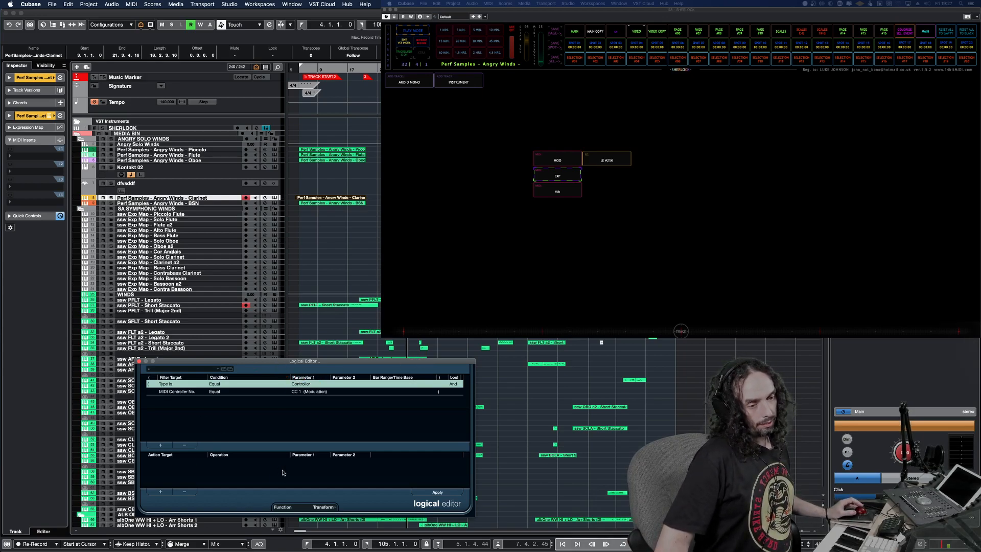
pyautogui.moveTo(290, 362); pyautogui.dragTo(407, 272)
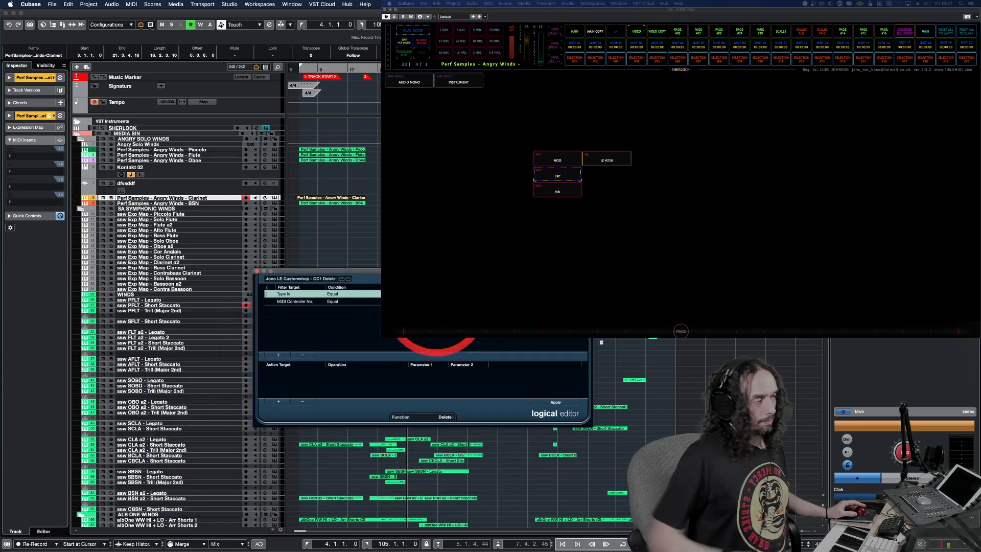
# Store the CC1 Delete settings as Logical Editor preset LE #256 and move the editor window up.
pyautogui.click(341, 280)
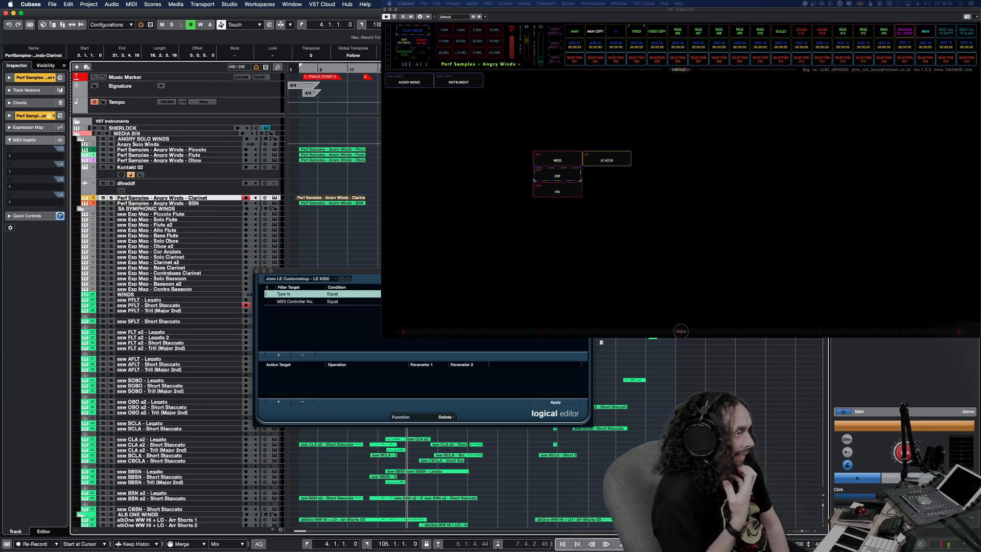
pyautogui.moveTo(351, 274); pyautogui.dragTo(401, 170)
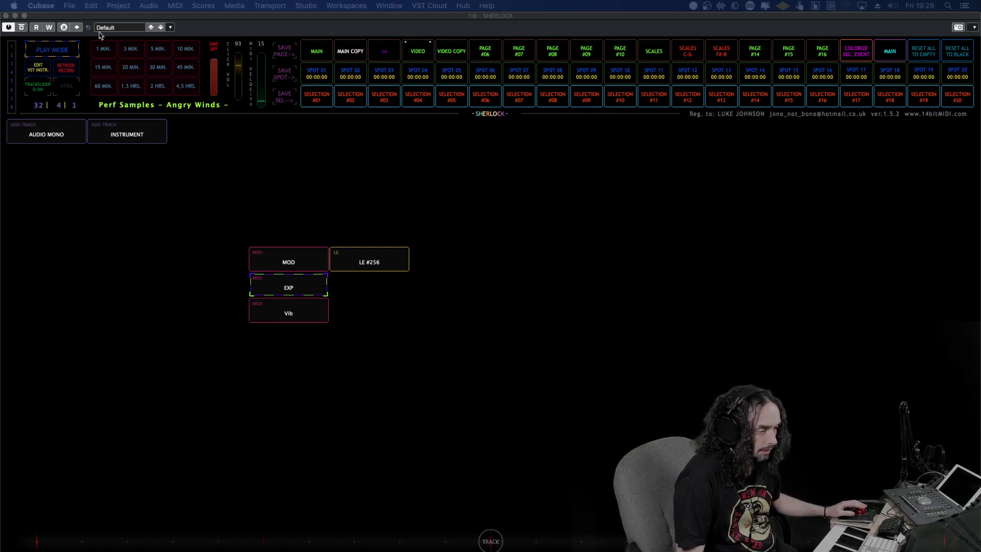
# Switch the SHERLOCK page containing the LE #256 button from play mode to edit mode.
pyautogui.click(63, 49)
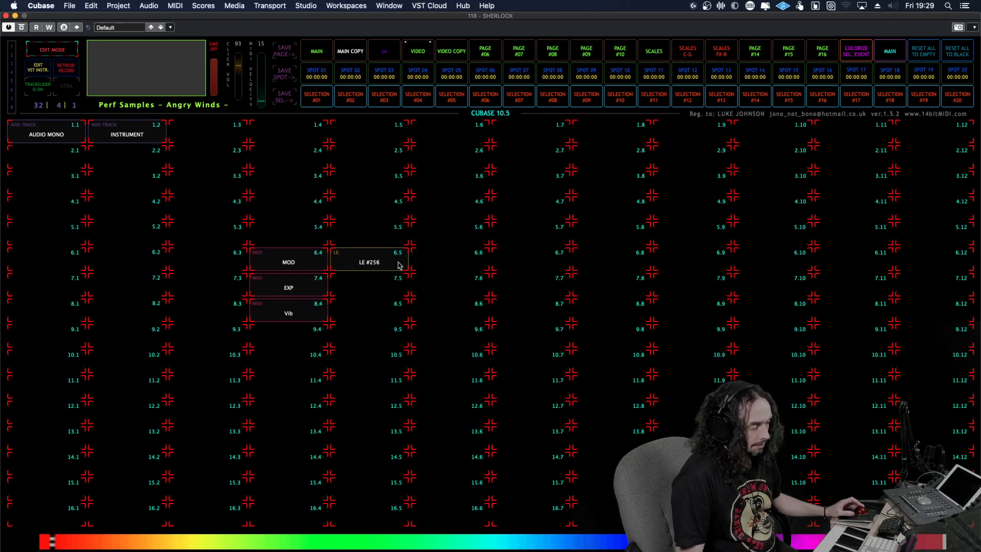
pyautogui.click(55, 51)
pyautogui.click(55, 50)
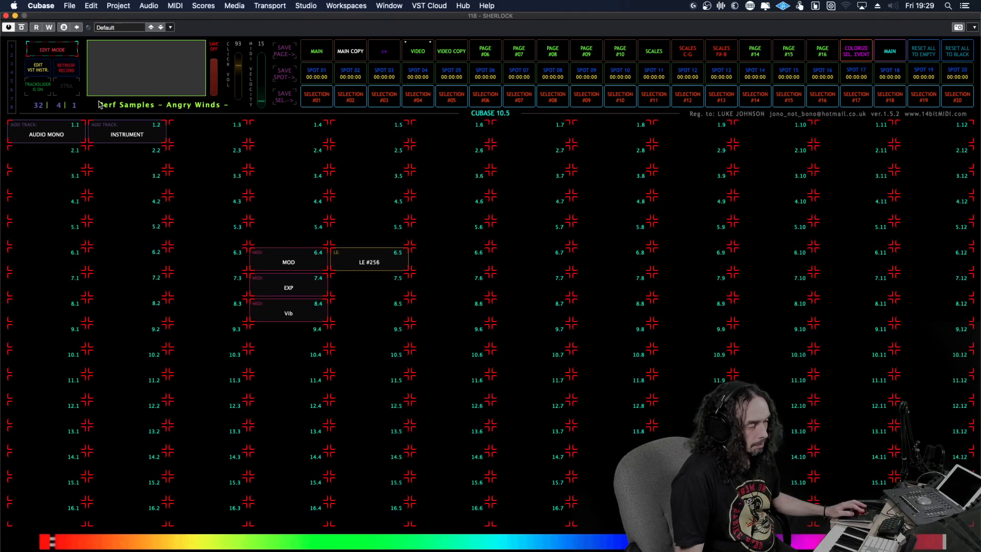
# Assign the user Logical Editor preset LE #256 to empty slot 6.6, beside the existing LE #256 button.
pyautogui.click(432, 258)
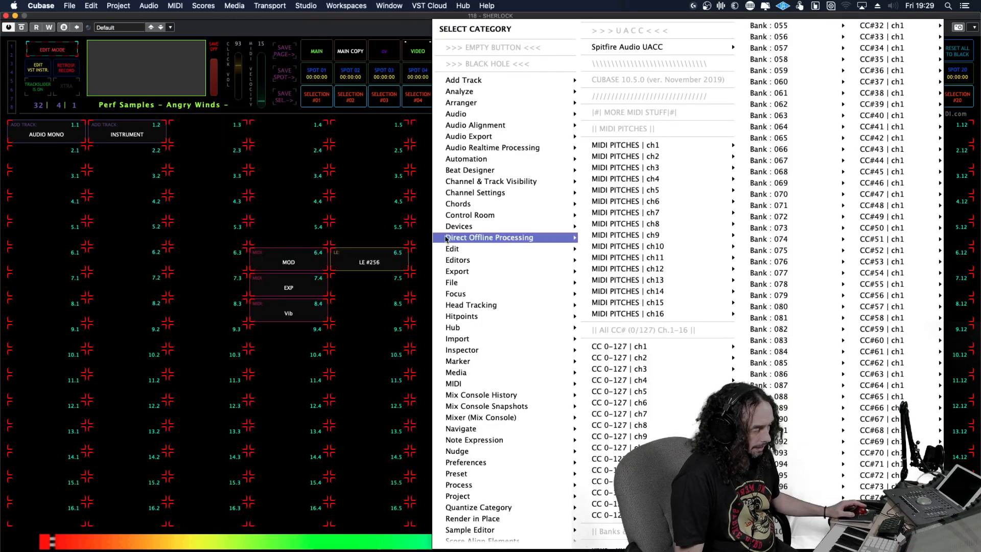
pyautogui.scroll(-10, 511, 396)
pyautogui.scroll(-10, 511, 397)
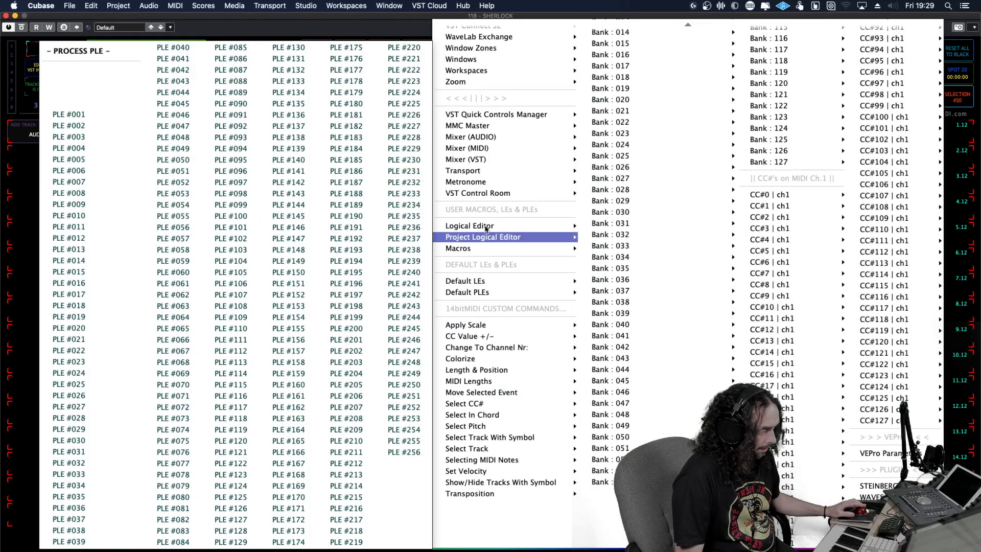
pyautogui.moveTo(490, 226)
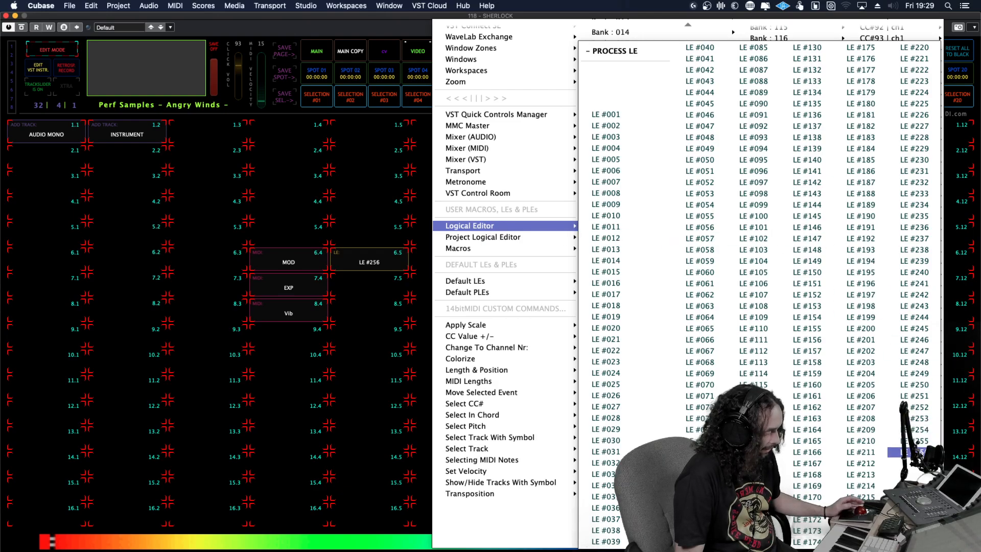
pyautogui.click(912, 452)
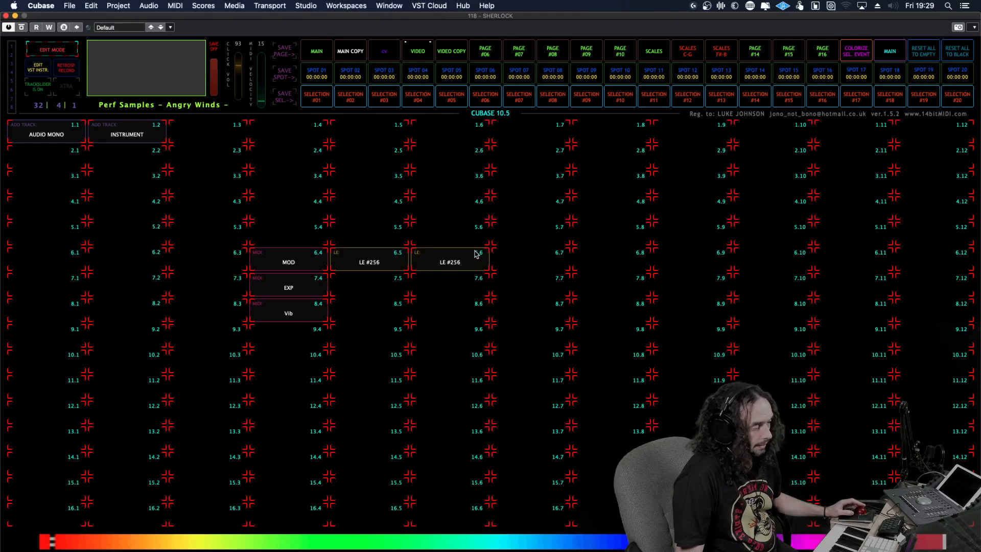
# Rename the LE #256 button in slot 6.6 as DEL MOD.
pyautogui.click(111, 57)
pyautogui.write('DEL MOD')
pyautogui.press('Return')
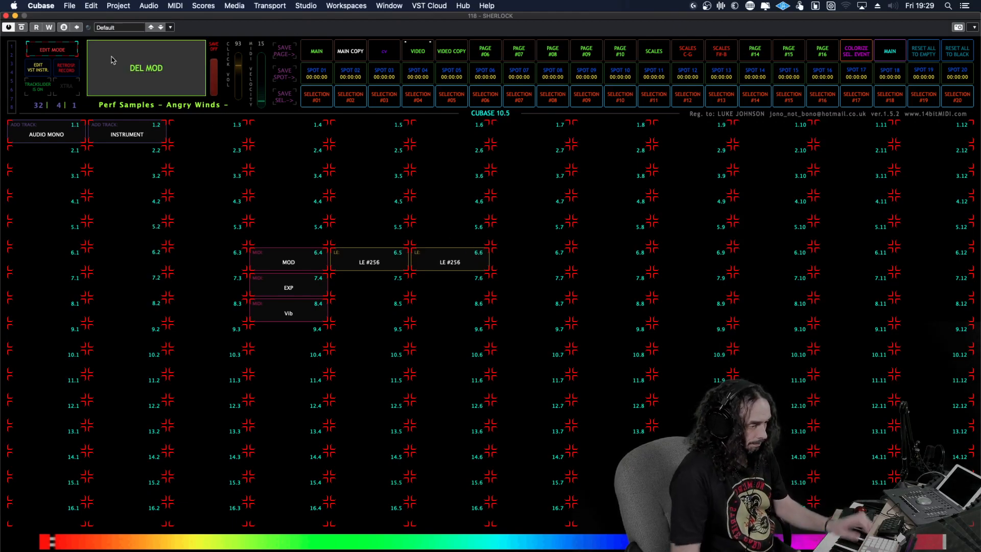
pyautogui.click(453, 253)
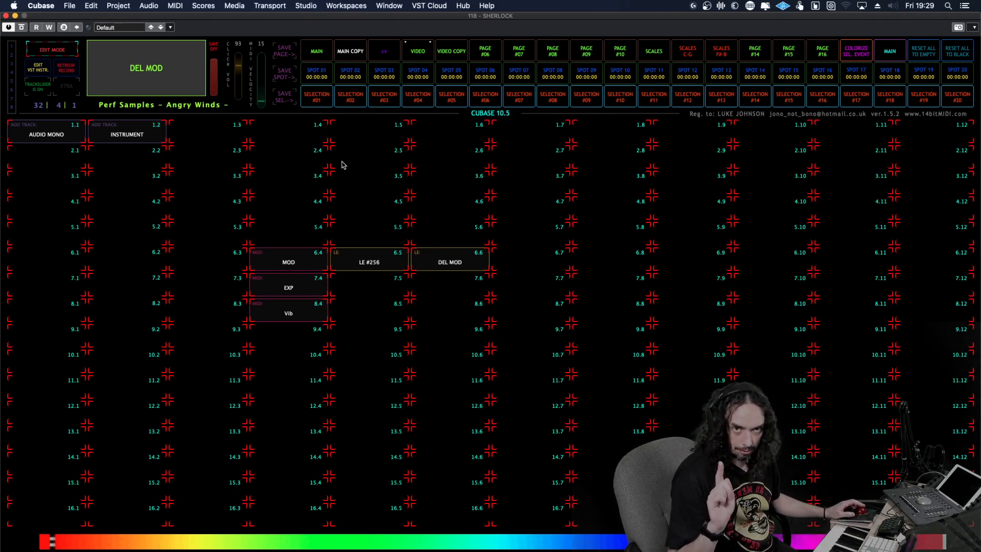
# Split the slot 6.6 button's label into two lines, DEL above MOD.
pyautogui.click(136, 62)
pyautogui.click(107, 47)
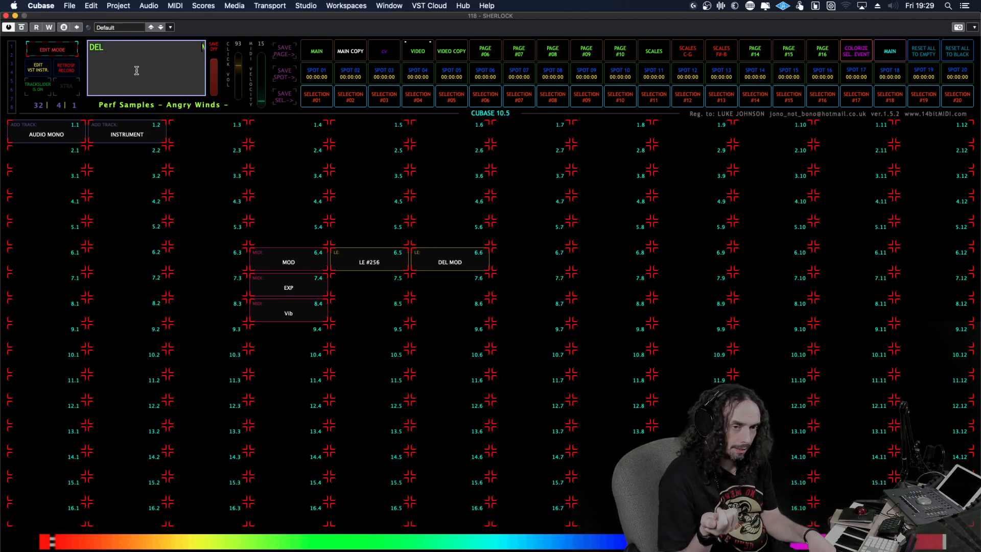
pyautogui.press('Return')
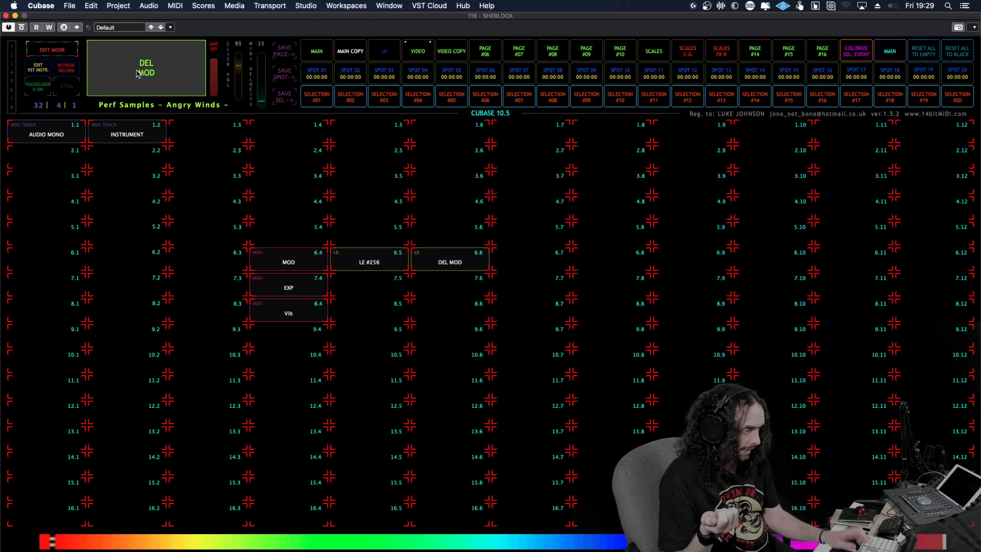
pyautogui.click(438, 259)
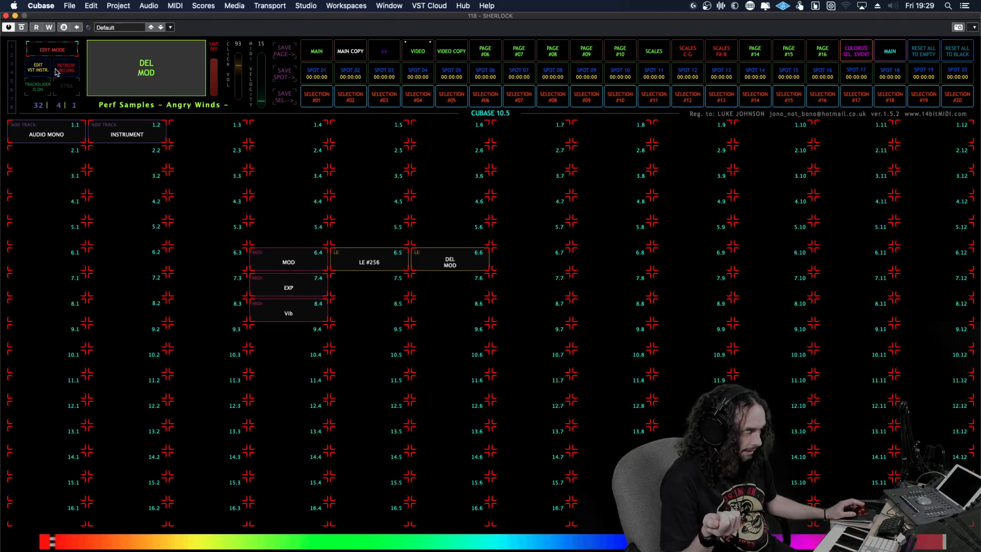
# Label the slot 6.6 button DEL MOD on a single line.
pyautogui.click(51, 49)
pyautogui.click(77, 50)
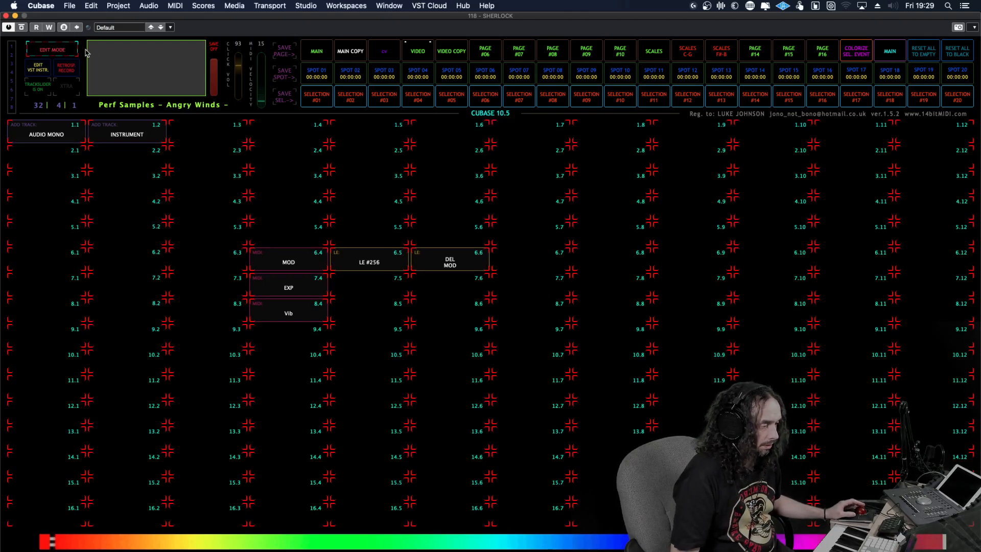
pyautogui.click(169, 58)
pyautogui.write('DEL MOD')
pyautogui.press('Return')
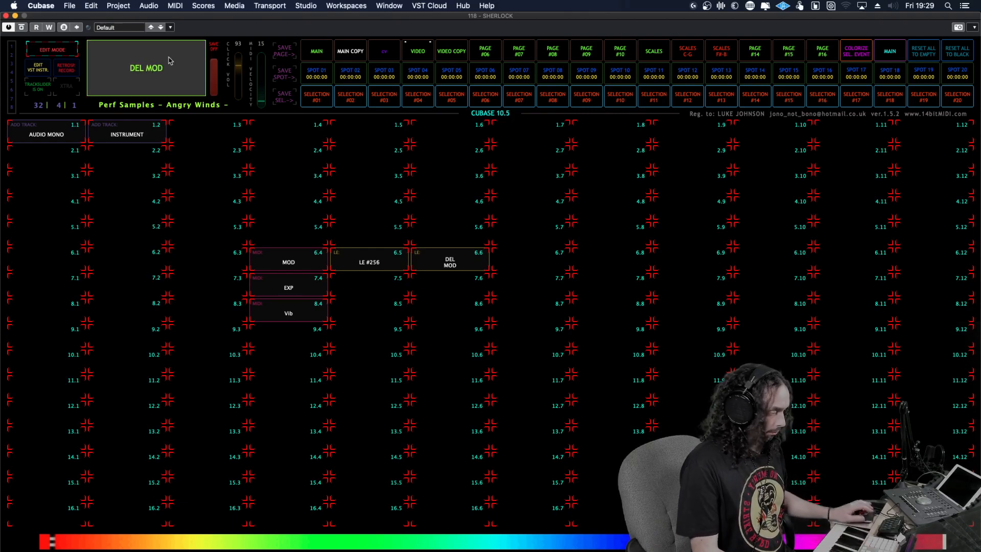
pyautogui.click(440, 264)
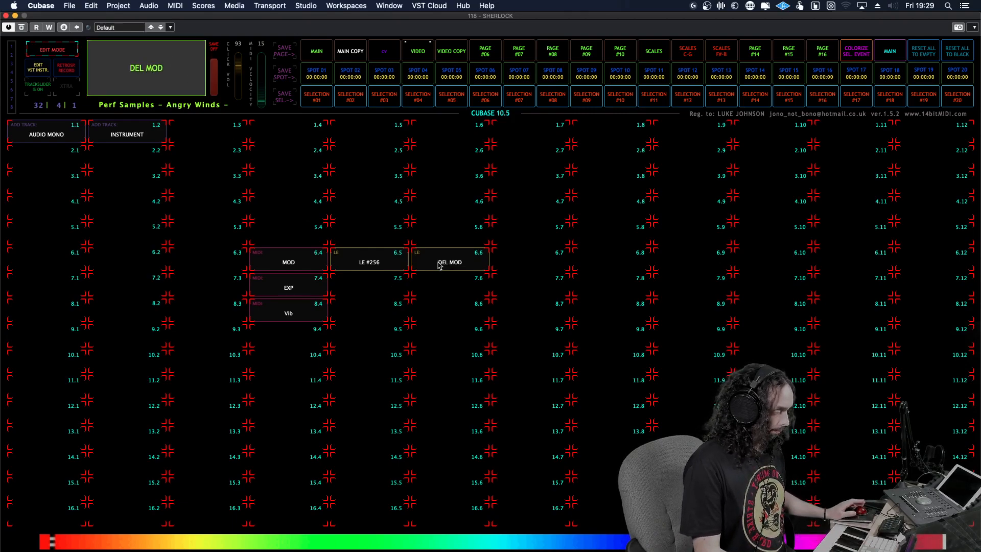
# Return the SHERLOCK page to play mode and save it to the VIDEO page slot.
pyautogui.click(53, 49)
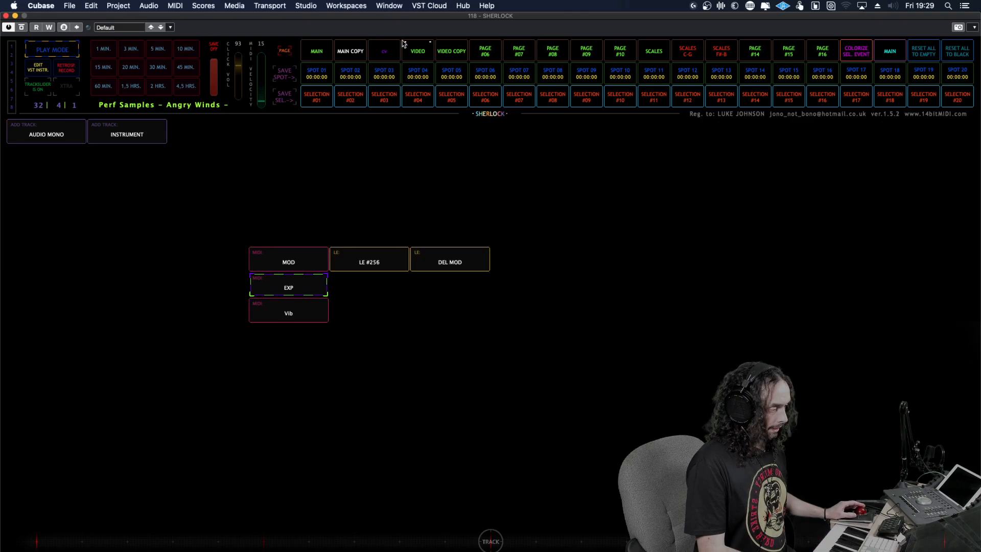
pyautogui.click(416, 53)
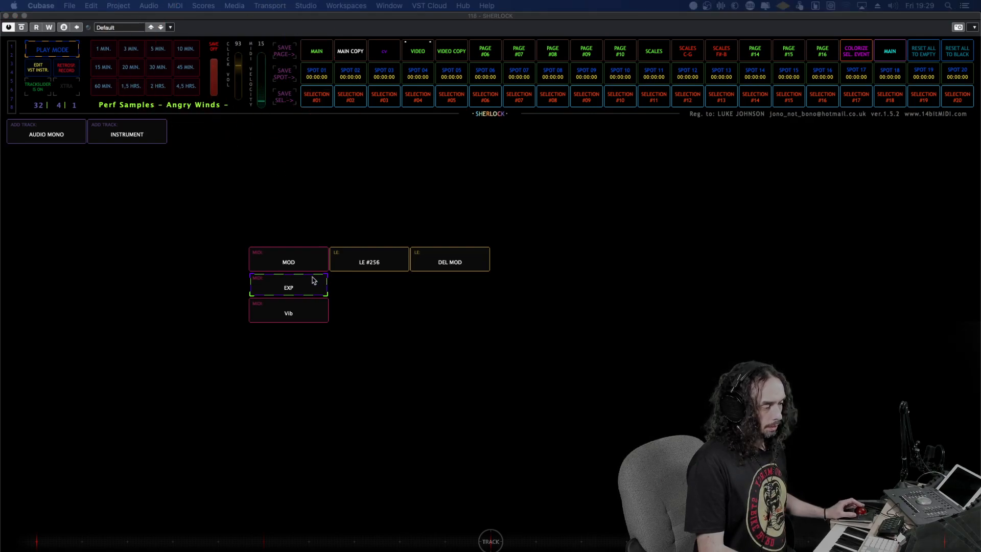
# Reopen the Angry Winds Clarinet part in the Key Editor and test switching its controller lane with the SHERLOCK buttons.
pyautogui.click(299, 264)
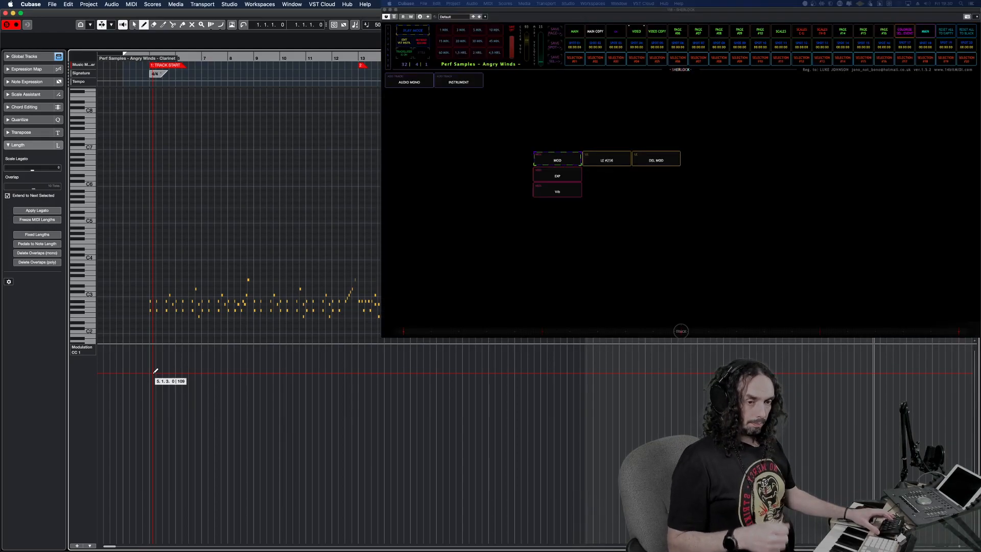
pyautogui.press('Return')
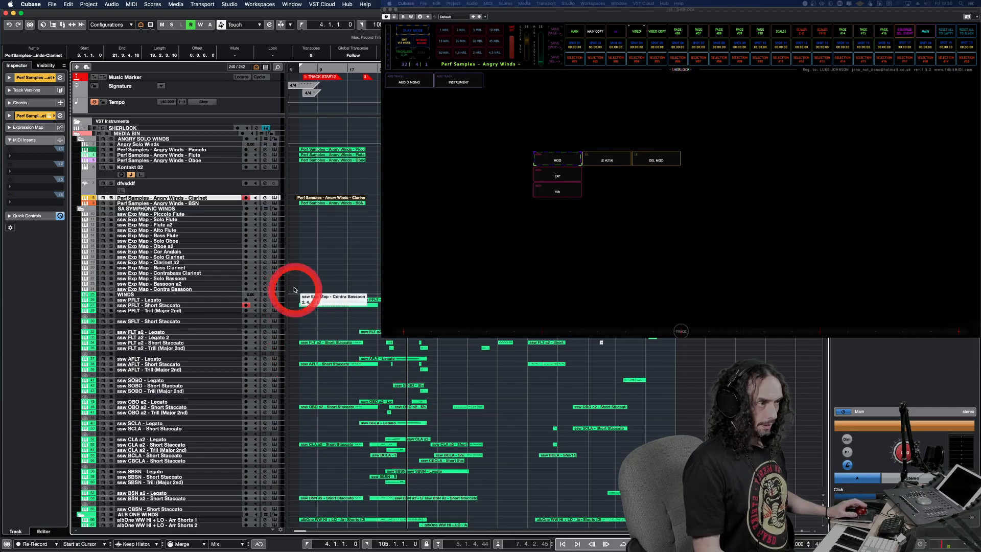
pyautogui.doubleClick(323, 199)
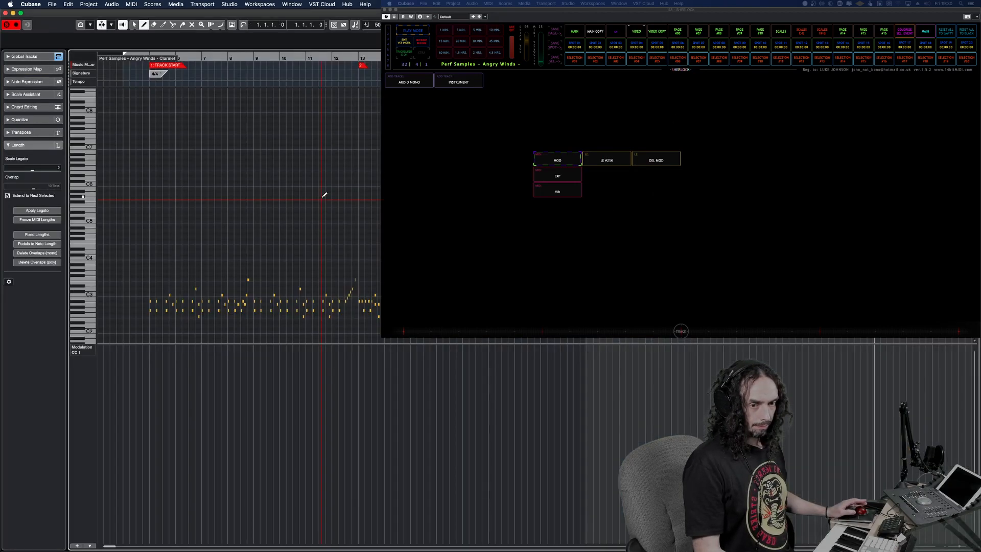
pyautogui.click(454, 43)
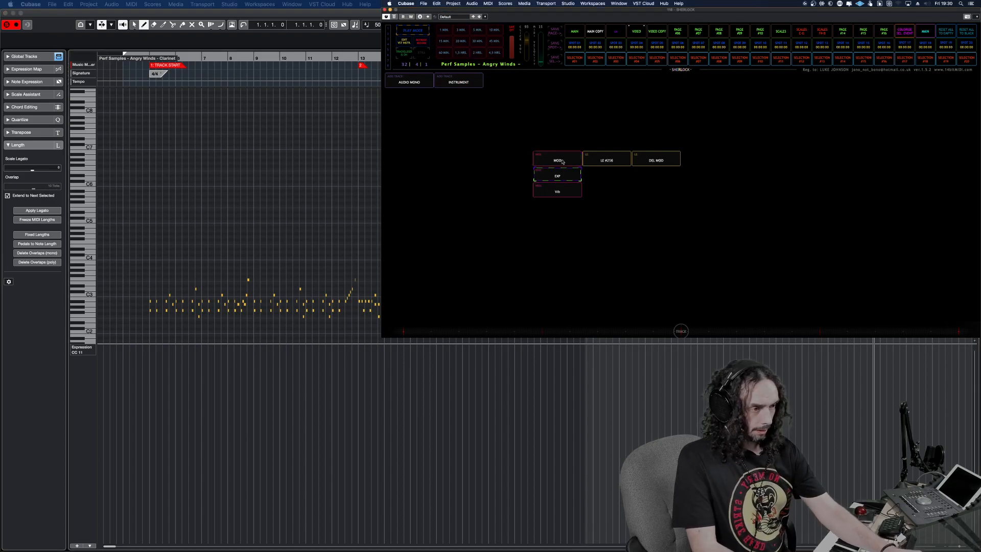
# Draw a wavy CC1 modulation curve across the Clarinet part's controller lane.
pyautogui.click(149, 413)
pyautogui.moveTo(133, 432)
pyautogui.mouseDown()
pyautogui.moveTo(189, 368)
pyautogui.moveTo(318, 423)
pyautogui.moveTo(583, 379)
pyautogui.mouseUp()
pyautogui.press('1')
pyautogui.click(280, 422)
# Delete the drawn CC1 modulation data by triggering SHERLOCK's DEL MOD button.
pyautogui.click(800, 153)
pyautogui.click(715, 199)
pyautogui.click(600, 182)
pyautogui.click(695, 156)
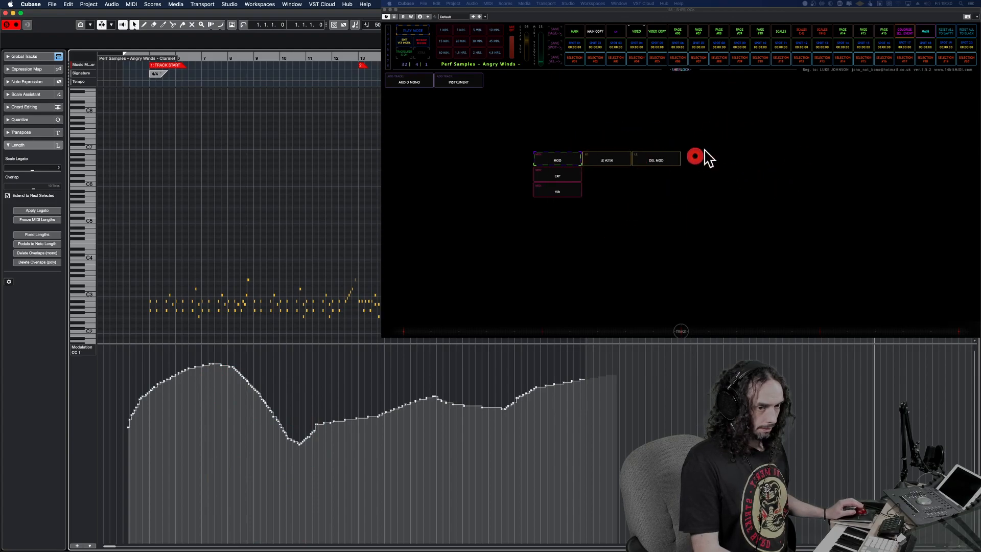
pyautogui.click(657, 160)
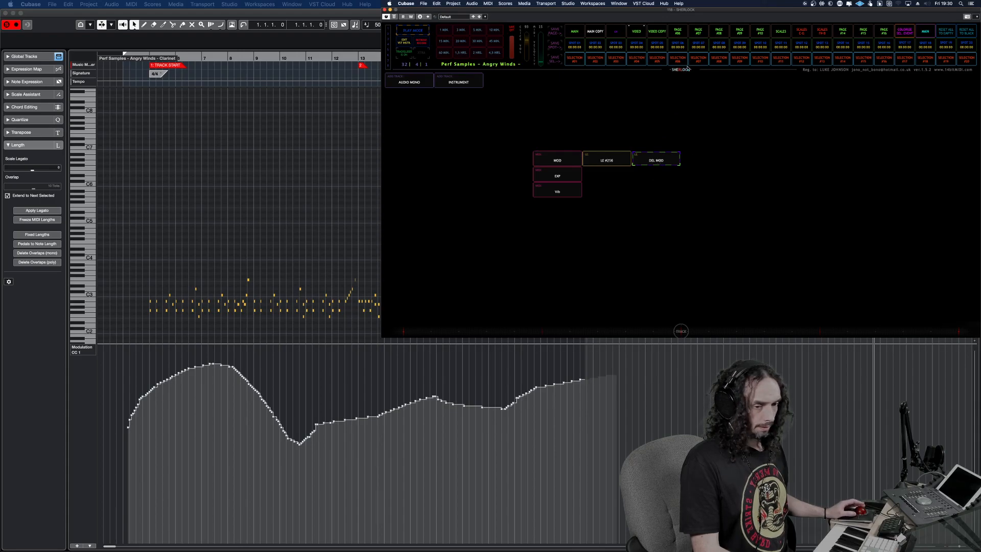
pyautogui.click(659, 159)
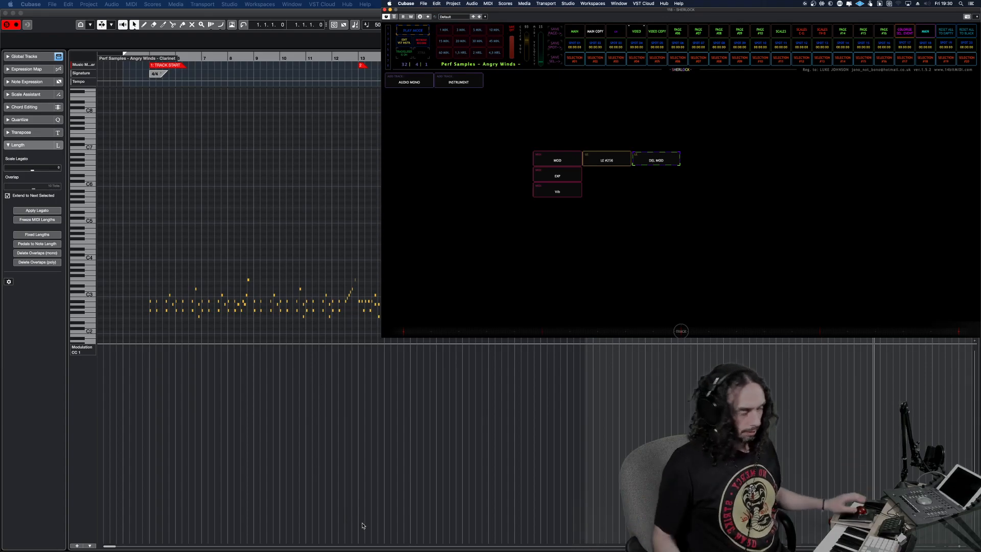
# Draw a second CC1 modulation curve with a dip in the Clarinet part's controller lane.
pyautogui.rightClick(220, 415)
pyautogui.click(235, 415)
pyautogui.moveTo(146, 419)
pyautogui.mouseDown()
pyautogui.moveTo(212, 402)
pyautogui.moveTo(511, 386)
pyautogui.moveTo(584, 402)
pyautogui.mouseUp()
# Trigger DEL MOD again to clear the second modulation curve.
pyautogui.click(643, 27)
pyautogui.click(657, 160)
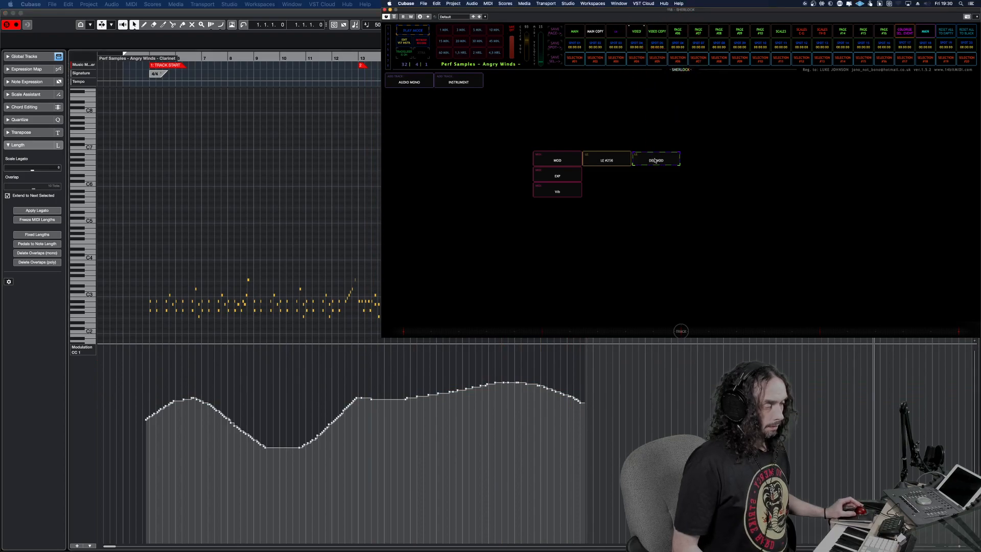
pyautogui.click(657, 160)
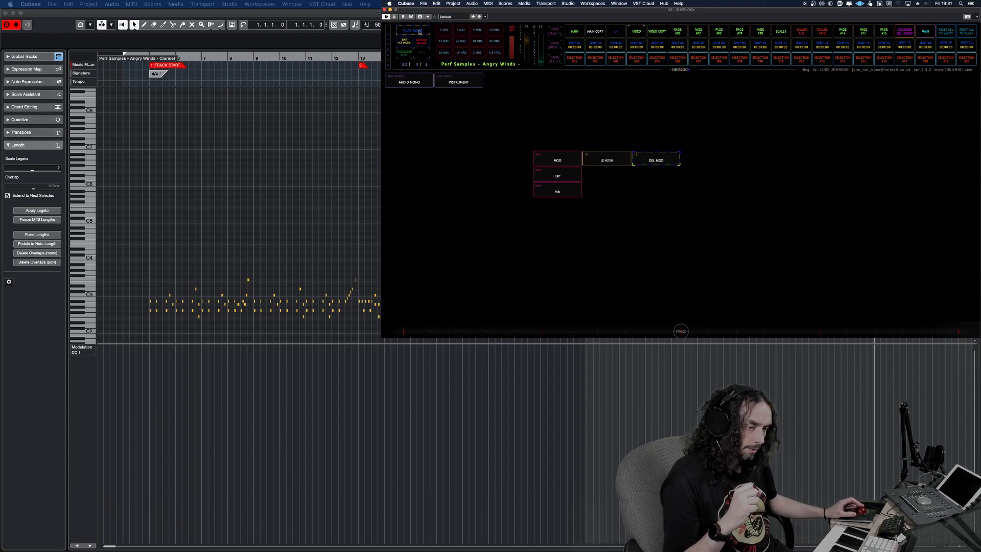
# Return to the project window, open the Project Logical Editor and reposition its window.
pyautogui.click(249, 396)
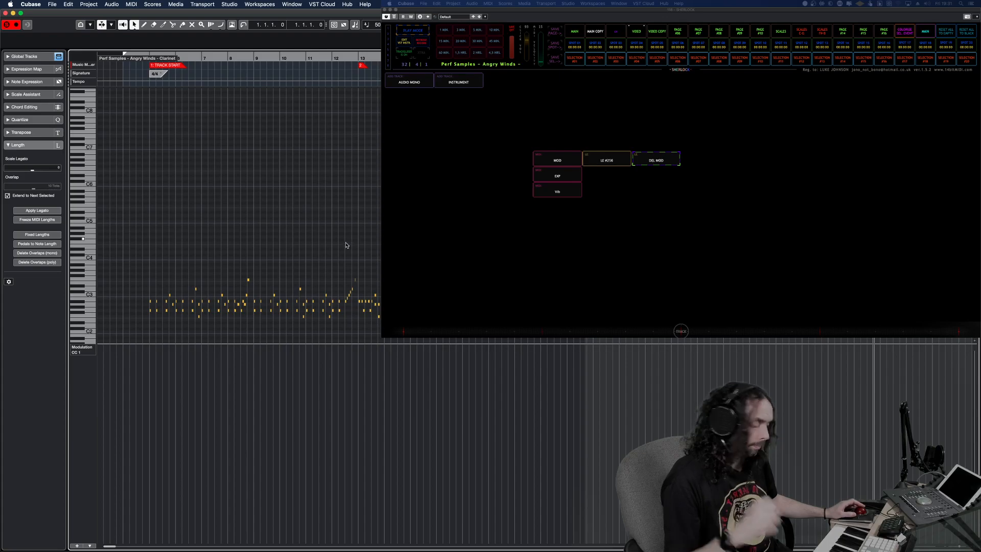
pyautogui.press('Return')
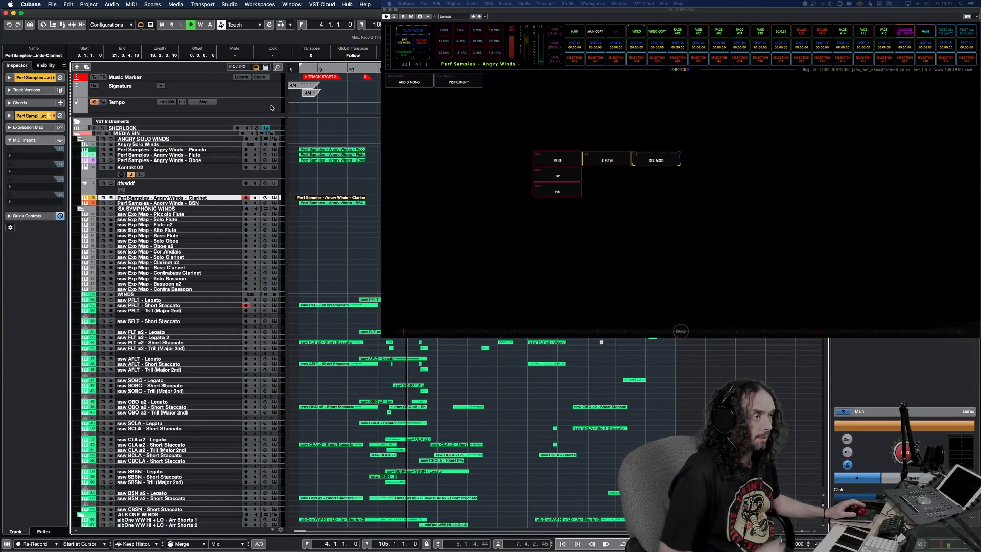
pyautogui.click(107, 5)
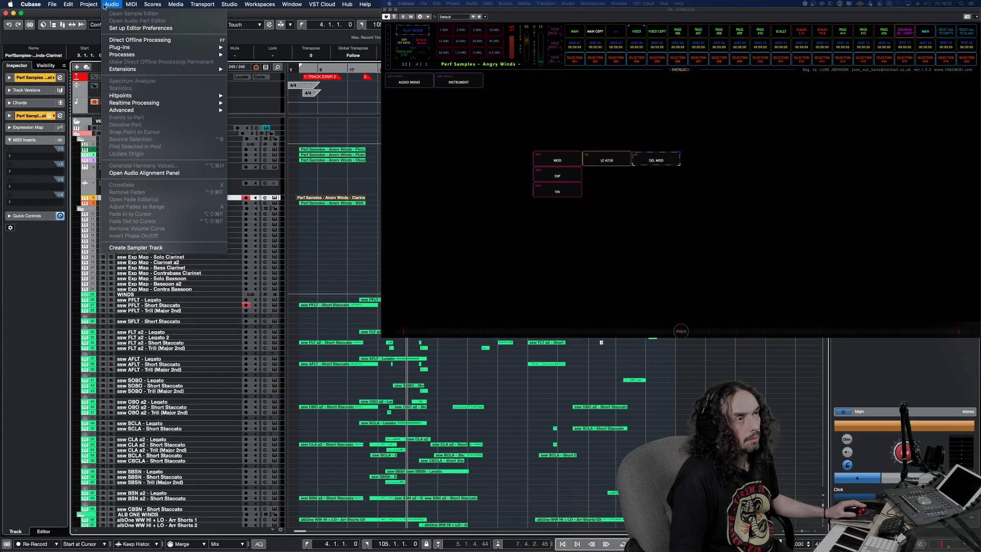
pyautogui.moveTo(95, 6)
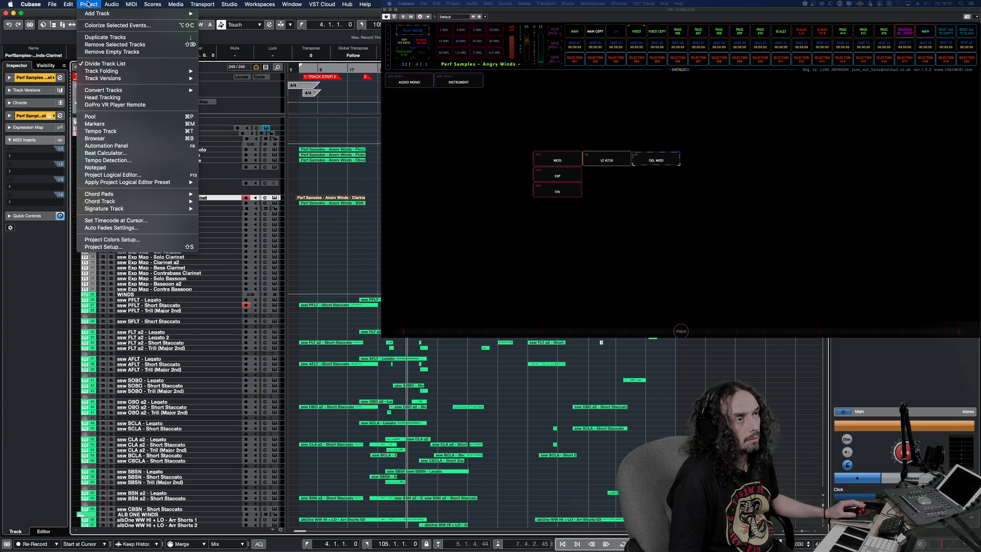
pyautogui.click(131, 175)
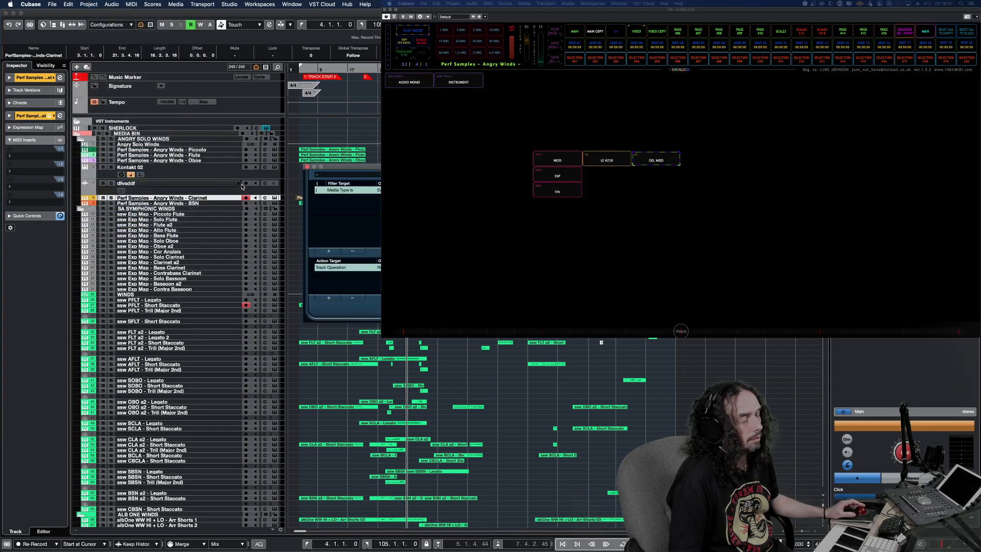
pyautogui.moveTo(474, 167); pyautogui.dragTo(527, 185)
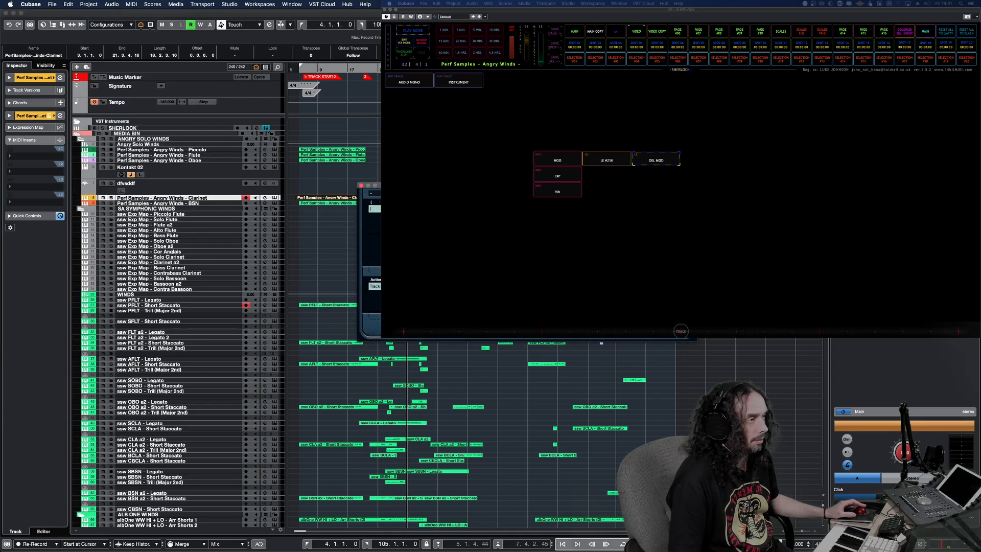
# Browse the Project Logical Editor's preset folders and choose Cinewinds Core.
pyautogui.click(404, 193)
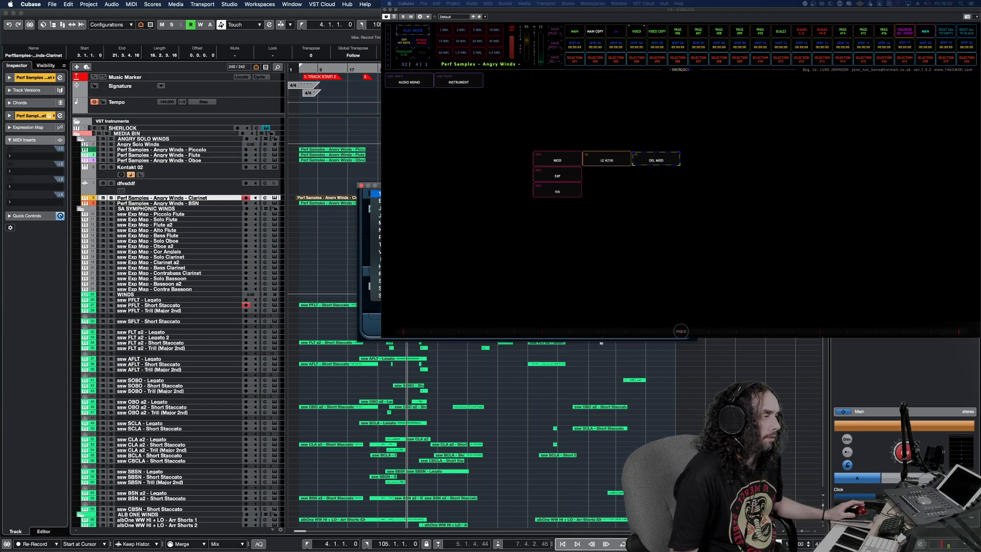
pyautogui.click(377, 194)
pyautogui.click(377, 193)
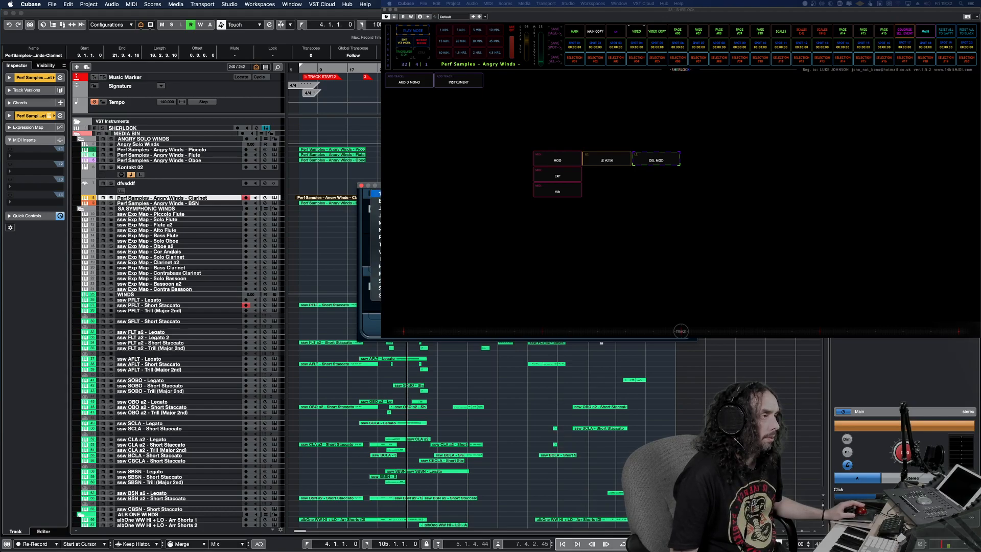
pyautogui.moveTo(377, 216)
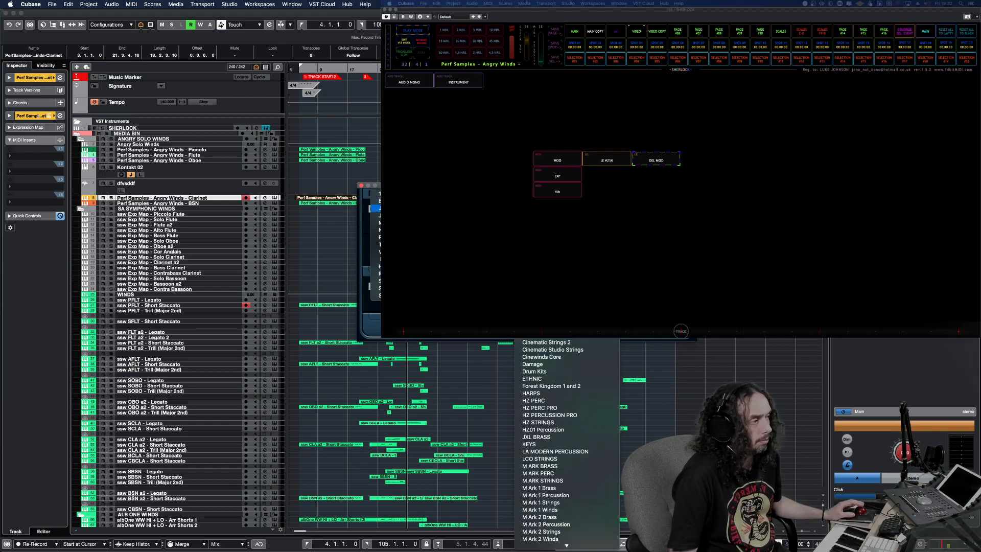
pyautogui.click(538, 357)
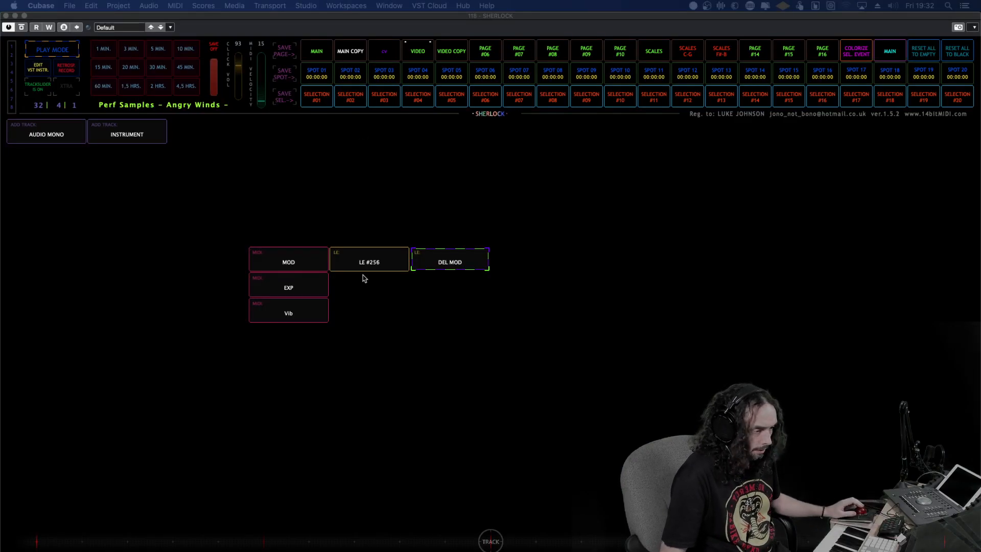
# Examine the command categories offered for the empty SHERLOCK slot beside DEL MOD, down to the user macros and Logical Editor entries.
pyautogui.click(62, 51)
pyautogui.click(536, 261)
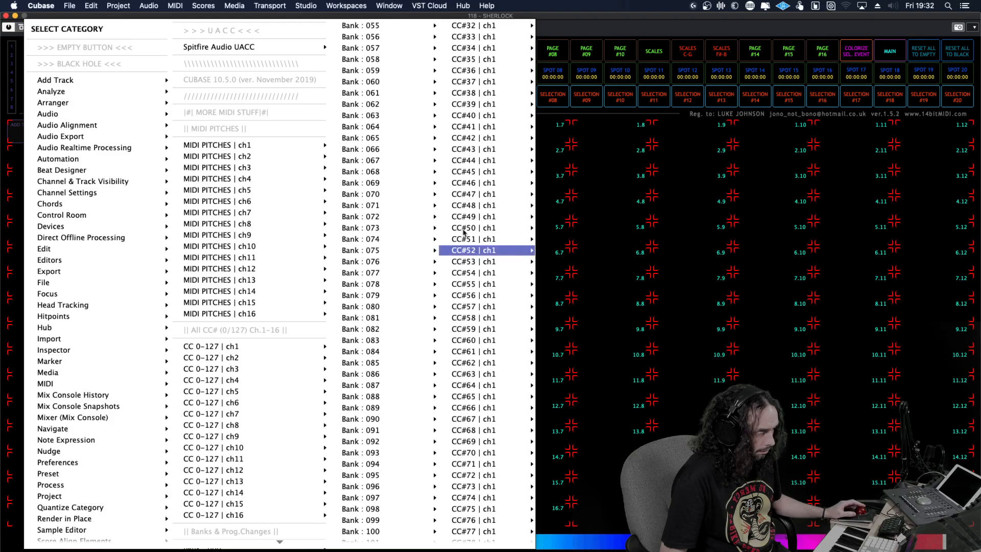
pyautogui.scroll(-5, 110, 353)
pyautogui.scroll(-5, 110, 352)
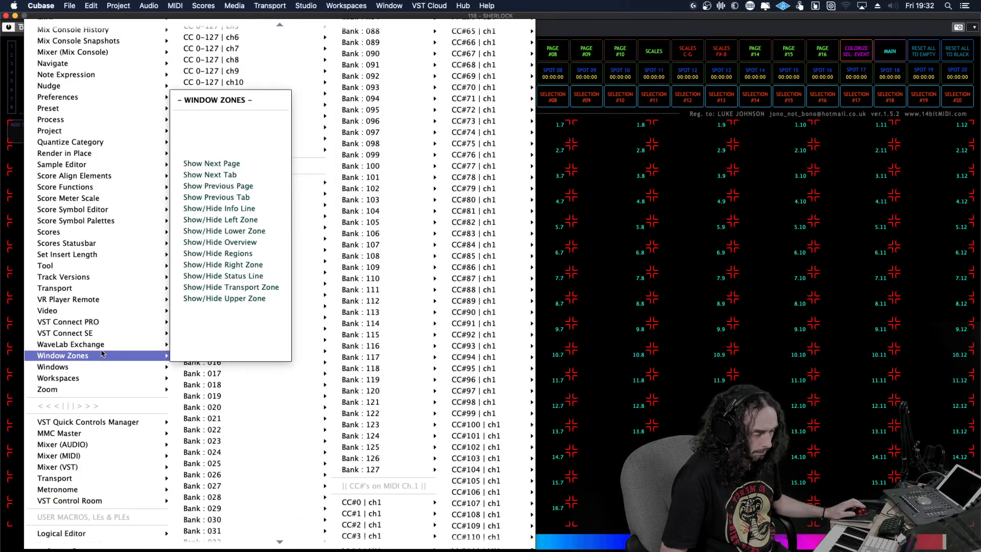
pyautogui.moveTo(95, 520)
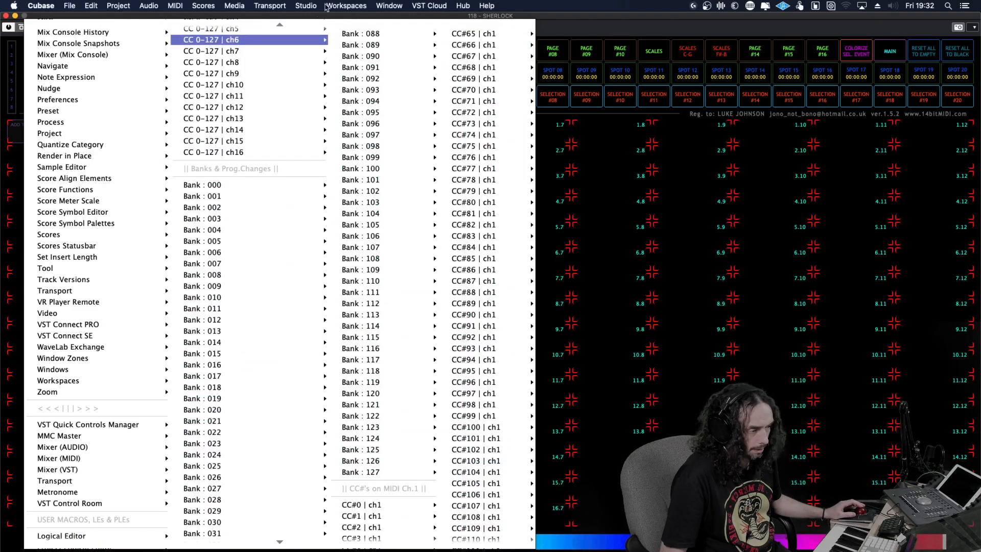
pyautogui.click(635, 4)
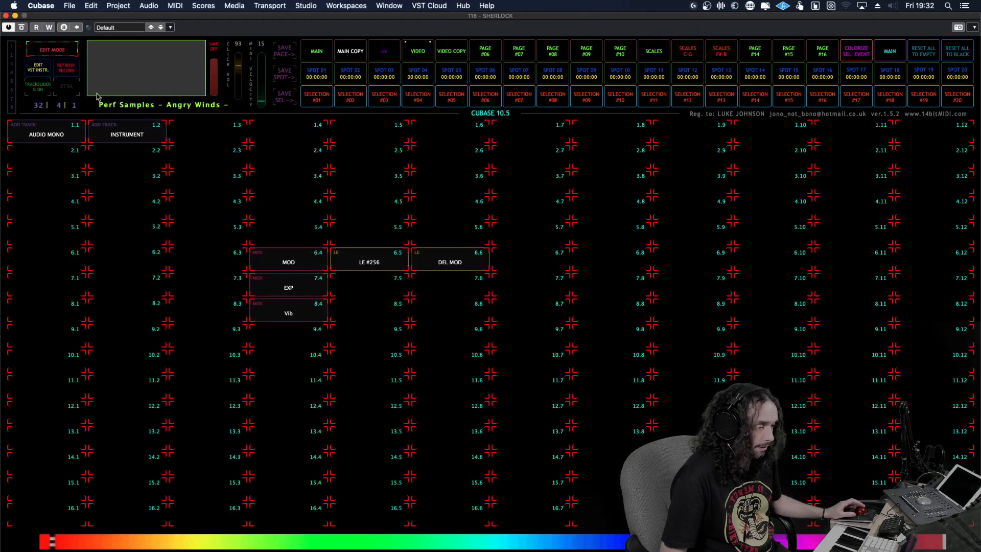
pyautogui.click(50, 51)
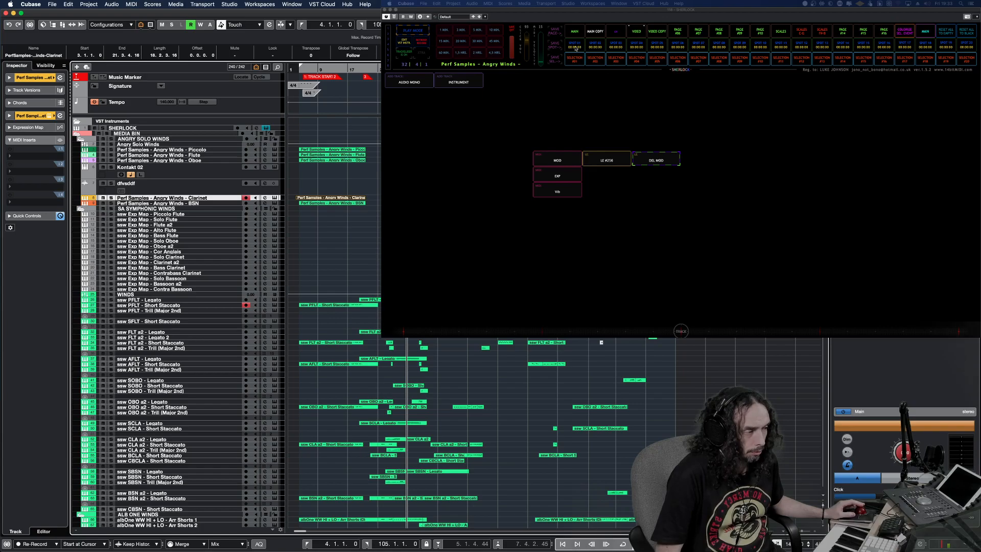
# Set the project cursor to bar 13 at marker 2 in the project window.
pyautogui.click(448, 69)
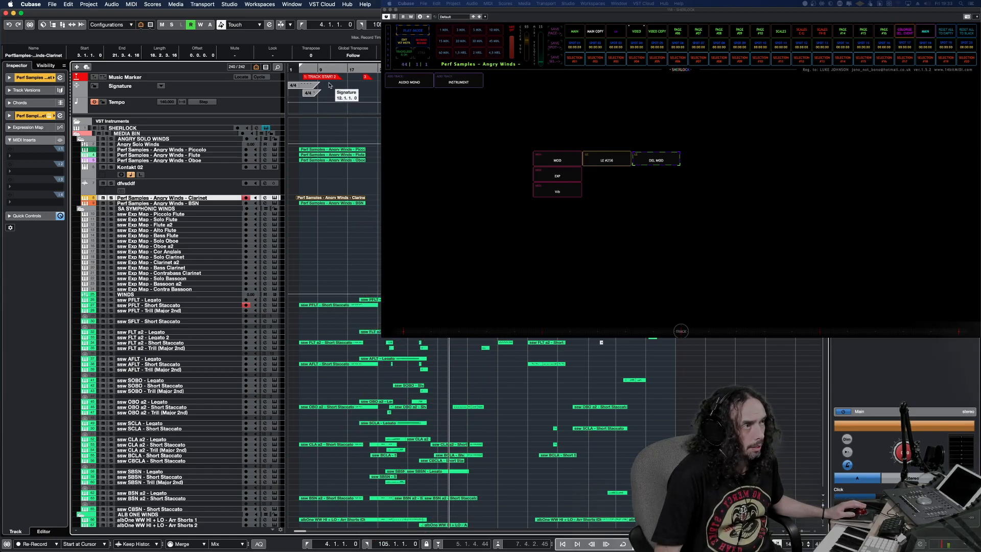
pyautogui.click(307, 69)
pyautogui.moveTo(305, 155)
pyautogui.mouseDown()
pyautogui.moveTo(306, 171)
pyautogui.moveTo(305, 157)
pyautogui.mouseUp()
pyautogui.hotkey('shift', 'n')
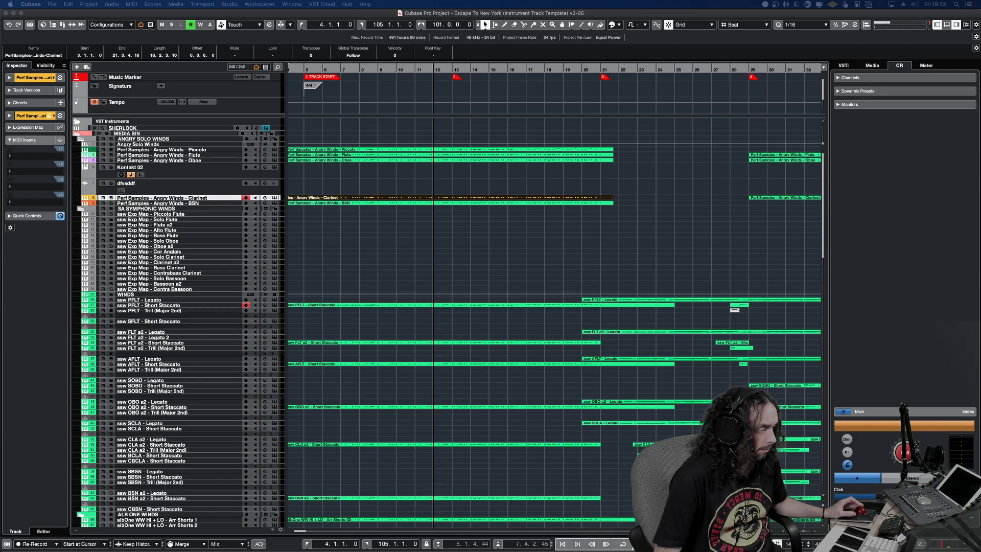
pyautogui.click(401, 488)
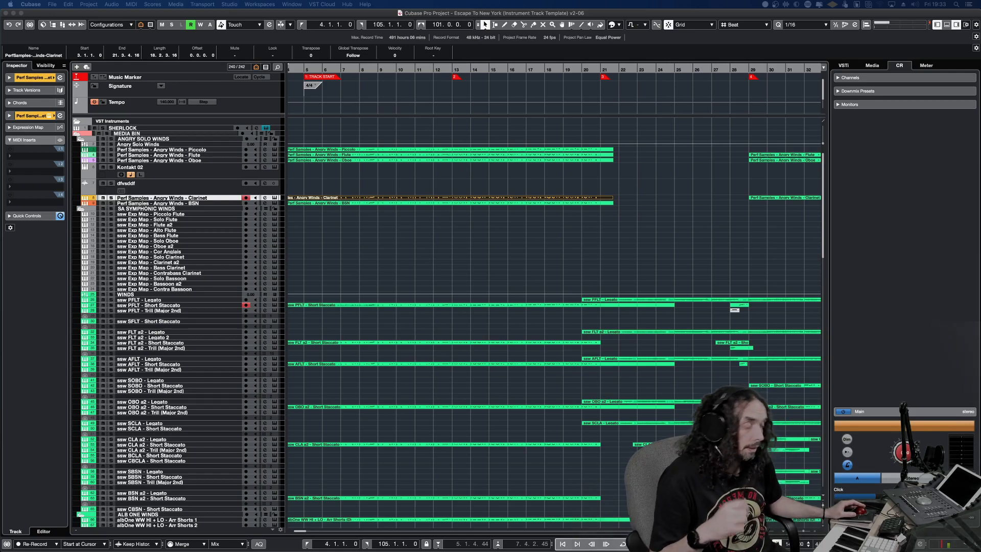
pyautogui.click(454, 69)
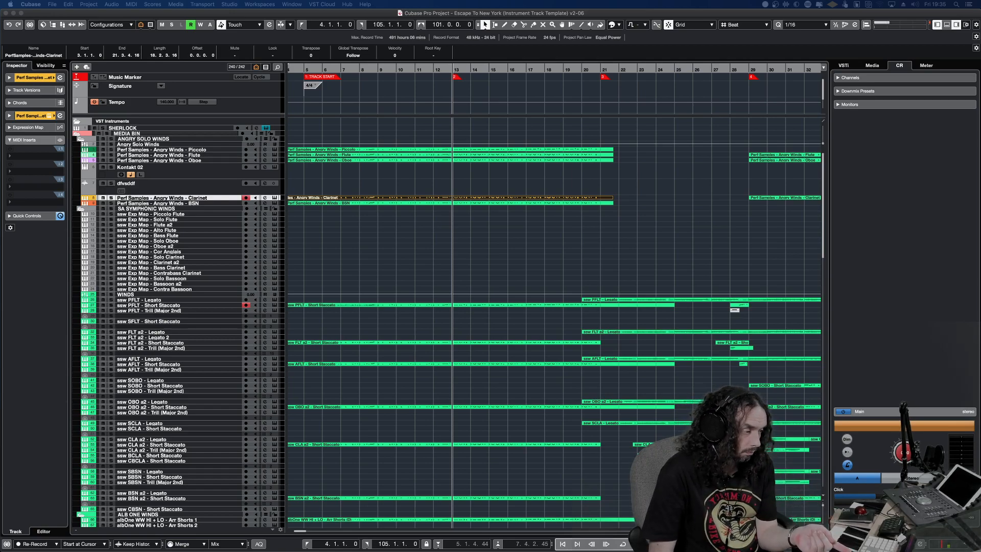
# Open the Perf Samples - Angry Winds - Clarinet part in the Key Editor.
pyautogui.click(351, 199)
pyautogui.press('g')
pyautogui.press('g')
pyautogui.press('h')
pyautogui.press('h')
pyautogui.doubleClick(412, 199)
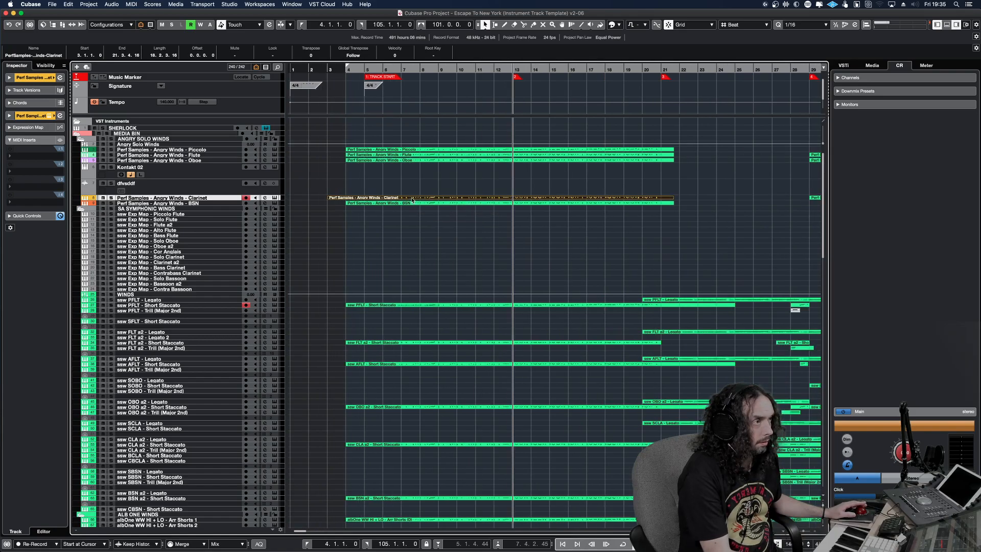
pyautogui.scroll(3, 342, 348)
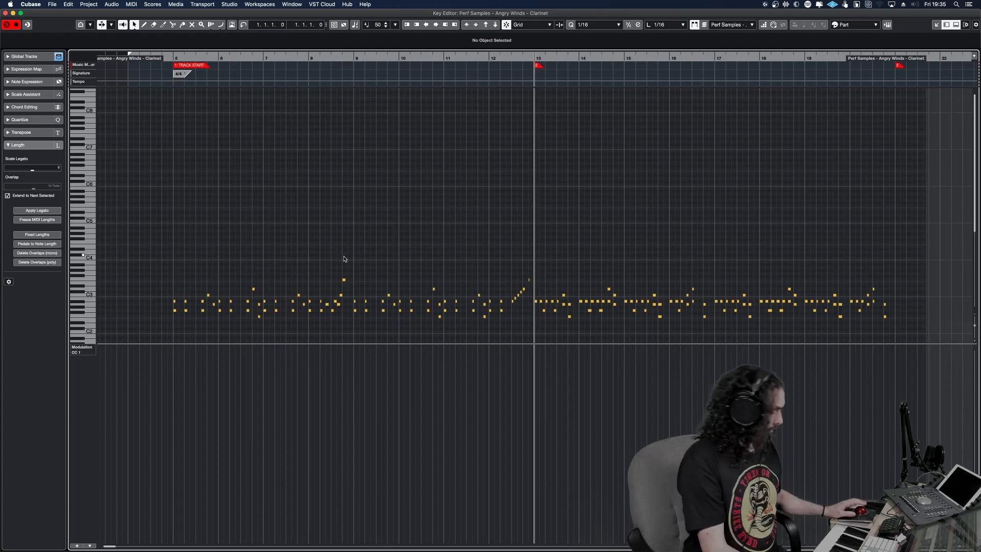
pyautogui.click(343, 256)
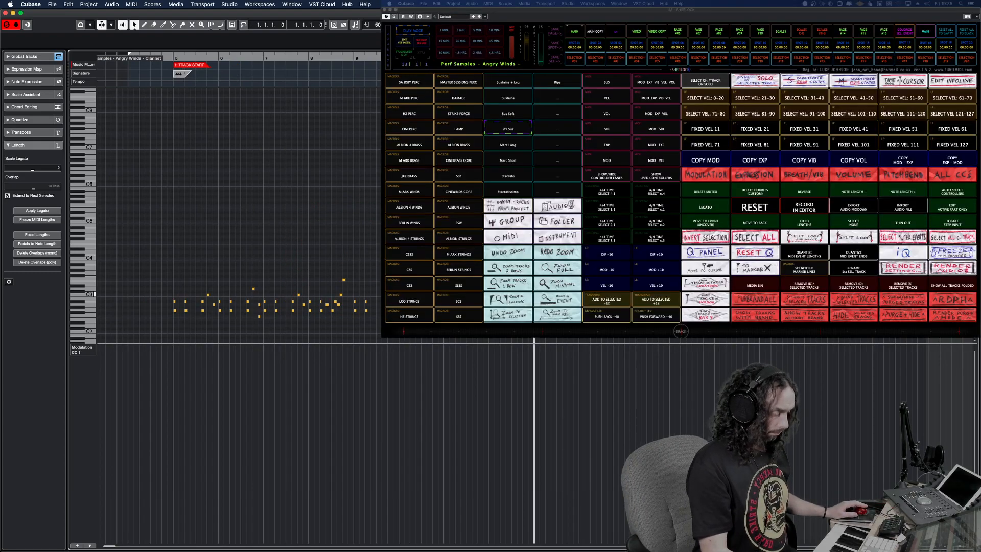
# Select all Clarinet notes, zoom the Key Editor in and out around the project cursor, and clear the selection.
pyautogui.press('super+a')
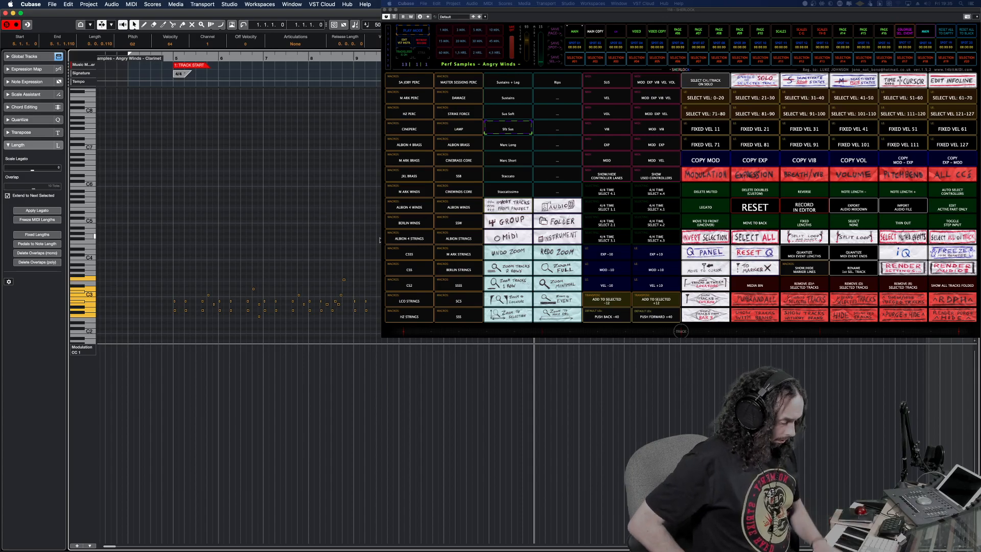
pyautogui.press('h')
pyautogui.press('h')
pyautogui.press('h')
pyautogui.press('h')
pyautogui.press('h')
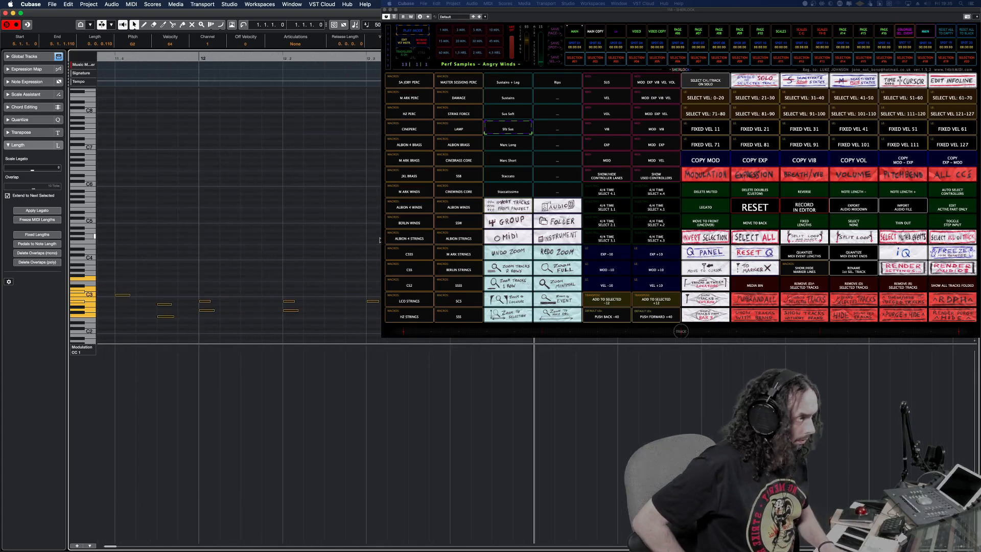
pyautogui.press('g')
pyautogui.press('g')
pyautogui.press('g')
pyautogui.press('g')
pyautogui.press('g')
pyautogui.press('g')
pyautogui.press('g')
pyautogui.press('g')
pyautogui.press('g')
pyautogui.press('g')
pyautogui.press('g')
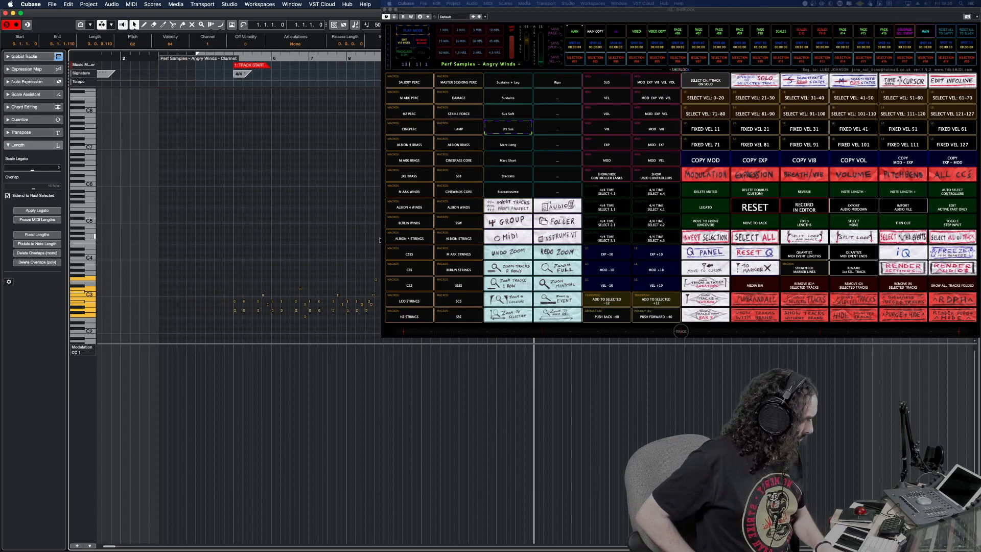
pyautogui.click(321, 245)
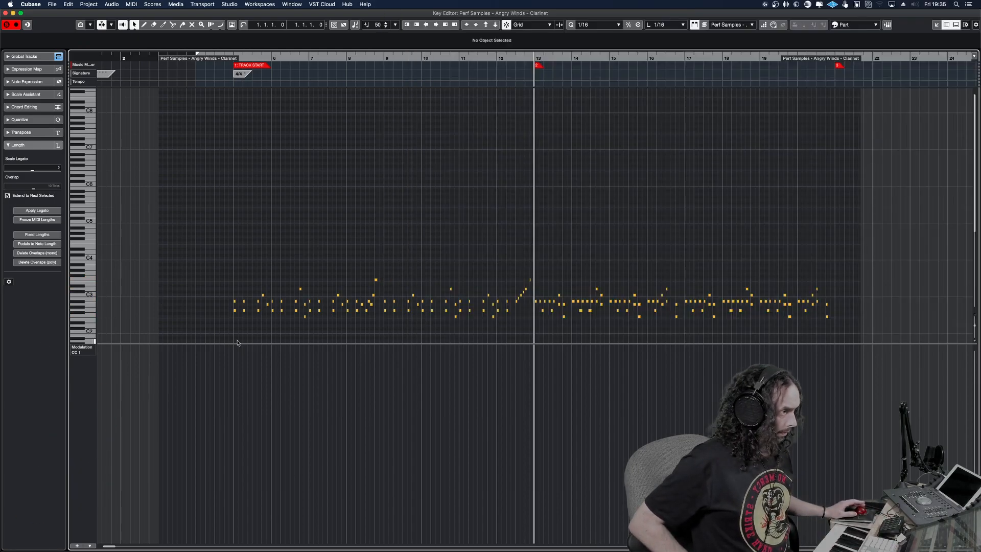
pyautogui.moveTo(232, 218); pyautogui.dragTo(294, 254)
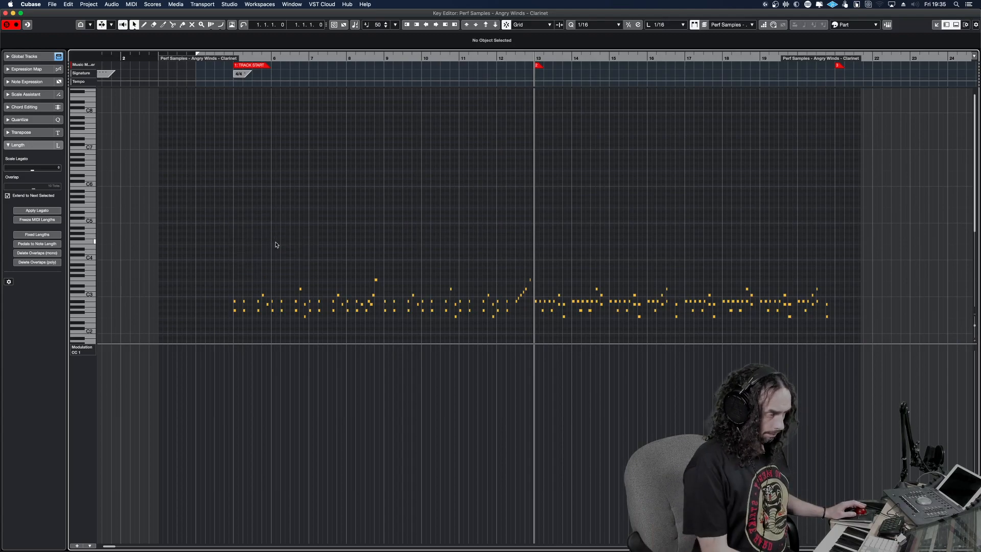
# Select all Clarinet notes and use SHERLOCK's zoom functions to fit them in the Key Editor, undoing and reapplying the zoom.
pyautogui.press('super+a')
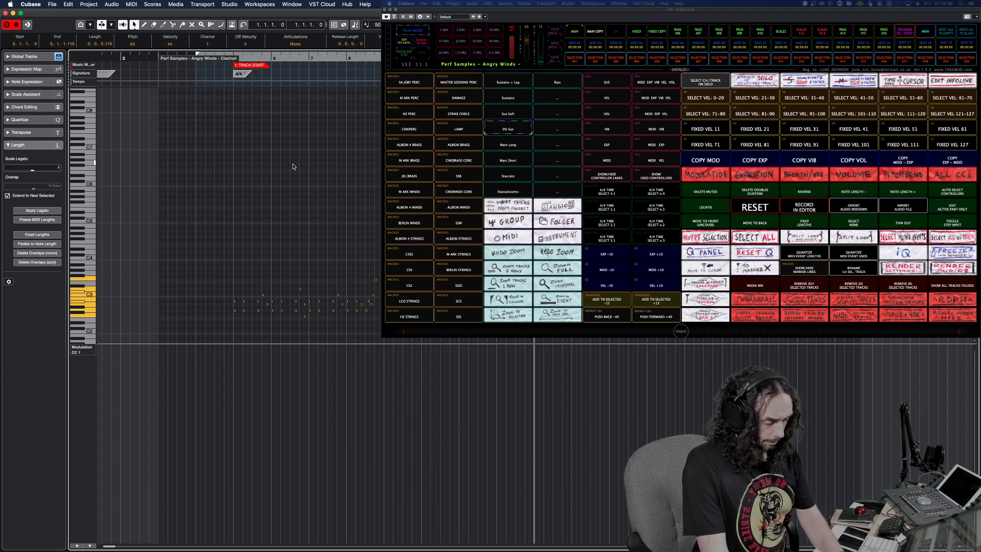
pyautogui.click(508, 315)
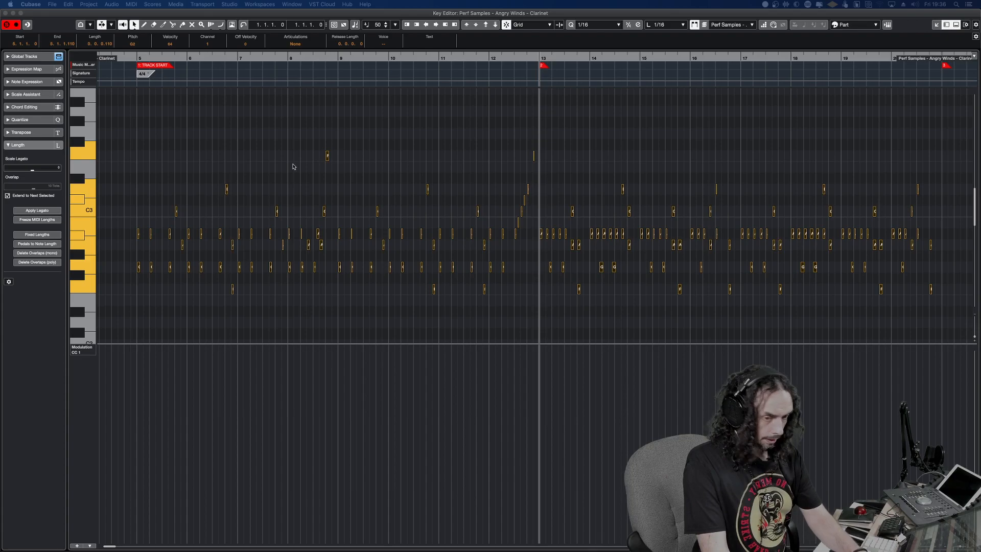
pyautogui.hotkey('alt', 's')
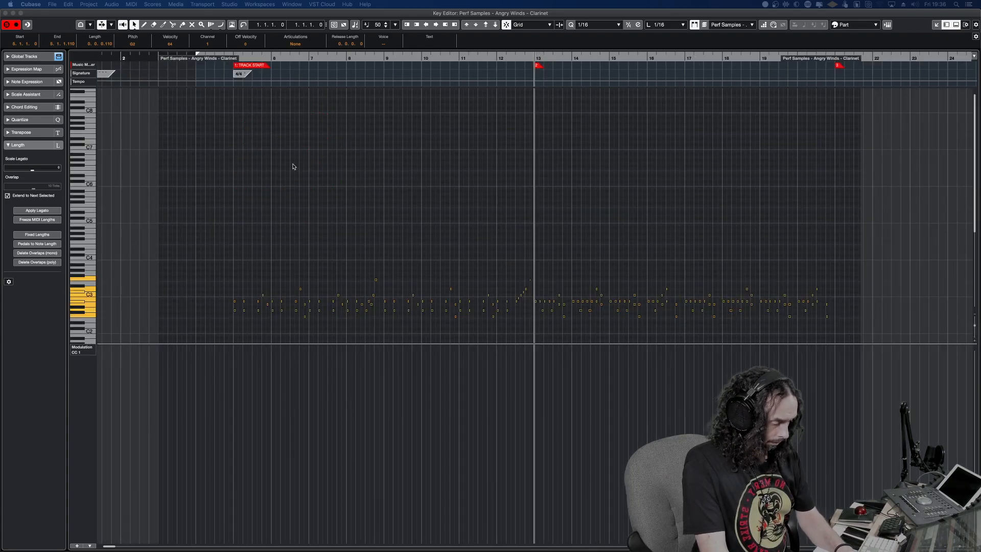
pyautogui.click(294, 167)
pyautogui.hotkey('shift', 'f')
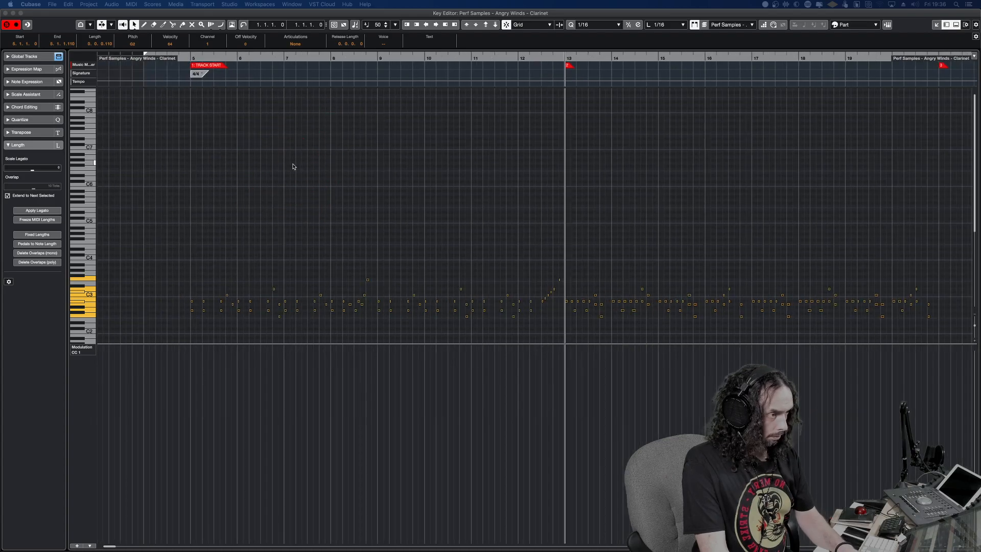
pyautogui.click(293, 167)
pyautogui.hotkey('alt', 's')
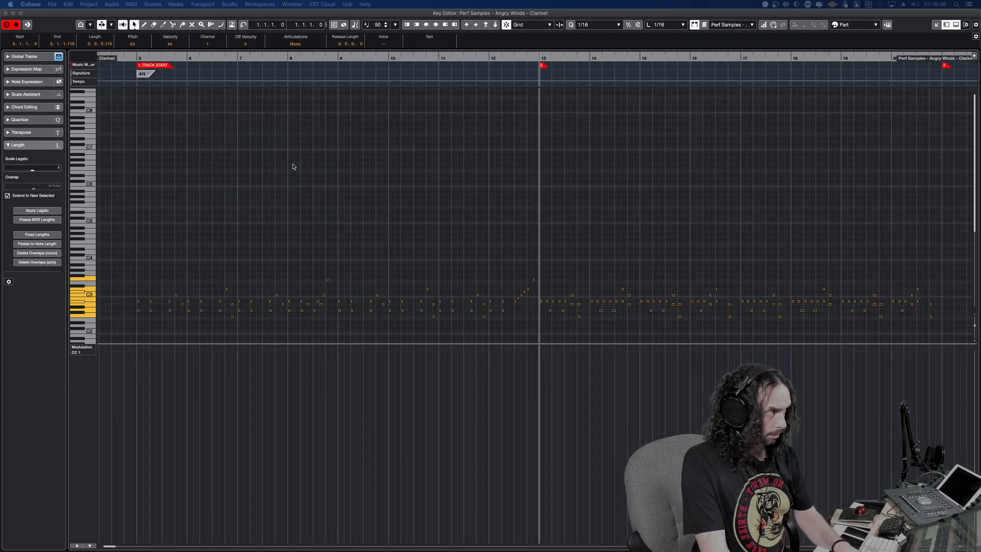
pyautogui.hotkey('shift', 'f')
pyautogui.click(293, 167)
pyautogui.hotkey('alt', 's')
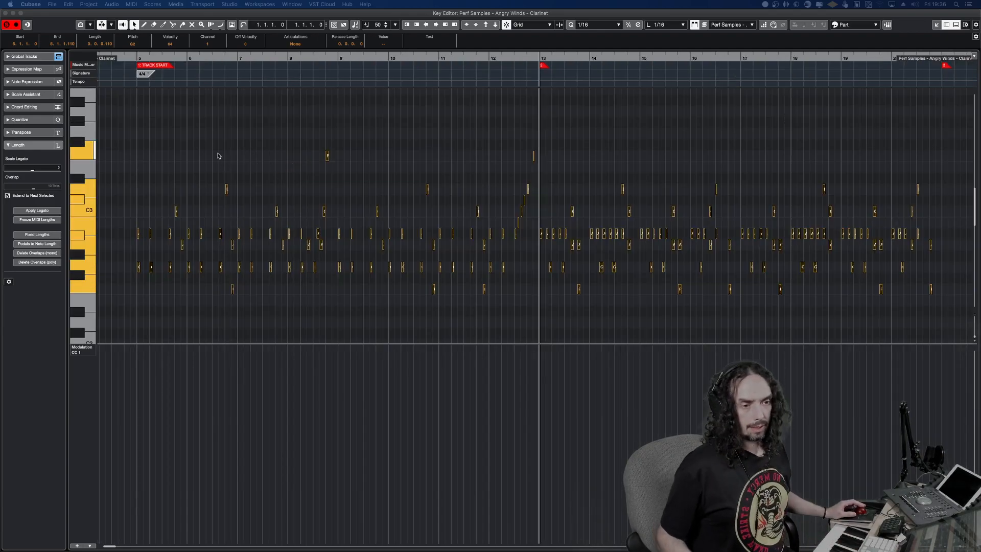
# Rearrange the 4/4 Time Select buttons with the "swap" command in SHERLOCK's edit mode and save the layout to the MAIN page.
pyautogui.click(182, 153)
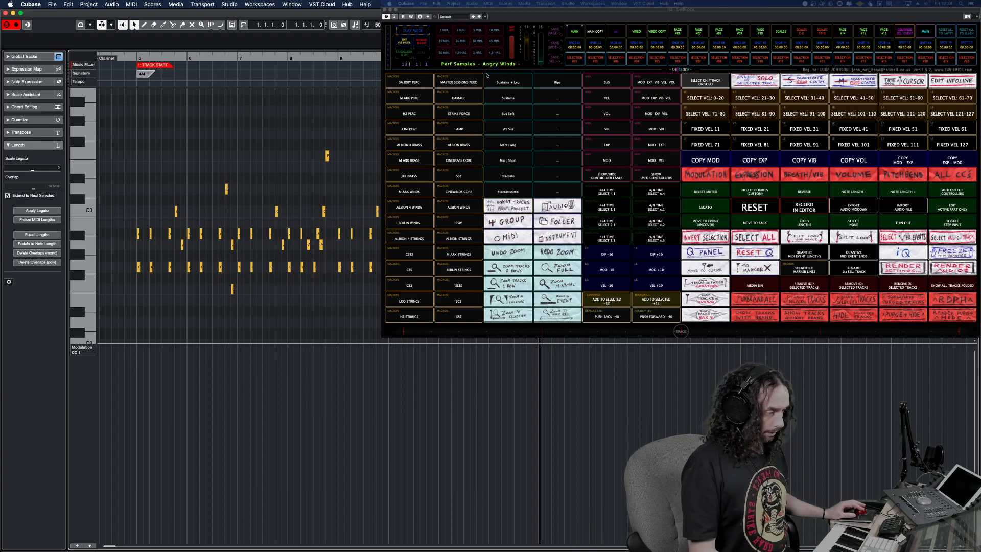
pyautogui.click(412, 31)
pyautogui.click(452, 37)
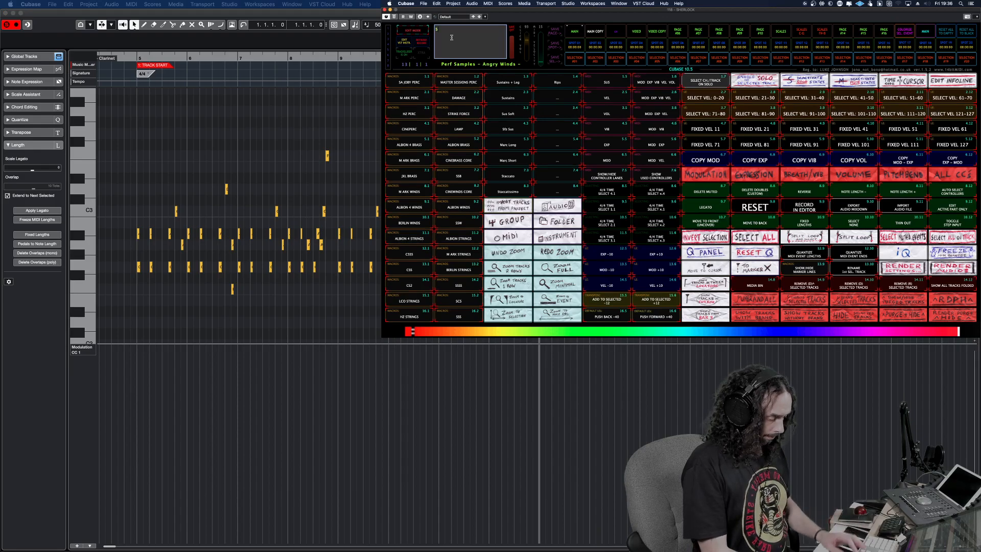
pyautogui.write('swap')
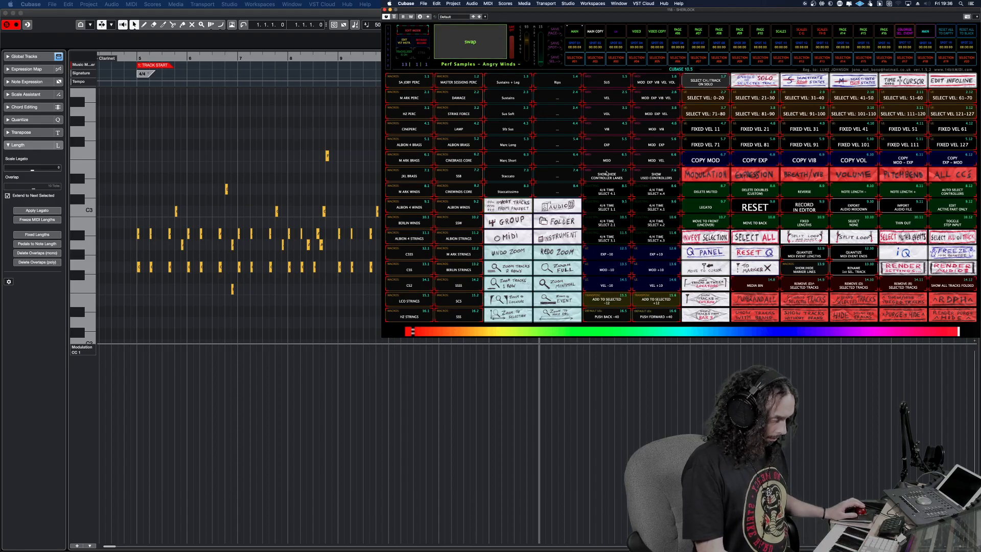
pyautogui.write('With')
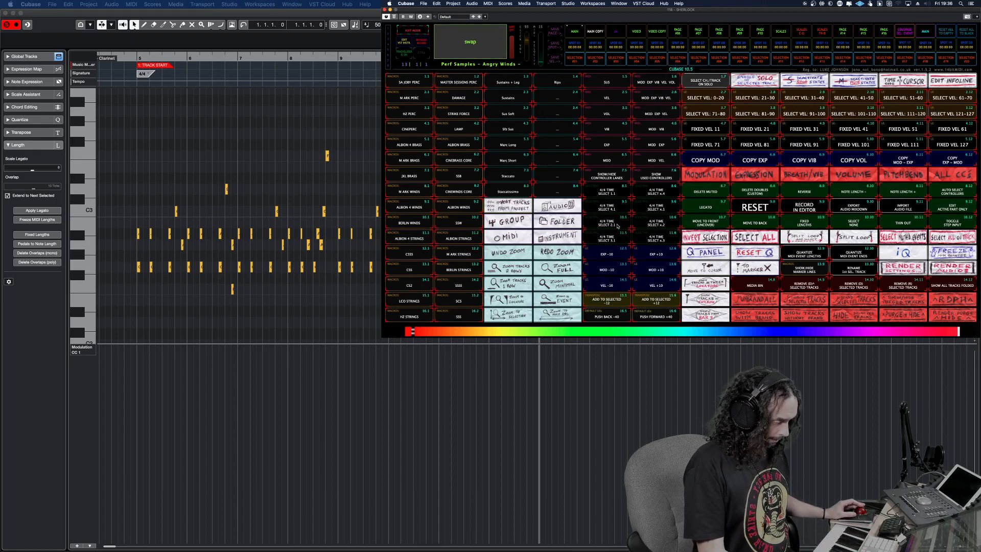
pyautogui.press('BackSpace')
pyautogui.press('BackSpace')
pyautogui.press('BackSpace')
pyautogui.press('BackSpace')
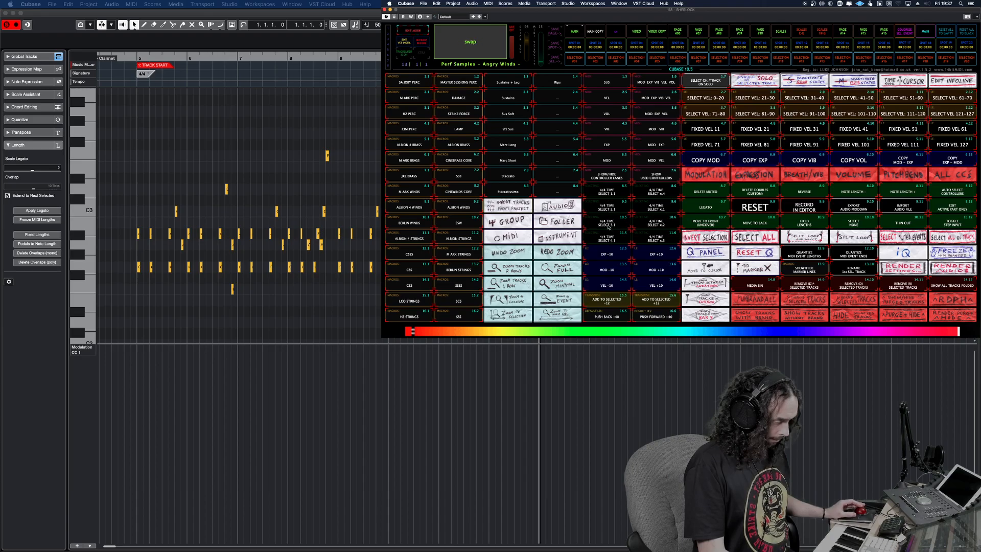
pyautogui.click(663, 207)
pyautogui.click(661, 192)
pyautogui.click(661, 222)
pyautogui.click(662, 209)
pyautogui.click(658, 236)
pyautogui.click(659, 236)
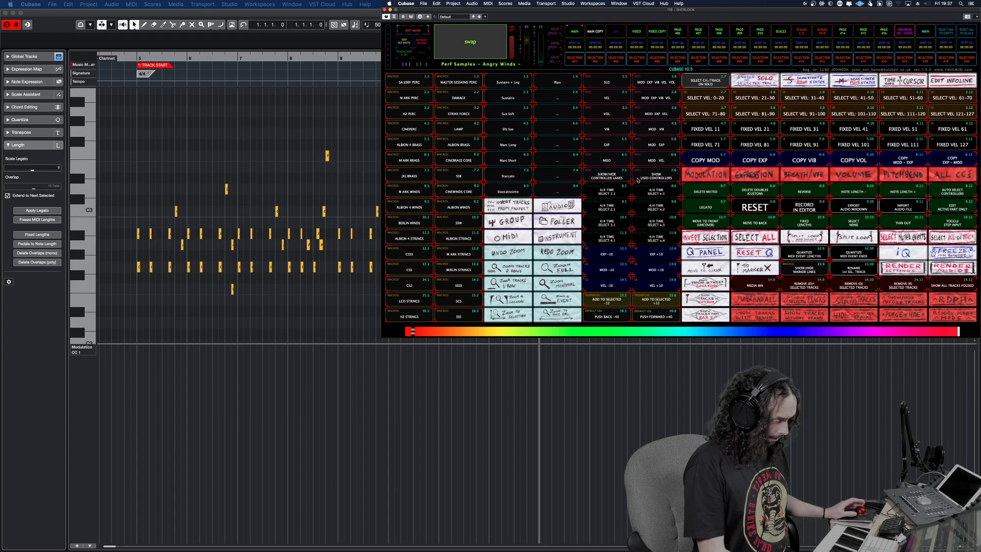
pyautogui.click(423, 33)
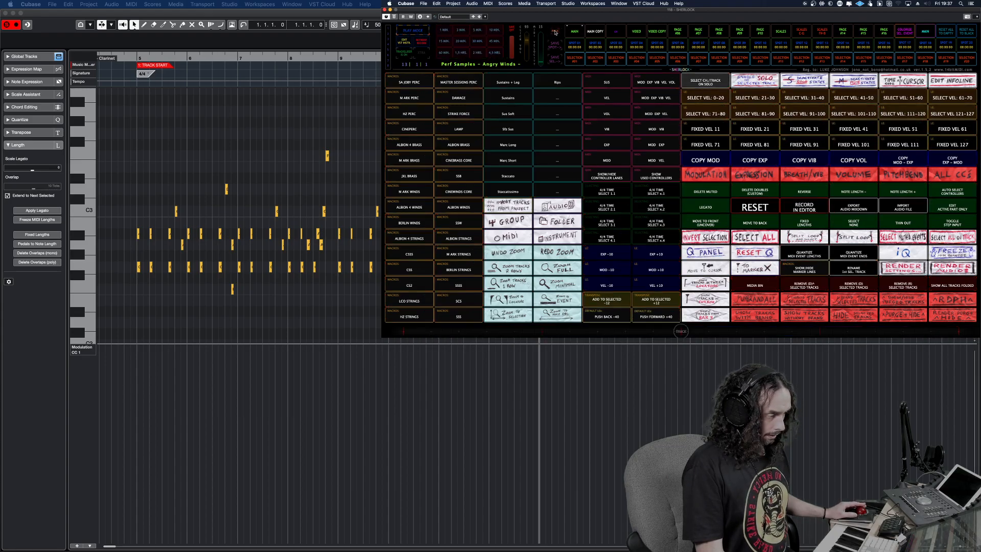
pyautogui.click(575, 34)
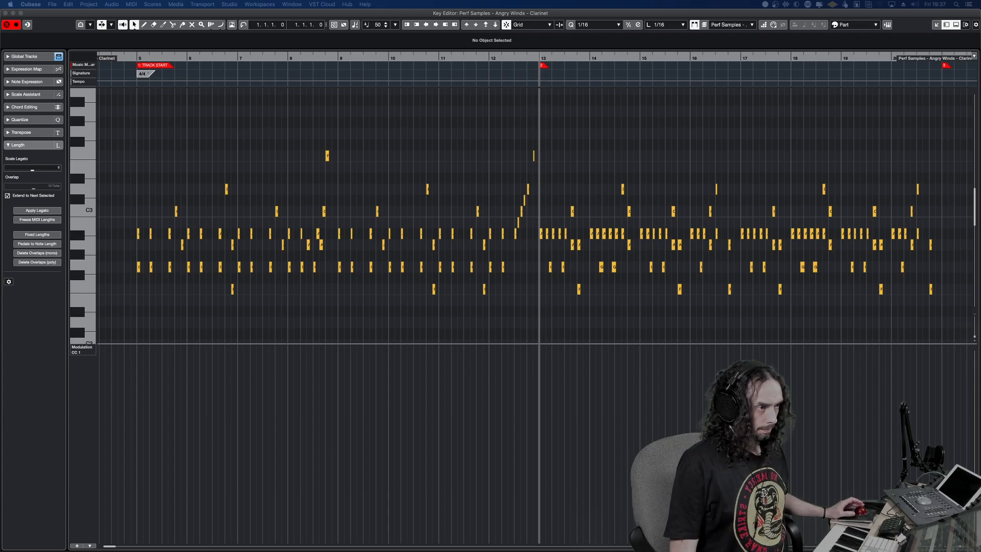
# Trigger the 4/4 Time Select functions to select the Clarinet notes on beat 1, beat 2 and beat 3 in turn.
pyautogui.hotkey('ctrl', 'alt', 'shift', '1')
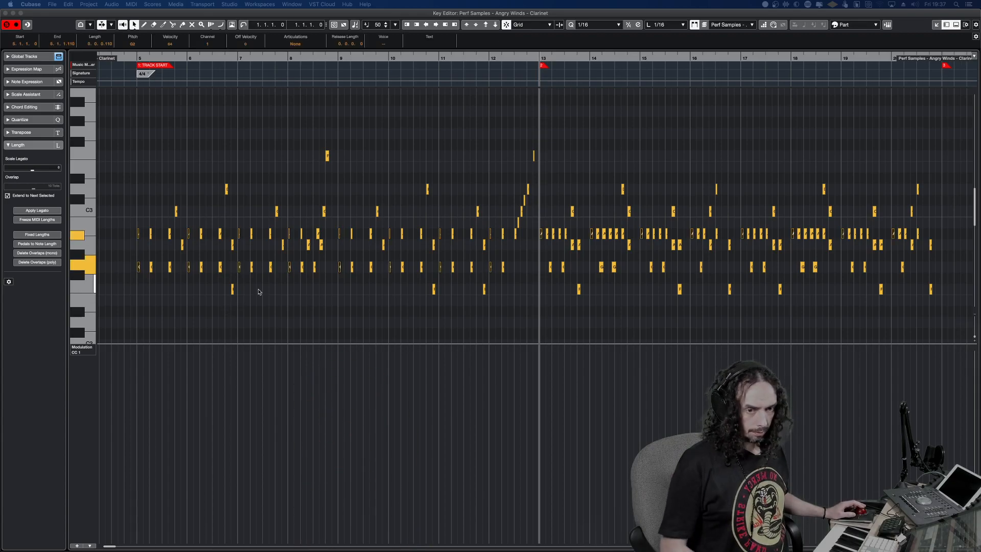
pyautogui.press('h')
pyautogui.press('h')
pyautogui.press('h')
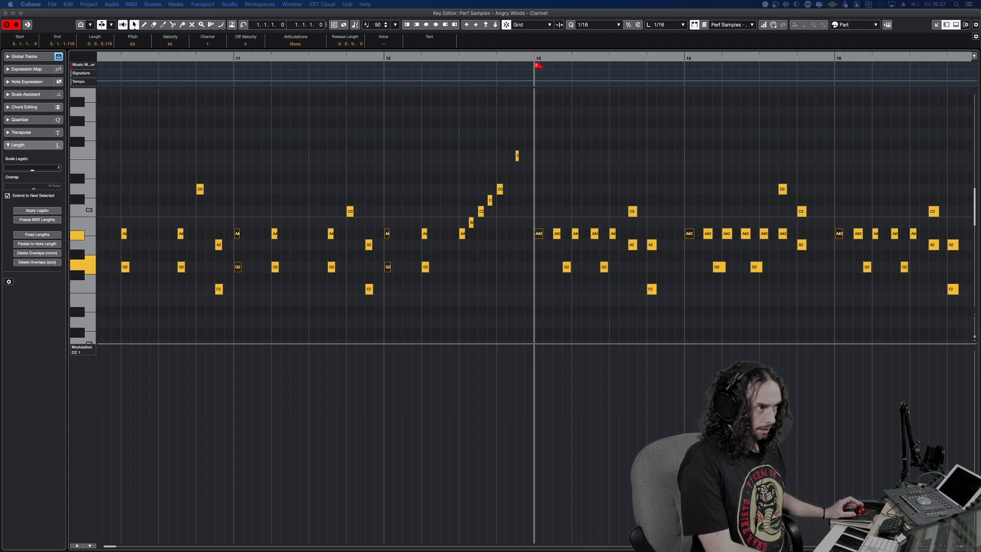
pyautogui.press('2')
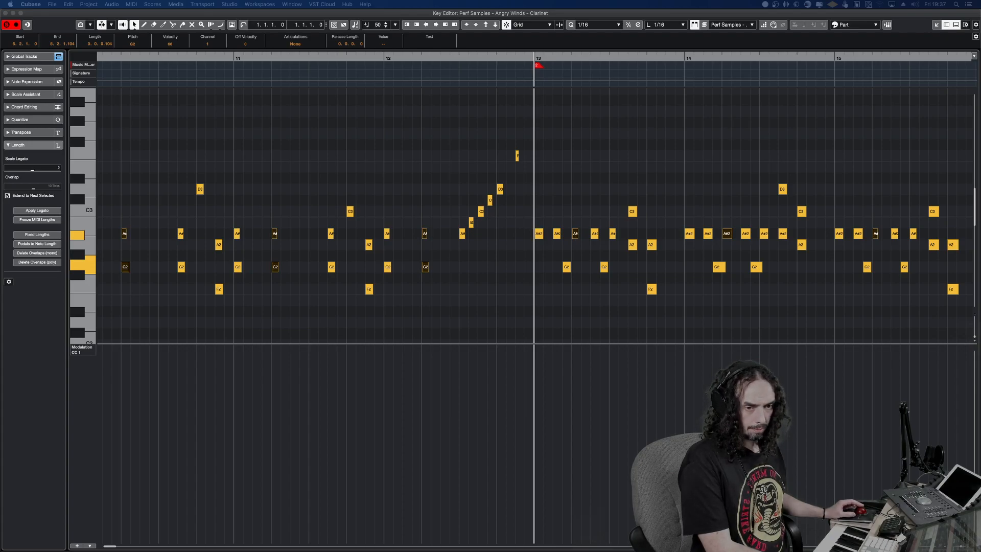
pyautogui.press('3')
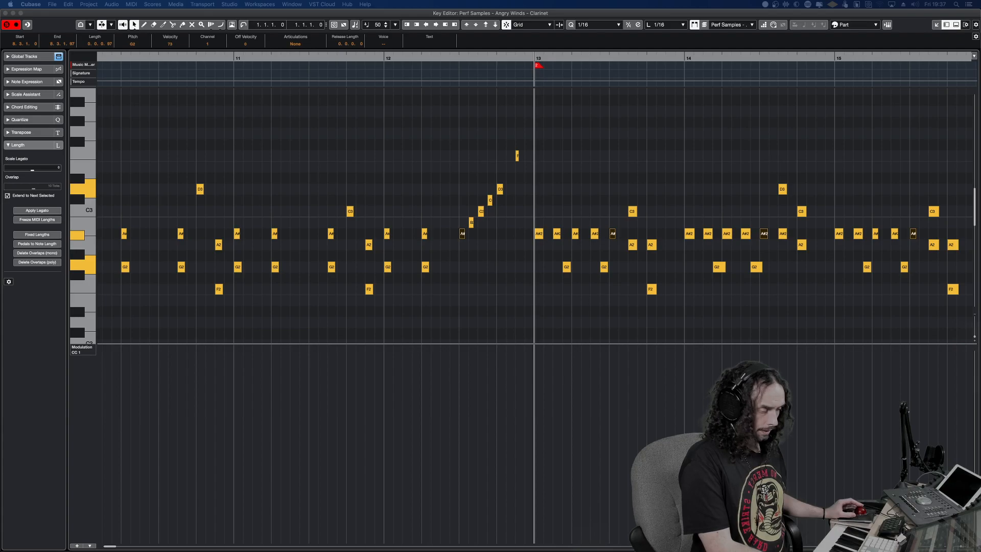
# Trigger the 4/4 Time Select function to select the Clarinet notes on beat 4, and zoom out until the whole part fits.
pyautogui.press('4')
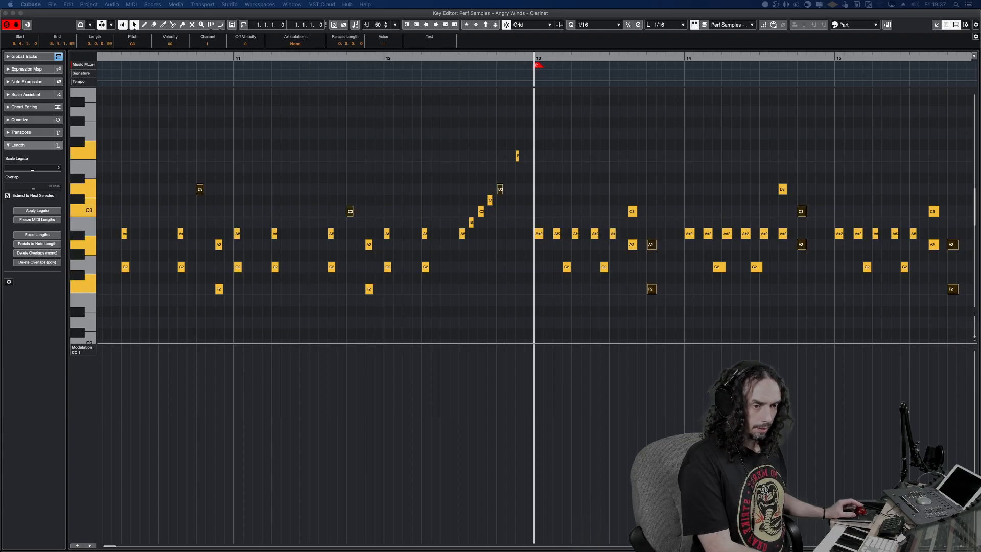
pyautogui.press('g')
pyautogui.press('g')
pyautogui.press('g')
pyautogui.press('g')
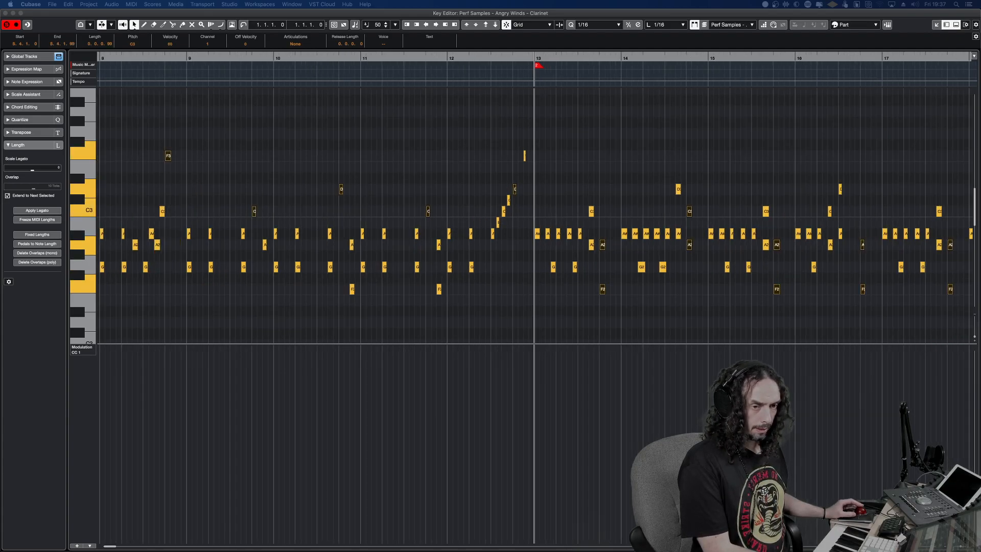
pyautogui.press('g')
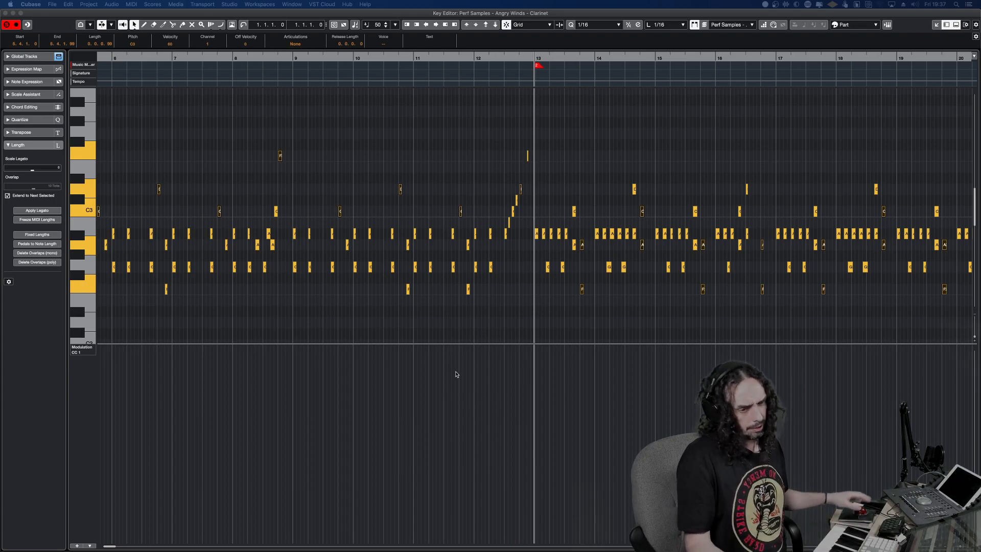
pyautogui.press('g')
pyautogui.press('g')
pyautogui.press('g')
pyautogui.press('g')
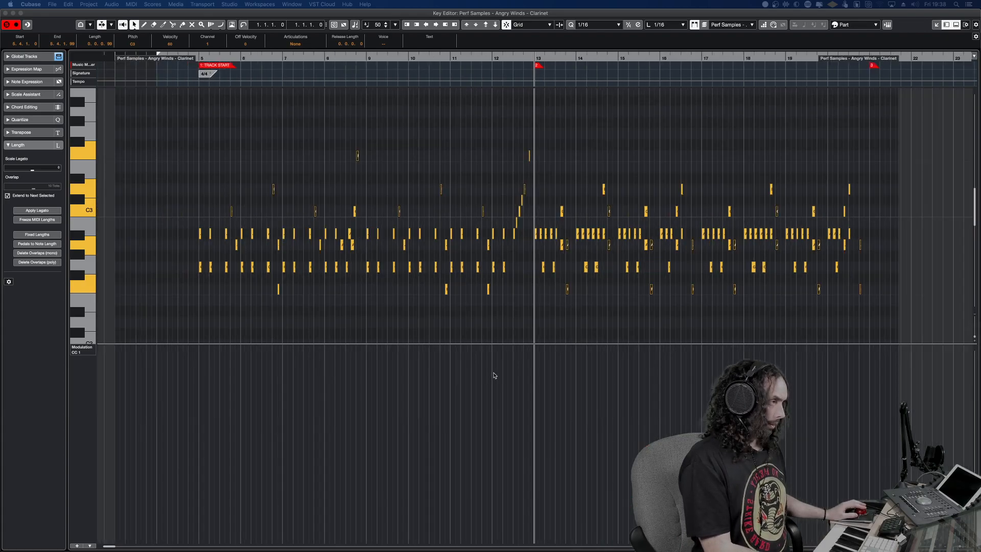
pyautogui.press('h')
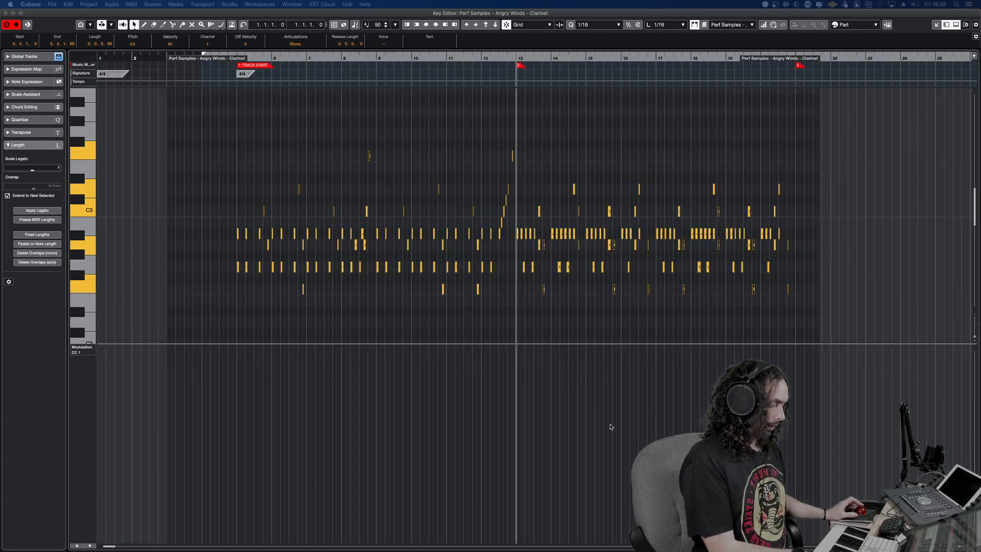
pyautogui.press('g')
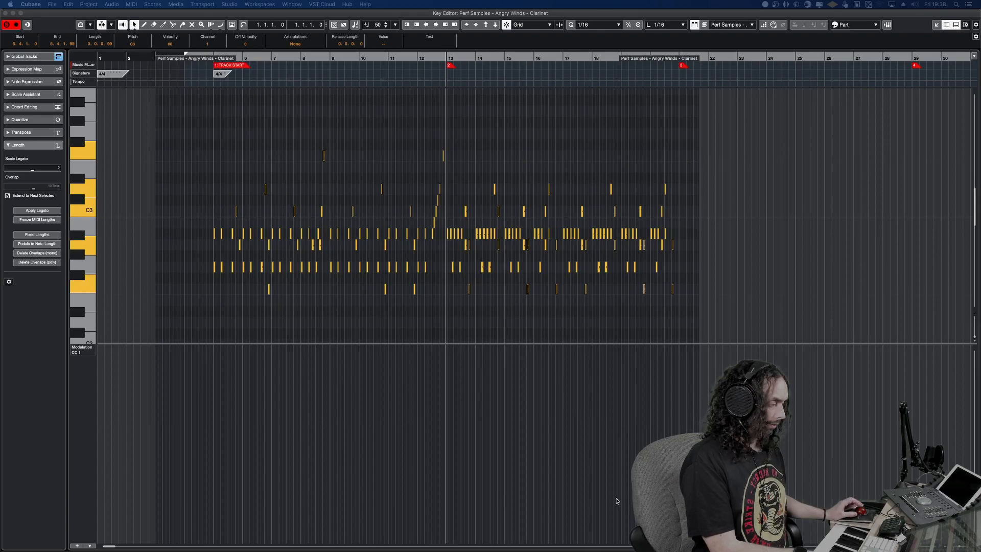
# Clear the note selection and set the Key Editor's controller lane to show Velocity.
pyautogui.click(453, 318)
pyautogui.click(84, 350)
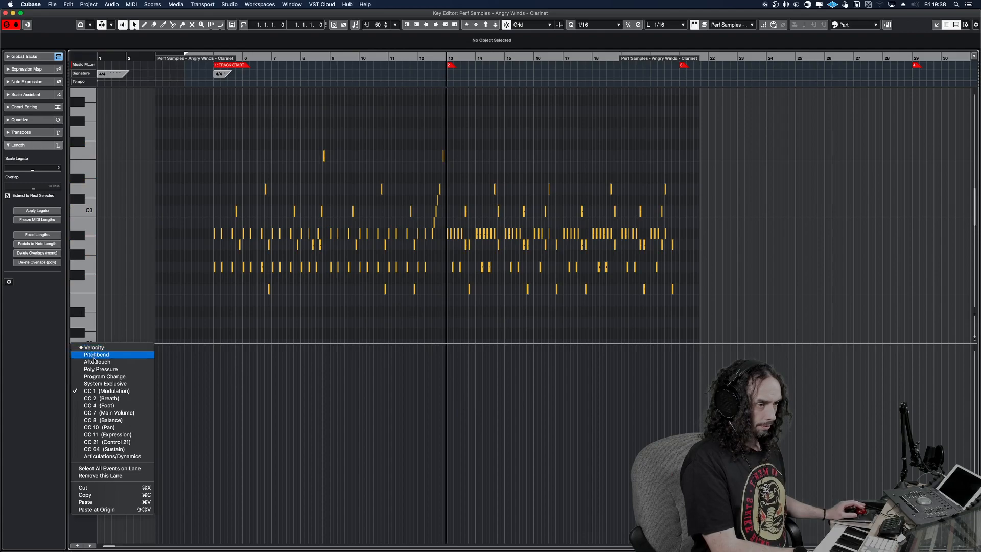
pyautogui.click(92, 346)
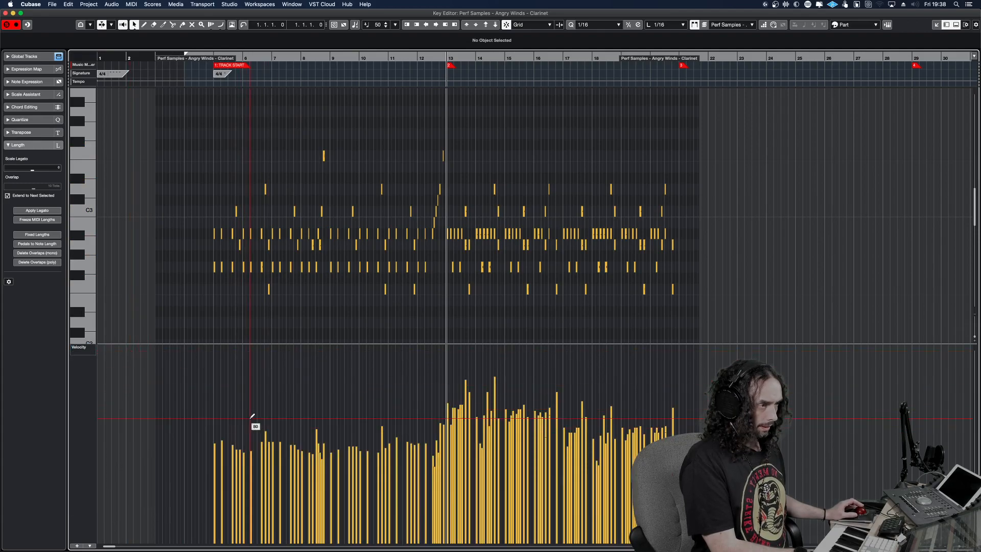
# Draw a rising velocity curve across the whole Clarinet part in the controller lane.
pyautogui.click(223, 535)
pyautogui.moveTo(222, 537)
pyautogui.mouseDown()
pyautogui.moveTo(389, 516)
pyautogui.moveTo(478, 538)
pyautogui.moveTo(578, 419)
pyautogui.moveTo(620, 404)
pyautogui.moveTo(638, 348)
pyautogui.moveTo(716, 343)
pyautogui.mouseUp()
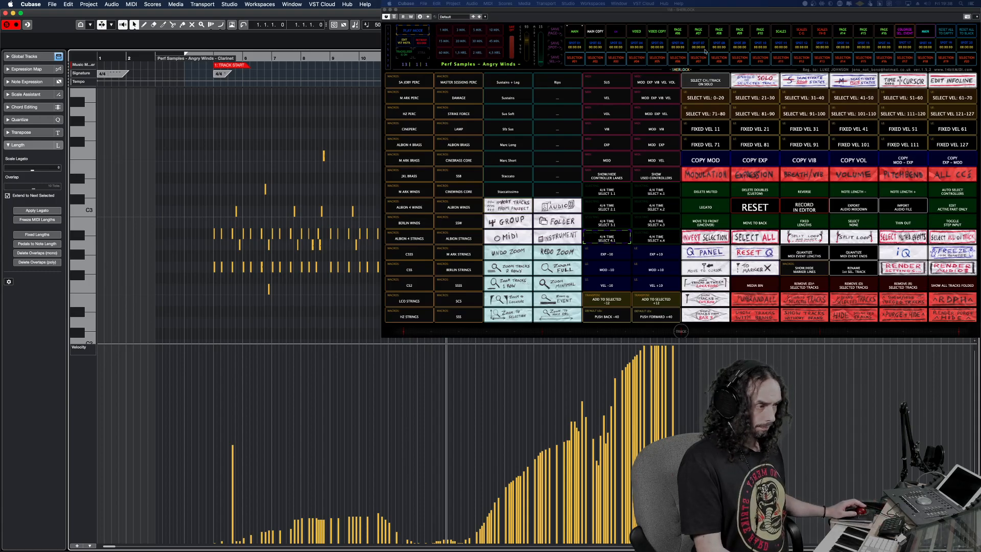
pyautogui.click(508, 504)
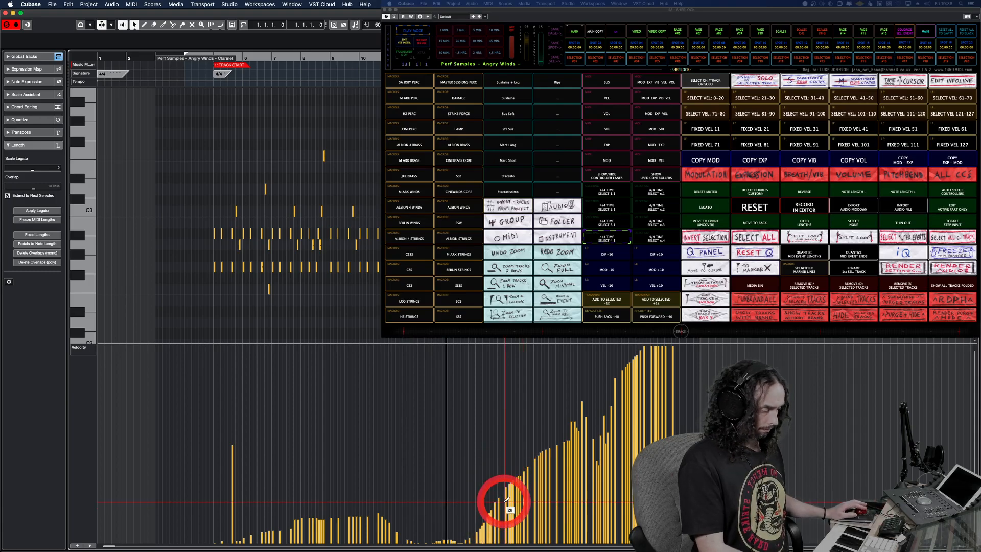
# Trigger SHERLOCK's velocity selectors to select the Clarinet notes with velocities 121-127, followed by those with velocities 0-20.
pyautogui.press('g')
pyautogui.press('g')
pyautogui.press('g')
pyautogui.press('g')
pyautogui.press('g')
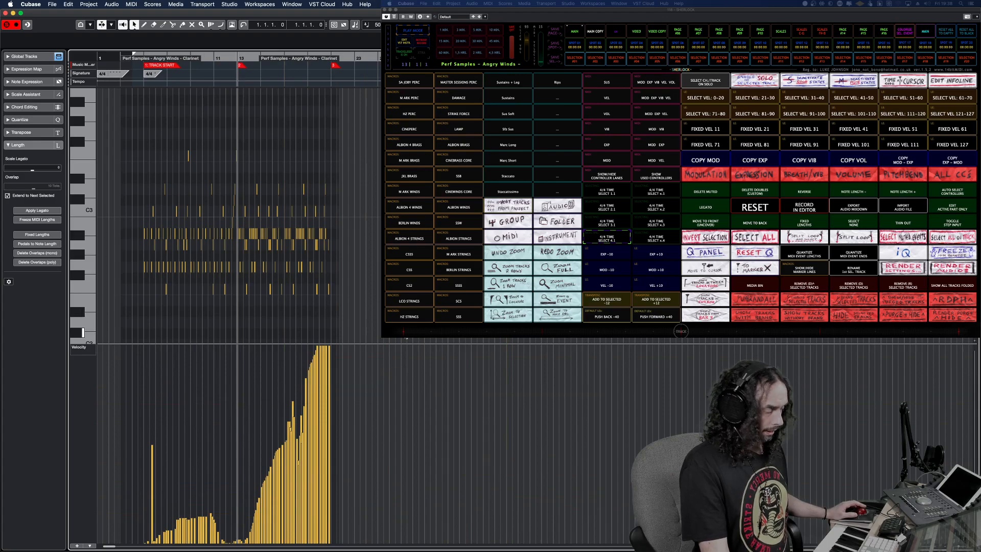
pyautogui.click(713, 115)
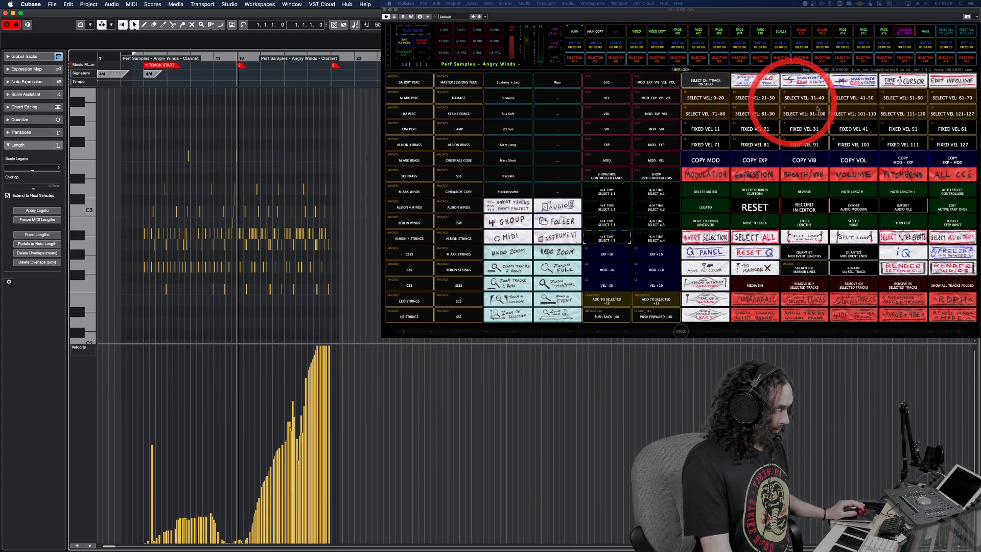
pyautogui.click(957, 115)
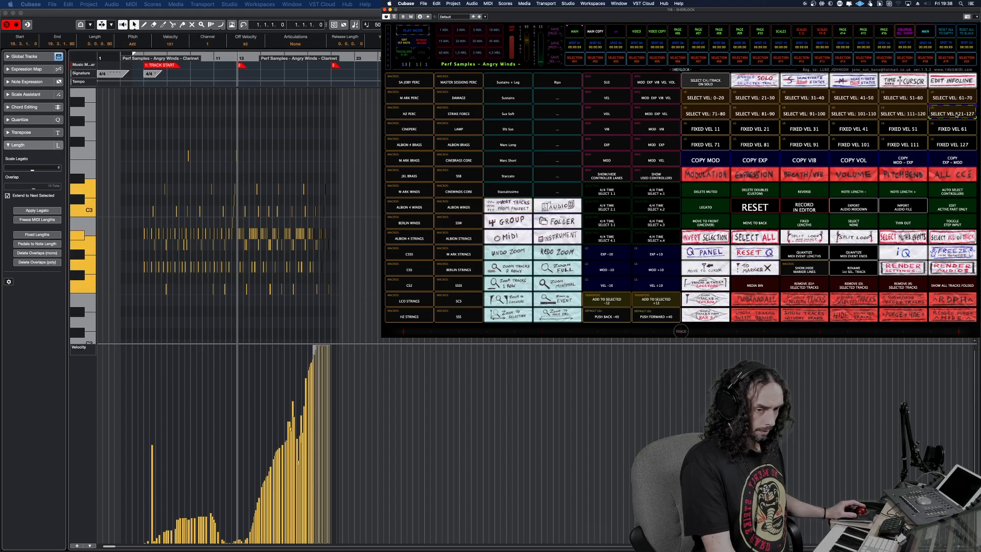
pyautogui.click(713, 97)
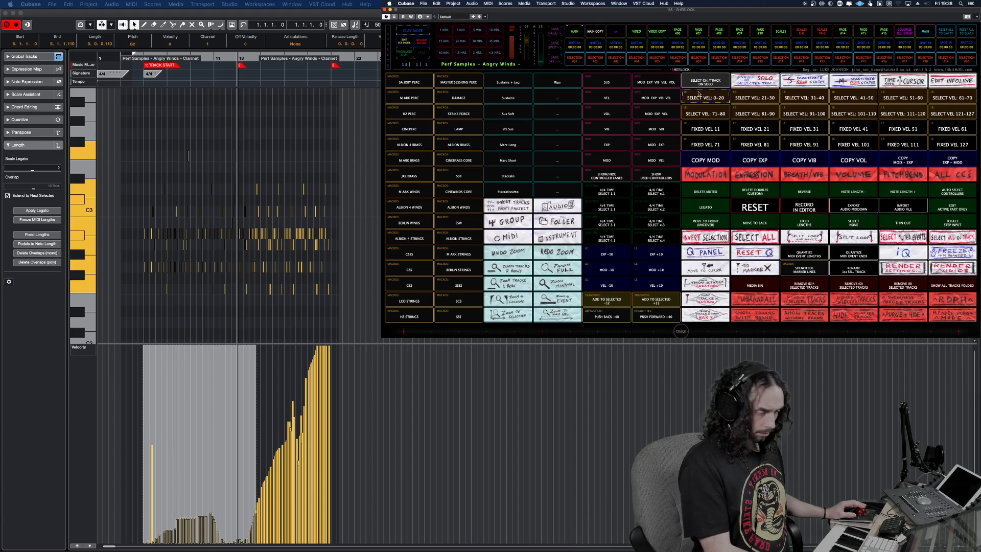
# Examine the selected low-velocity notes close up around the project cursor and across the whole Clarinet part.
pyautogui.press('h')
pyautogui.press('h')
pyautogui.press('h')
pyautogui.press('h')
pyautogui.press('h')
pyautogui.press('h')
pyautogui.press('h')
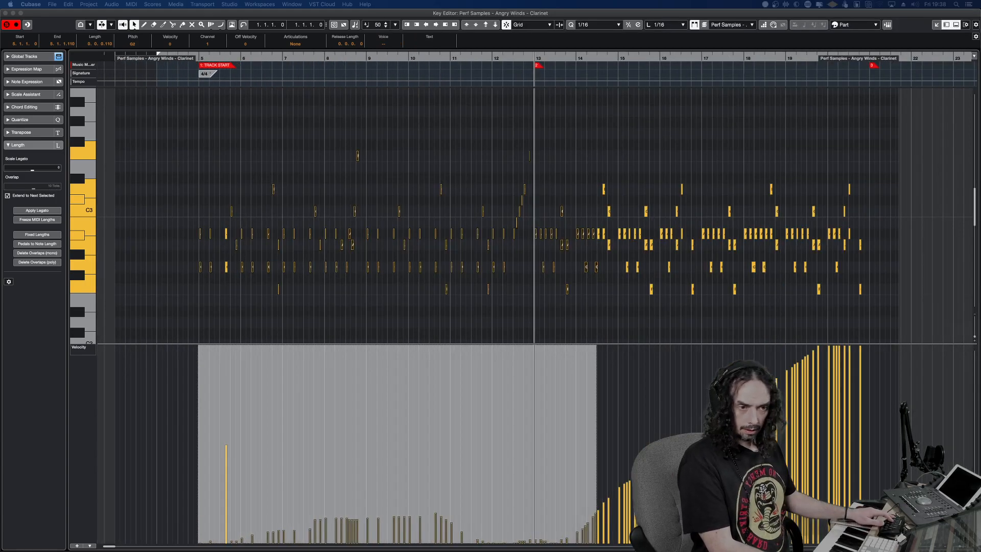
pyautogui.press('h')
pyautogui.press('h')
pyautogui.press('h')
pyautogui.press('h')
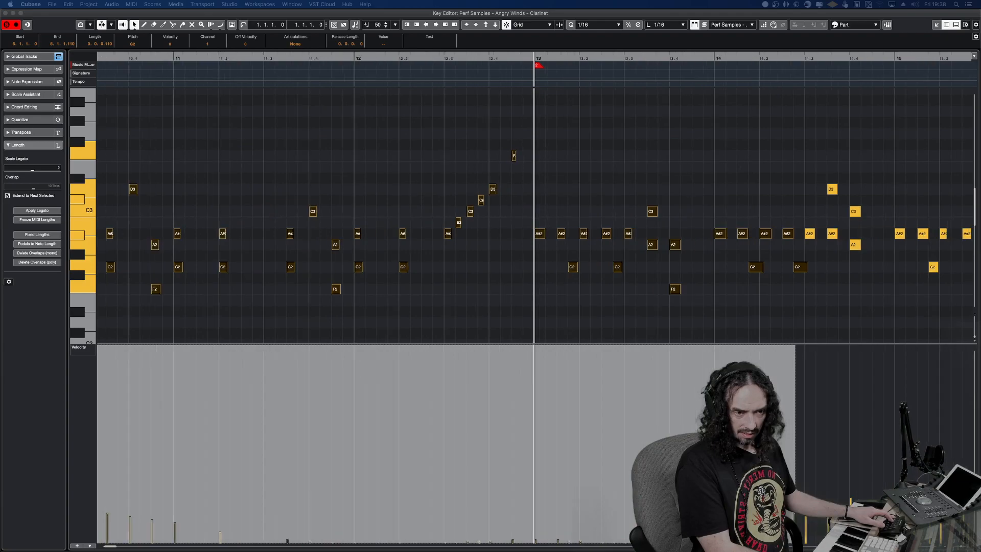
pyautogui.press('g')
pyautogui.press('g')
pyautogui.press('g')
pyautogui.press('g')
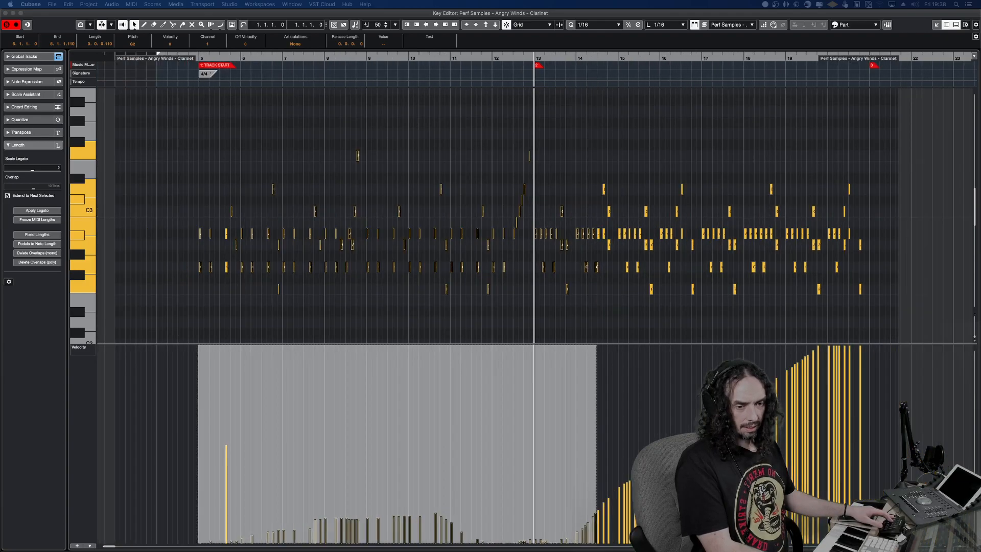
pyautogui.press('g')
pyautogui.press('g')
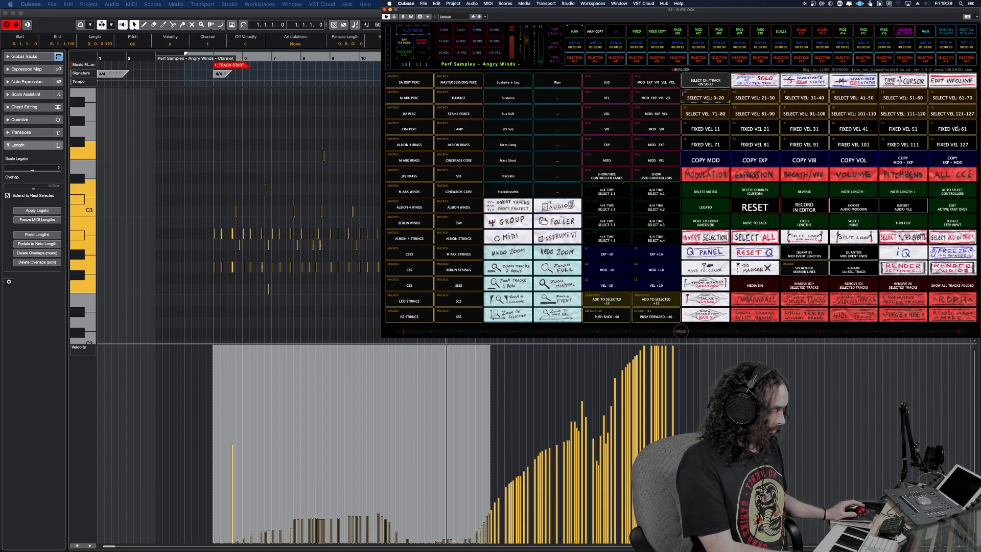
# Try fixed velocity 41 on the selected notes, and undo it together with the drawn velocity curve.
pyautogui.click(854, 130)
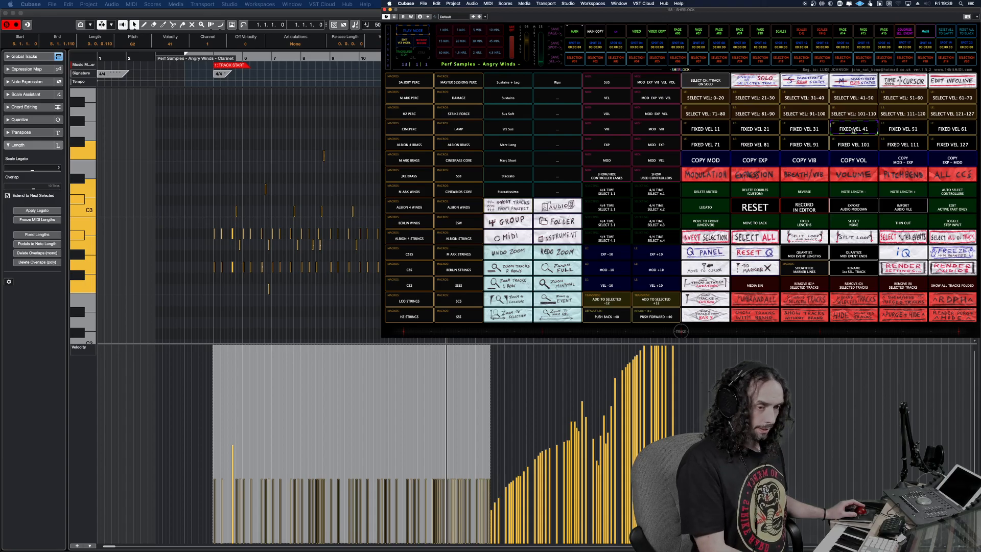
pyautogui.press('super+z')
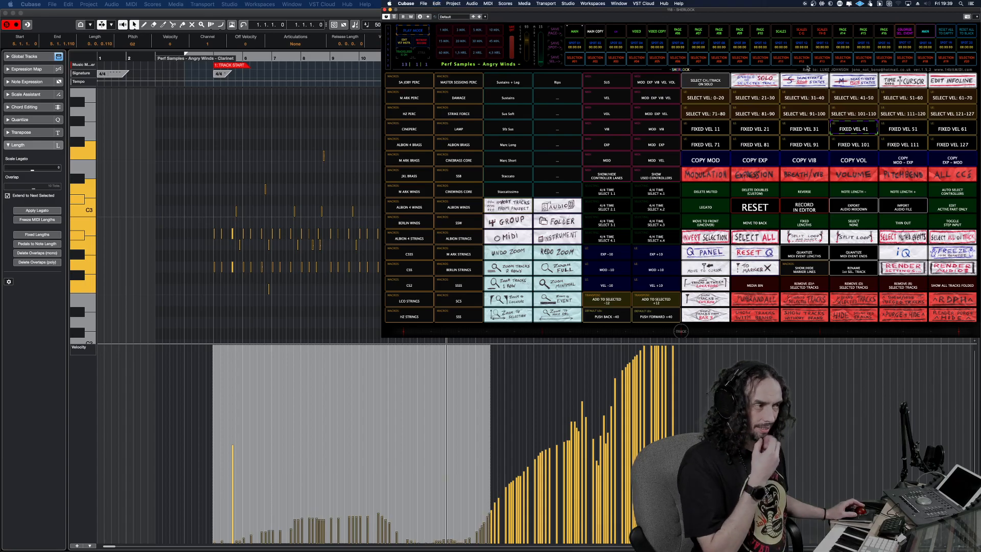
pyautogui.click(339, 302)
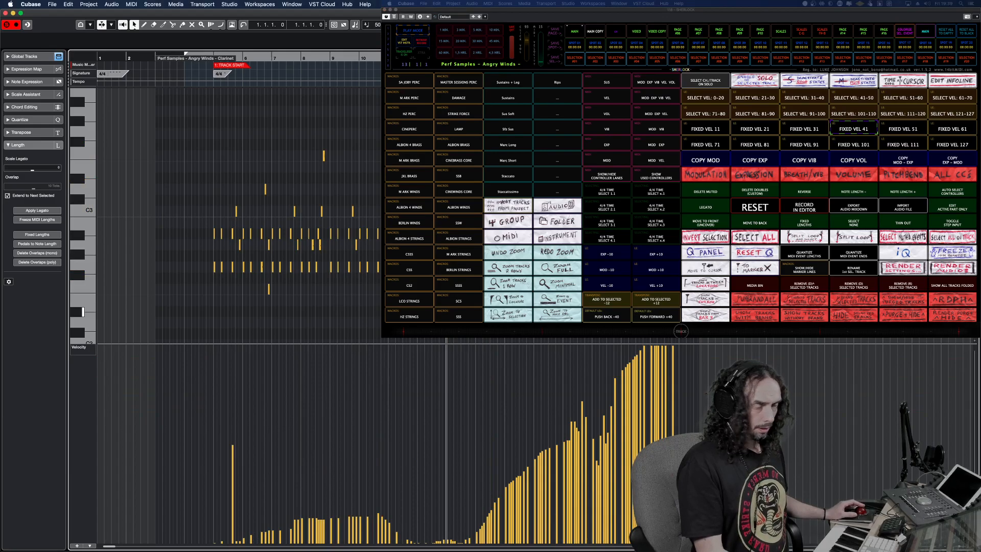
pyautogui.press('super+z')
pyautogui.press('super+z')
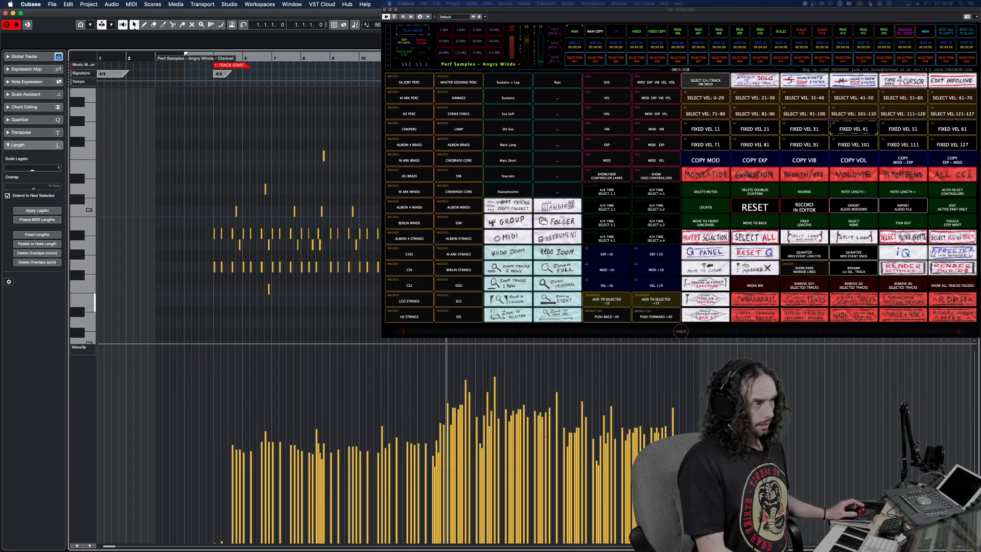
# Use the 4/4 Time Select and Fixed Vel functions to set the beat 1 notes to velocity 111 and the beat 3 notes to 91.
pyautogui.click(206, 172)
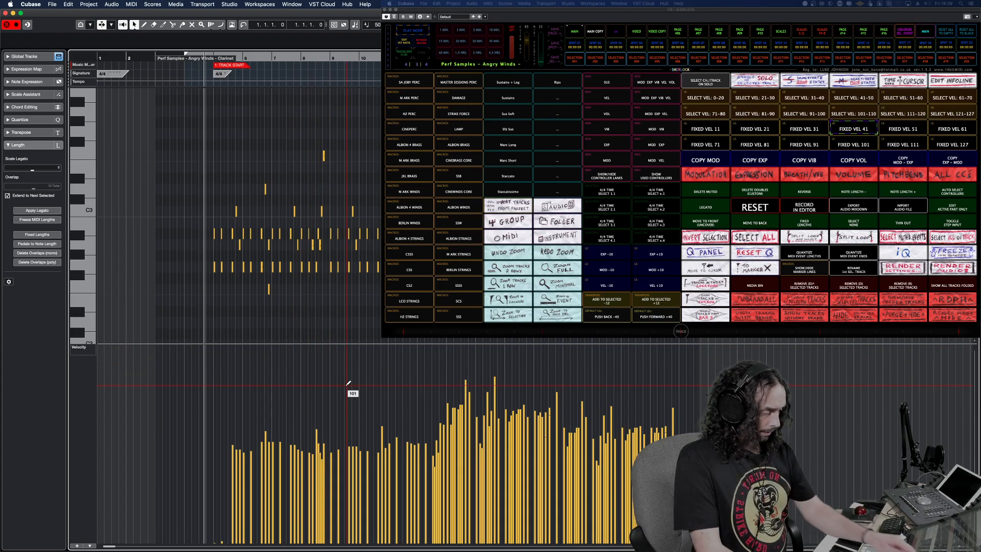
pyautogui.click(607, 191)
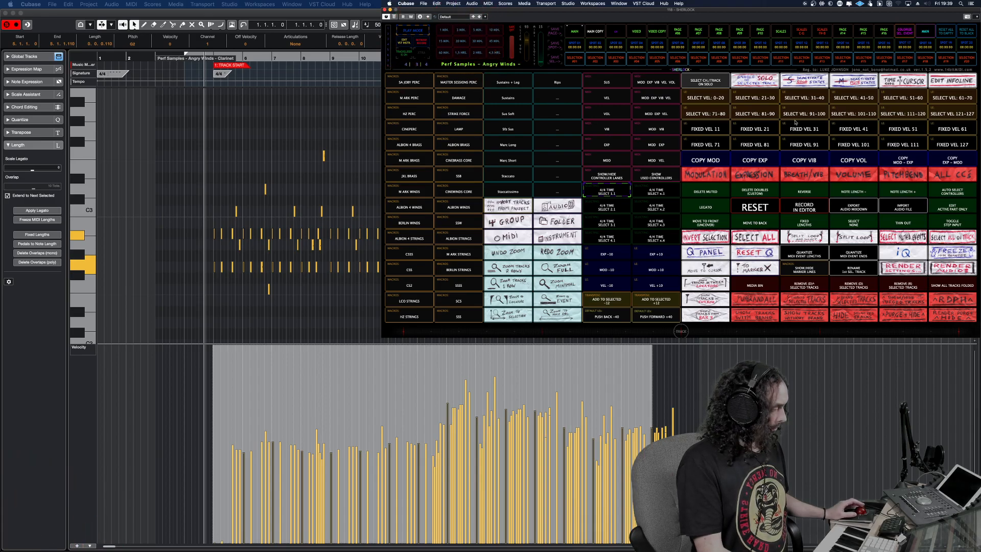
pyautogui.click(905, 145)
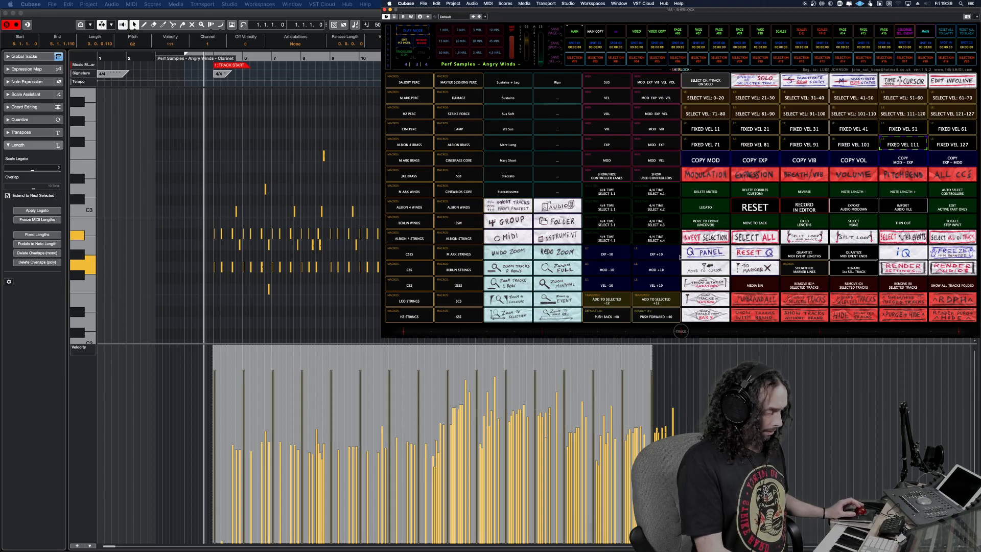
pyautogui.click(613, 221)
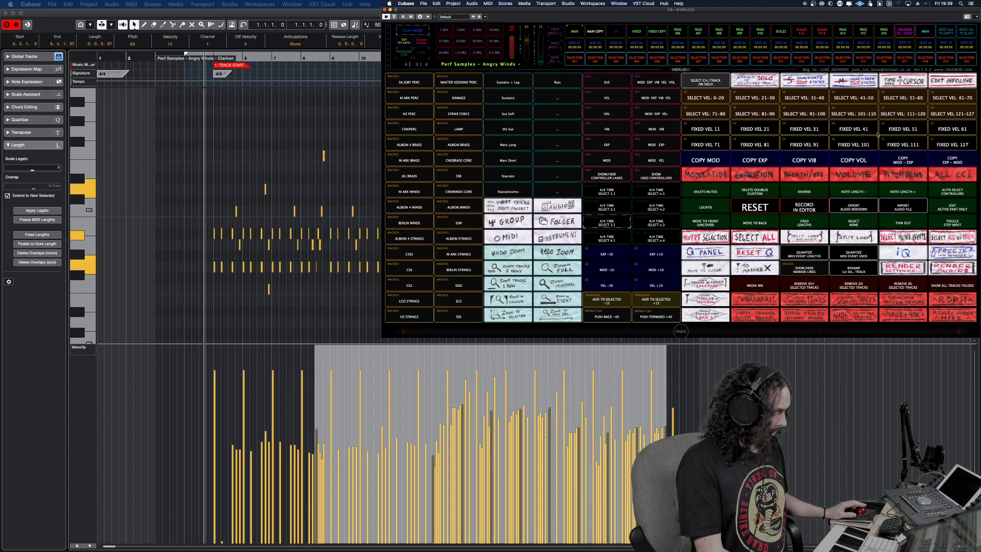
pyautogui.click(817, 145)
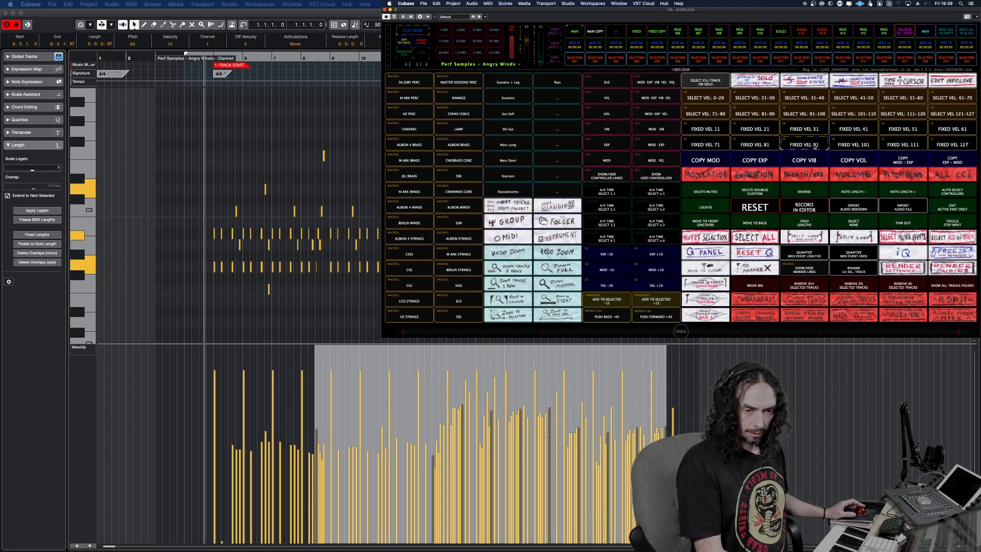